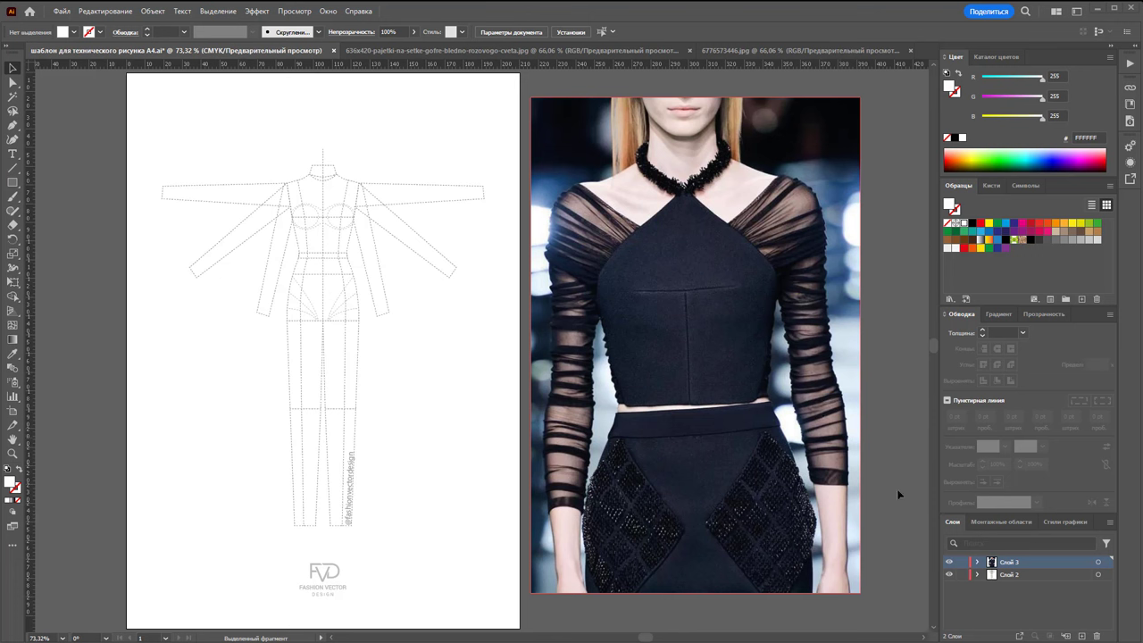
Isolate the croquis group and delete both outstretched arms.
mouse_move(464, 314)
mouse_down()
mouse_move(389, 153)
mouse_move(330, 250)
mouse_up()
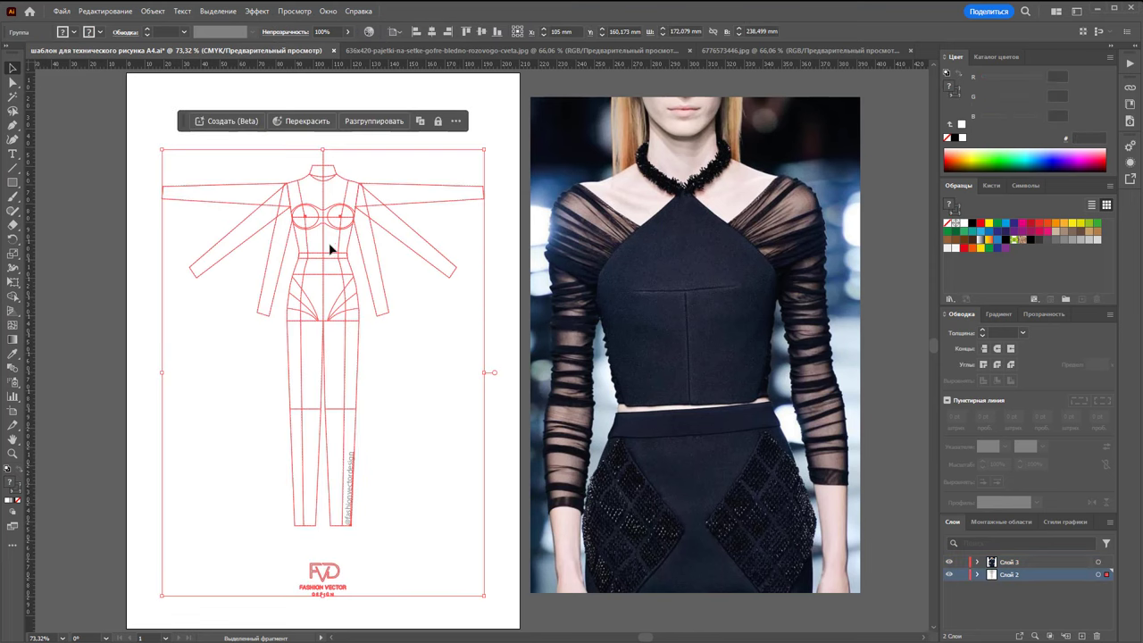
double_click(333, 231)
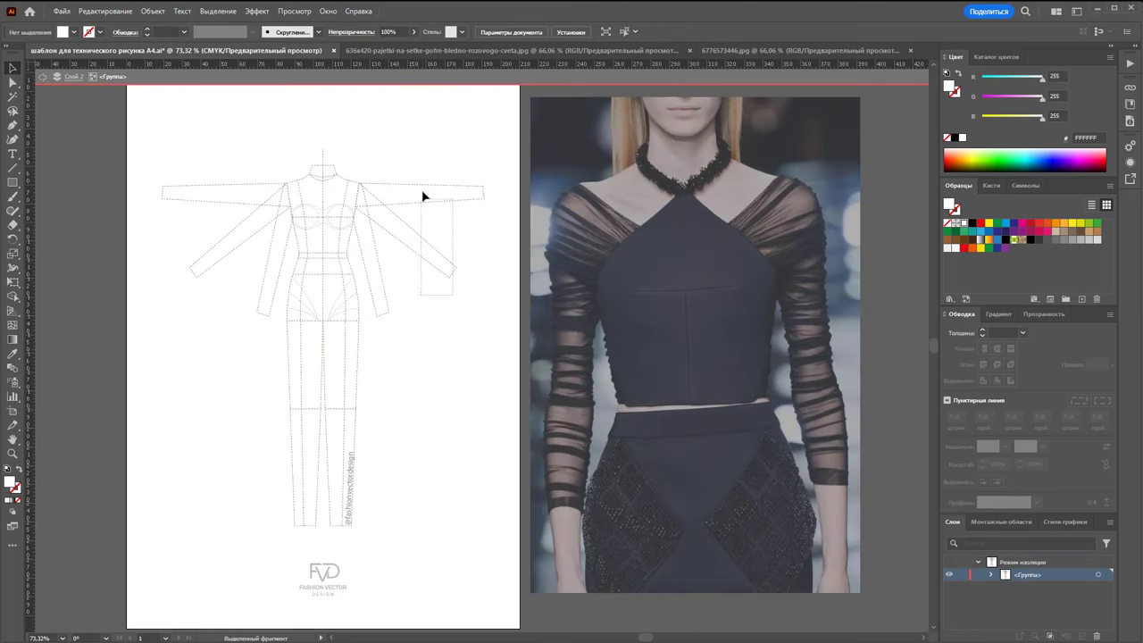
click(438, 356)
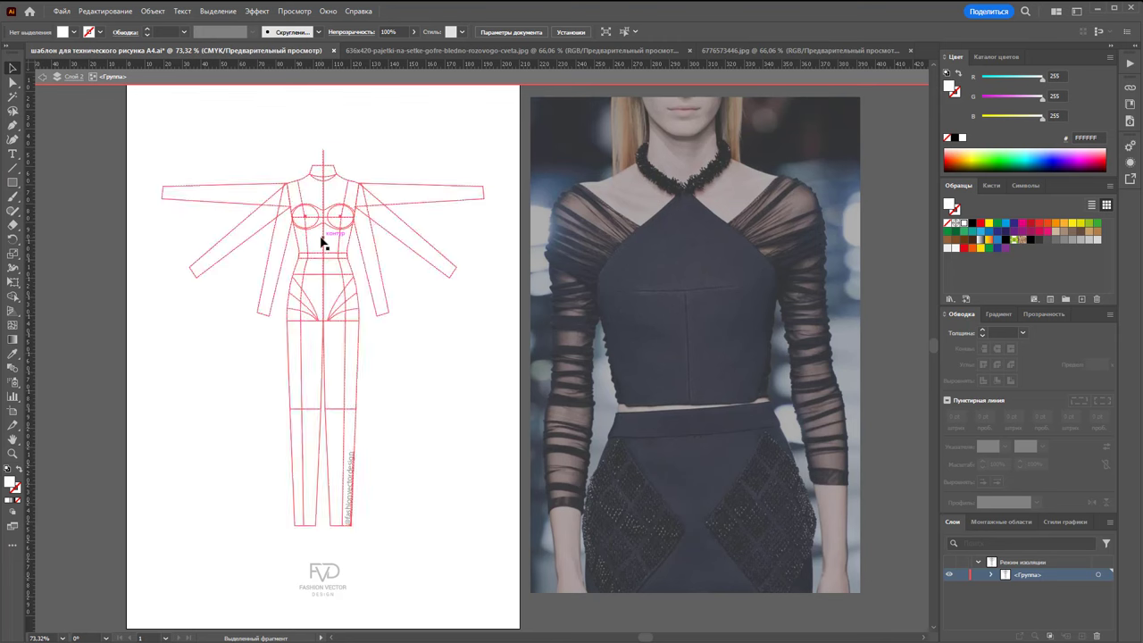
drag(462, 326, 449, 168)
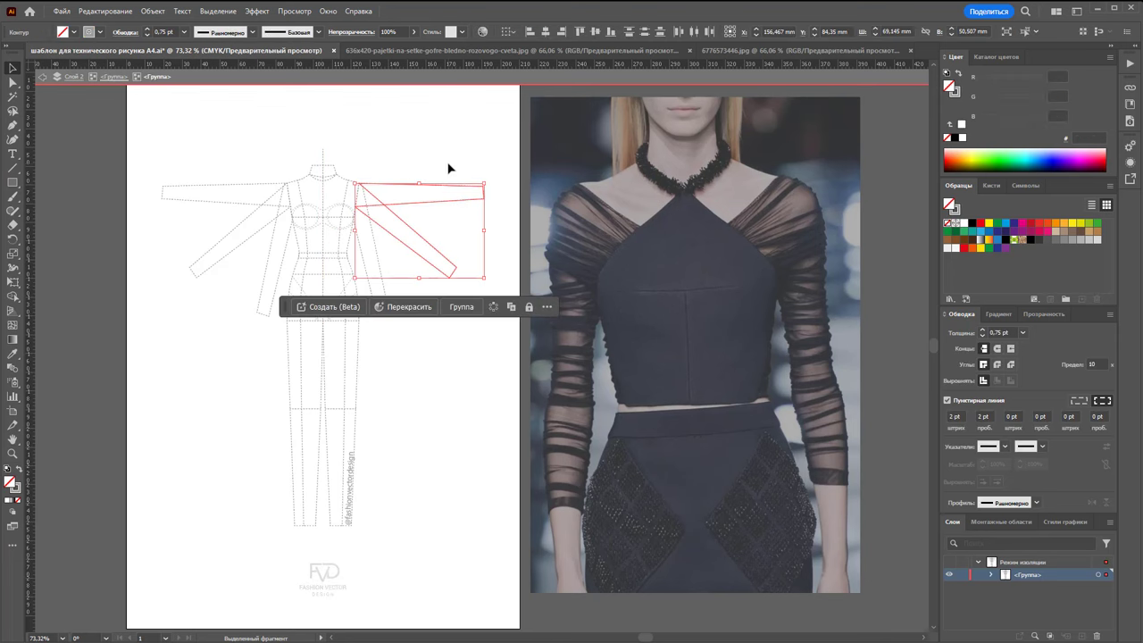
key(Delete)
drag(160, 131, 223, 272)
key(Delete)
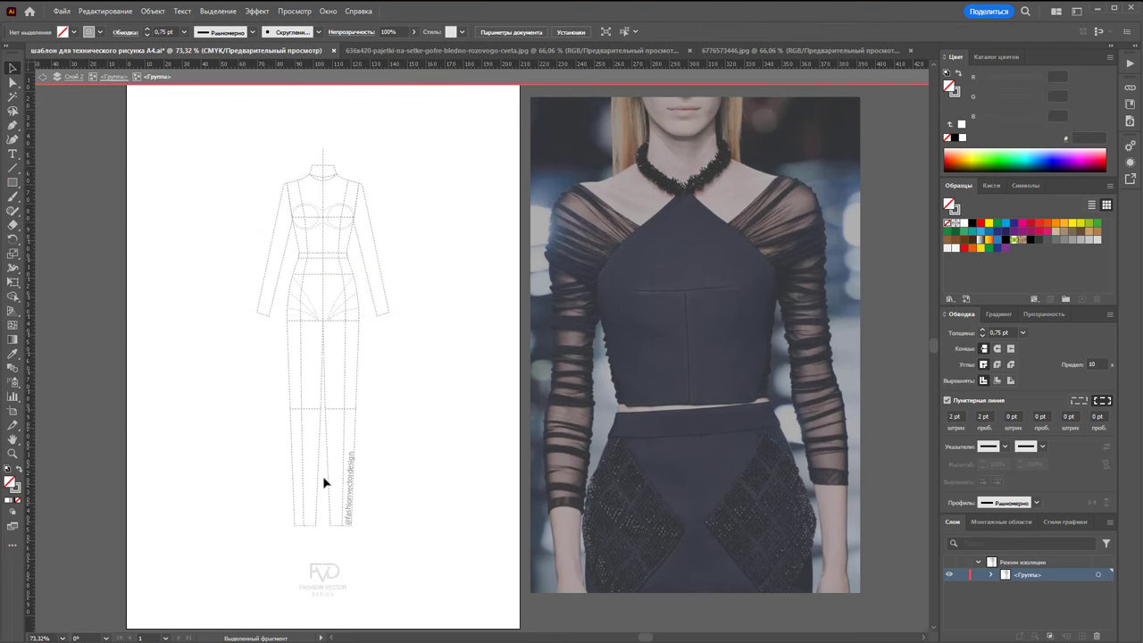
Delete the croquis legs by selecting their anchor points.
click(13, 82)
drag(411, 551, 240, 377)
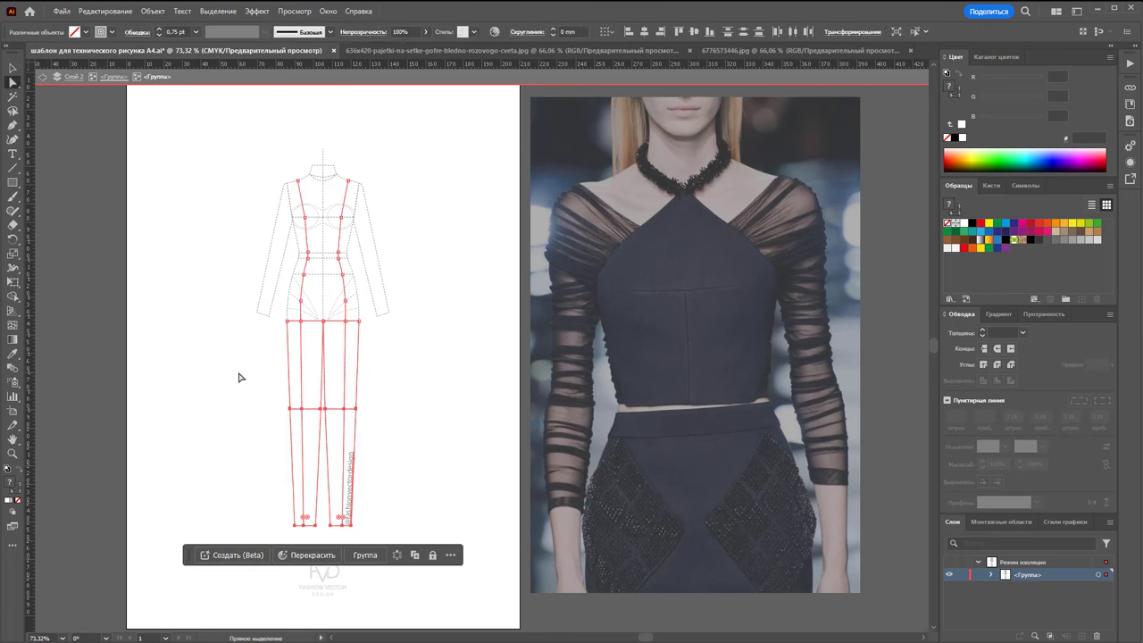
key(Delete)
click(13, 67)
Enlarge the remaining torso, move it lower on the page, and exit isolation mode.
click(399, 167)
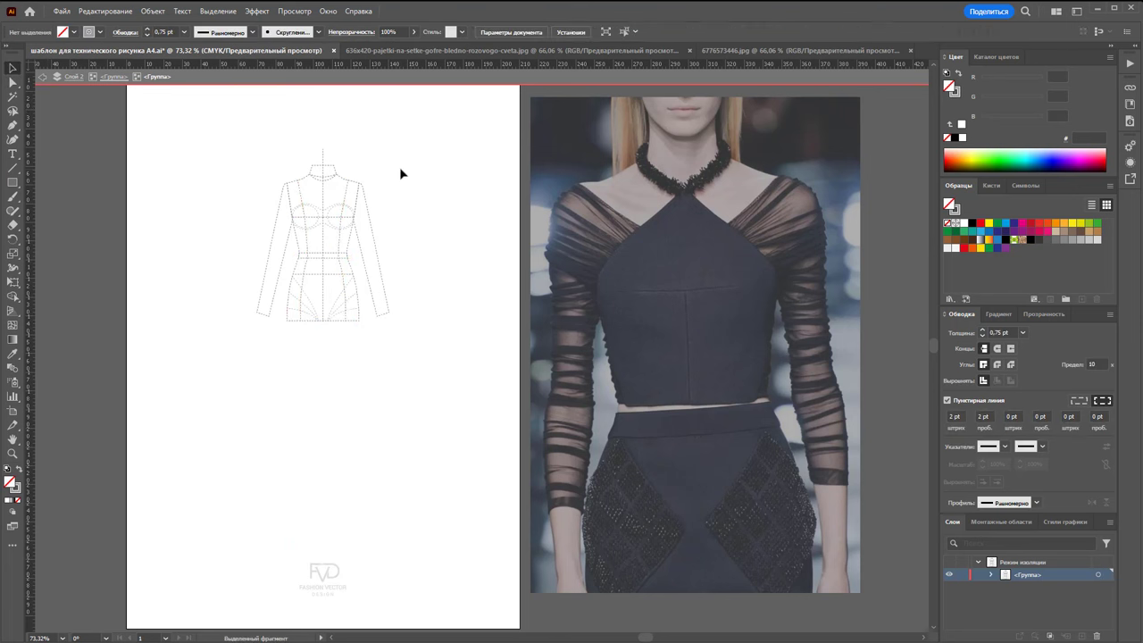
drag(208, 134, 389, 367)
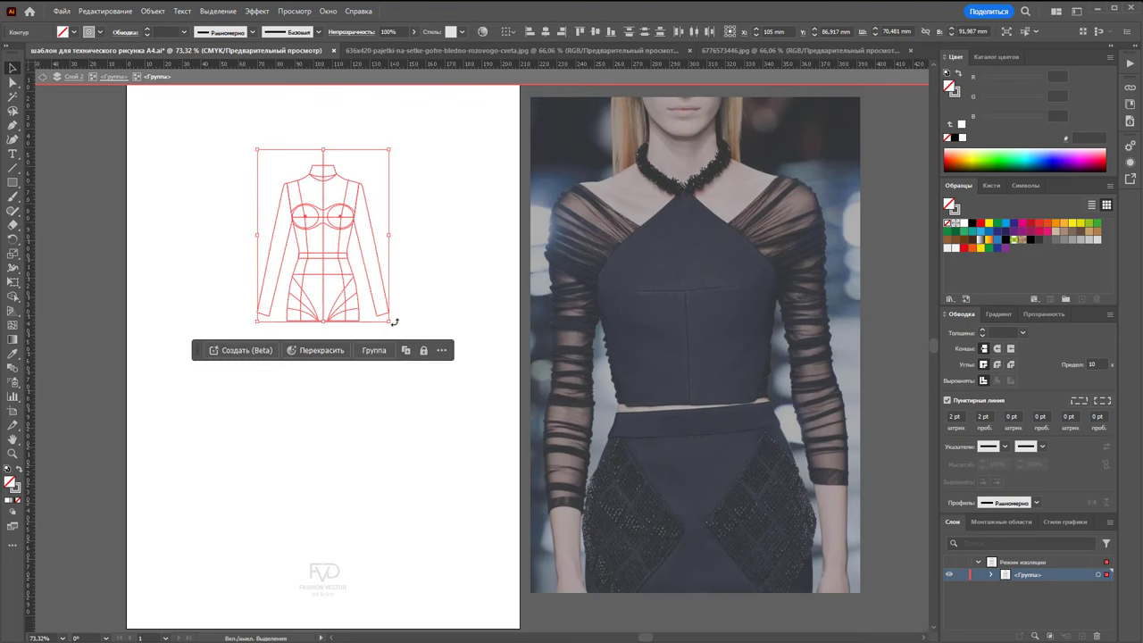
drag(387, 325, 434, 386)
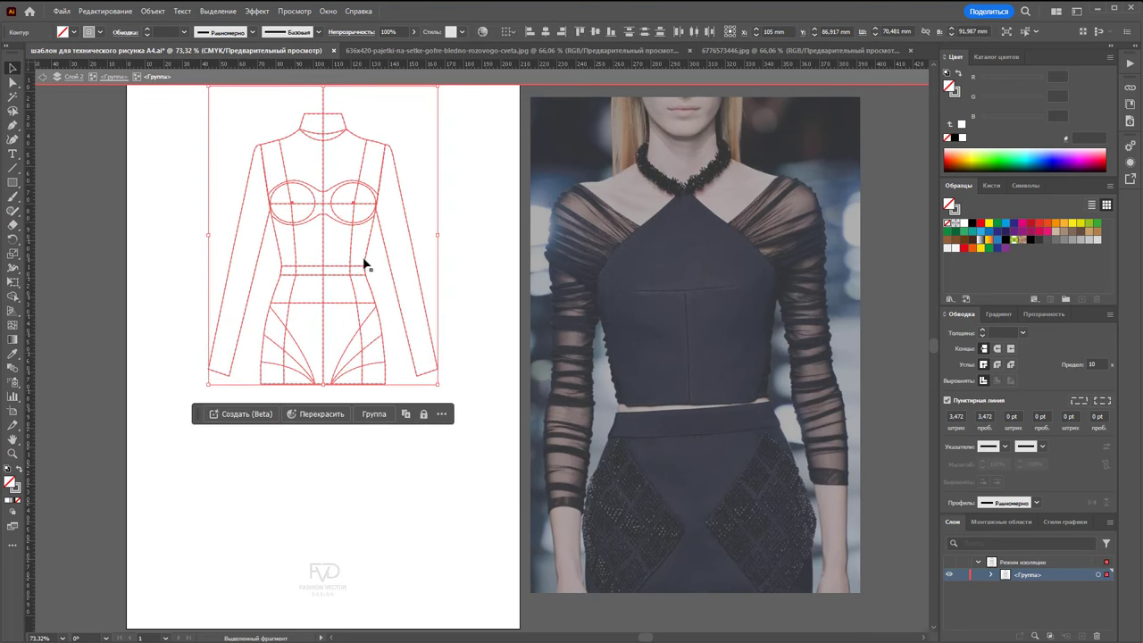
drag(366, 264, 370, 312)
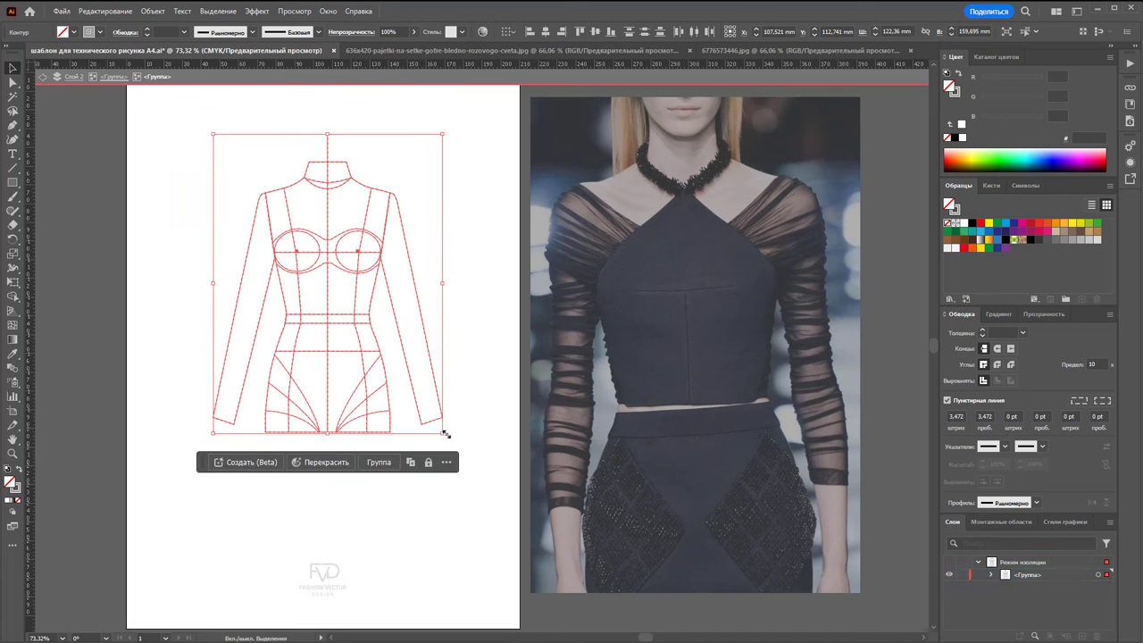
drag(447, 438, 454, 444)
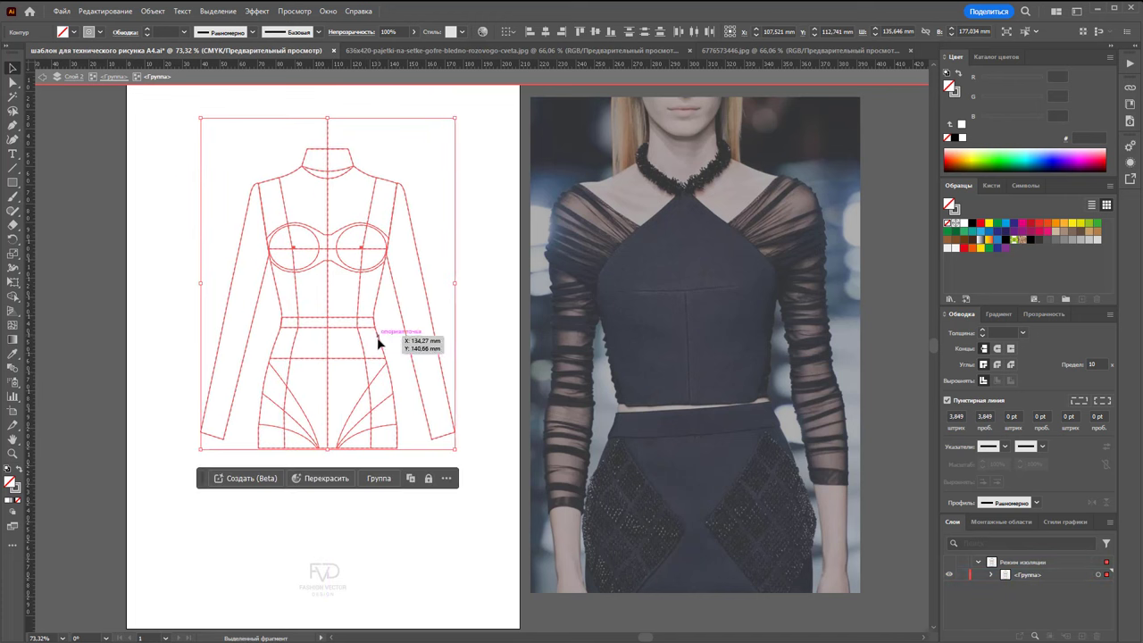
drag(377, 337, 377, 349)
click(502, 327)
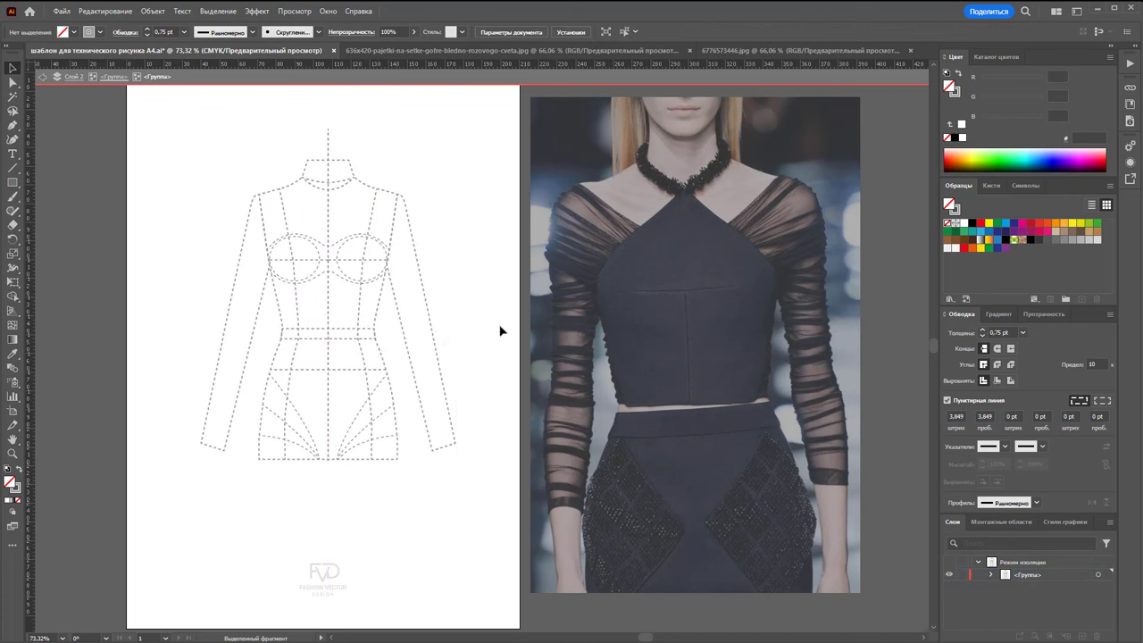
double_click(466, 256)
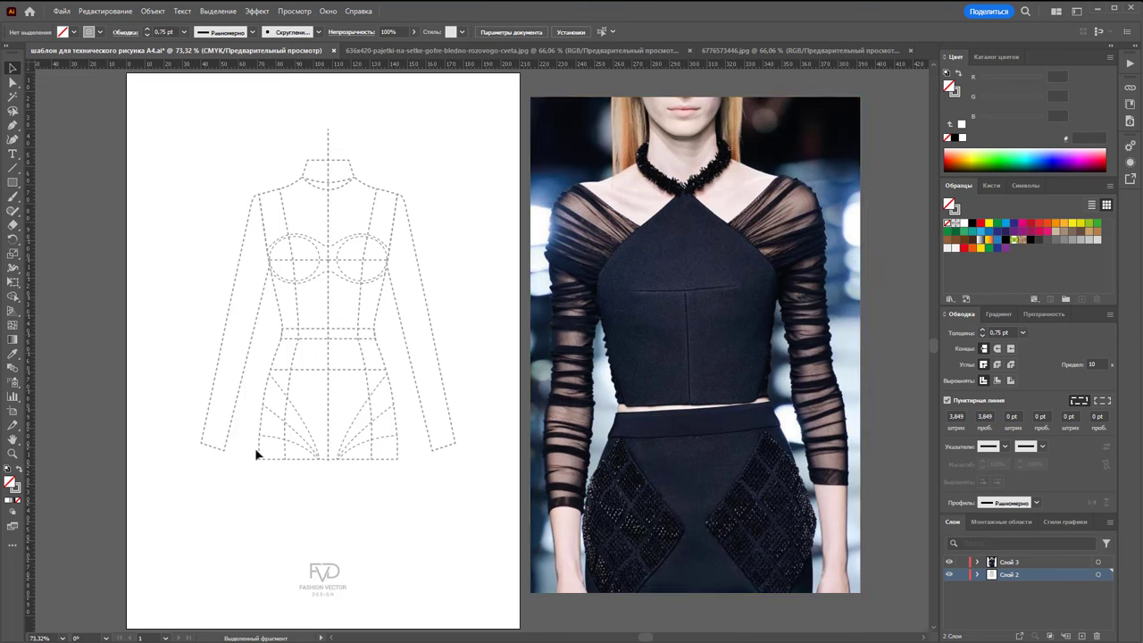
Lock the photo and croquis layers and add Слой 4 at the top of the stack.
drag(962, 573, 961, 562)
click(1081, 636)
drag(1021, 561, 1009, 557)
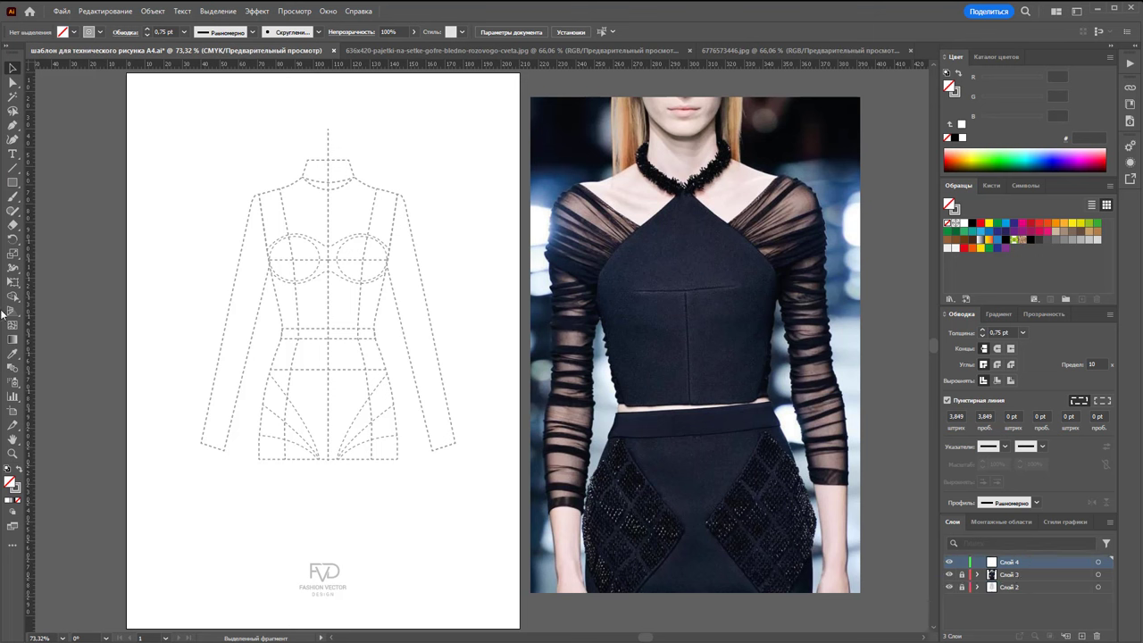
click(12, 125)
click(15, 487)
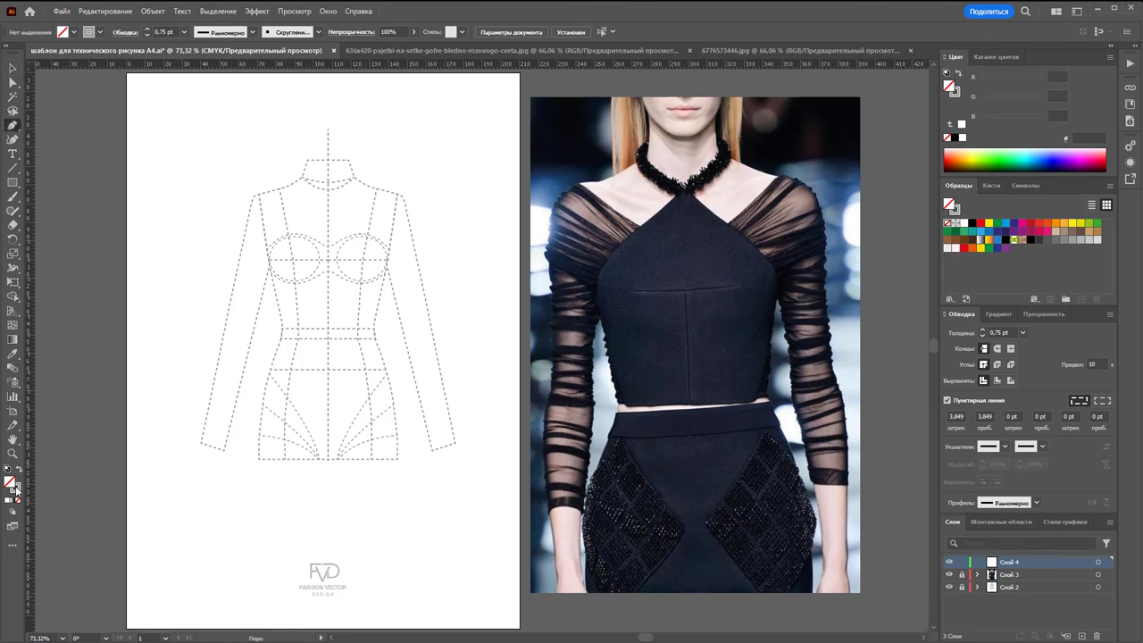
Set the stroke to solid black at 1 pt, with Dashed Line off.
click(972, 225)
click(1024, 333)
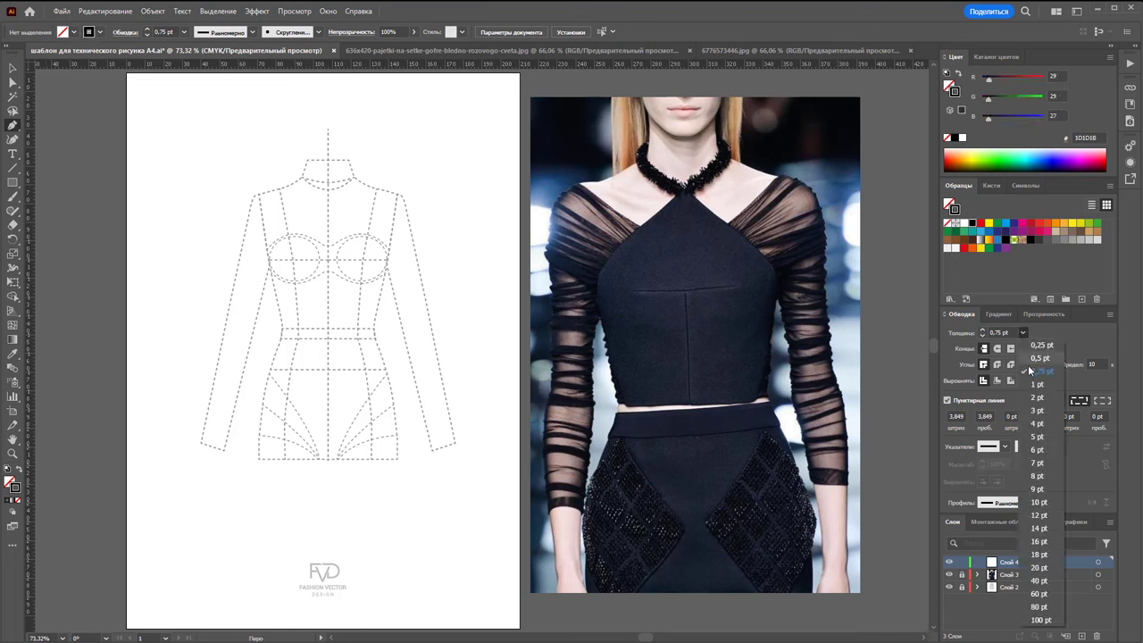
click(1036, 384)
click(947, 400)
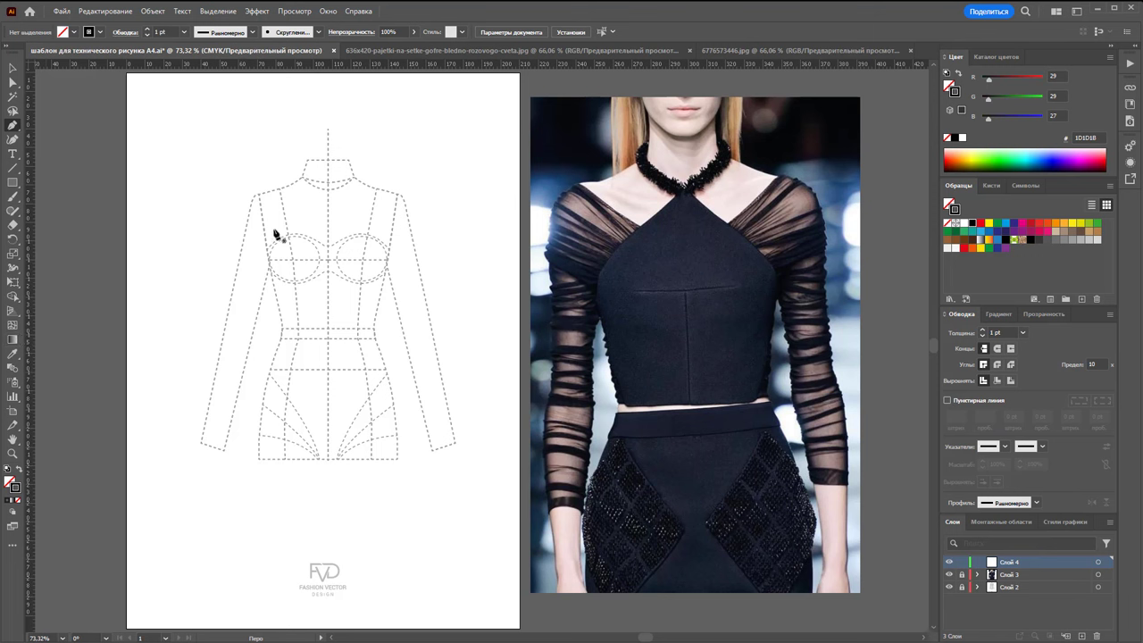
Draw a closed half-bodice outline from neck centre via shoulder and waist back to centre.
click(328, 204)
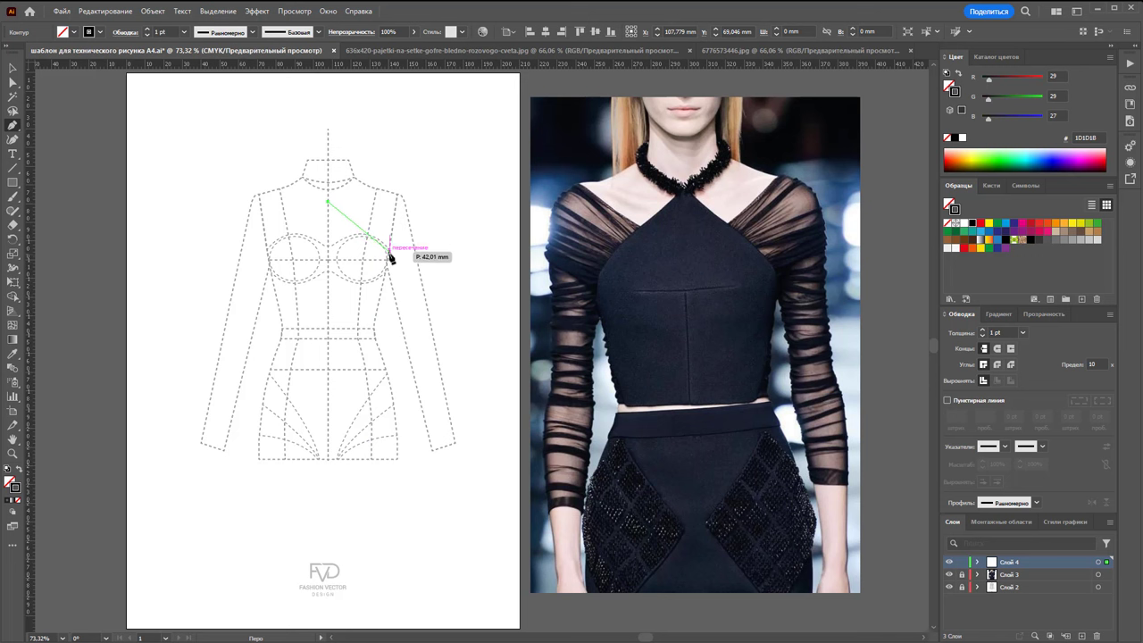
click(388, 253)
click(388, 259)
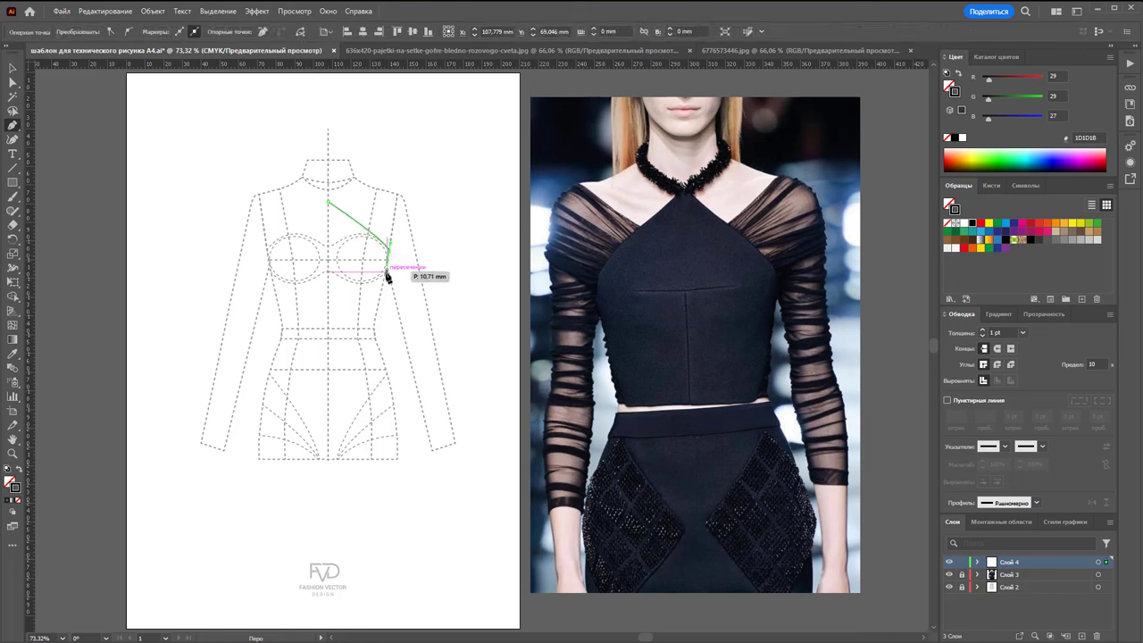
click(374, 325)
click(329, 328)
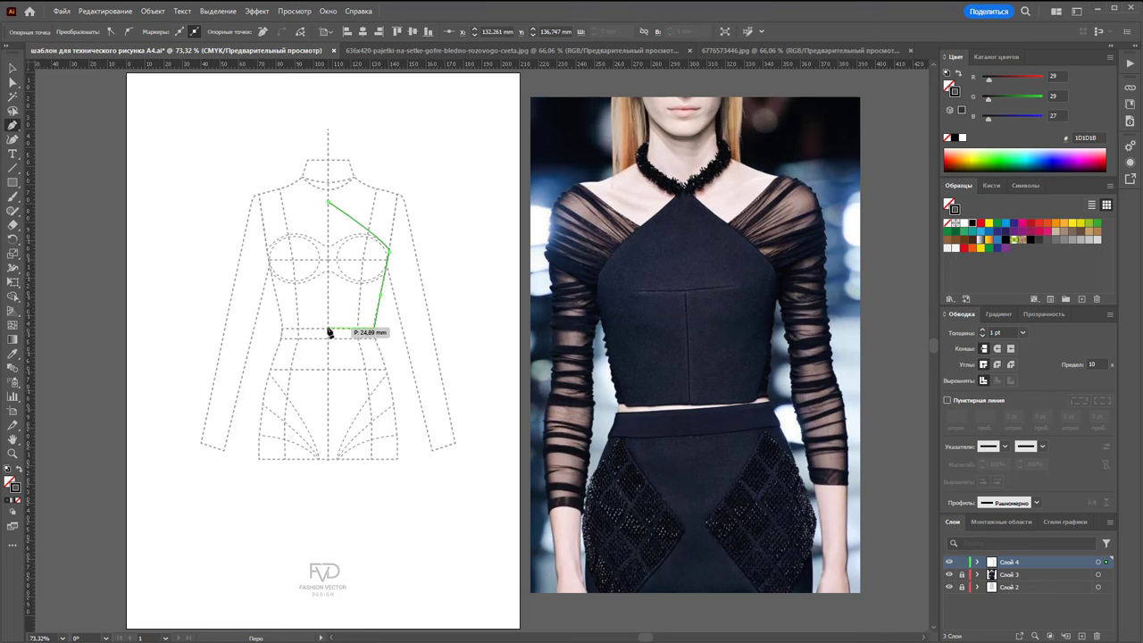
click(329, 205)
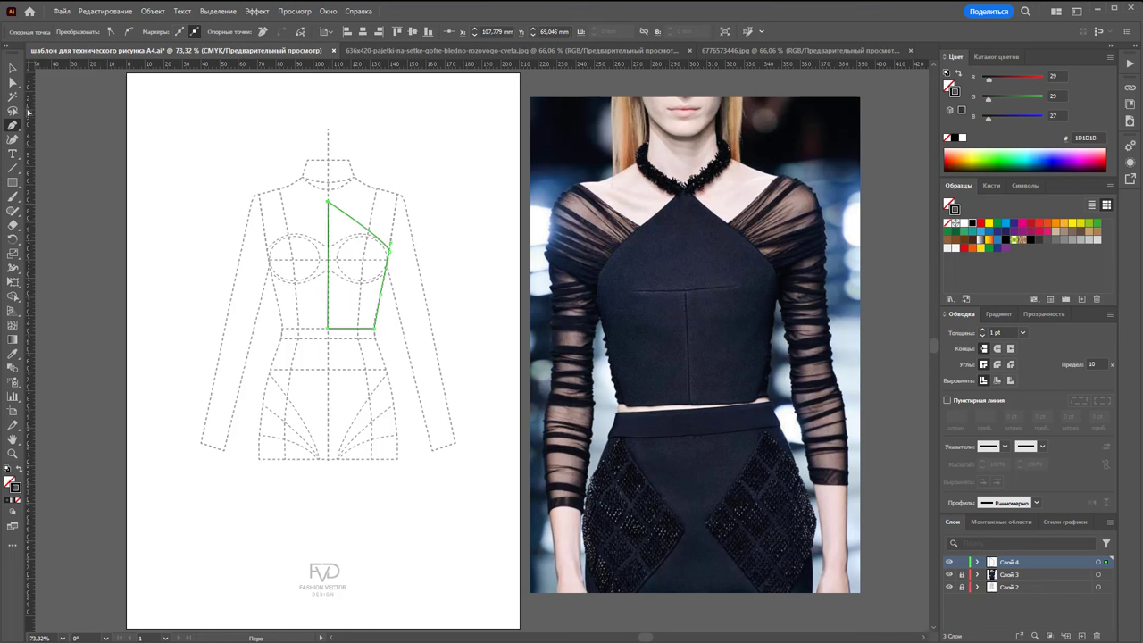
click(12, 68)
click(398, 161)
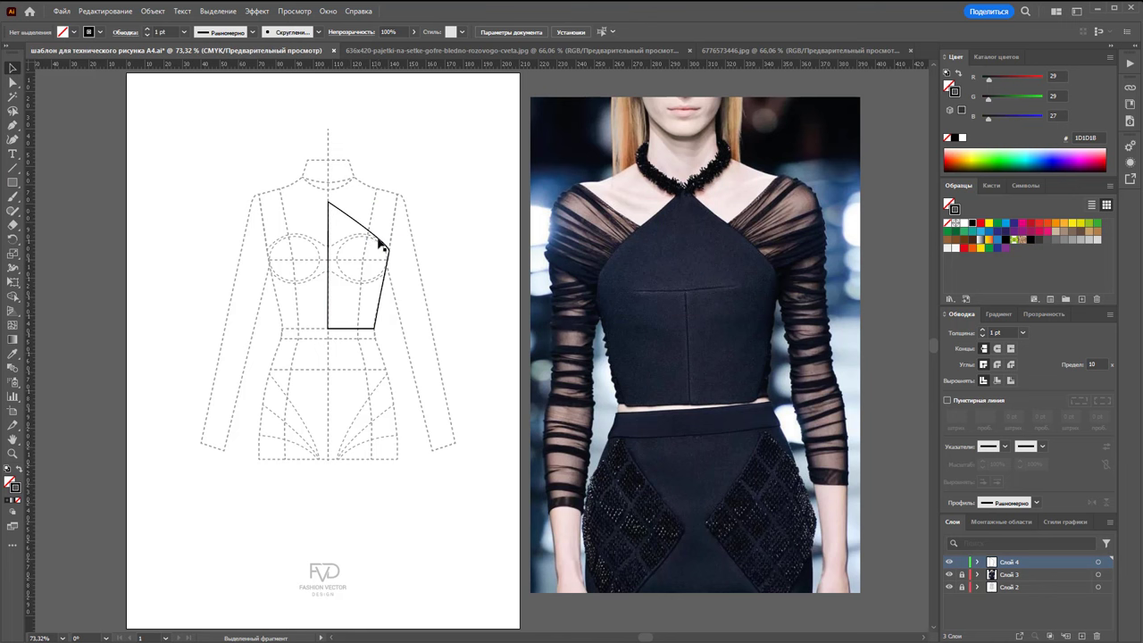
click(380, 239)
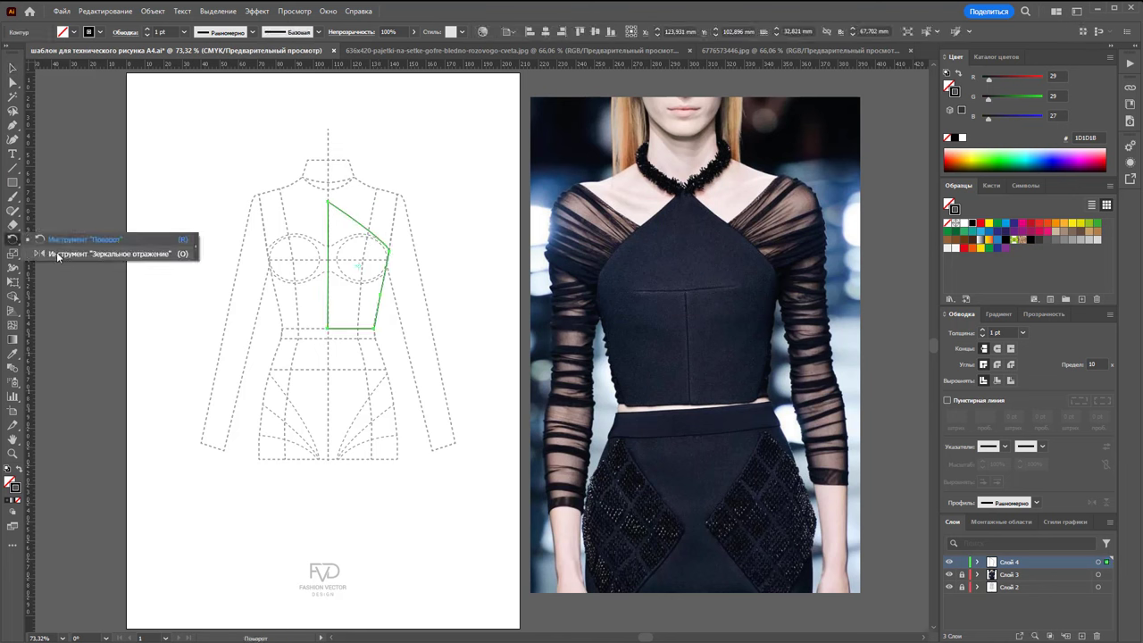
Mirror a copy of the half-bodice across the centre line to form the left half.
drag(13, 239, 57, 253)
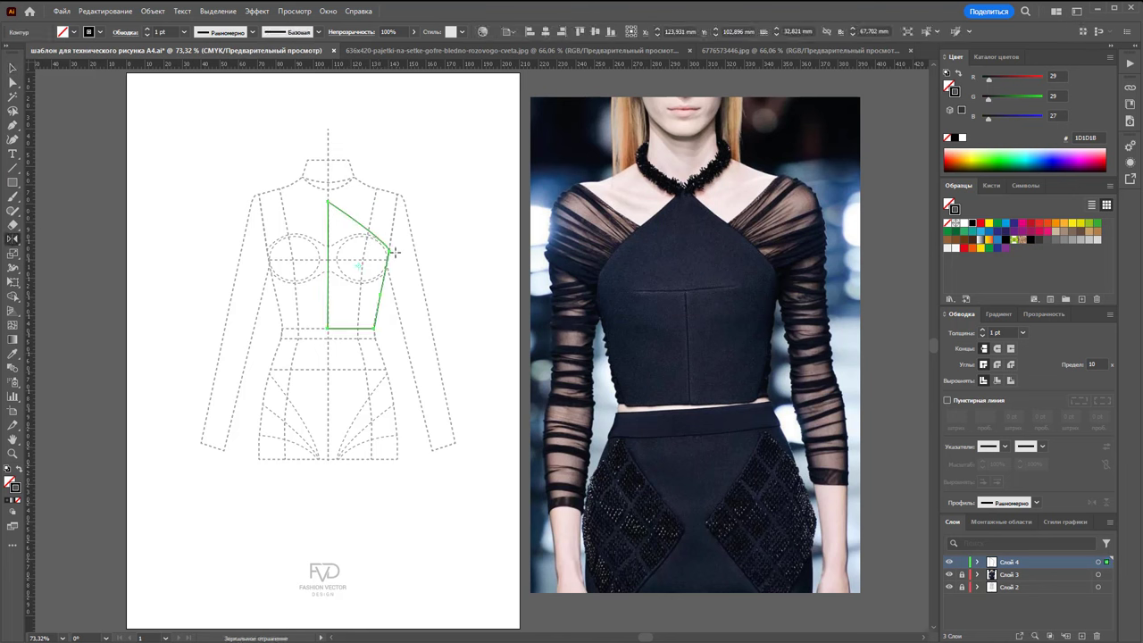
click(328, 259)
drag(344, 247, 258, 248)
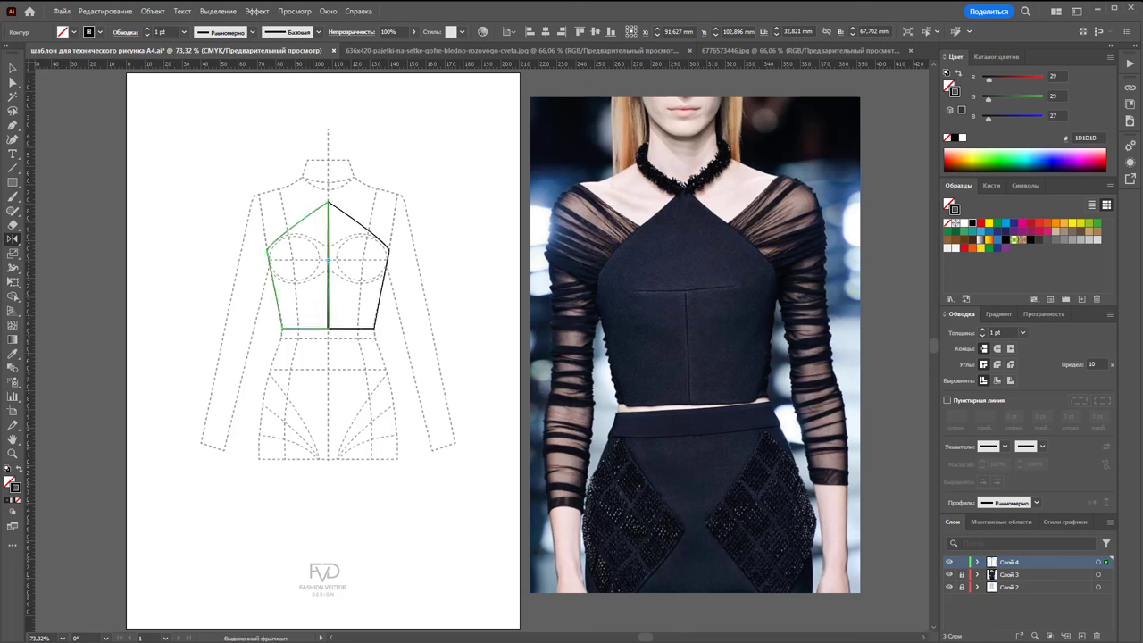
key(v)
click(235, 135)
drag(235, 135, 358, 289)
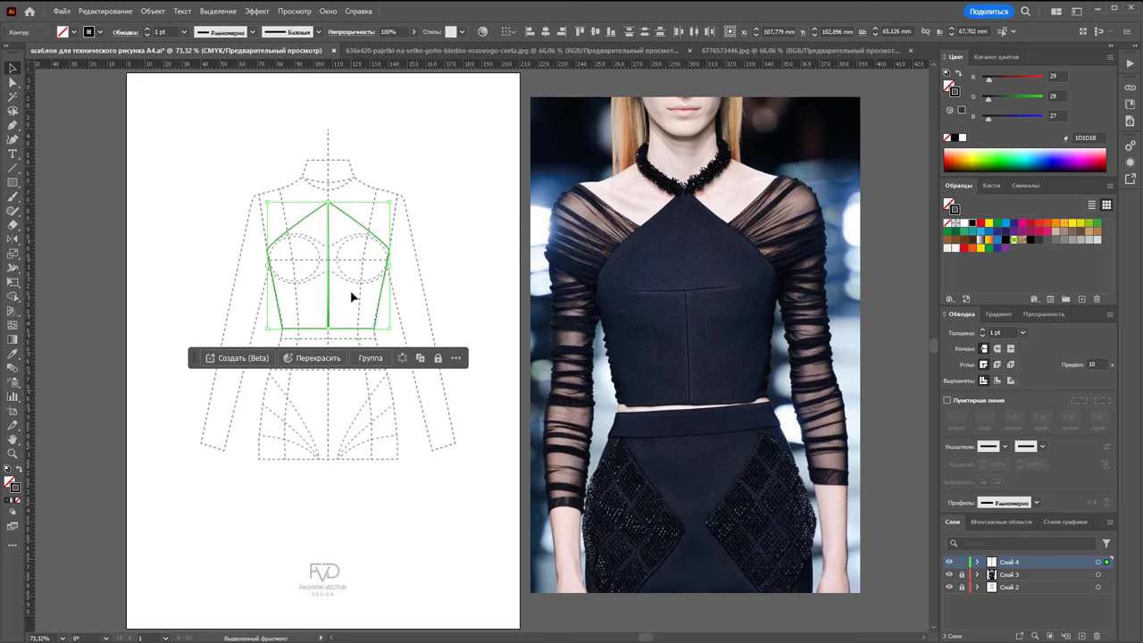
click(143, 395)
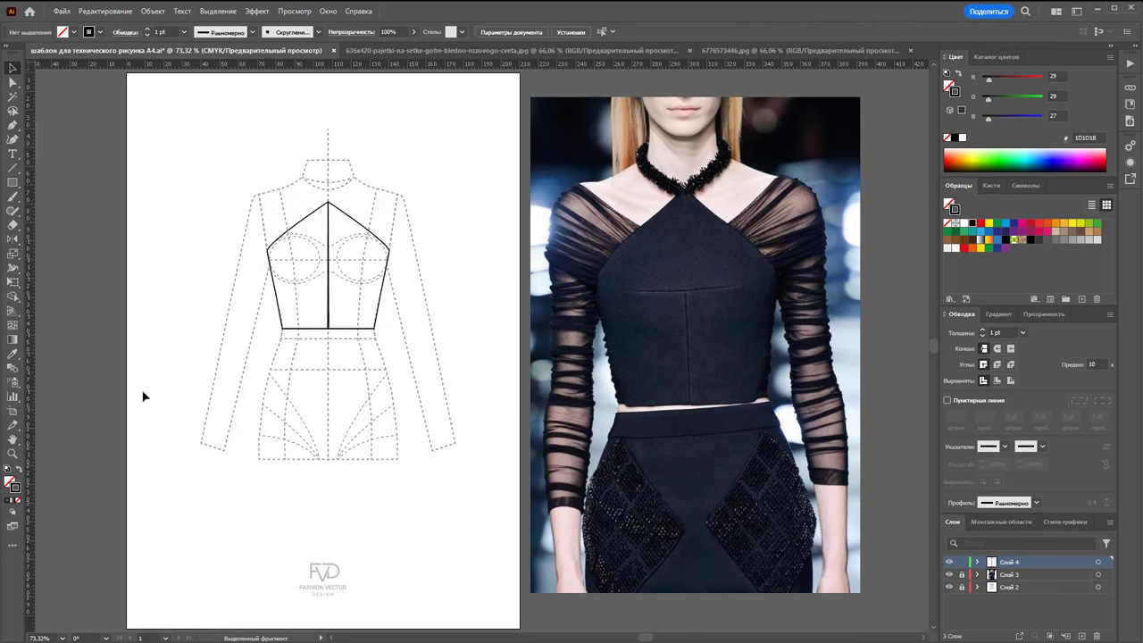
Zoom in to inspect the bodice's bottom centre join.
click(12, 454)
mouse_move(325, 329)
mouse_down()
mouse_move(597, 344)
mouse_move(885, 292)
mouse_up()
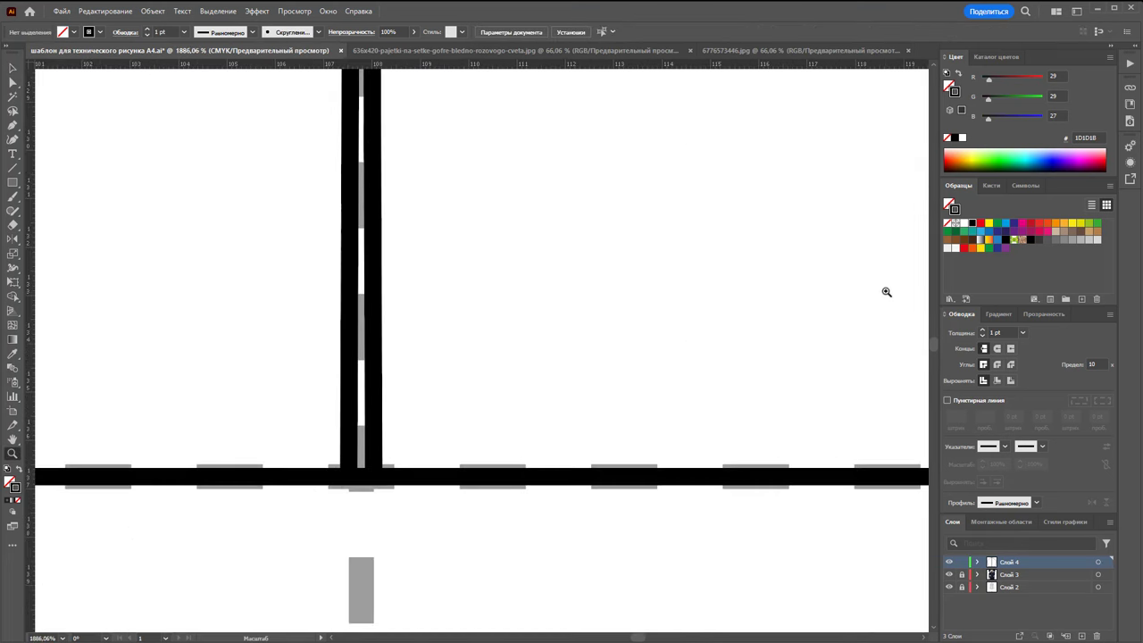
key(v)
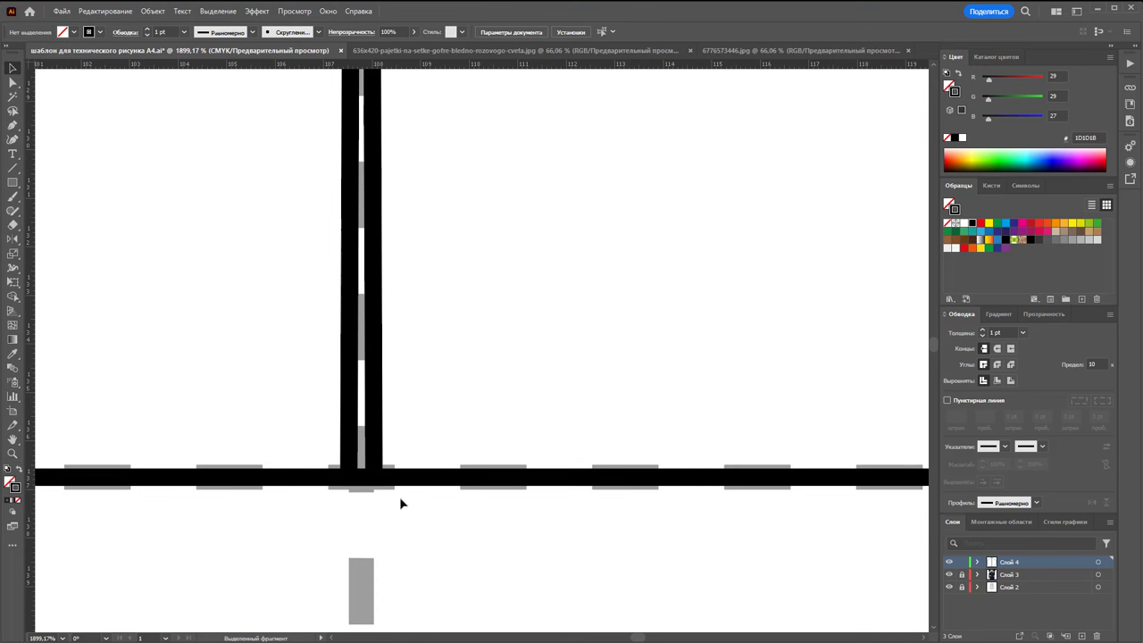
drag(400, 503, 282, 390)
click(521, 556)
Zoom out until the whole artboard and reference photo fit in view.
key(z)
alt+click(515, 334)
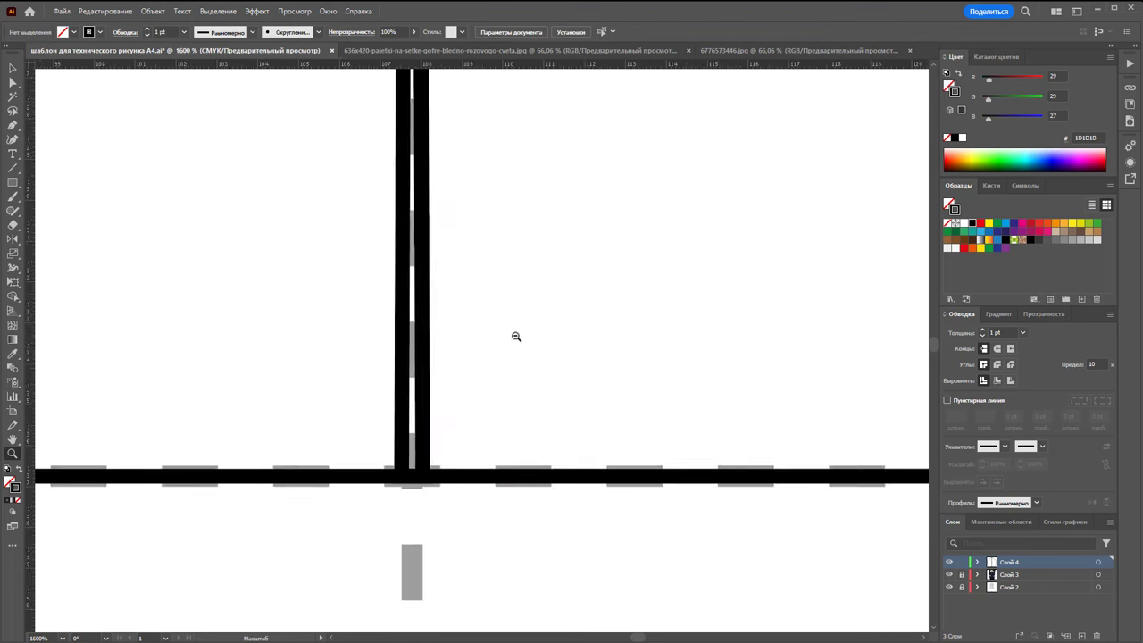
alt+click(500, 304)
alt+click(497, 298)
alt+click(474, 348)
alt+click(577, 312)
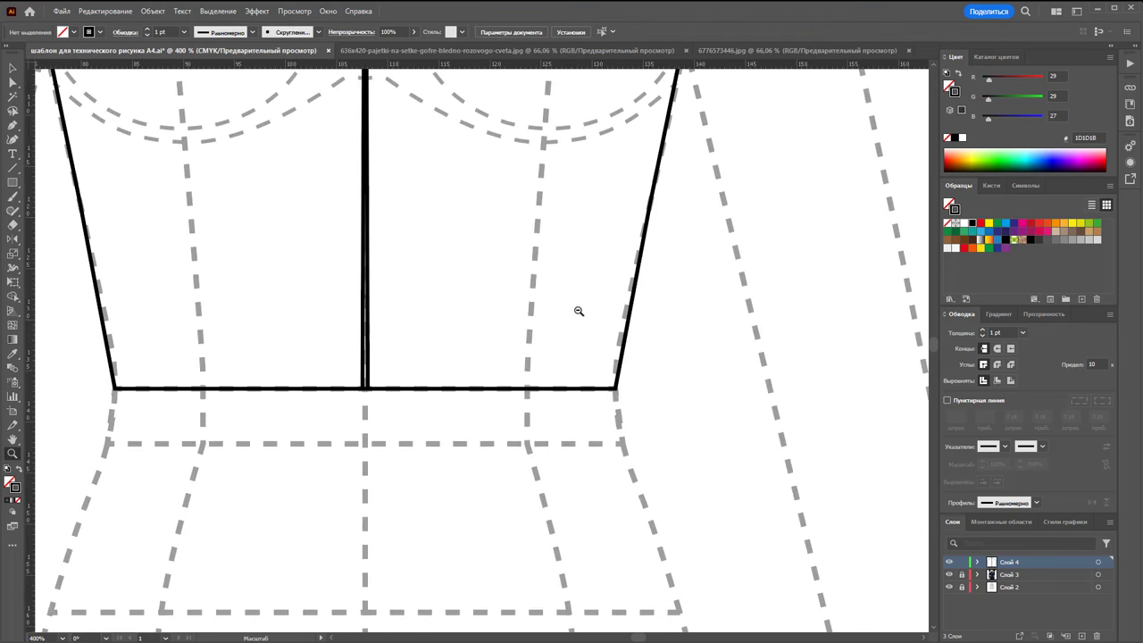
alt+click(660, 347)
alt+click(663, 383)
alt+click(664, 395)
alt+click(575, 376)
alt+click(522, 423)
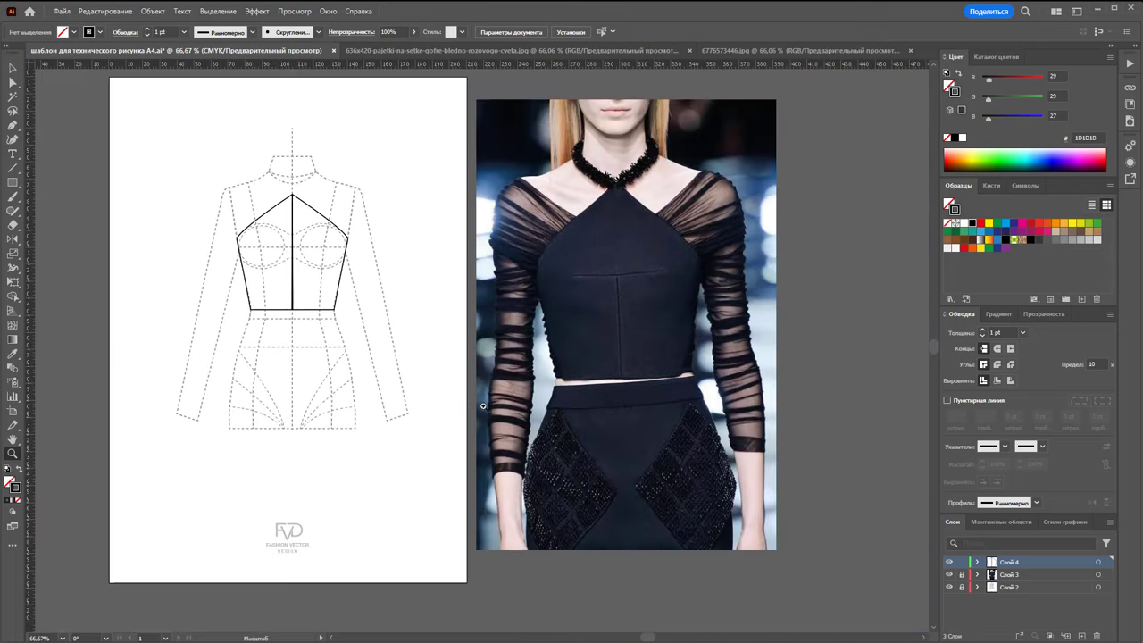
scroll(358, 365, up, 2)
mouse_move(288, 361)
mouse_down()
mouse_move(304, 373)
mouse_move(356, 357)
mouse_up()
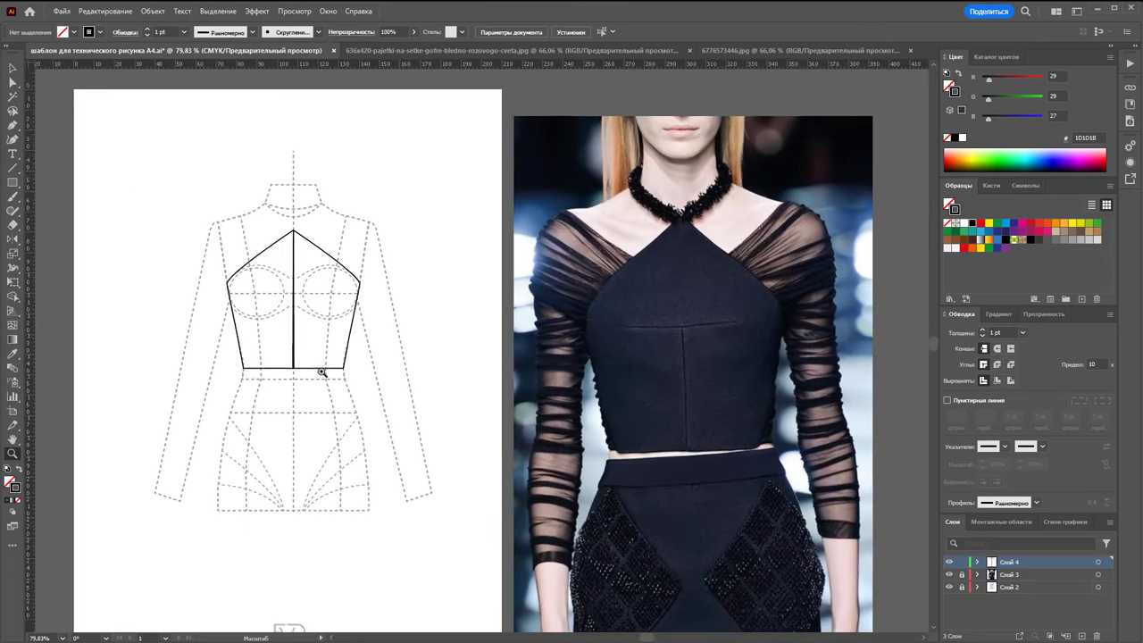
scroll(356, 357, down, 1)
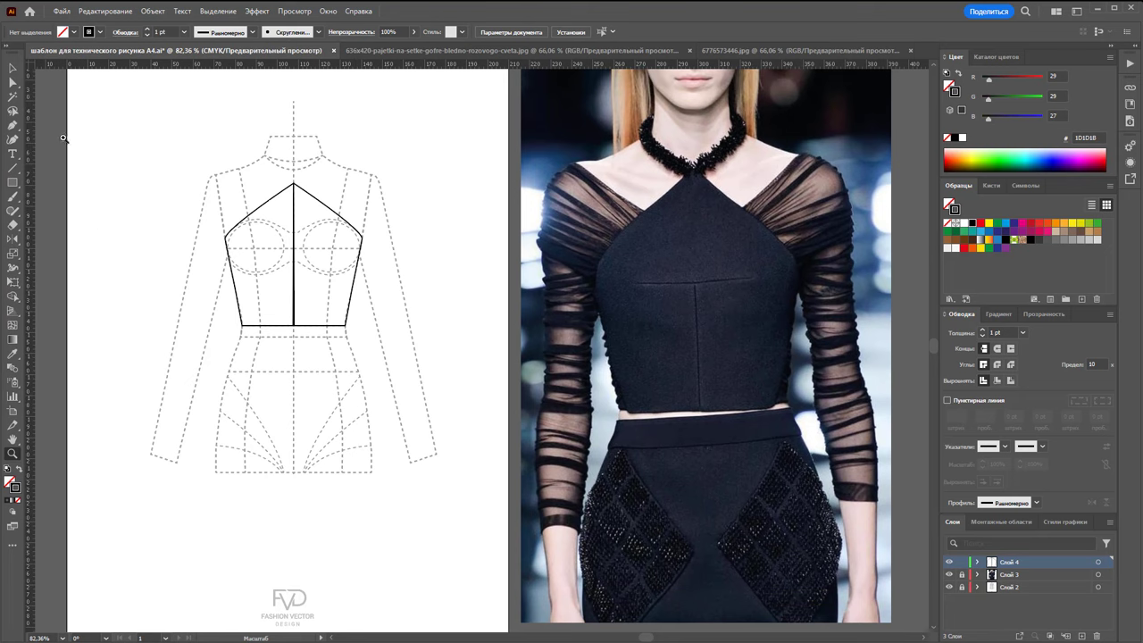
Merge the two bodice halves into one pentagon using Pathfinder Unite.
key(v)
click(354, 286)
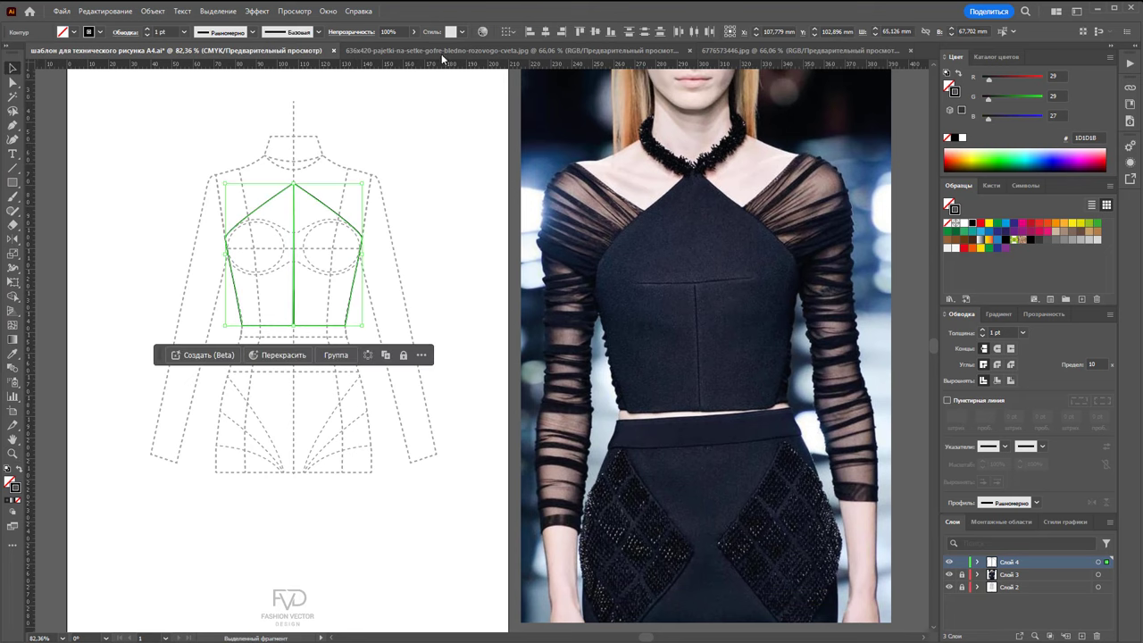
click(329, 12)
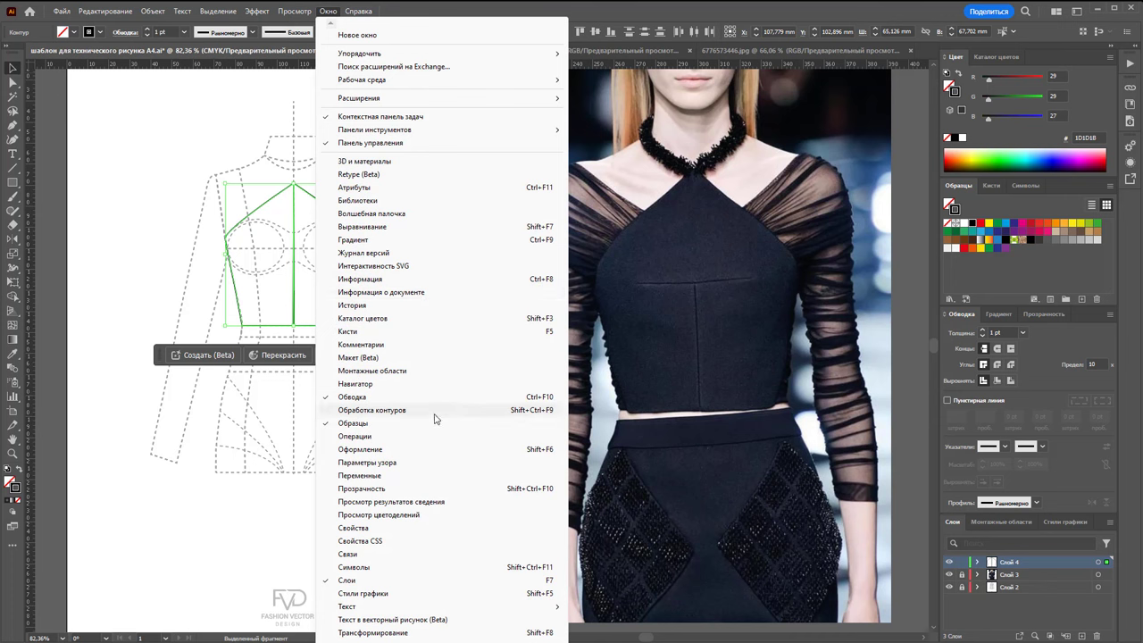
click(434, 410)
drag(823, 17, 861, 75)
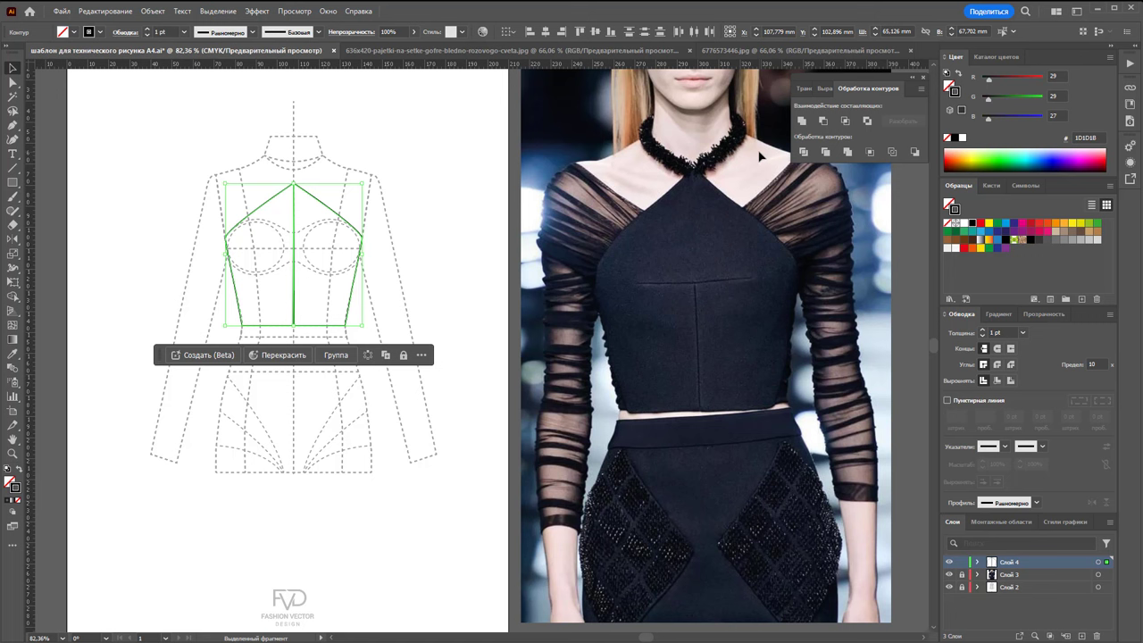
click(802, 122)
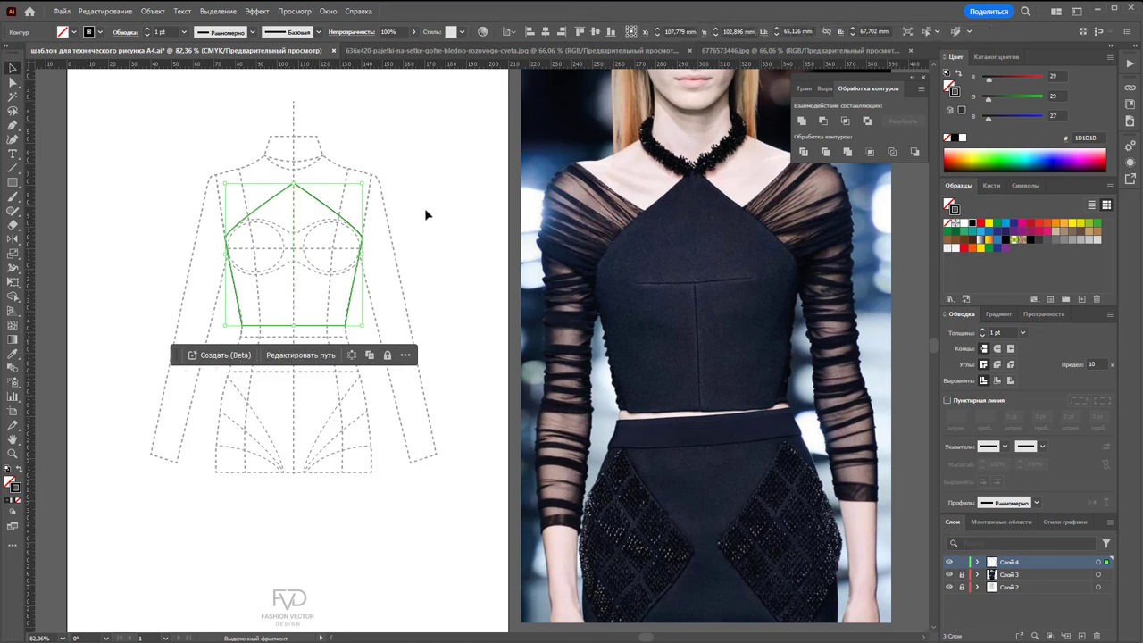
click(426, 214)
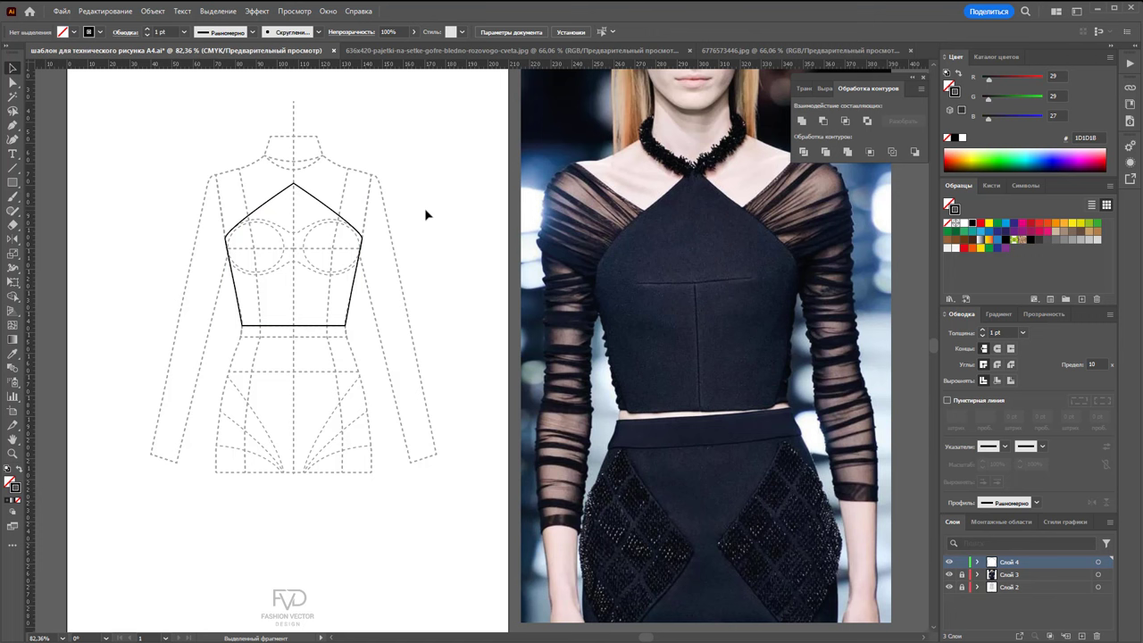
Draw a horizontal bust seam and a vertical centre seam up from the waist.
click(13, 168)
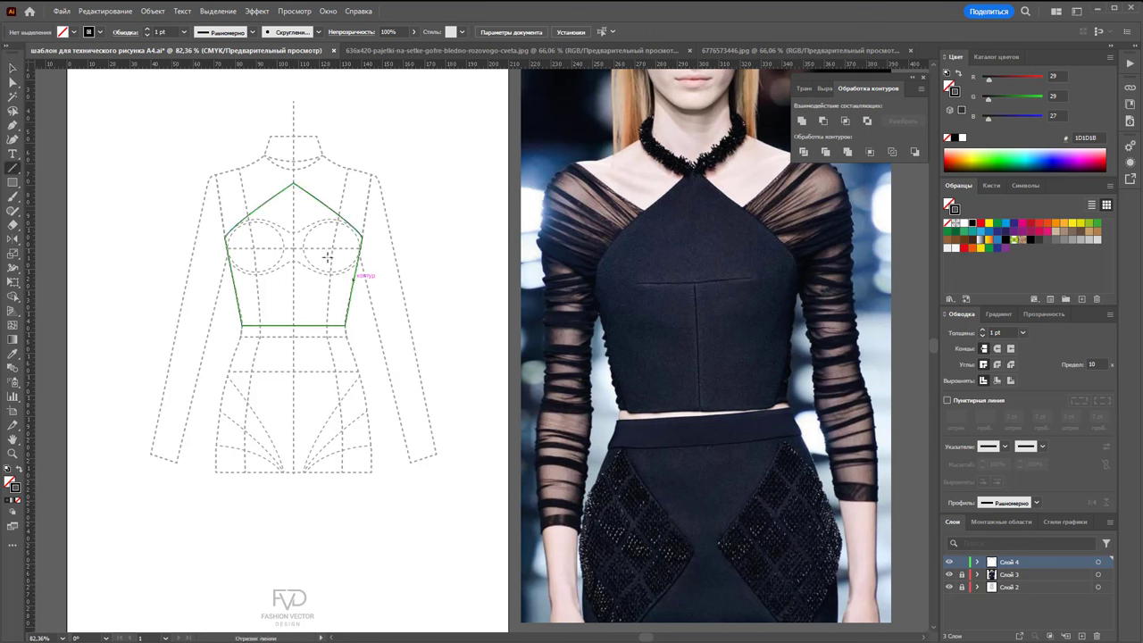
drag(254, 247, 335, 247)
drag(293, 324, 294, 247)
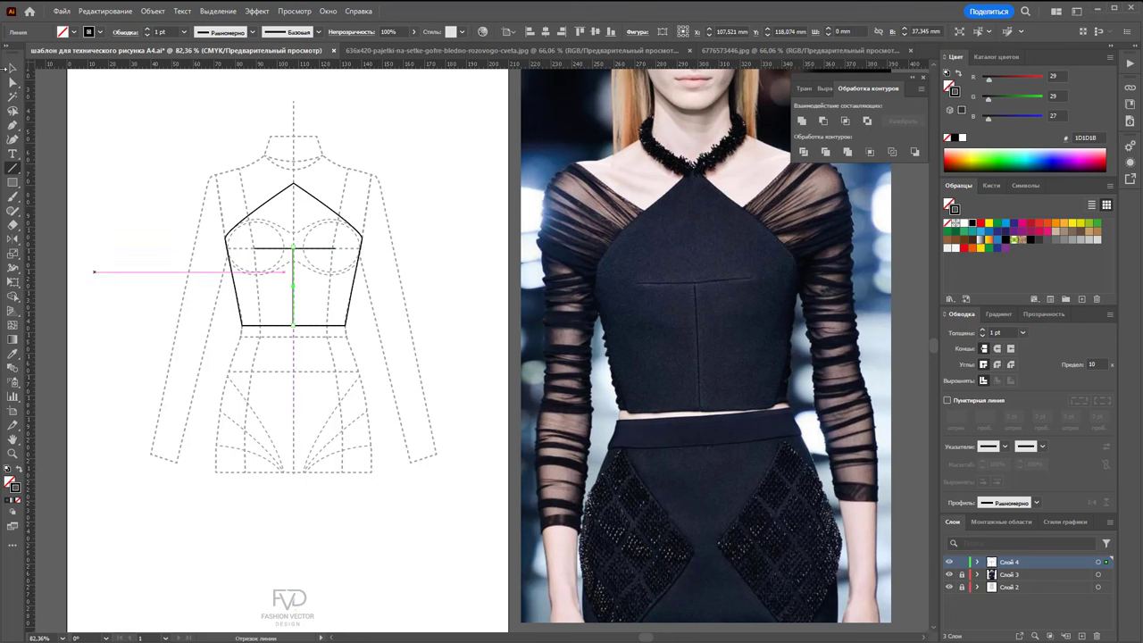
Give the bodice outline a white fill, hiding the bust circles.
click(11, 70)
click(387, 149)
click(345, 219)
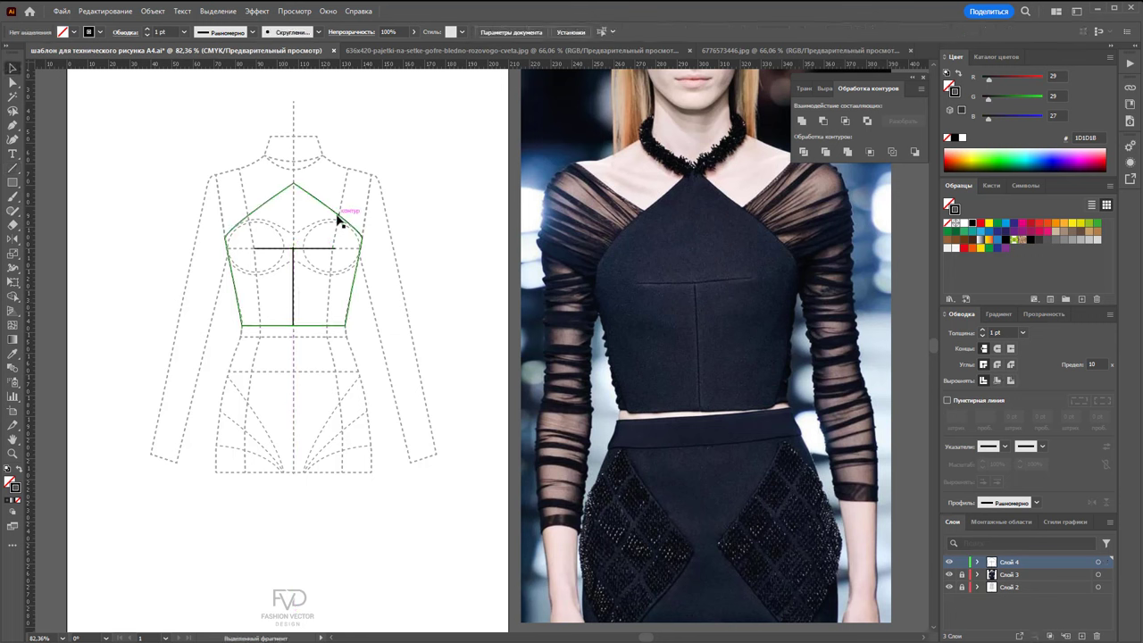
click(966, 223)
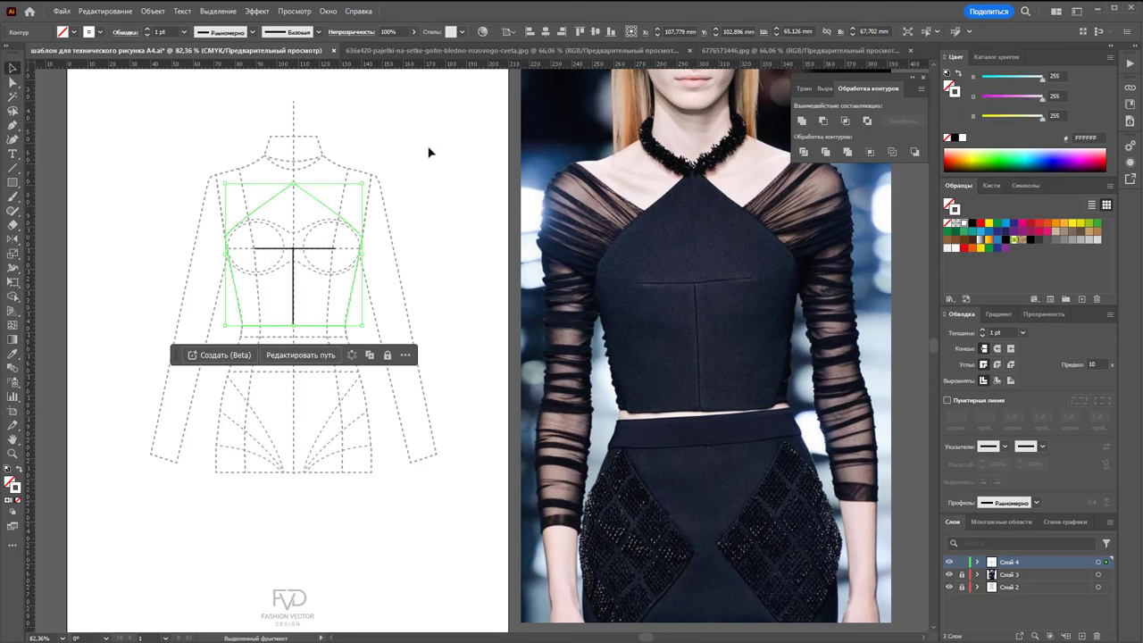
click(961, 231)
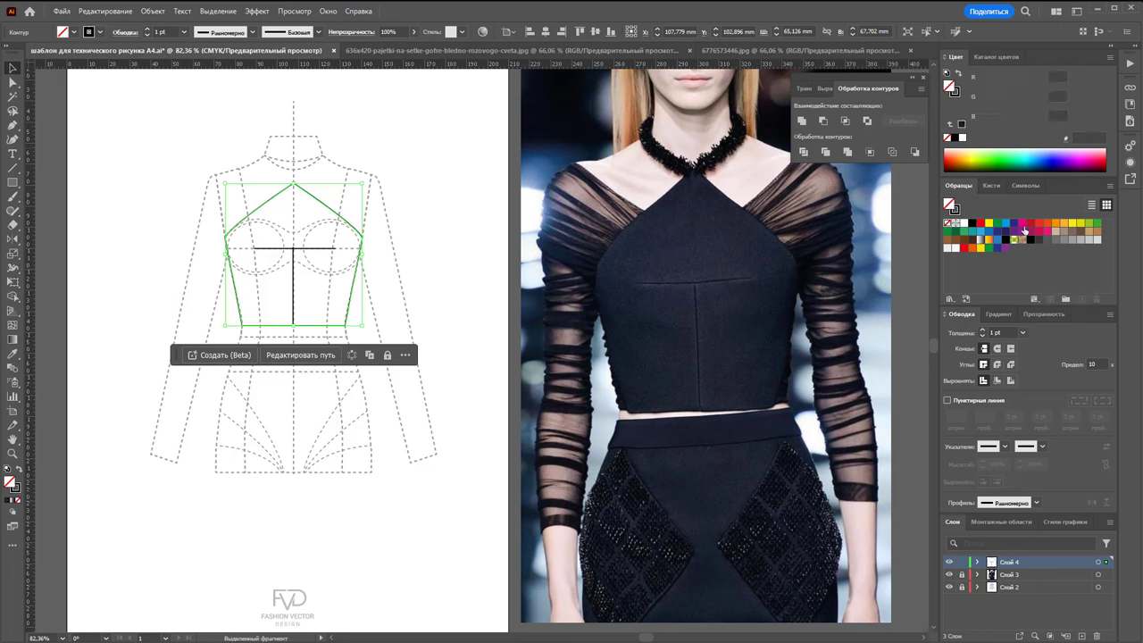
click(964, 223)
click(454, 137)
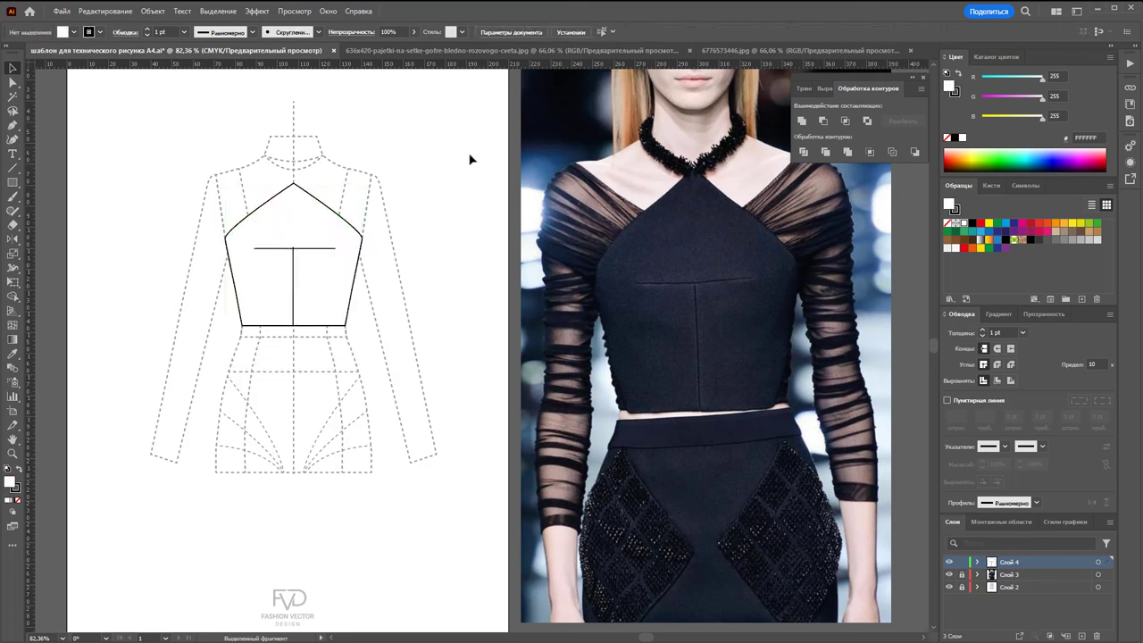
Check the vertical seam's top anchor point against the bodice outline.
click(295, 256)
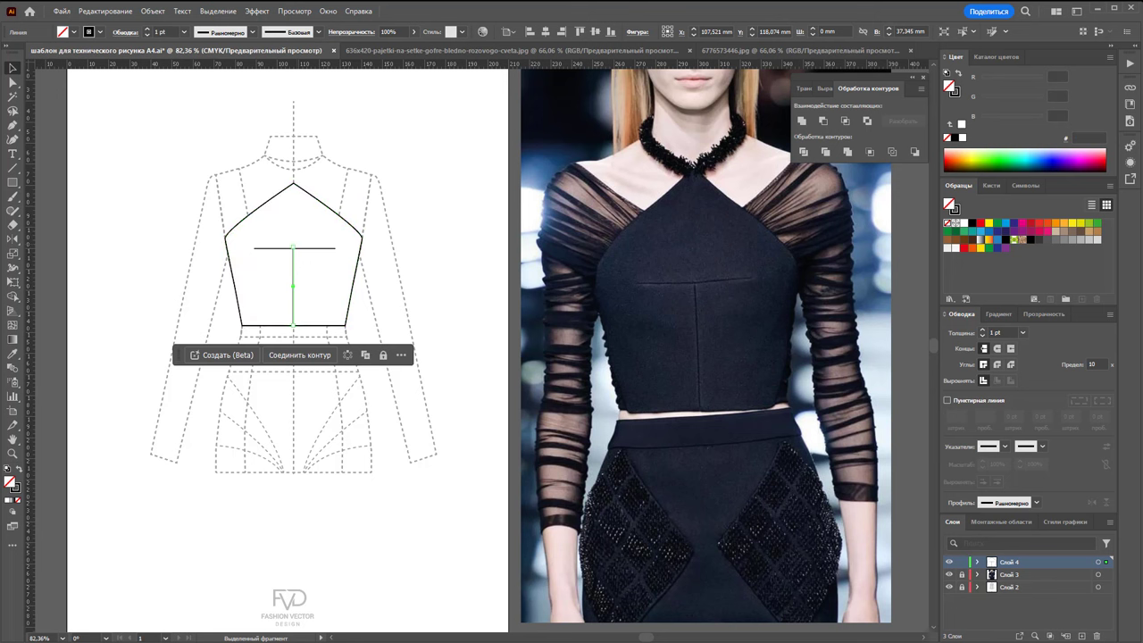
click(13, 83)
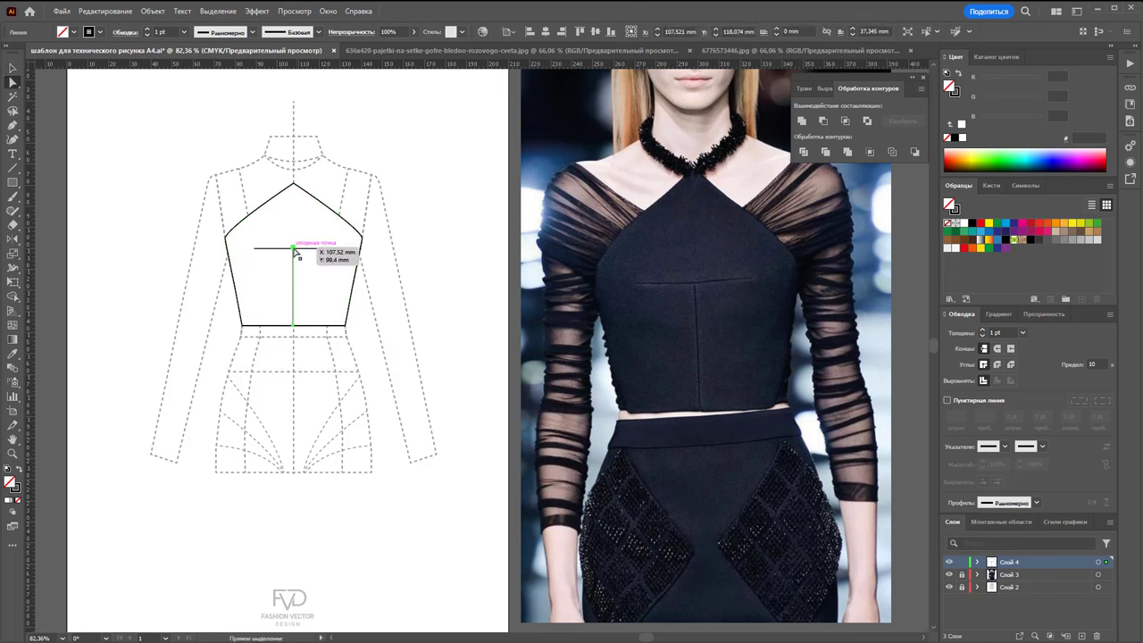
click(324, 265)
click(389, 300)
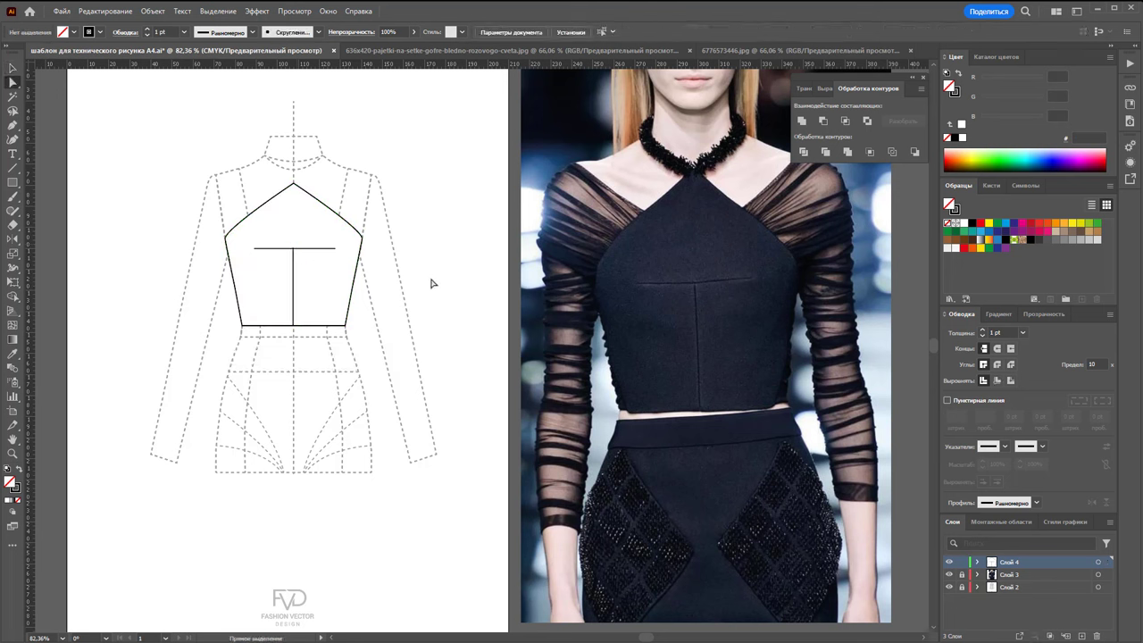
click(294, 250)
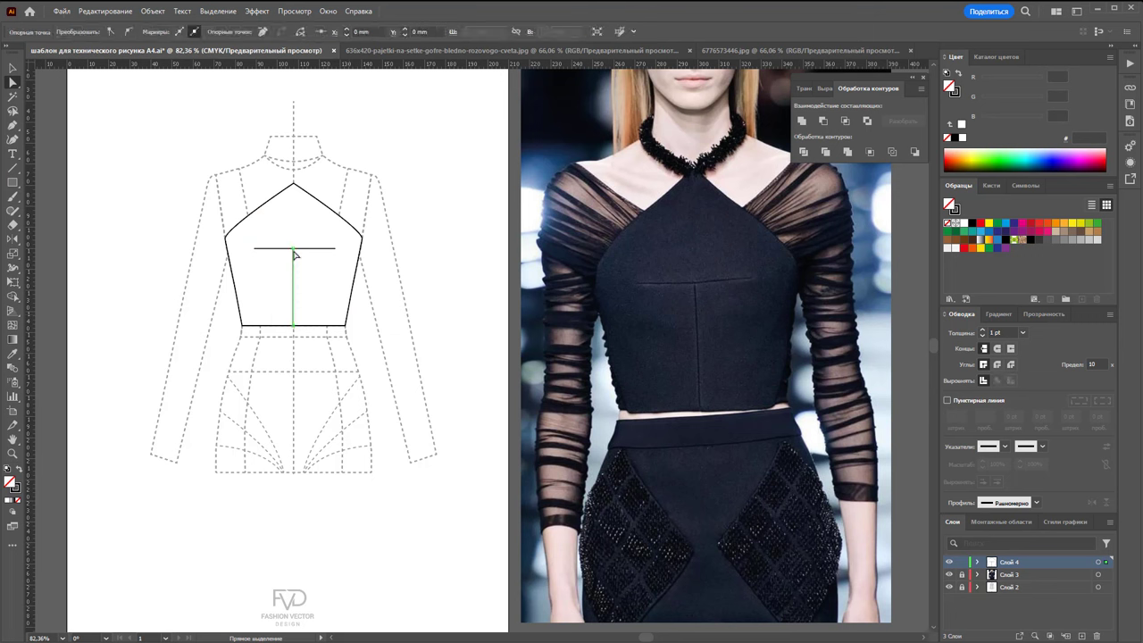
click(395, 286)
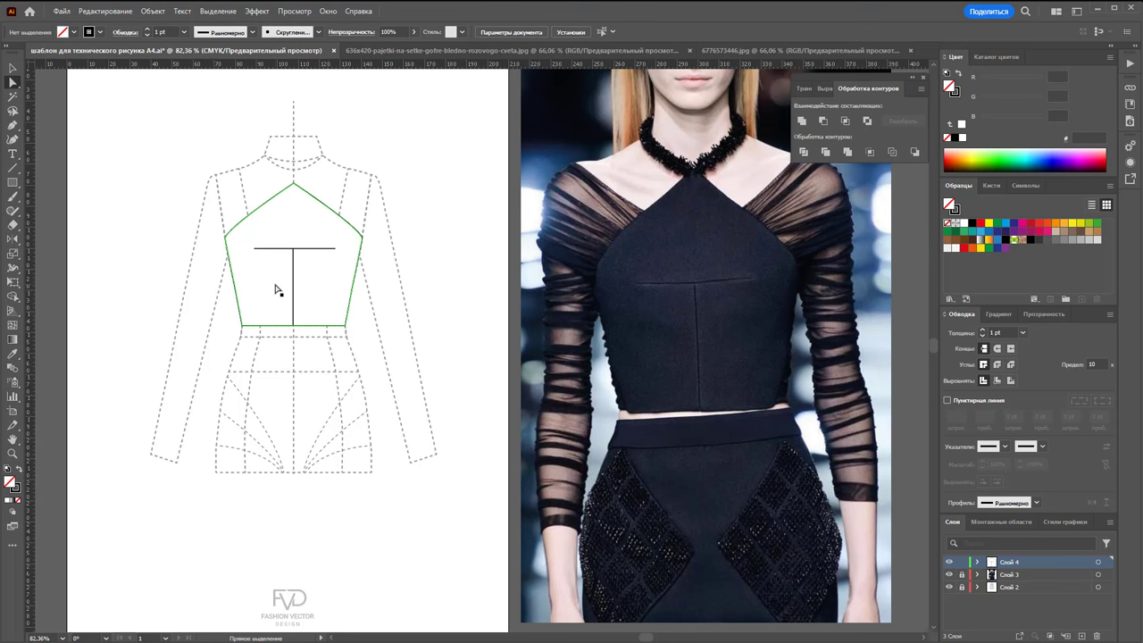
click(16, 454)
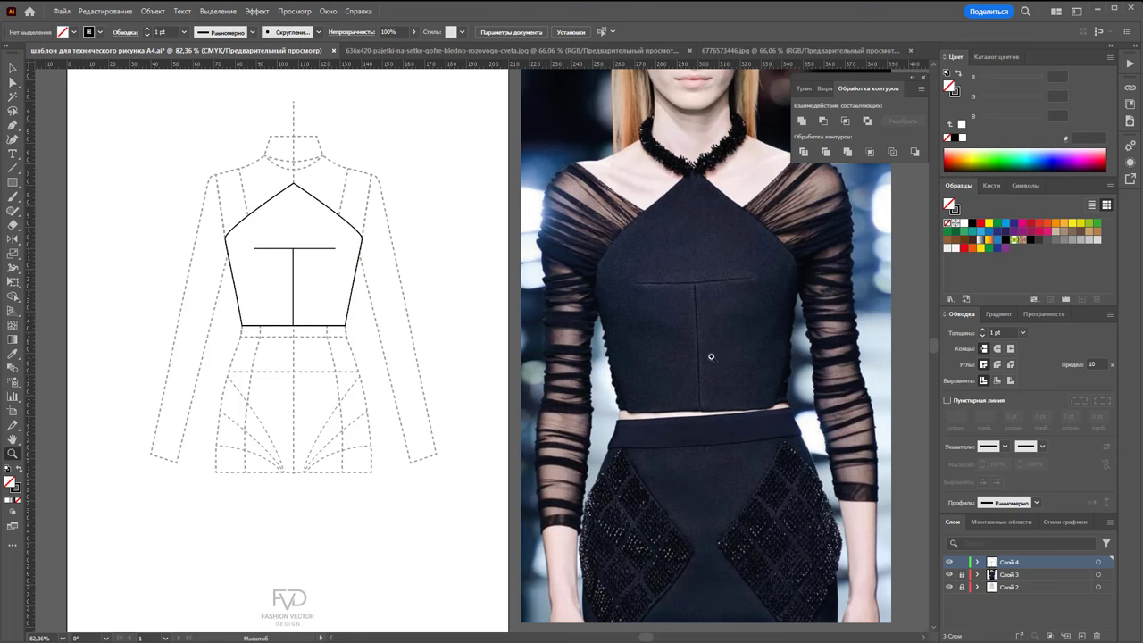
Unlock the photo layer, shift the reference photo slightly left, and relock it.
drag(712, 357, 757, 346)
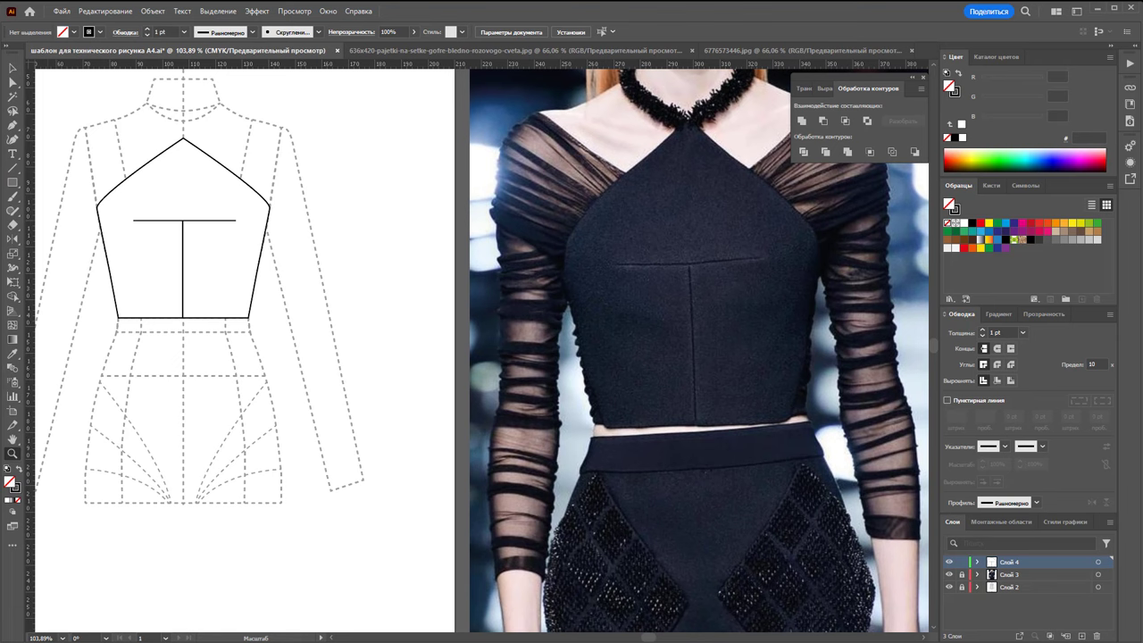
click(15, 79)
click(961, 574)
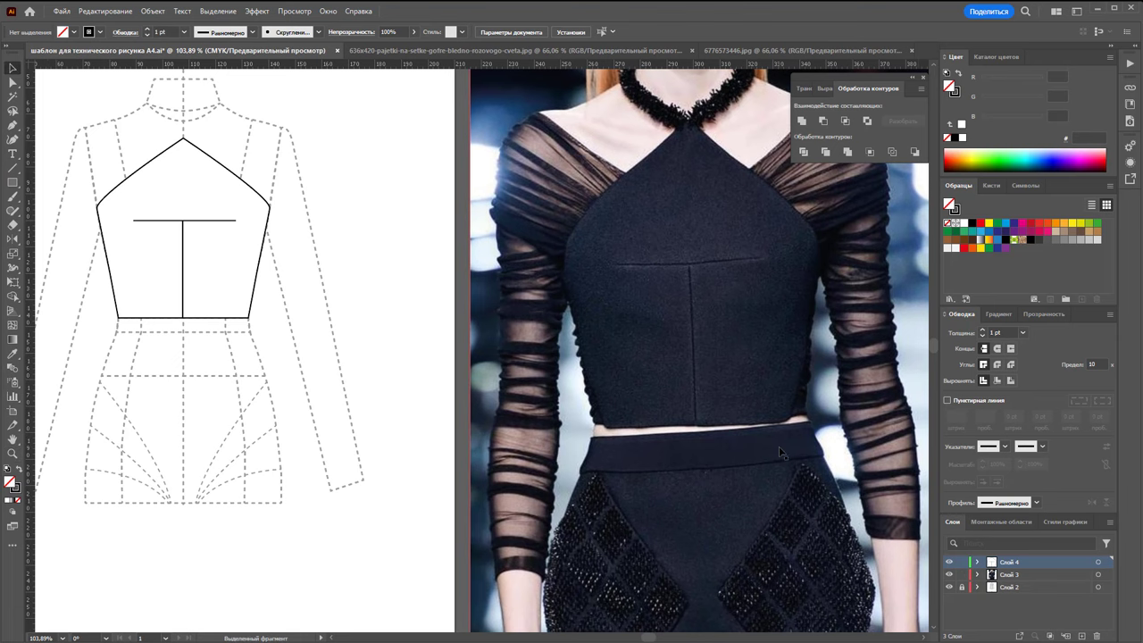
drag(778, 445, 735, 445)
scroll(621, 443, up, 4)
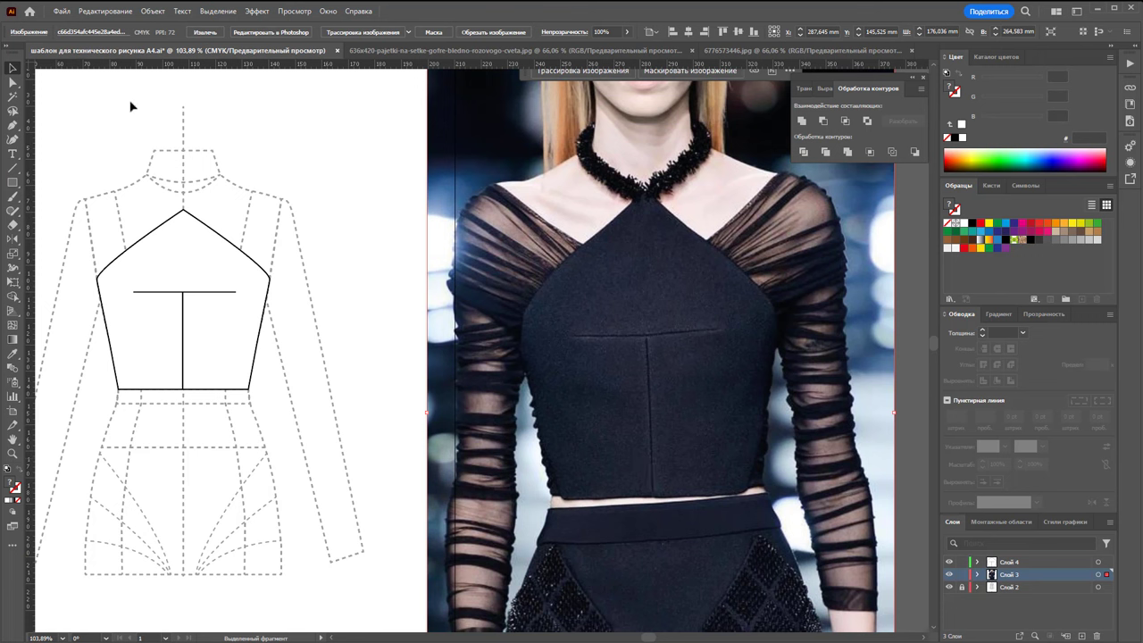
click(962, 574)
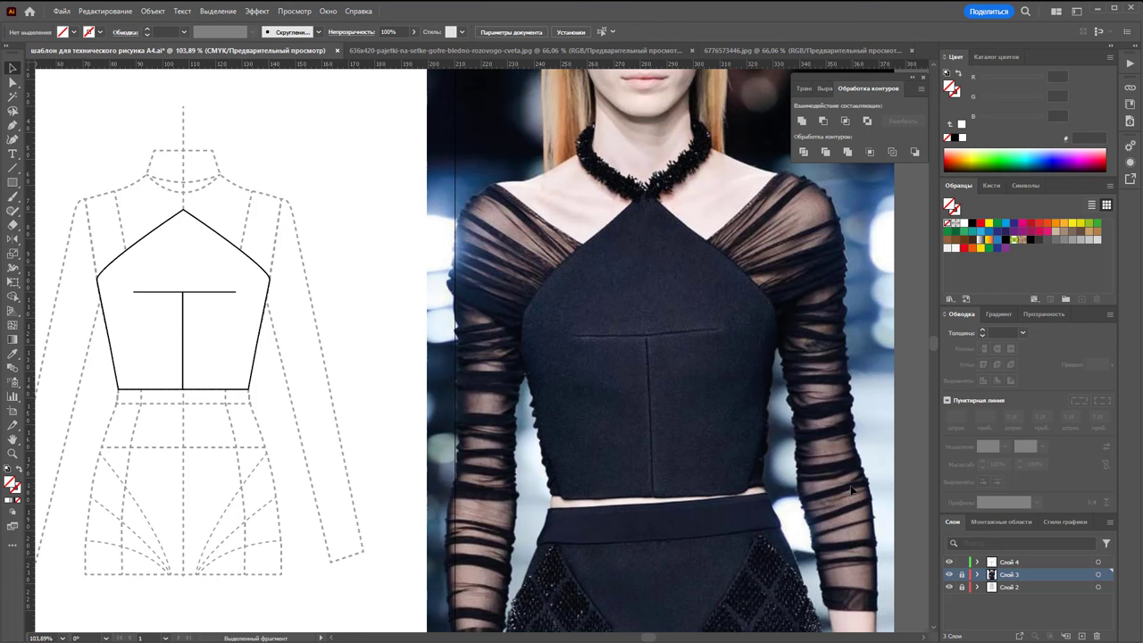
Add a new layer, Слой 5, above the bodice layer Слой 4.
click(13, 131)
click(1081, 636)
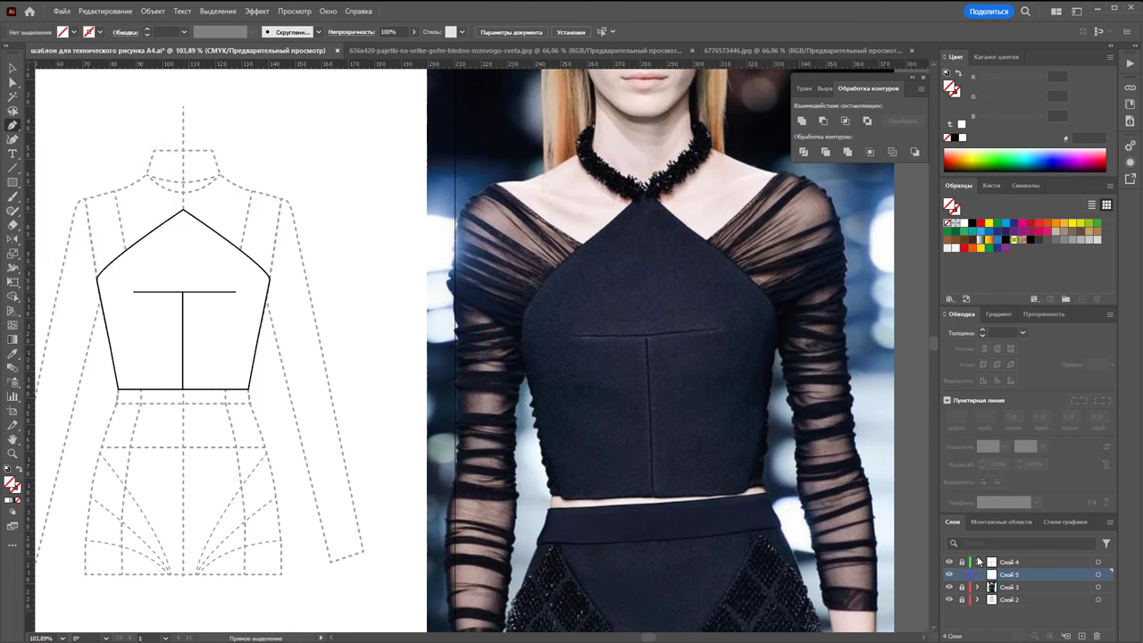
drag(1015, 565, 1014, 580)
On Слой 5, trace the ruched right sleeve edge down the arm to the cuff.
click(1015, 563)
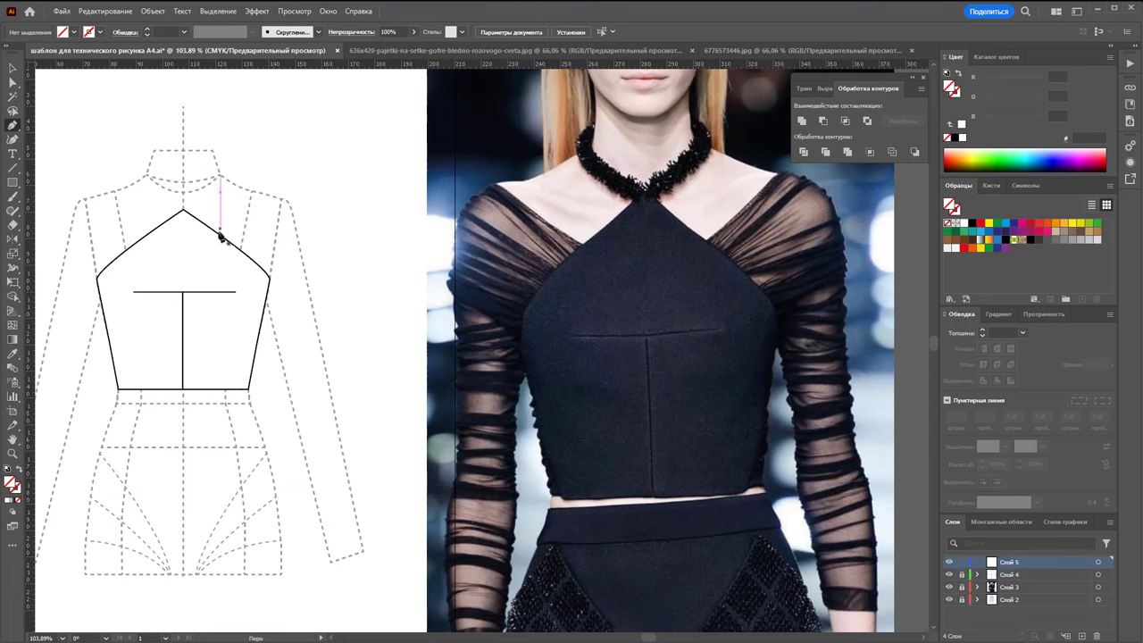
click(221, 235)
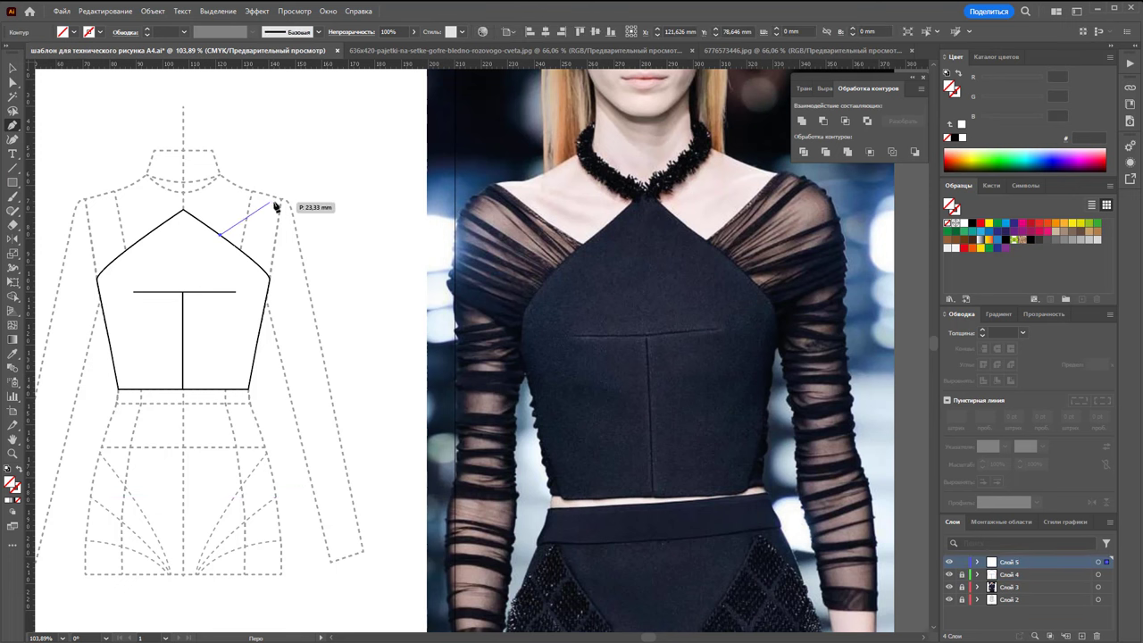
key(Escape)
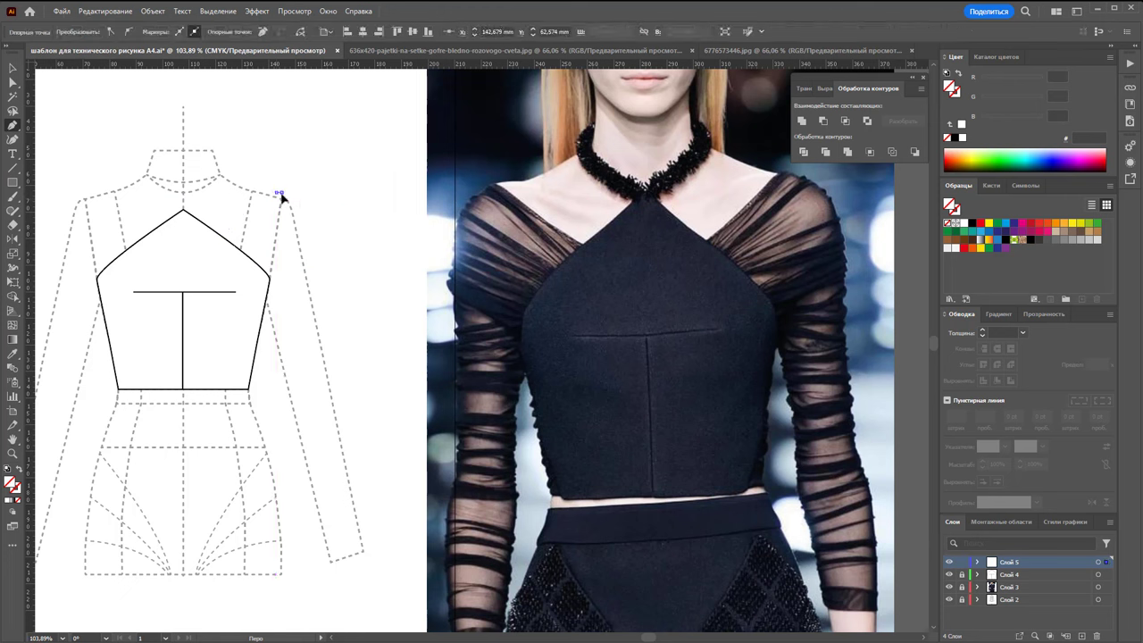
click(289, 202)
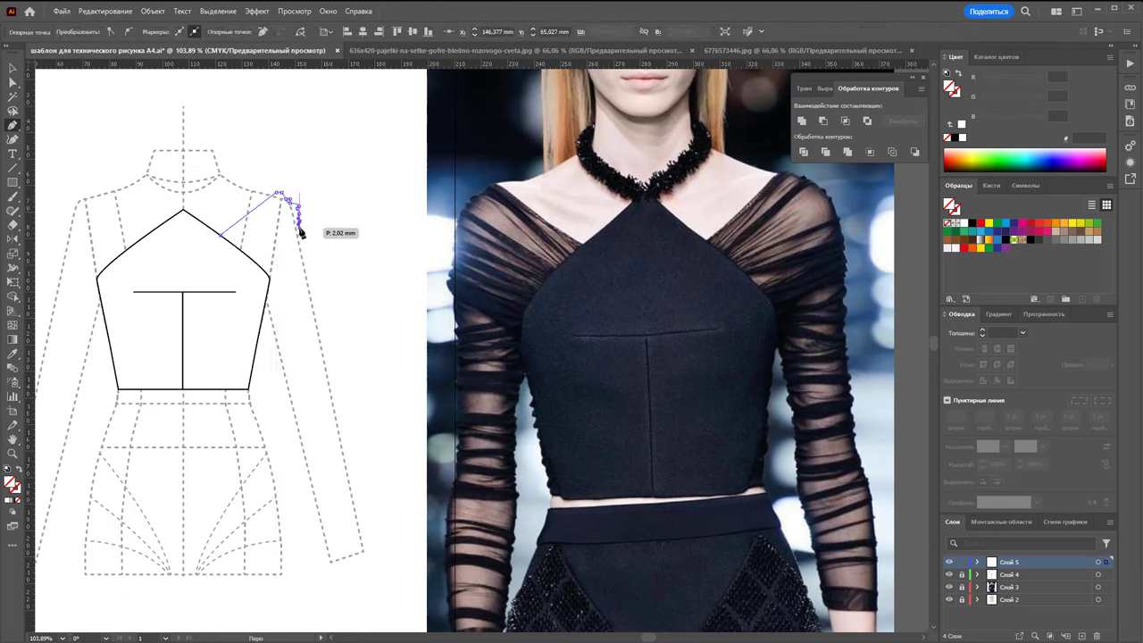
key(ctrl+z)
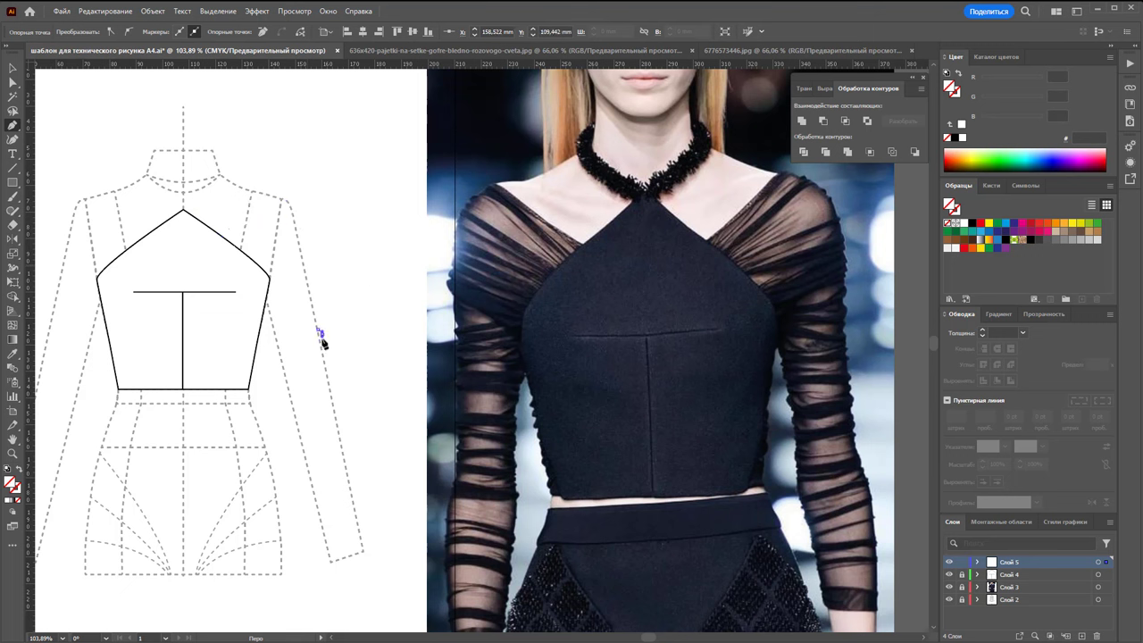
drag(327, 351, 342, 435)
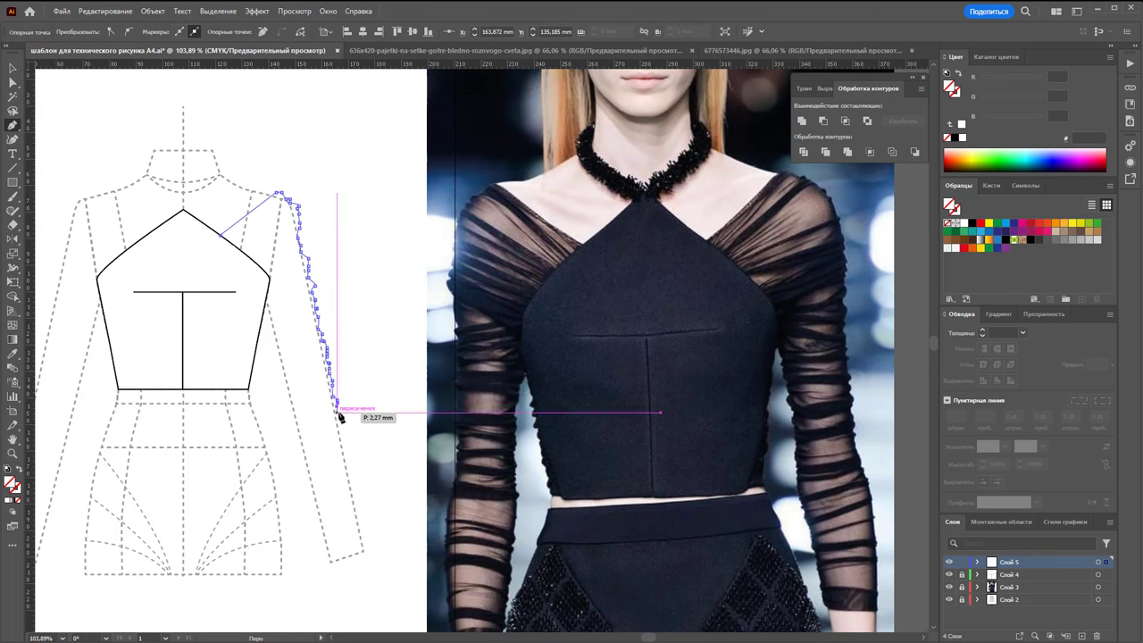
drag(341, 434, 346, 466)
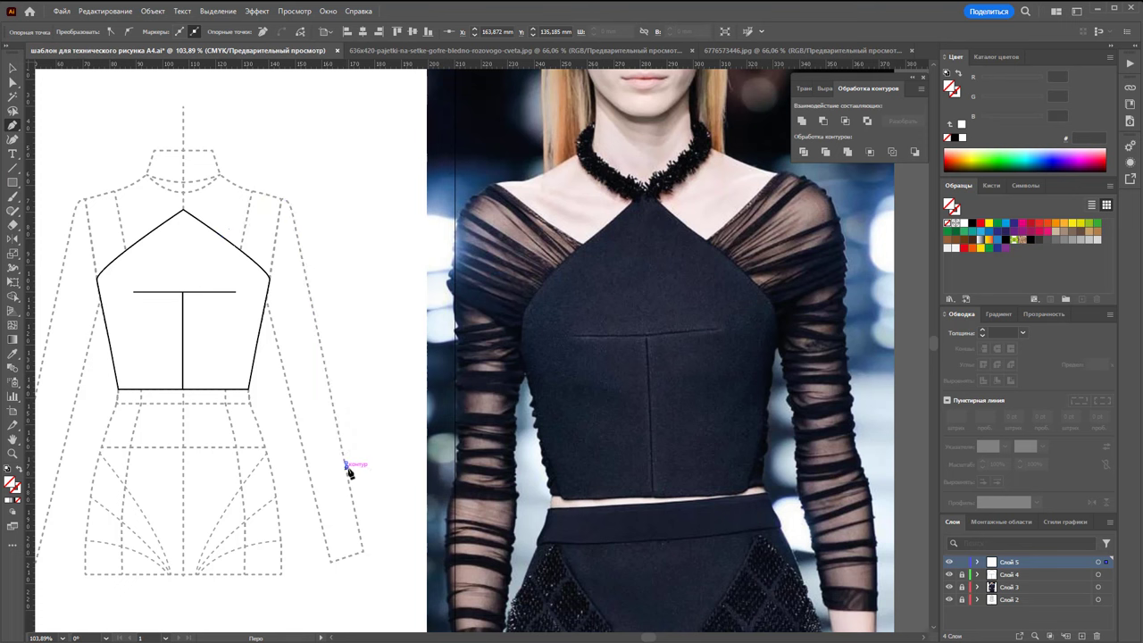
click(352, 488)
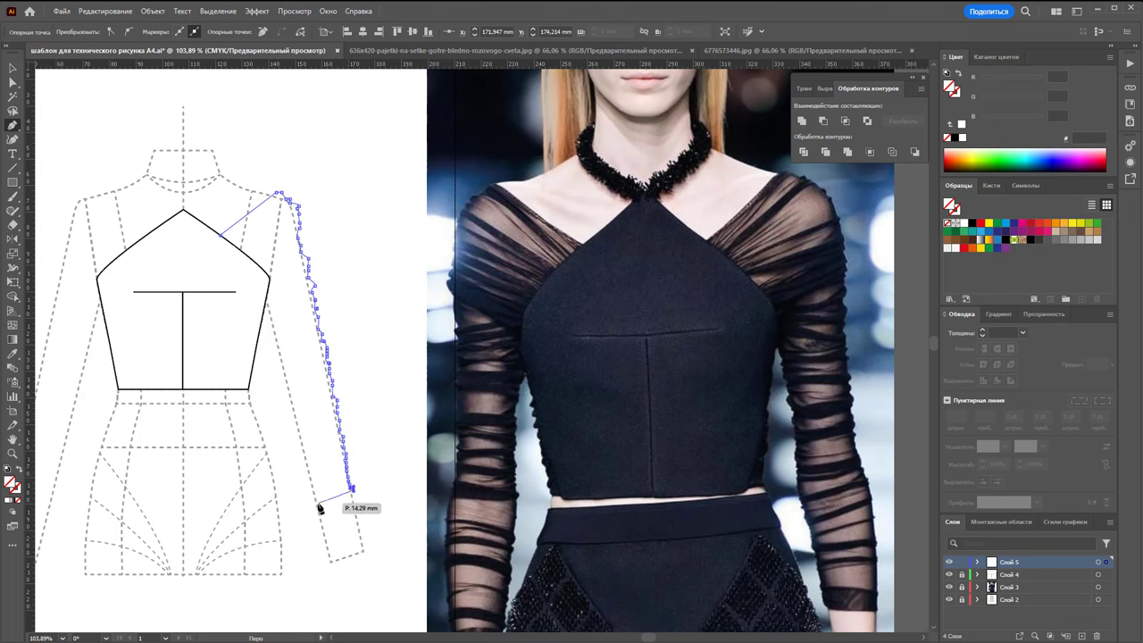
key(Escape)
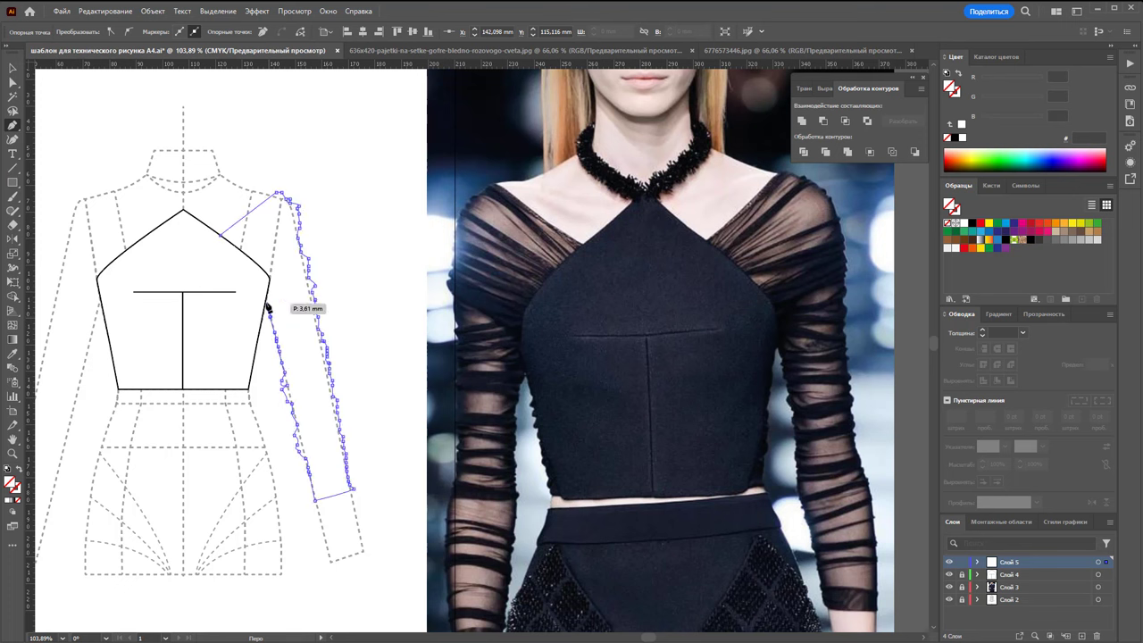
Draw a curved inner sleeve seam from the bodice corner to the shoulder.
drag(271, 278, 220, 235)
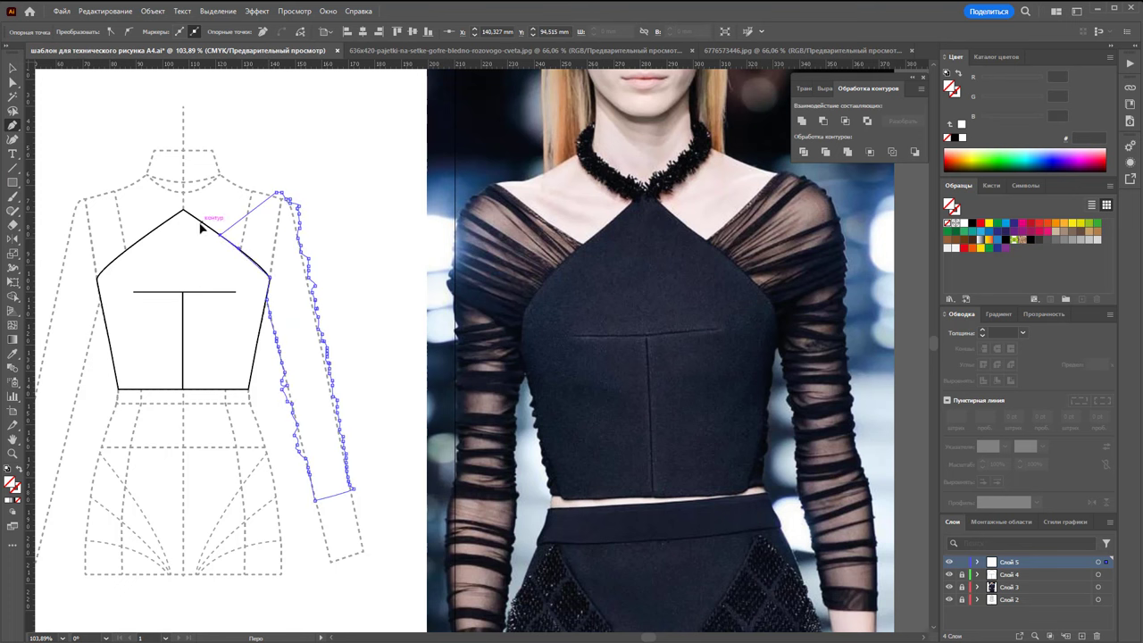
key(ctrl)
click(12, 82)
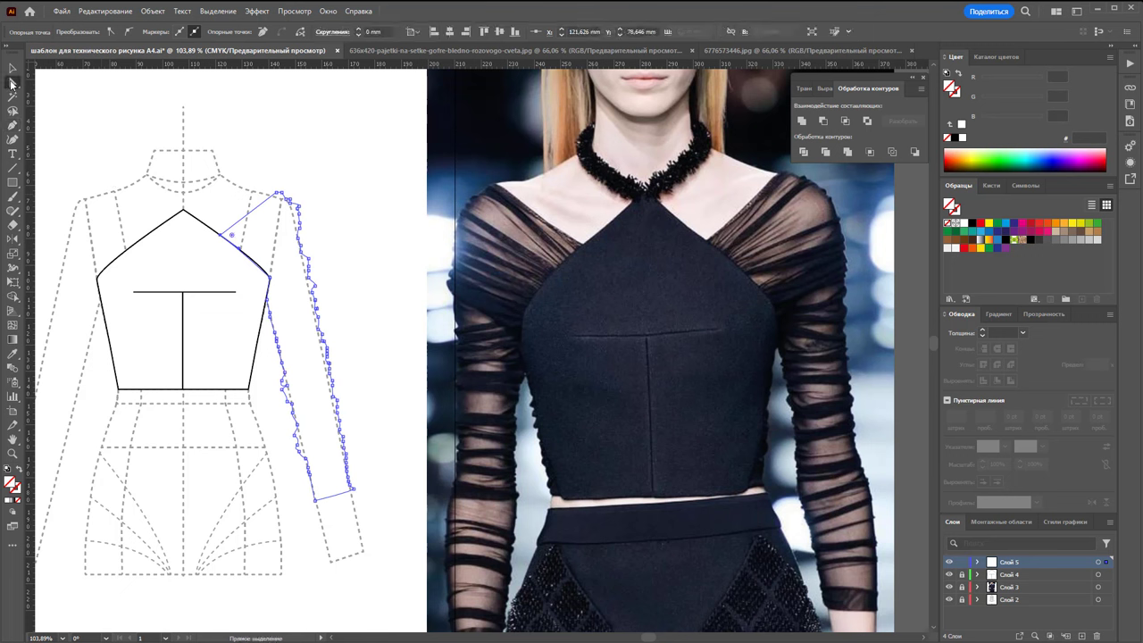
Reshape the sleeve by dragging anchors lower down the arm and nudging one right.
click(311, 285)
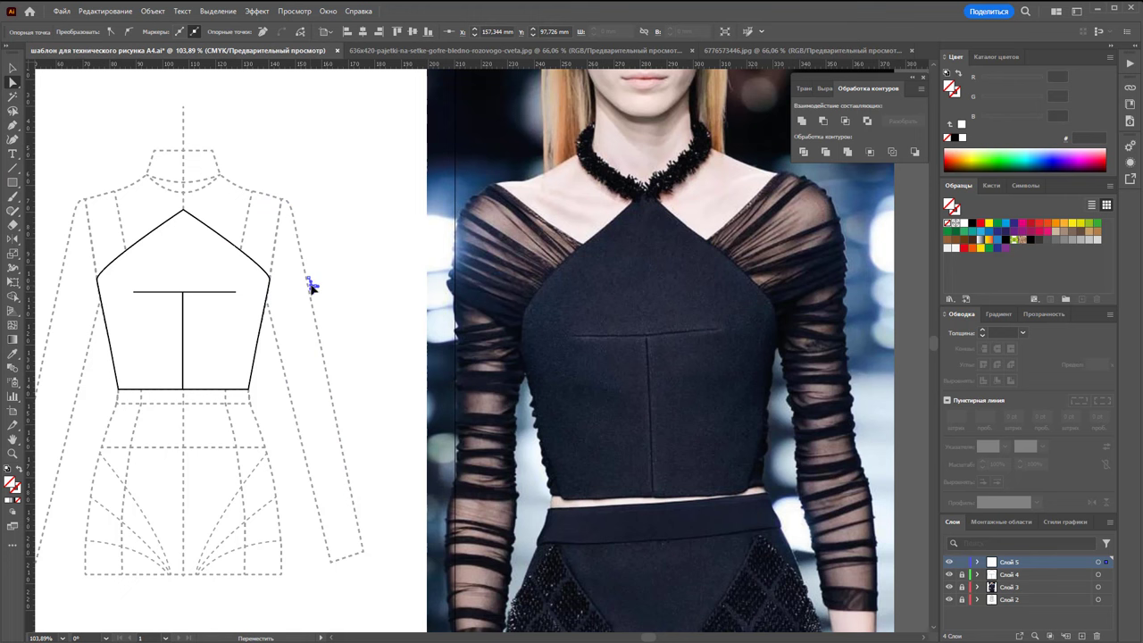
drag(311, 286, 308, 258)
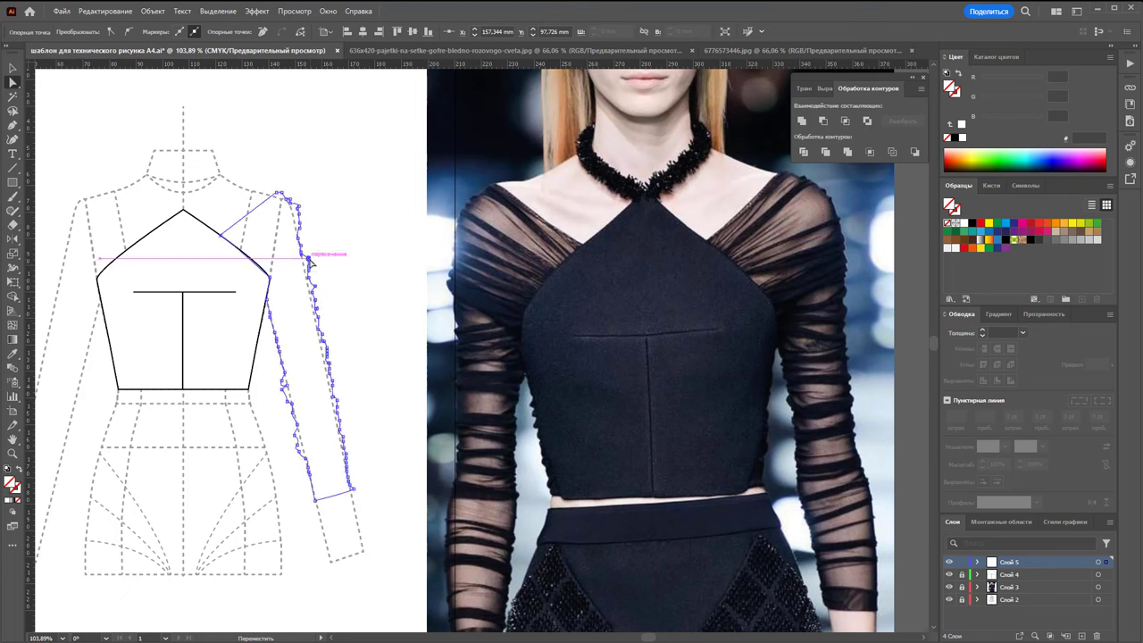
click(306, 256)
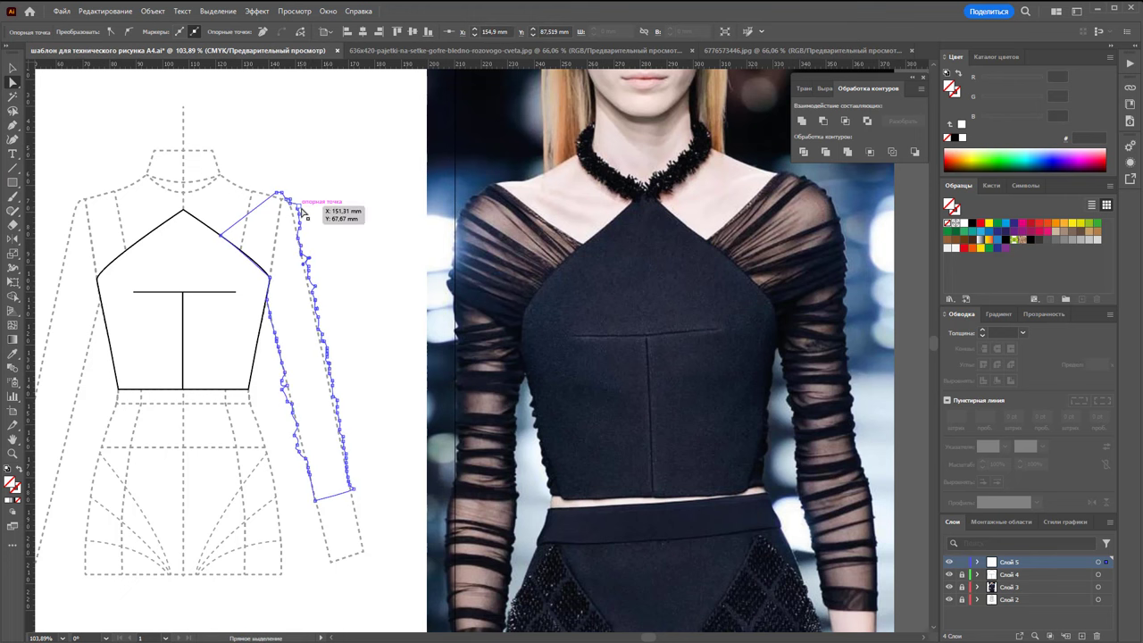
click(298, 208)
click(299, 207)
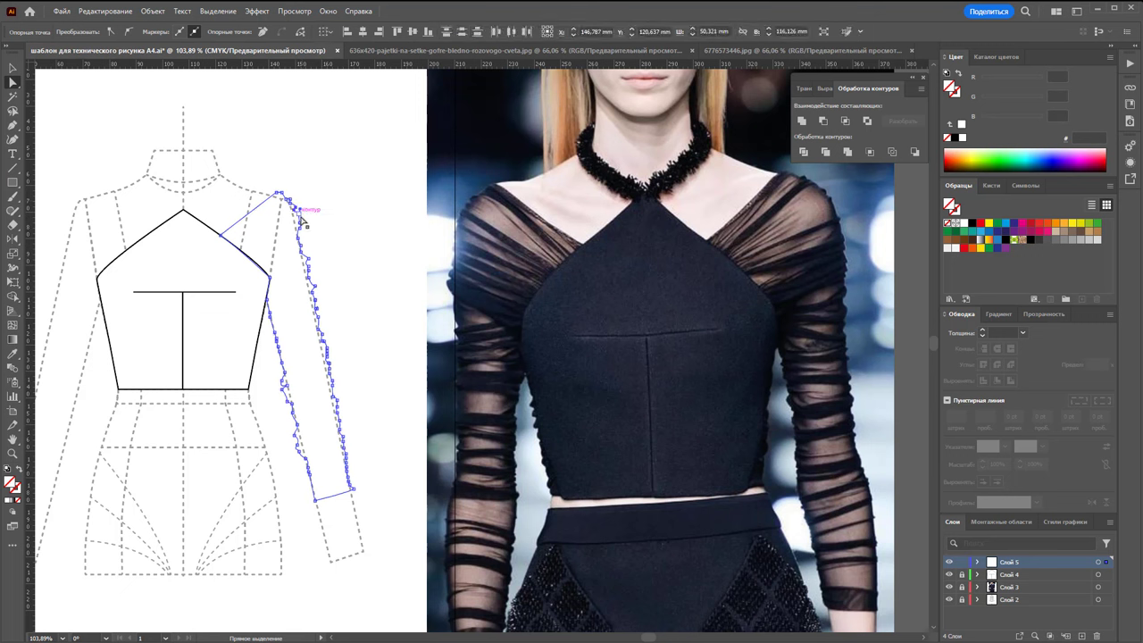
drag(302, 218, 295, 437)
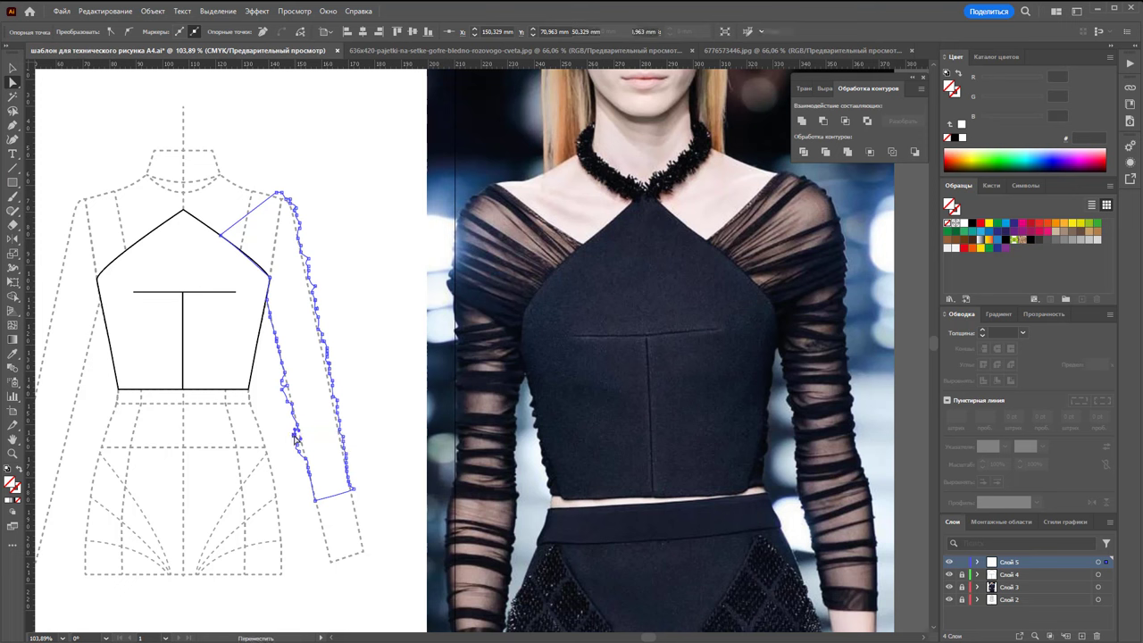
drag(295, 438, 302, 476)
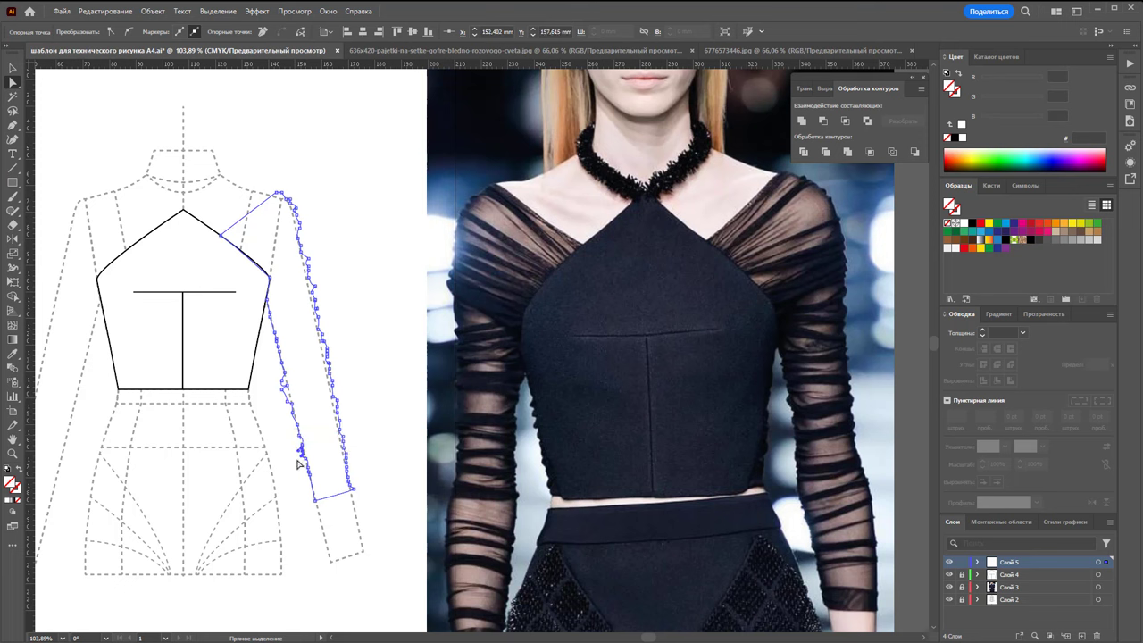
click(291, 401)
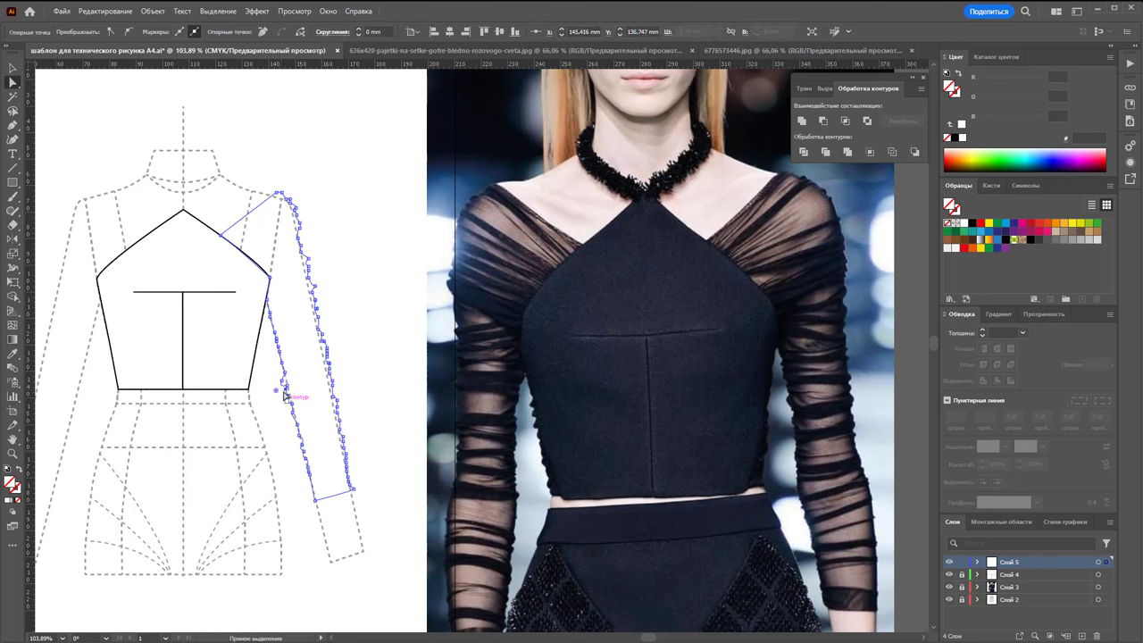
drag(285, 394, 291, 395)
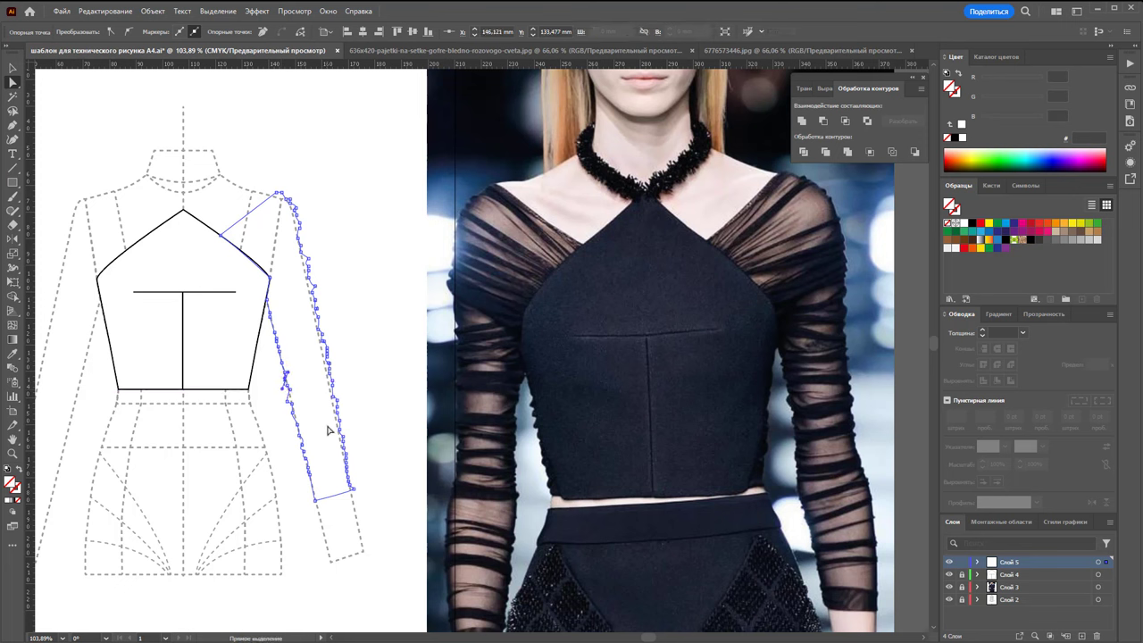
Give the sleeve path a black 1 pt stroke.
click(386, 389)
drag(367, 279, 348, 375)
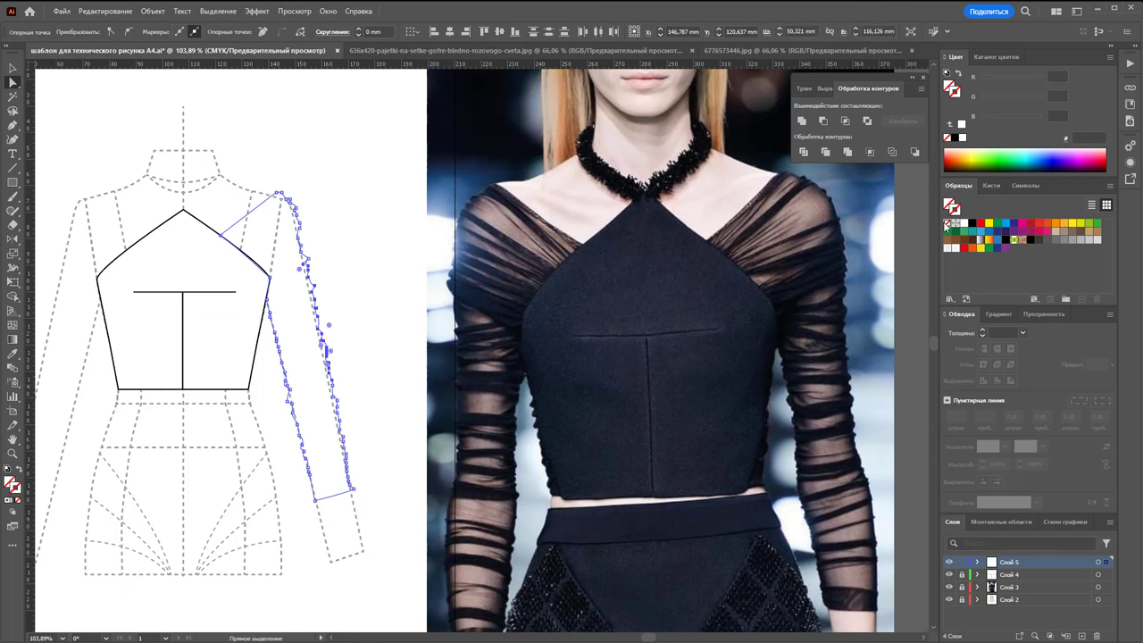
click(971, 225)
click(464, 153)
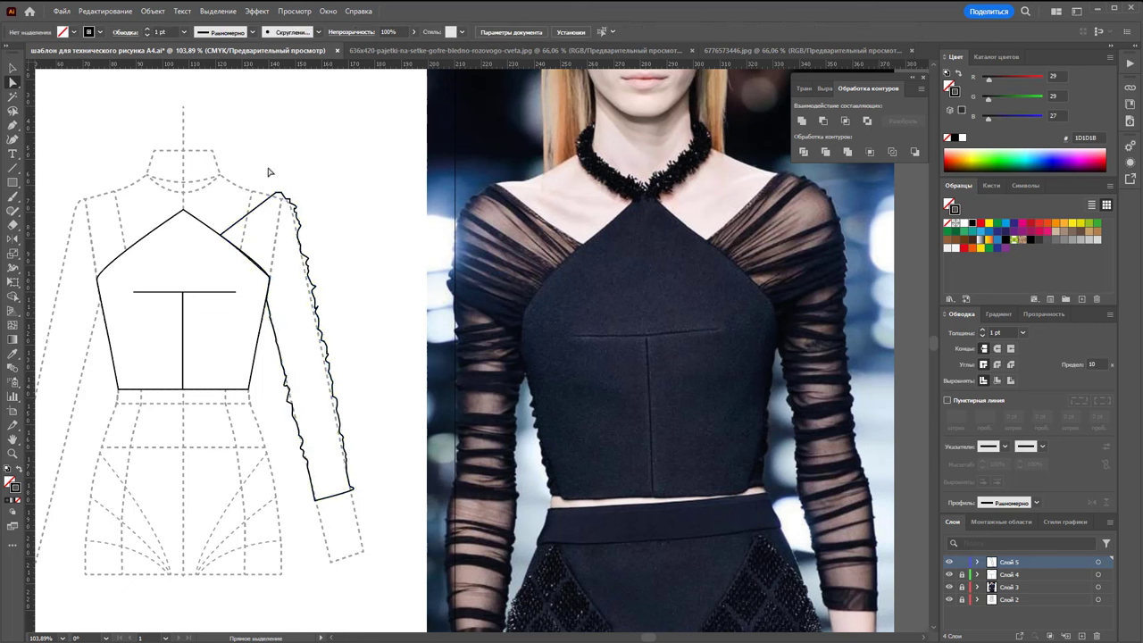
Refine the sleeve anchors near the upper arm and shoulder.
click(304, 257)
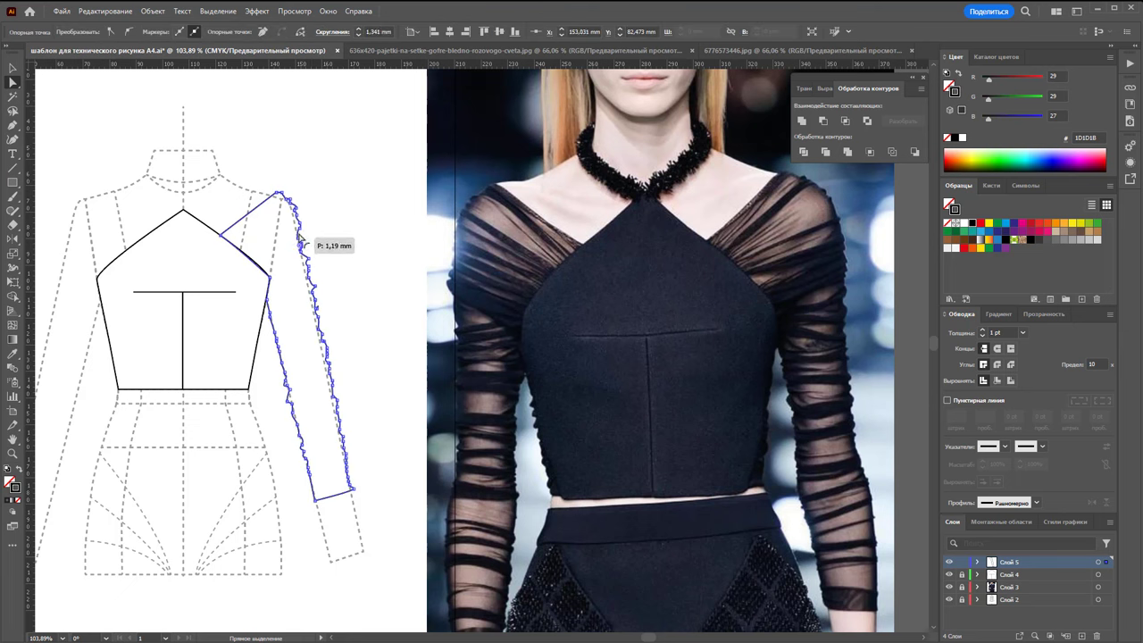
click(320, 250)
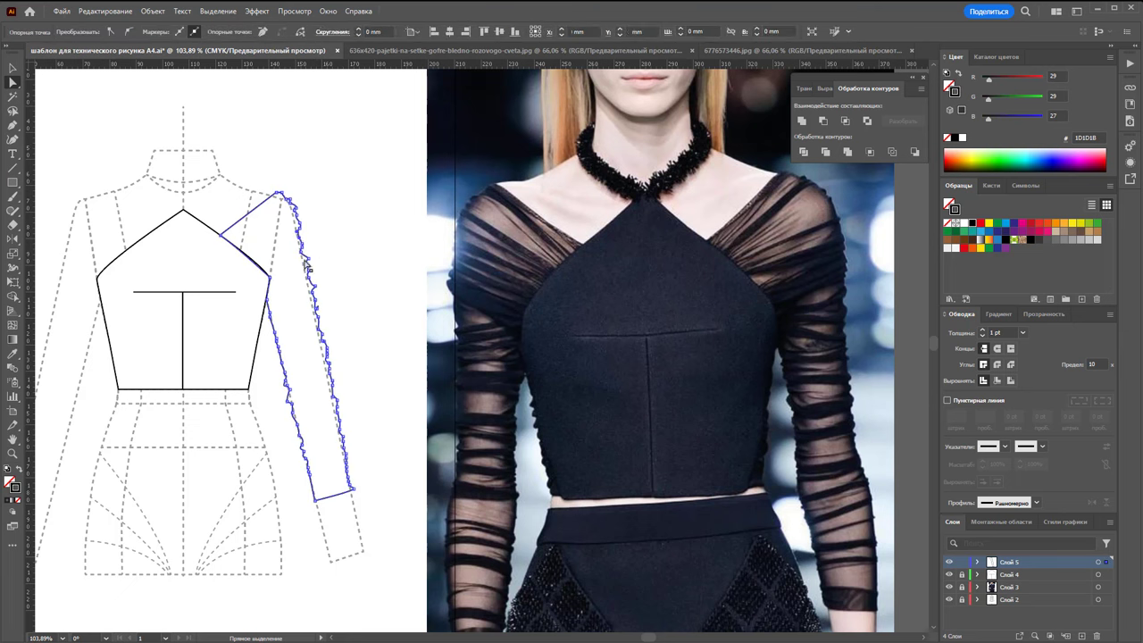
click(308, 257)
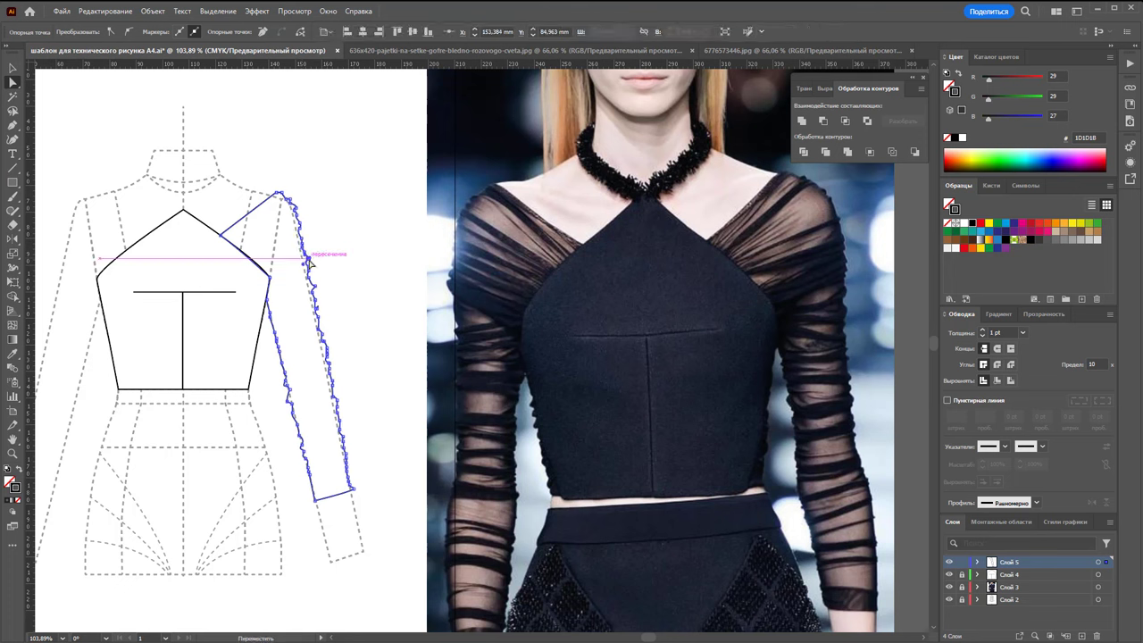
click(317, 268)
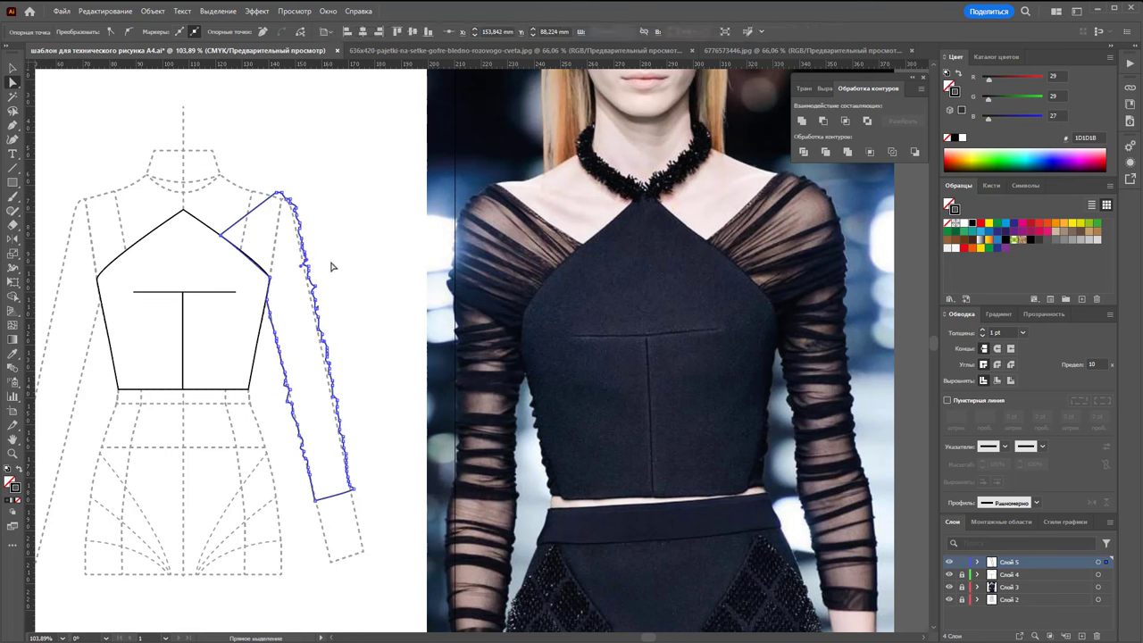
click(331, 266)
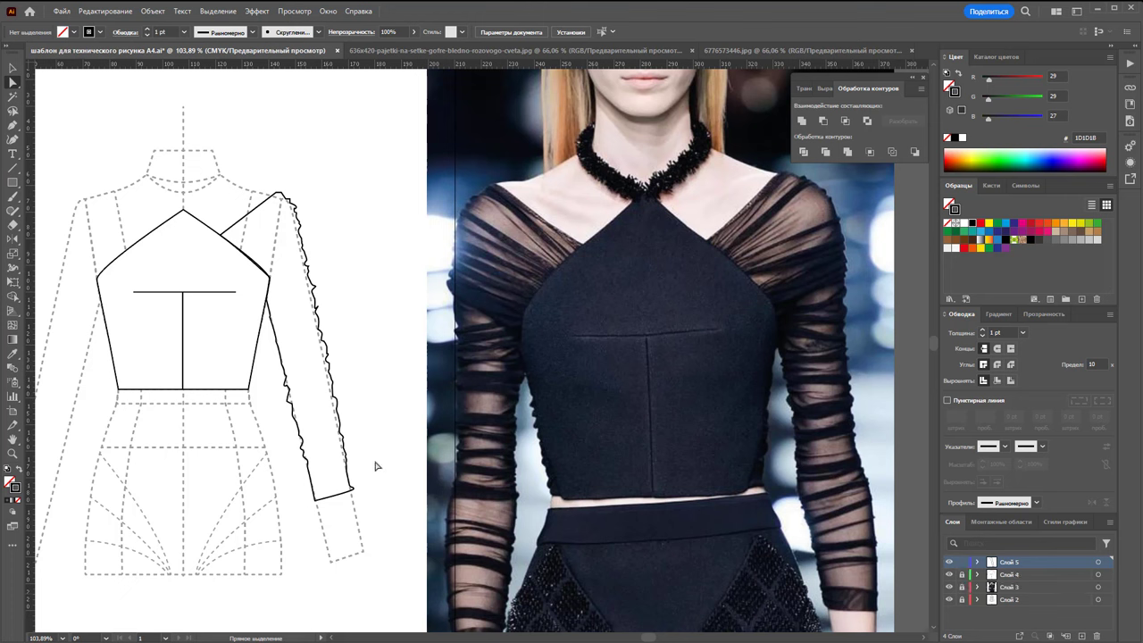
Place a short extra Pen path beside the sleeve and end it.
click(13, 125)
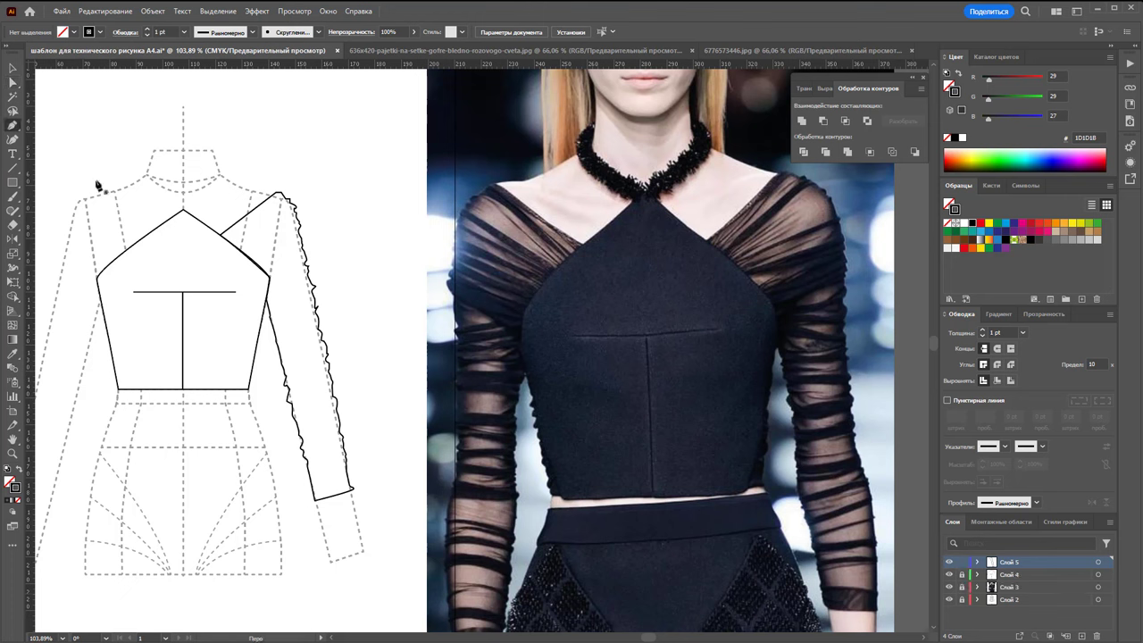
click(307, 266)
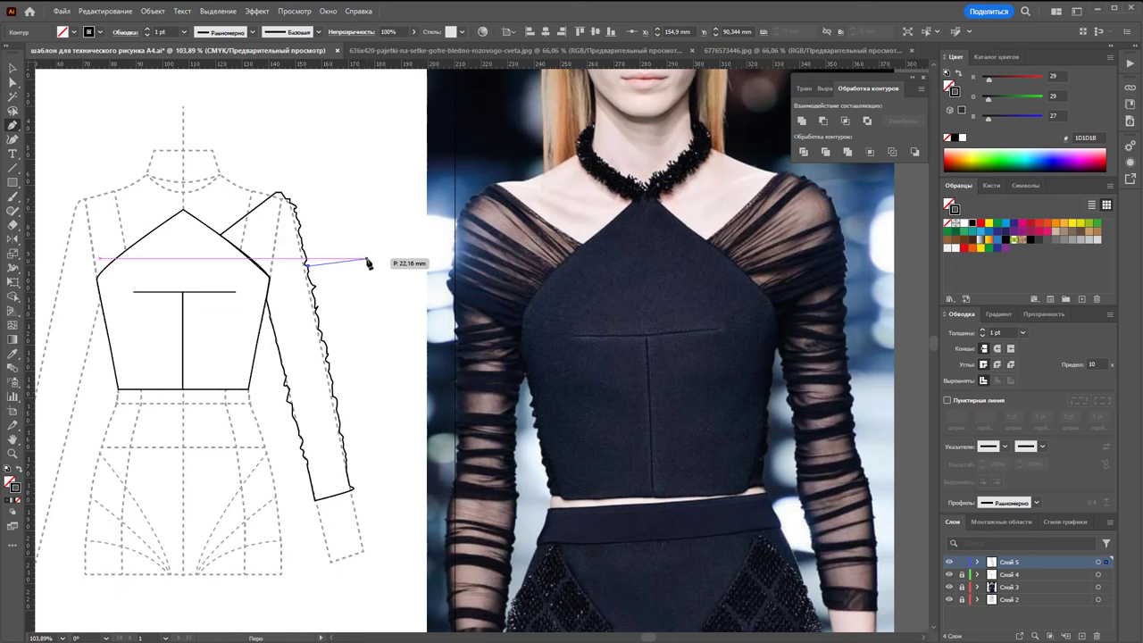
key(Escape)
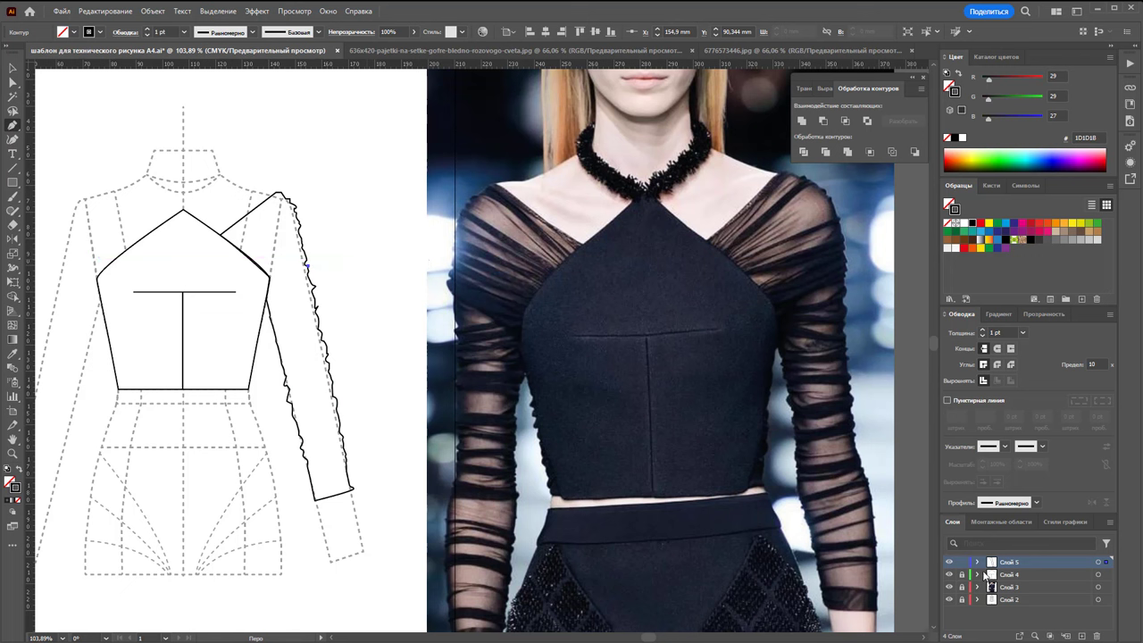
Delete the stray short path in Слой 5 and add a new top layer, Слой 6.
click(978, 561)
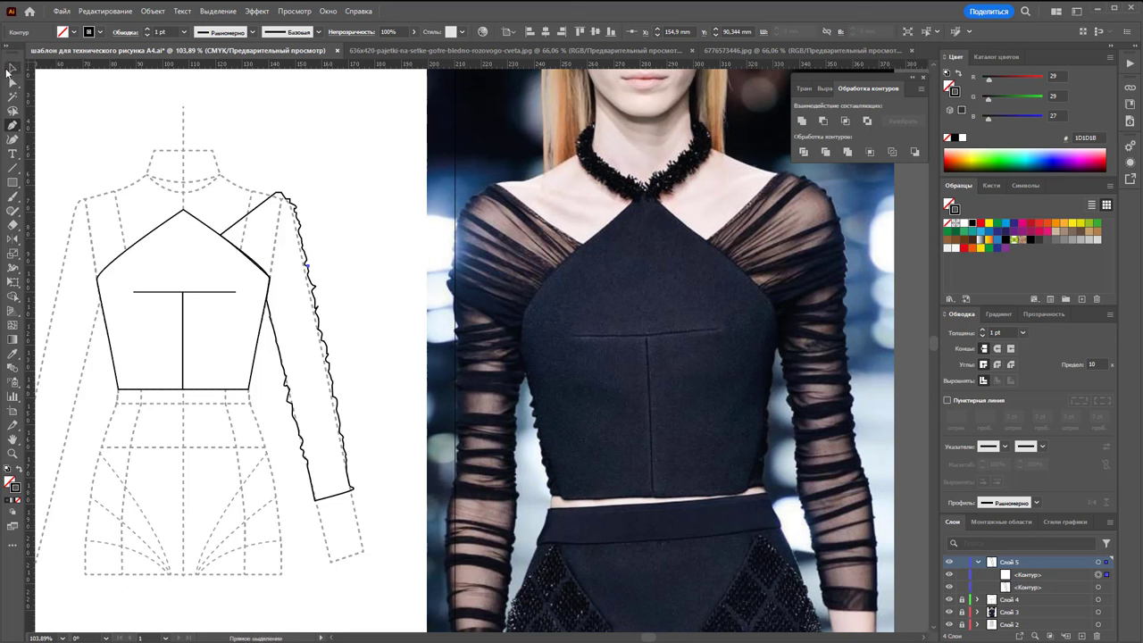
click(12, 68)
key(Delete)
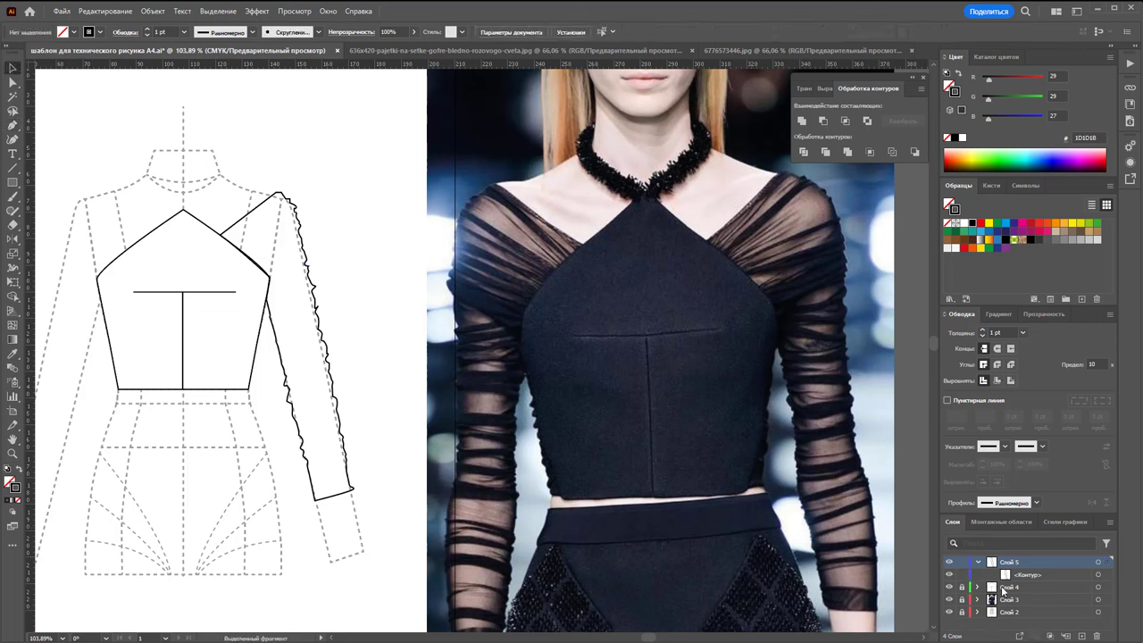
click(977, 563)
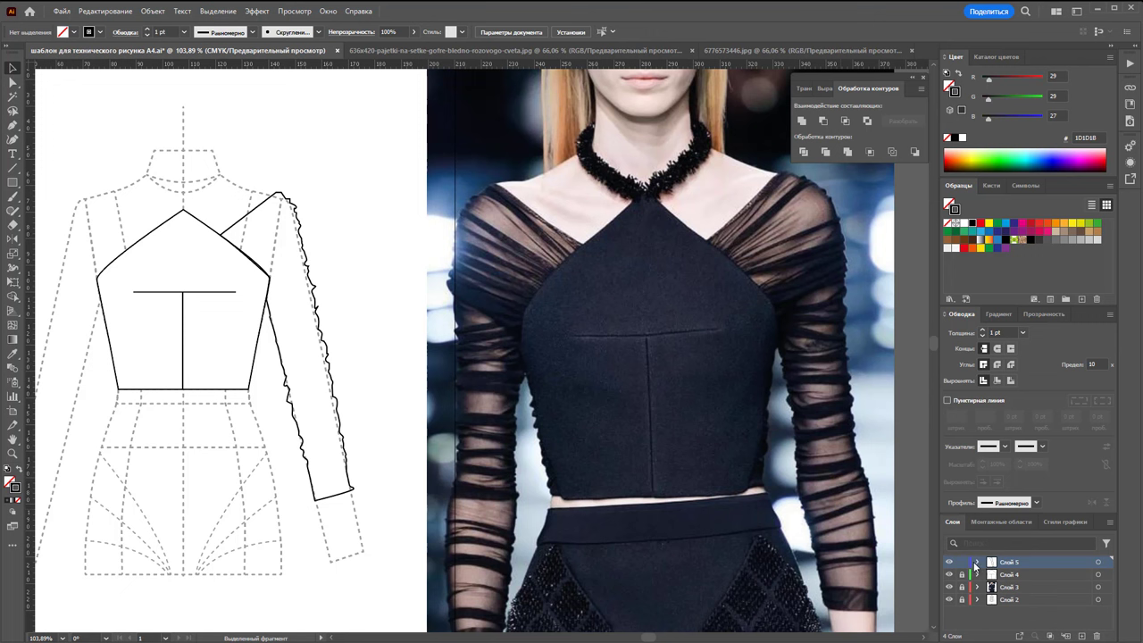
click(1077, 634)
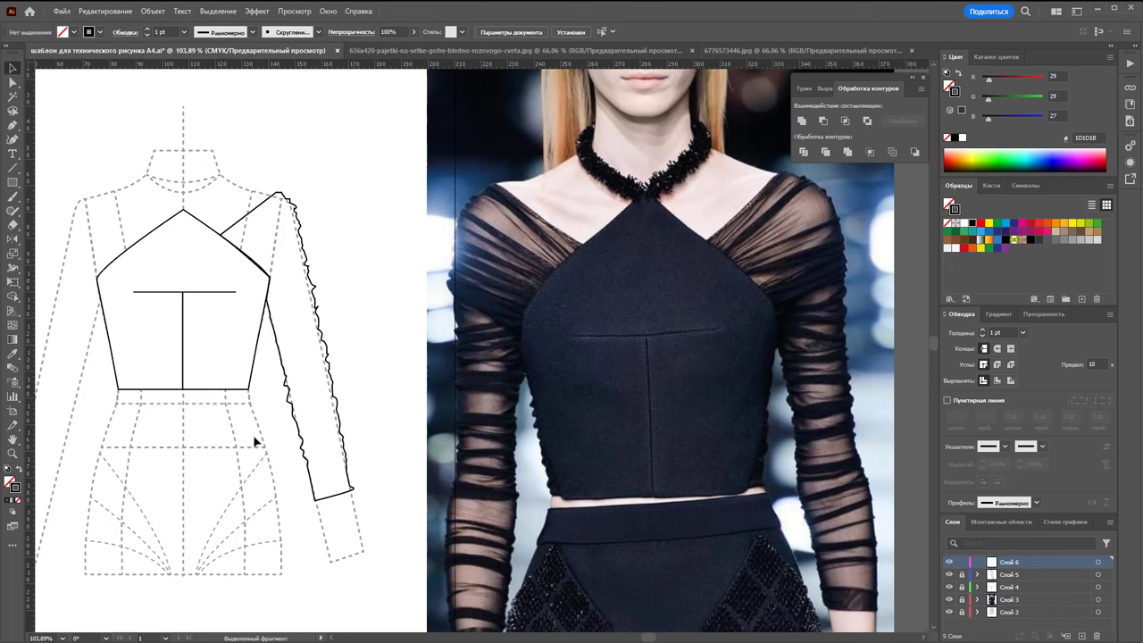
click(11, 126)
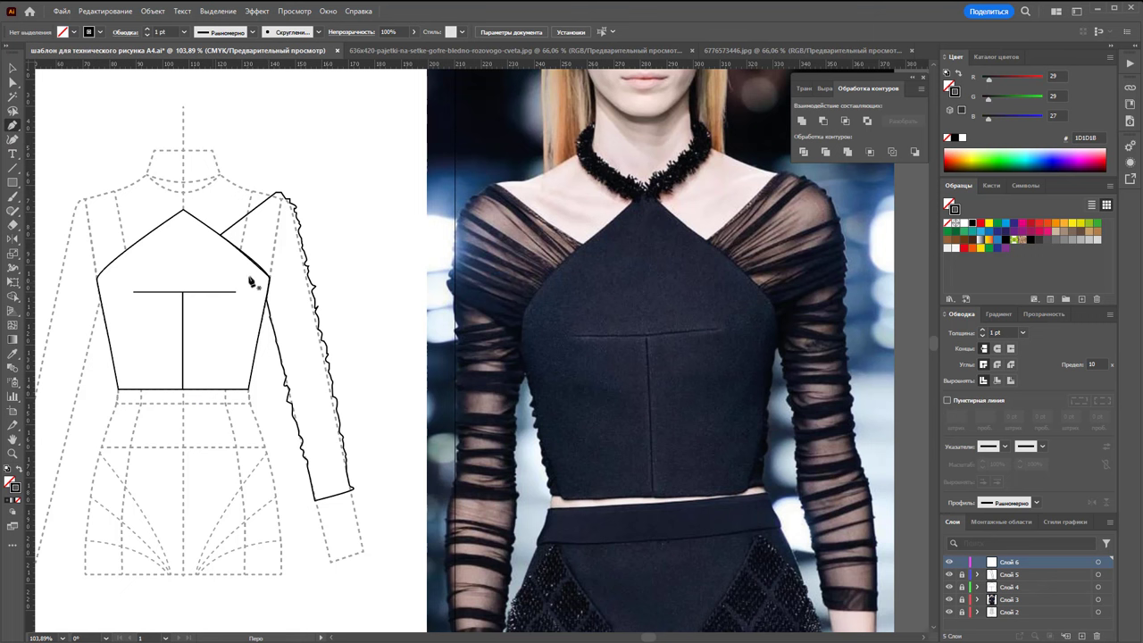
Draw a narrow curved closed strip from the bodice neck point to the sleeve's shoulder.
click(282, 199)
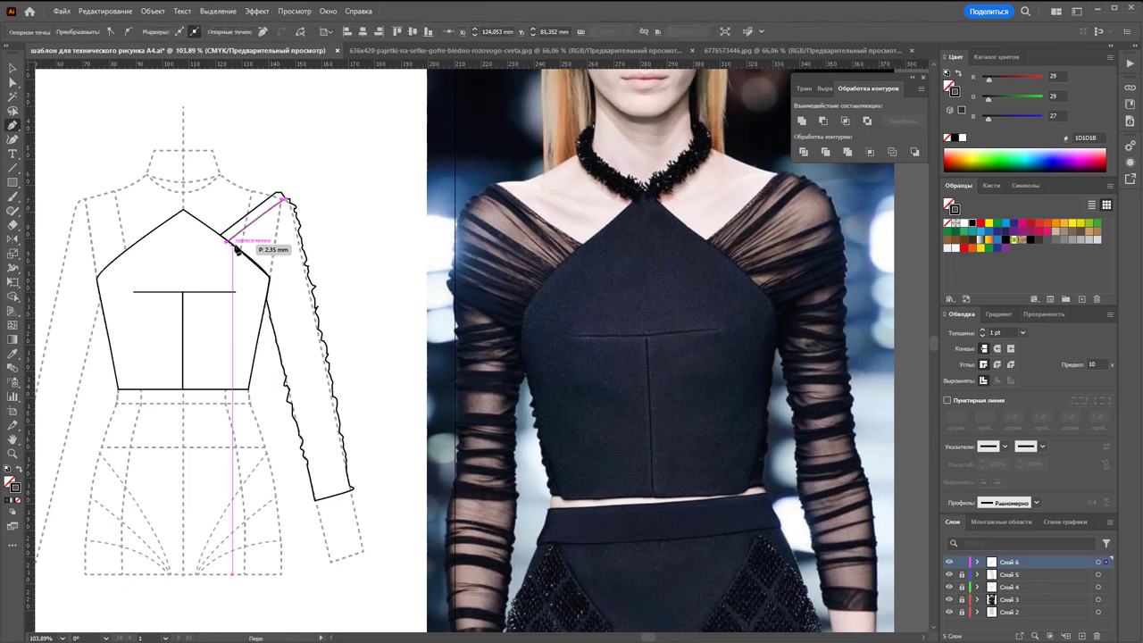
click(227, 240)
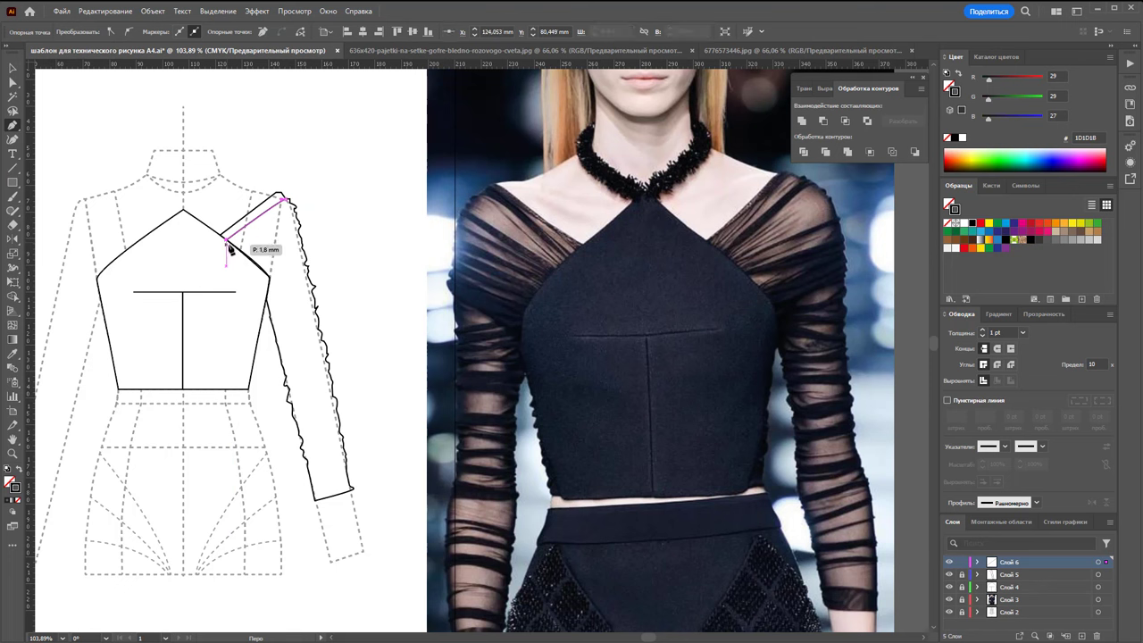
click(284, 201)
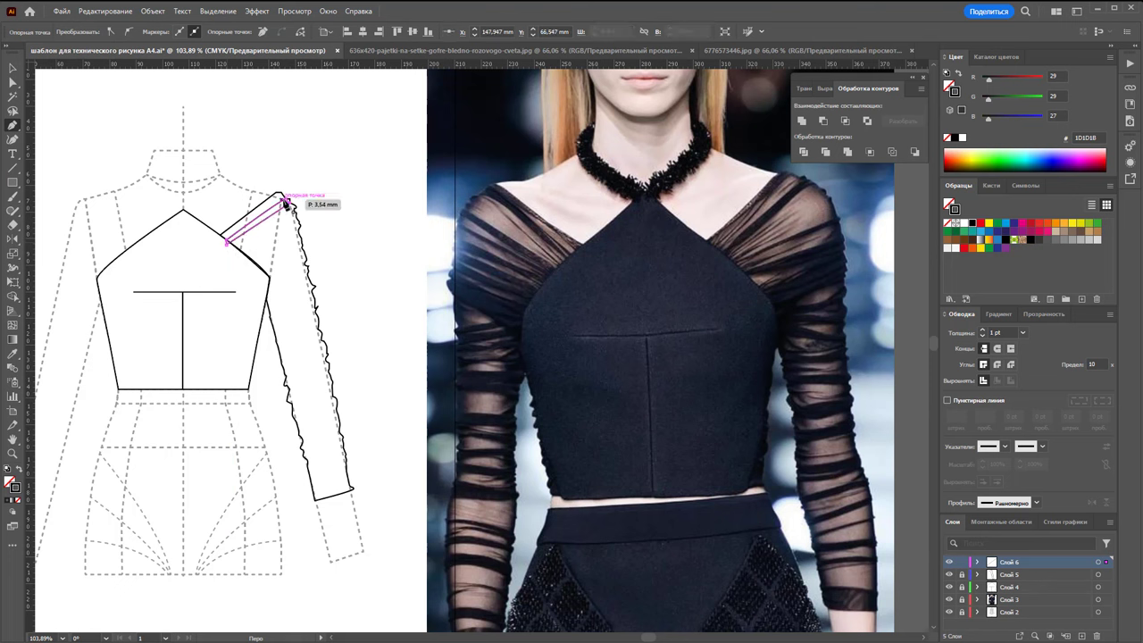
drag(284, 201, 313, 284)
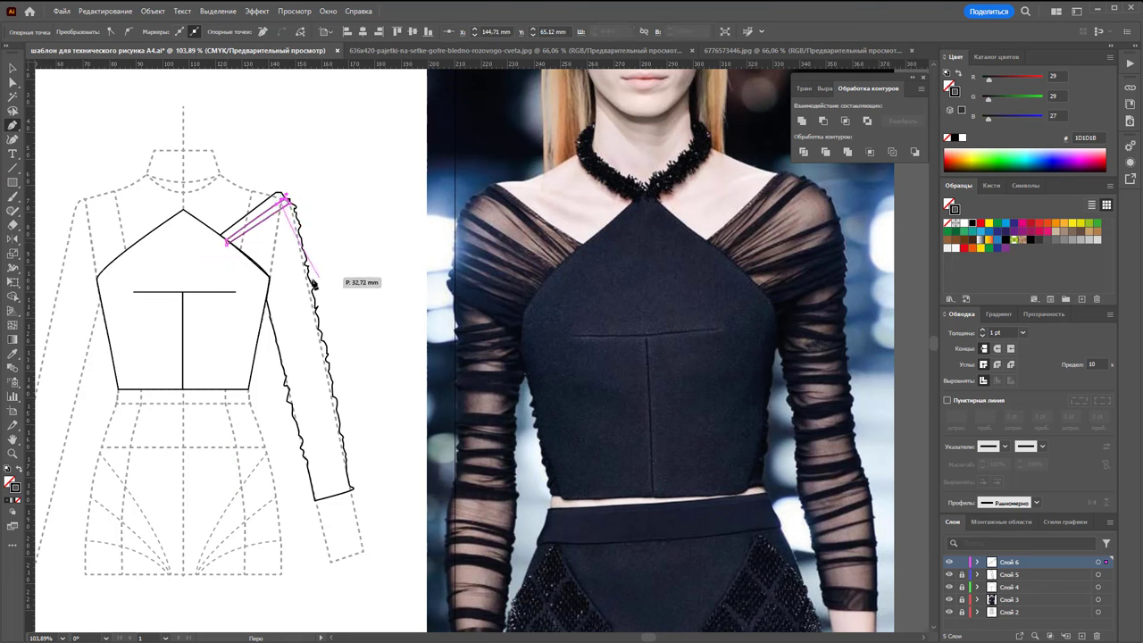
drag(313, 284, 292, 205)
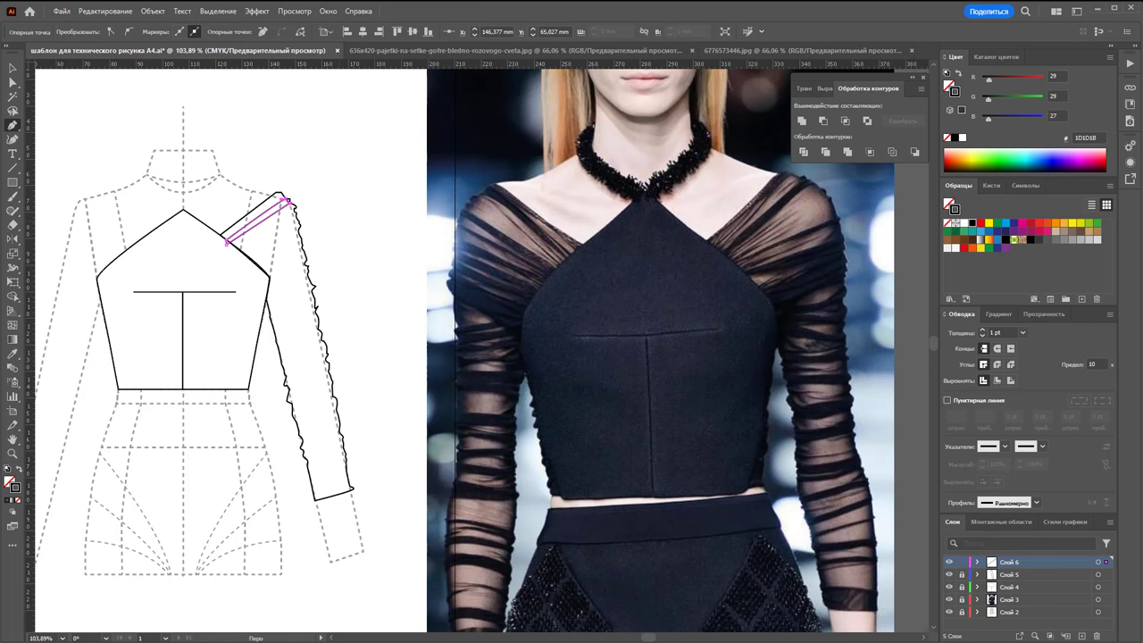
click(13, 449)
drag(223, 192, 452, 283)
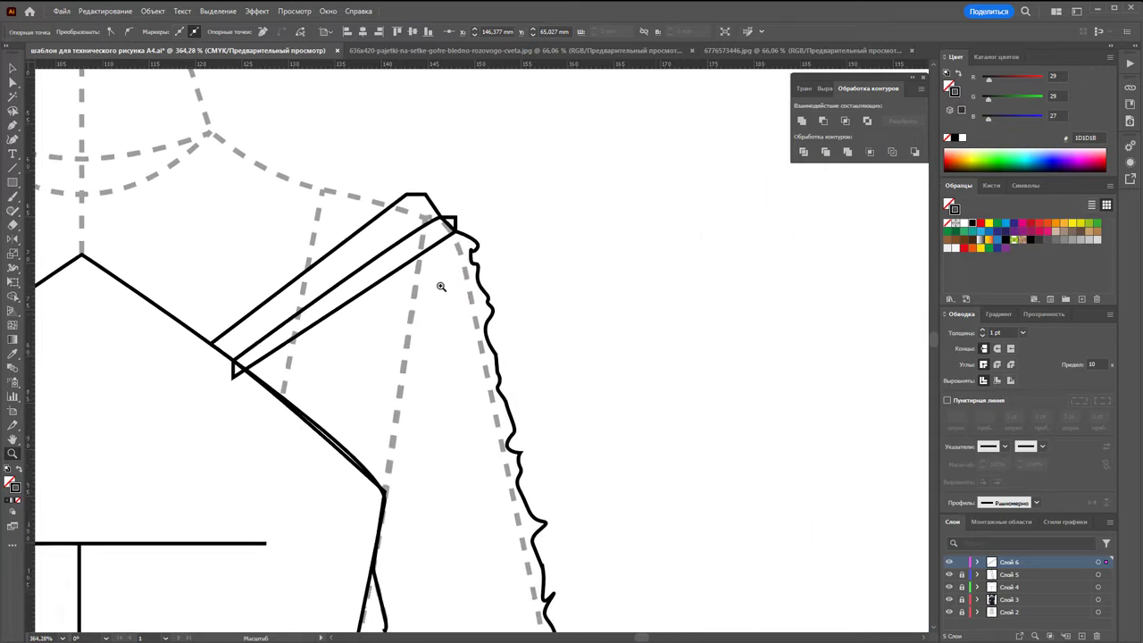
Move the shoulder strip's end anchors onto the shoulder and the sleeve corner.
click(11, 81)
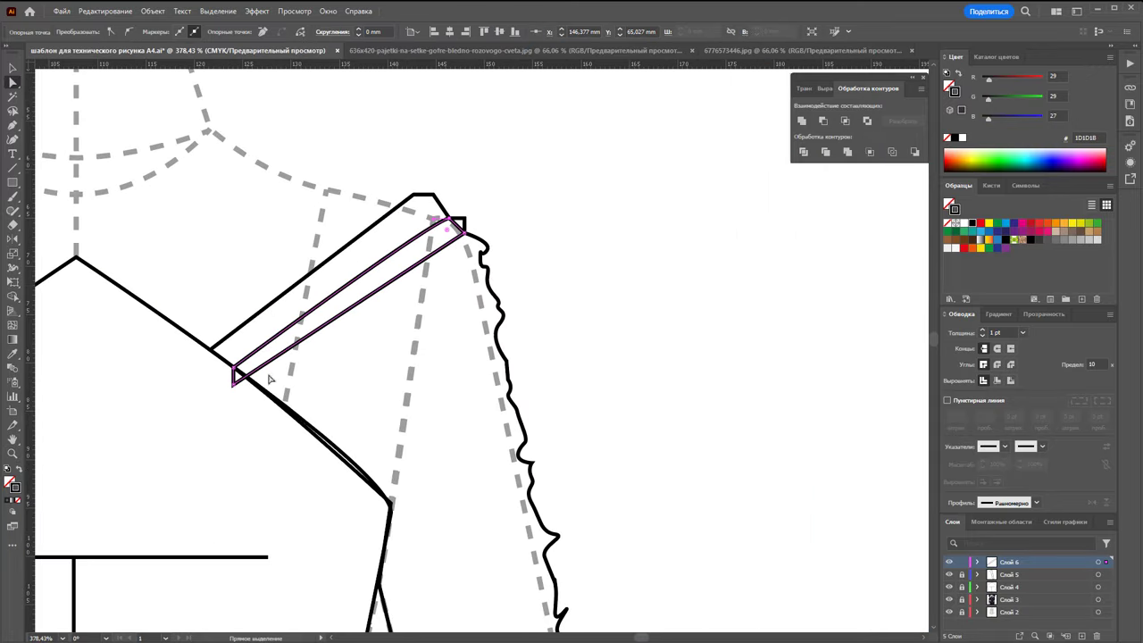
drag(234, 384, 247, 380)
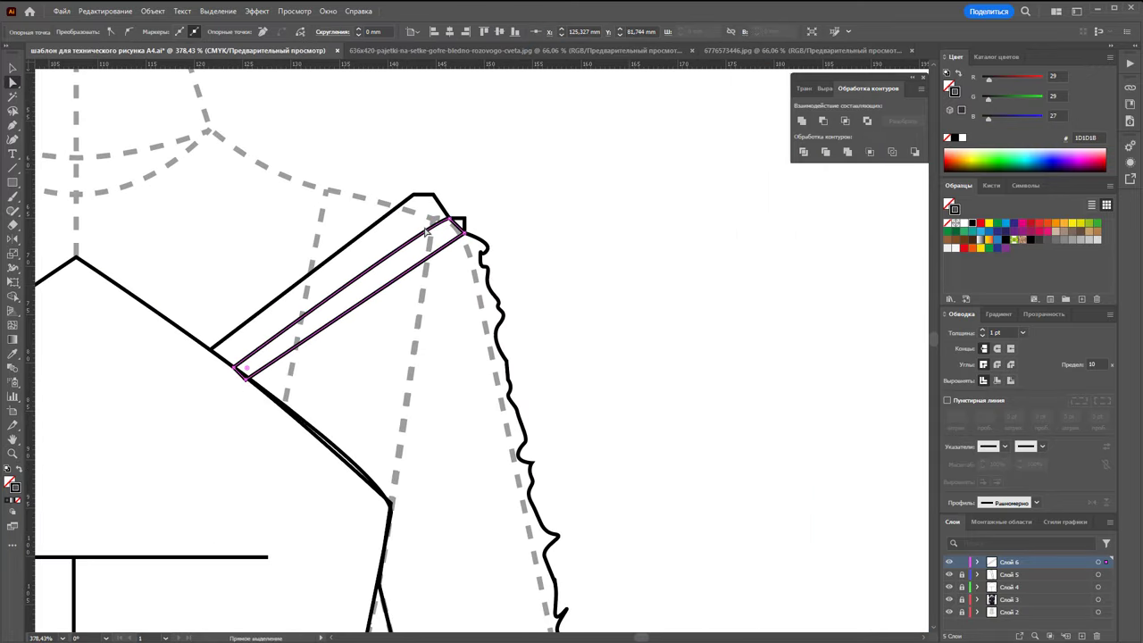
drag(463, 233, 463, 217)
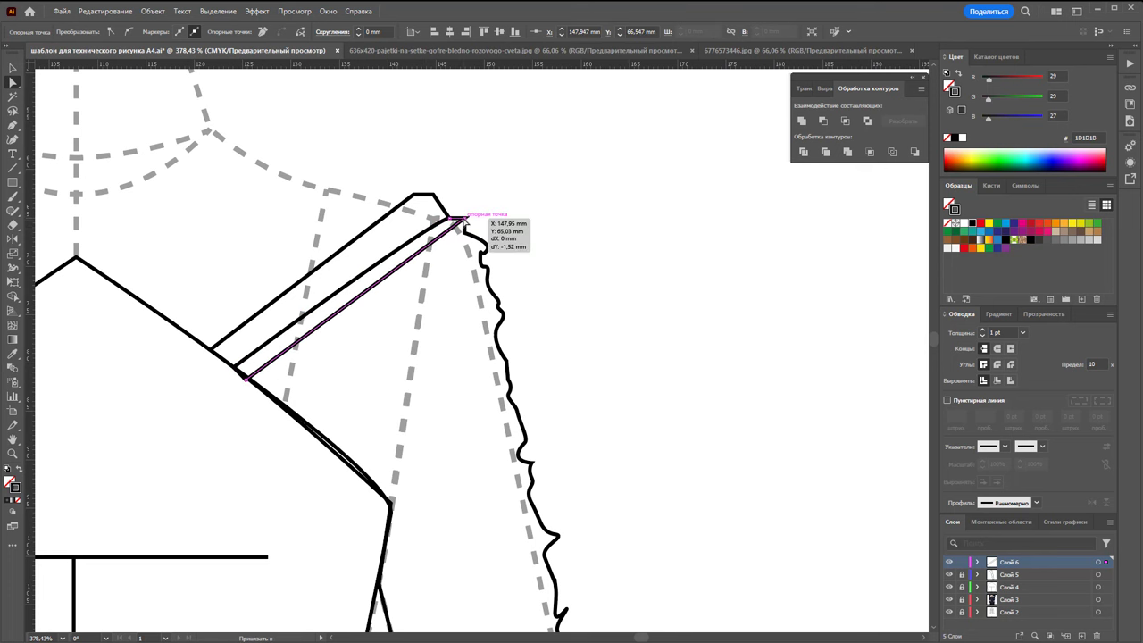
click(560, 208)
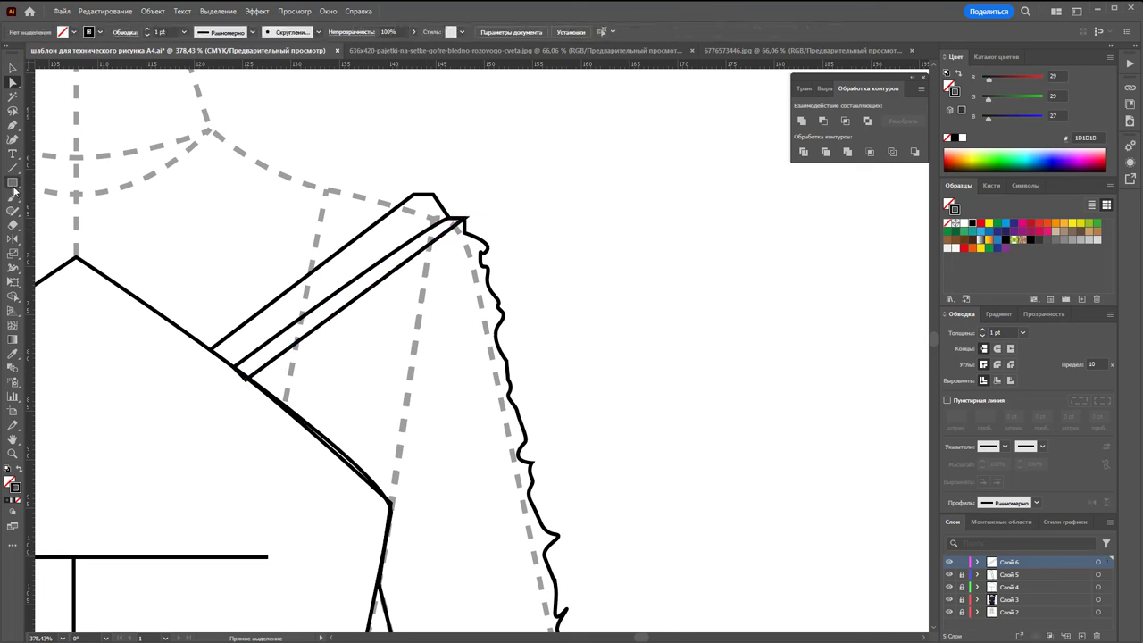
Draw two thin pointed fold shapes from the shoulder seam toward the sleeve top.
click(12, 125)
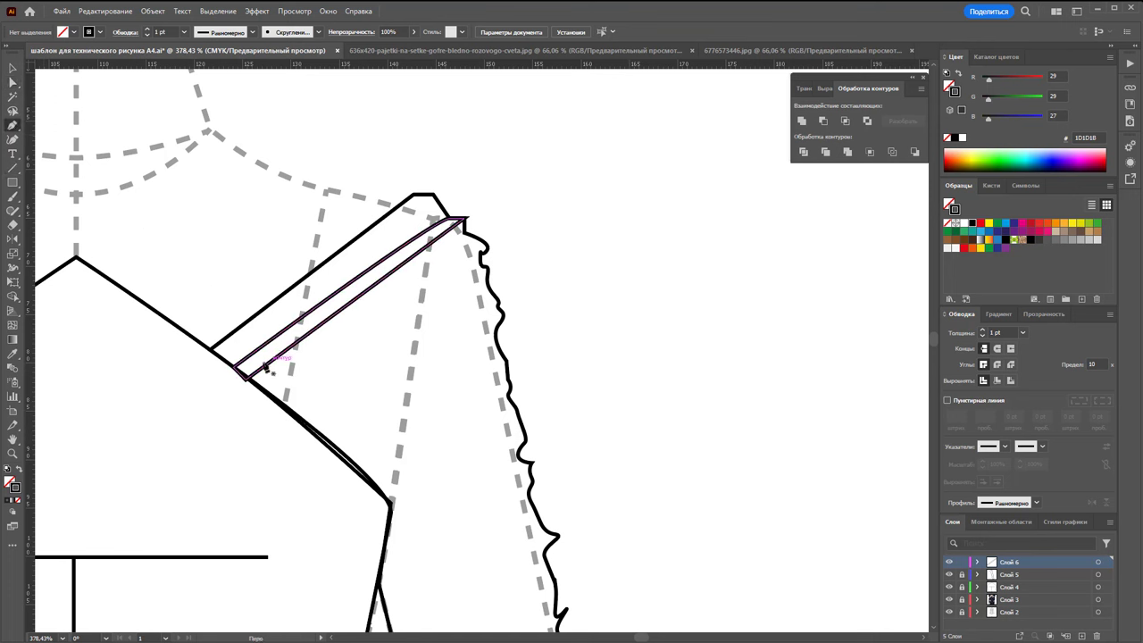
click(220, 357)
click(369, 239)
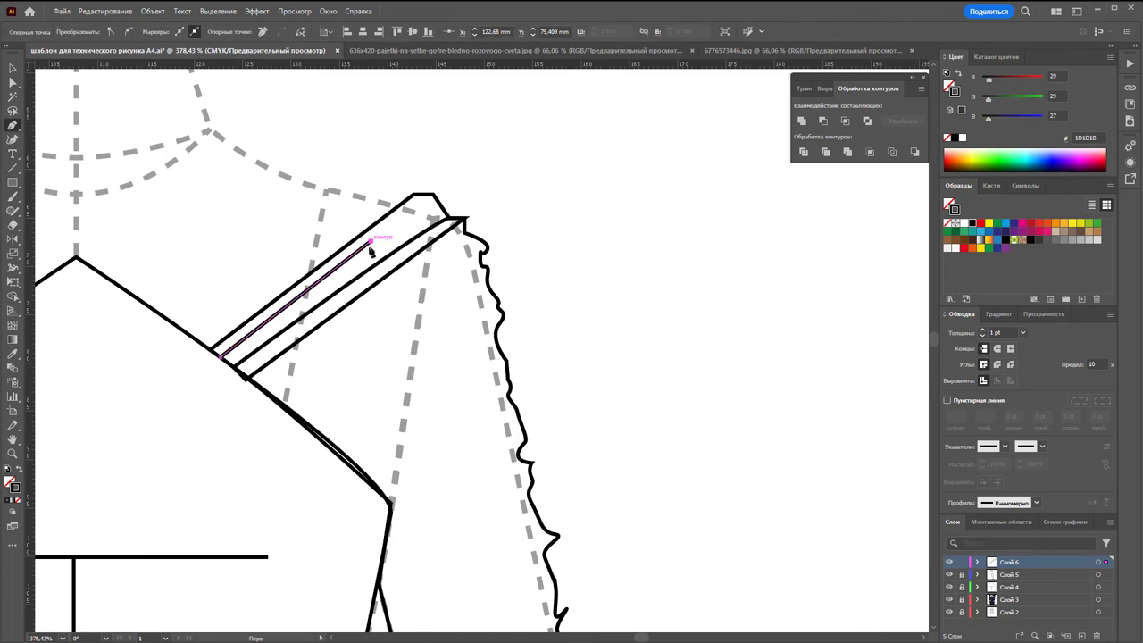
click(221, 358)
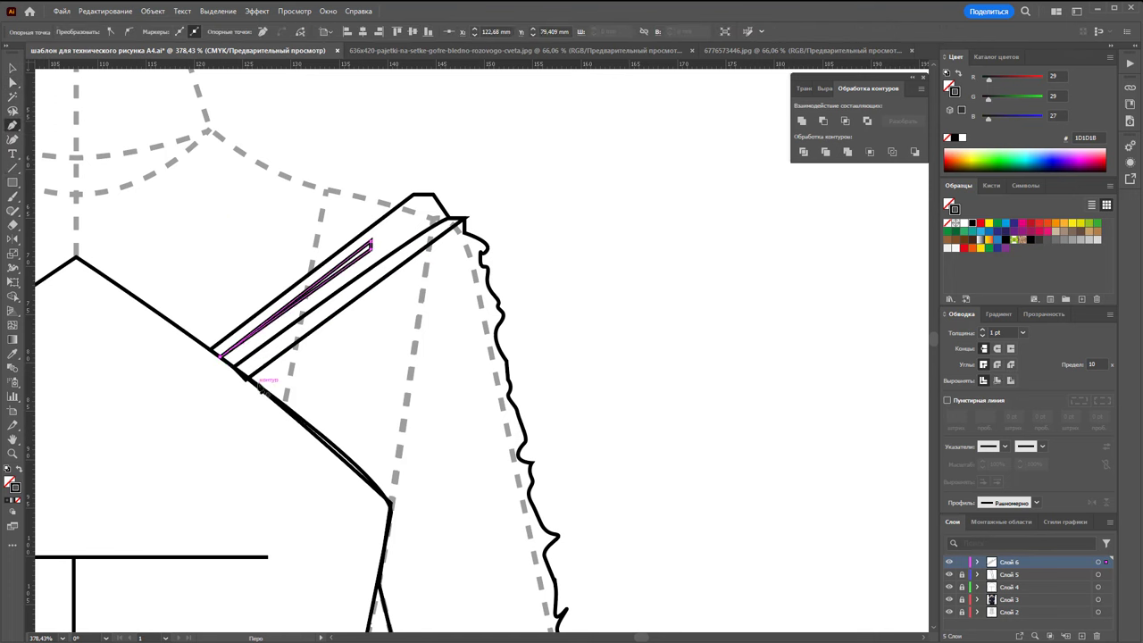
click(257, 384)
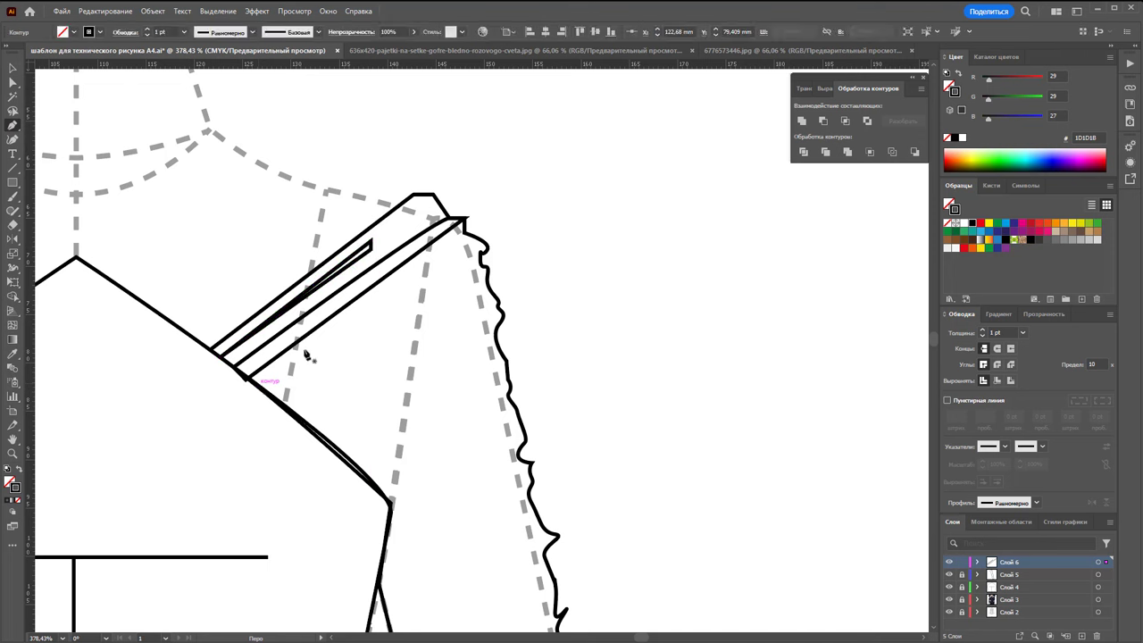
click(384, 299)
drag(258, 384, 287, 382)
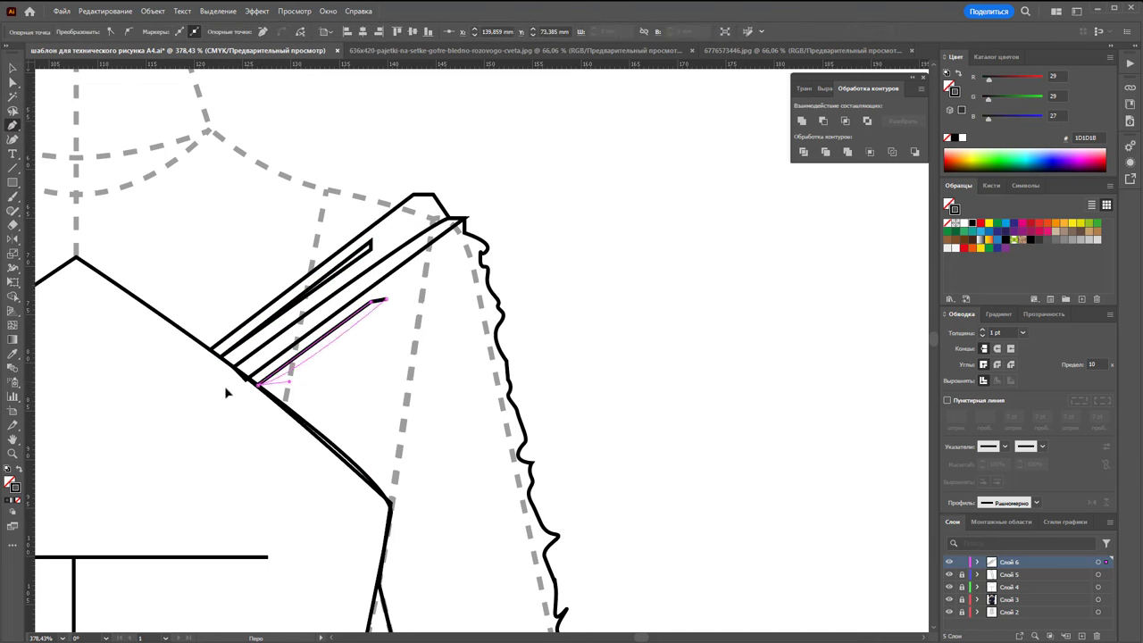
Add more slender folds fanning from the sleeve's outer edge to the shoulder seam.
click(480, 253)
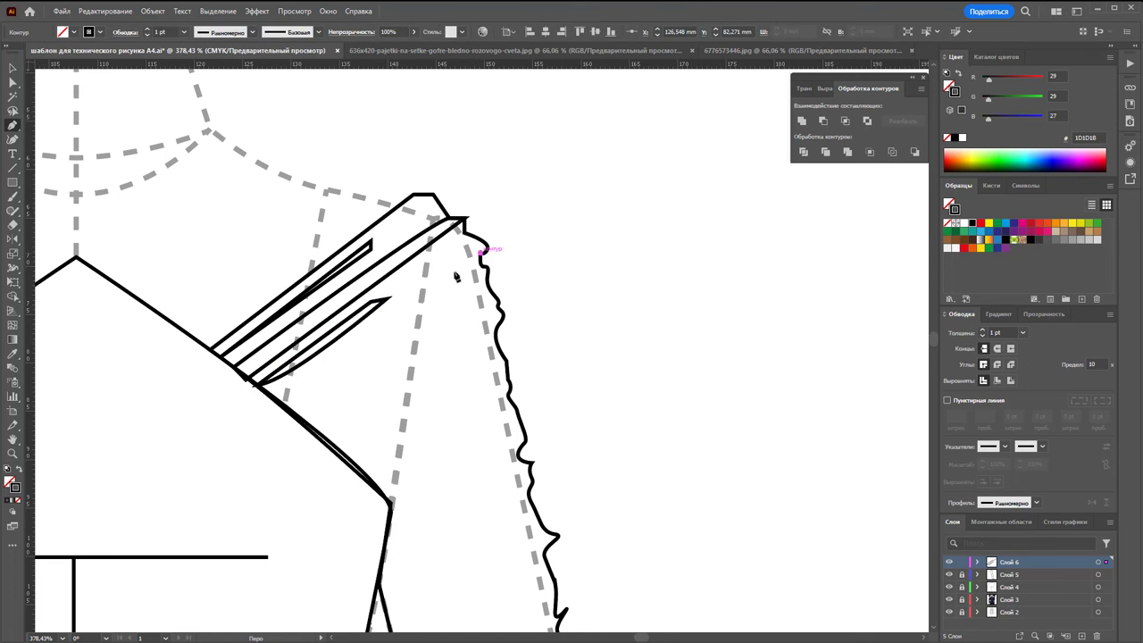
click(268, 391)
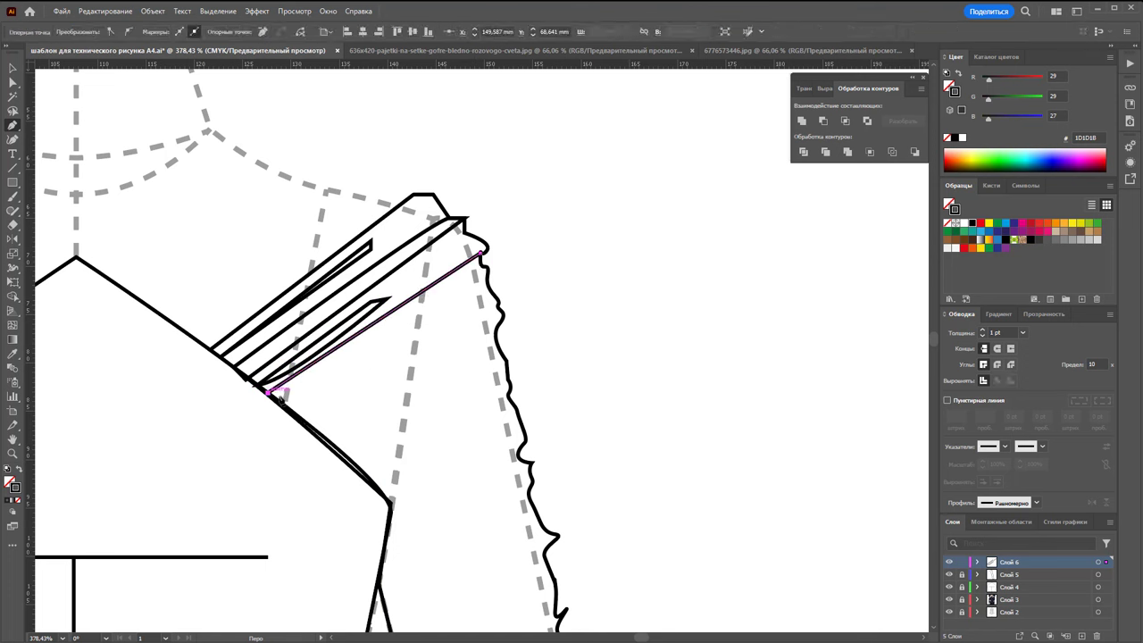
click(483, 266)
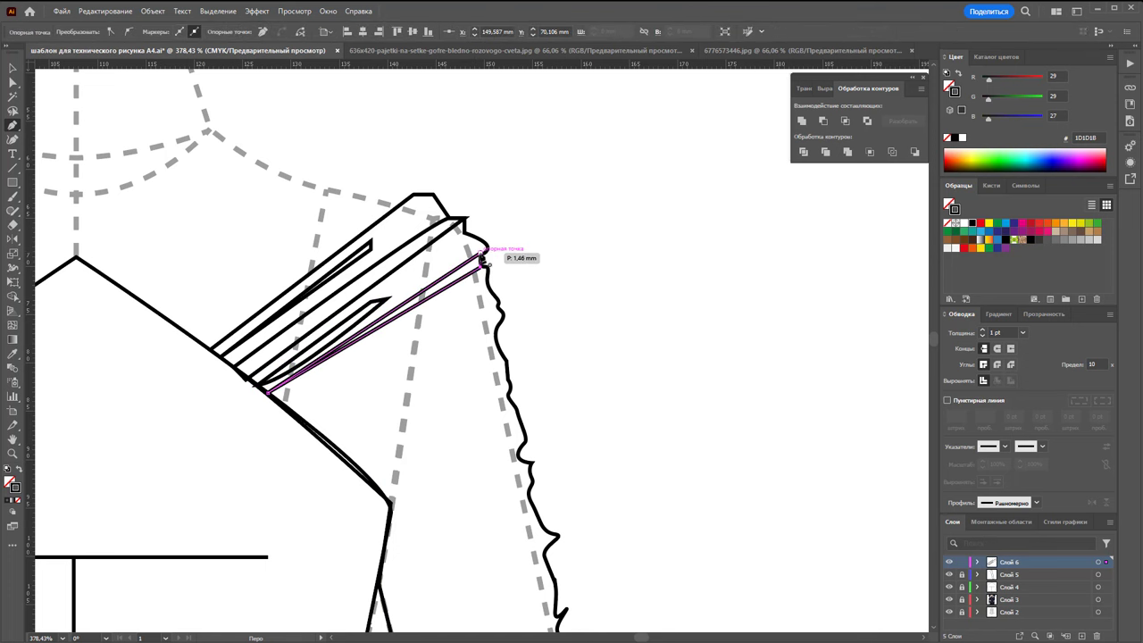
click(498, 306)
click(296, 411)
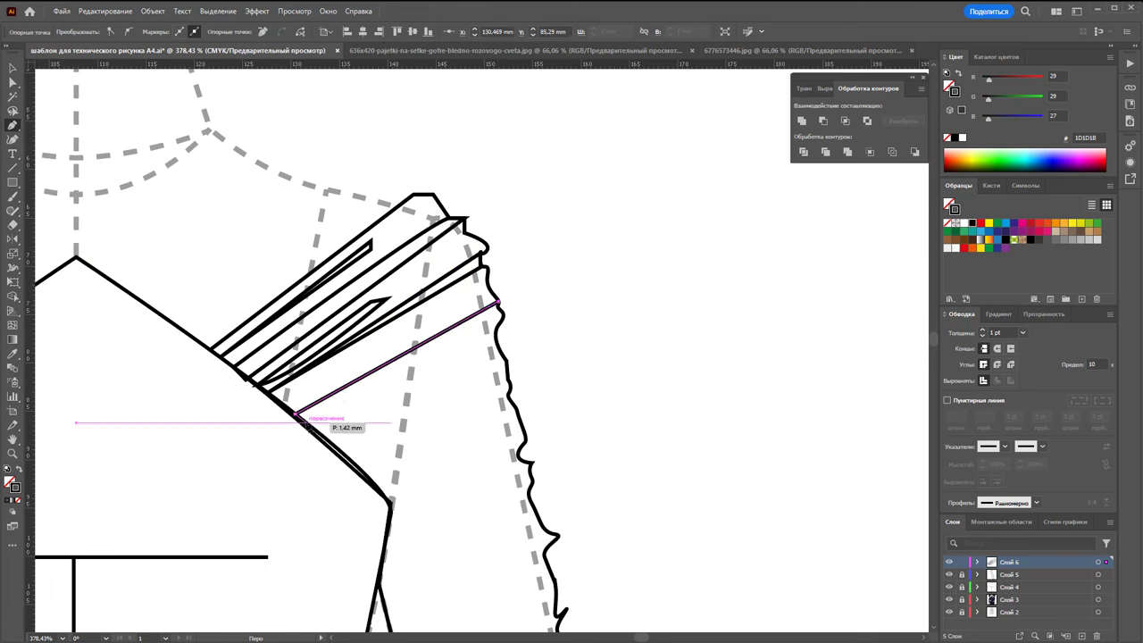
click(401, 326)
Continue zigzag gather fold lines down the upper sleeve.
click(390, 500)
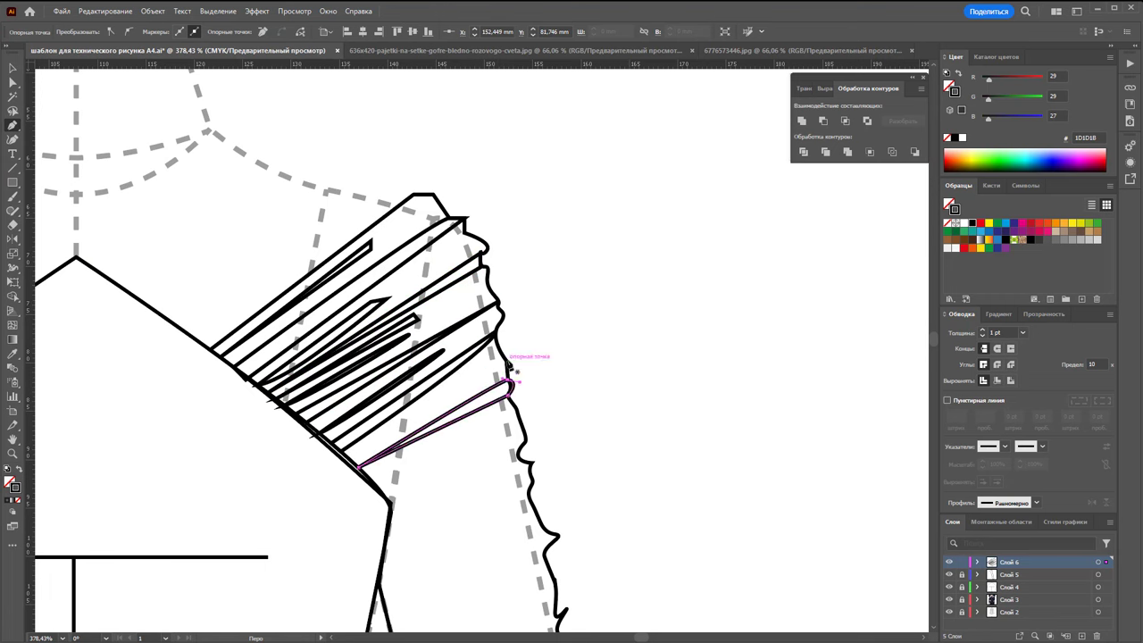
scroll(521, 342, down, 3)
click(520, 342)
click(393, 406)
scroll(395, 370, down, 2)
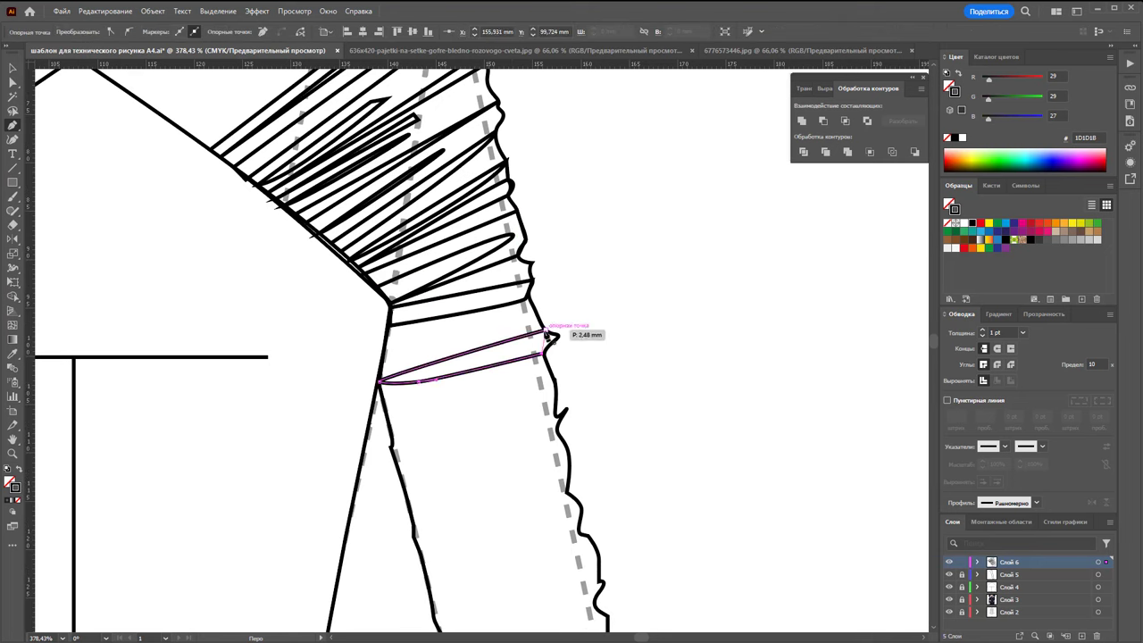
click(547, 332)
click(390, 446)
click(558, 412)
scroll(500, 424, down, 2)
scroll(438, 438, down, 3)
click(447, 420)
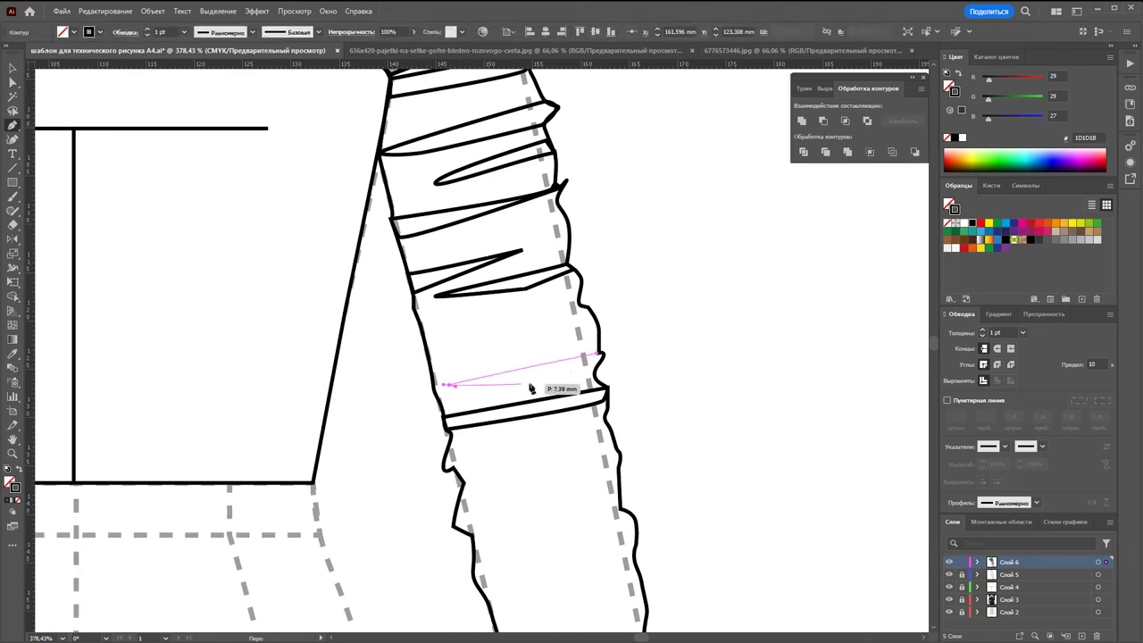
scroll(530, 388, down, 1)
Extend the zigzag gather folds down the lower sleeve to the wrist.
click(617, 384)
ctrl+click(446, 384)
click(453, 433)
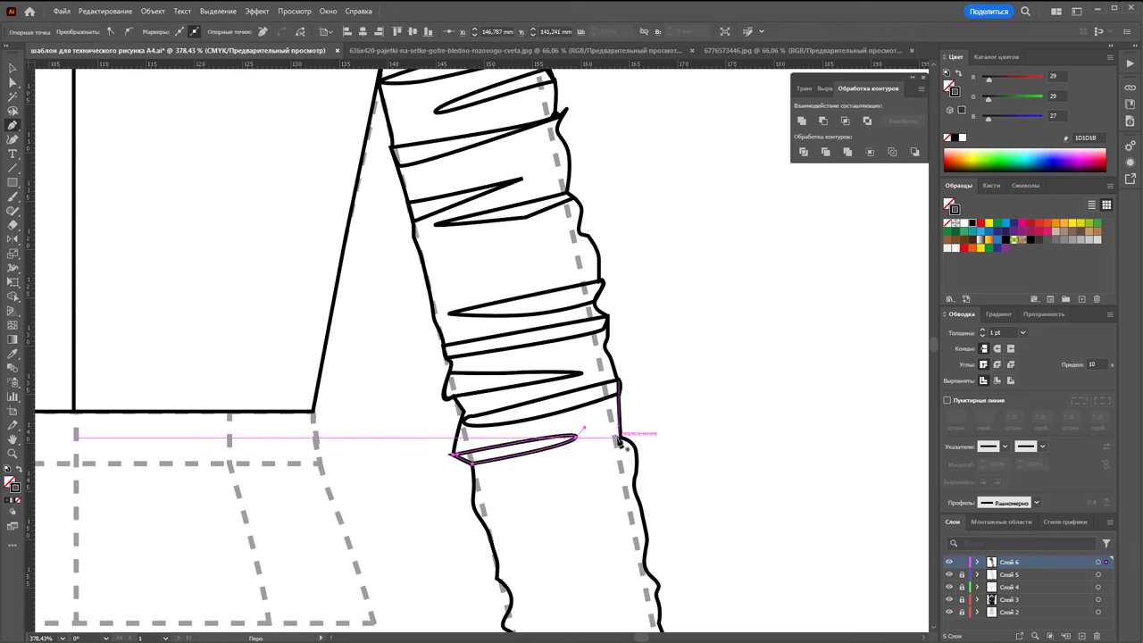
scroll(482, 438, down, 3)
click(638, 368)
click(500, 406)
click(650, 409)
click(504, 437)
click(665, 464)
click(701, 523)
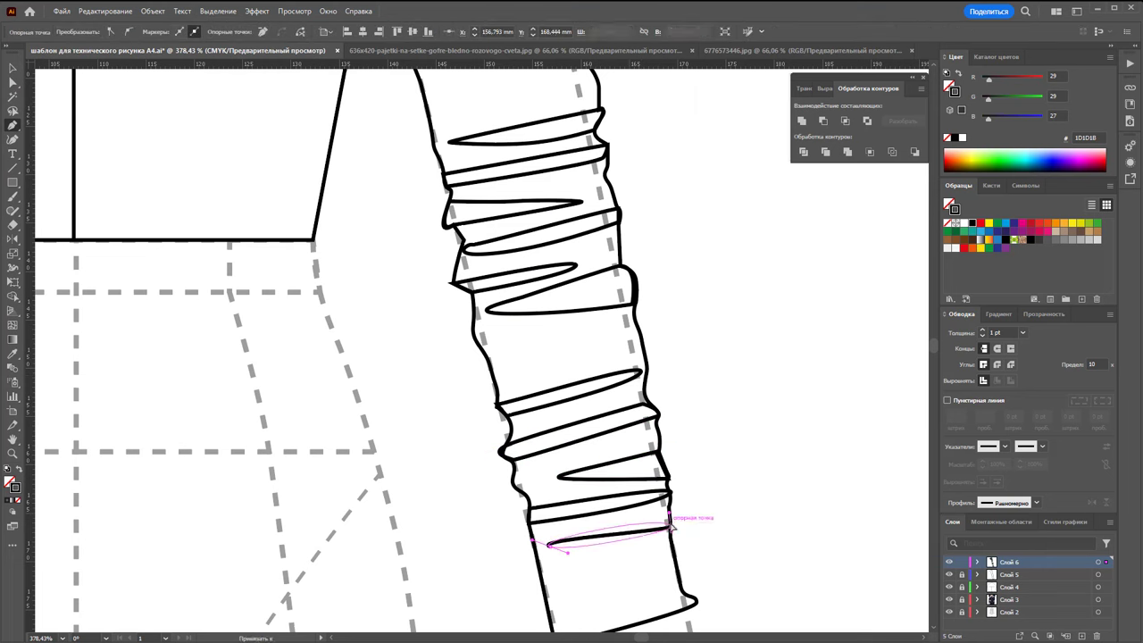
scroll(697, 533, down, 1)
scroll(696, 533, down, 1)
Draw a closed four-corner cuff band at the wrist, then zoom back out.
click(694, 544)
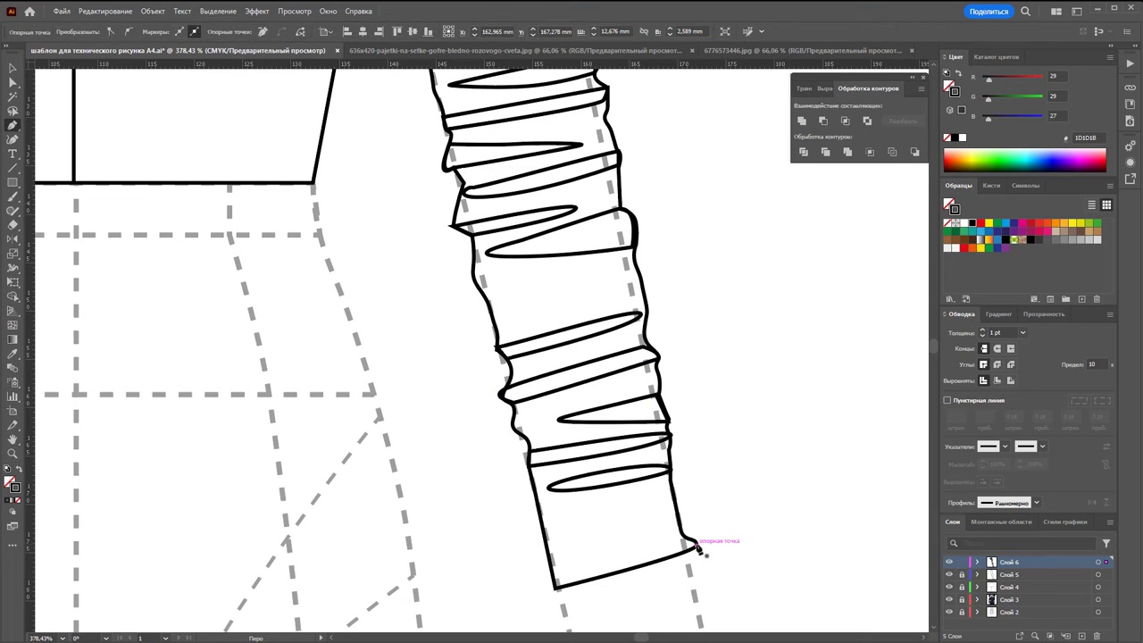
click(676, 502)
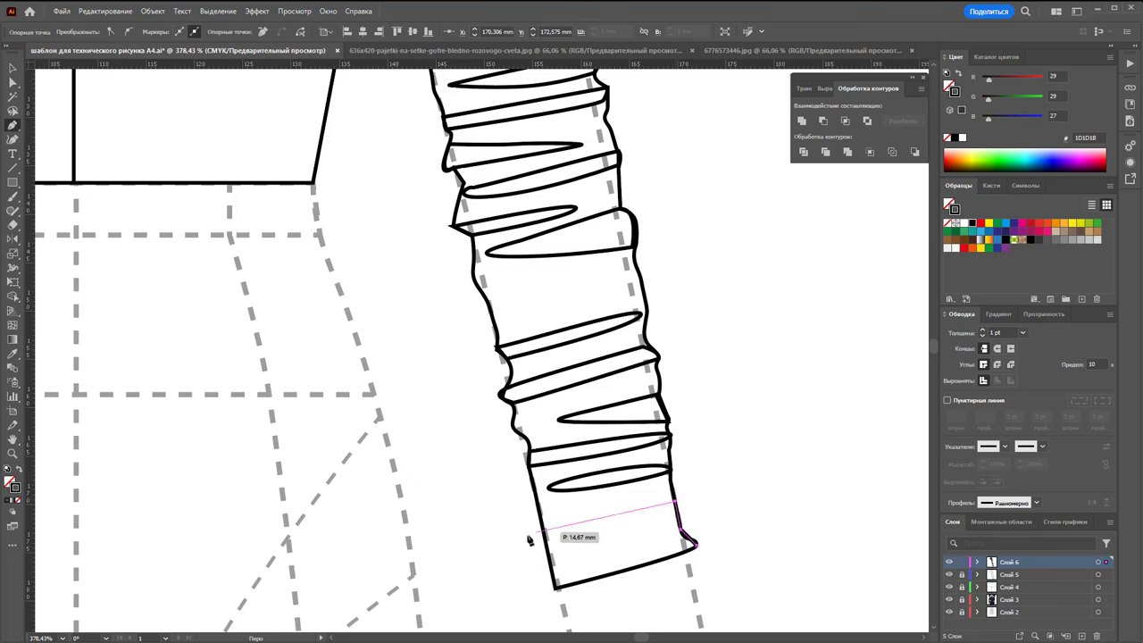
click(544, 534)
click(555, 589)
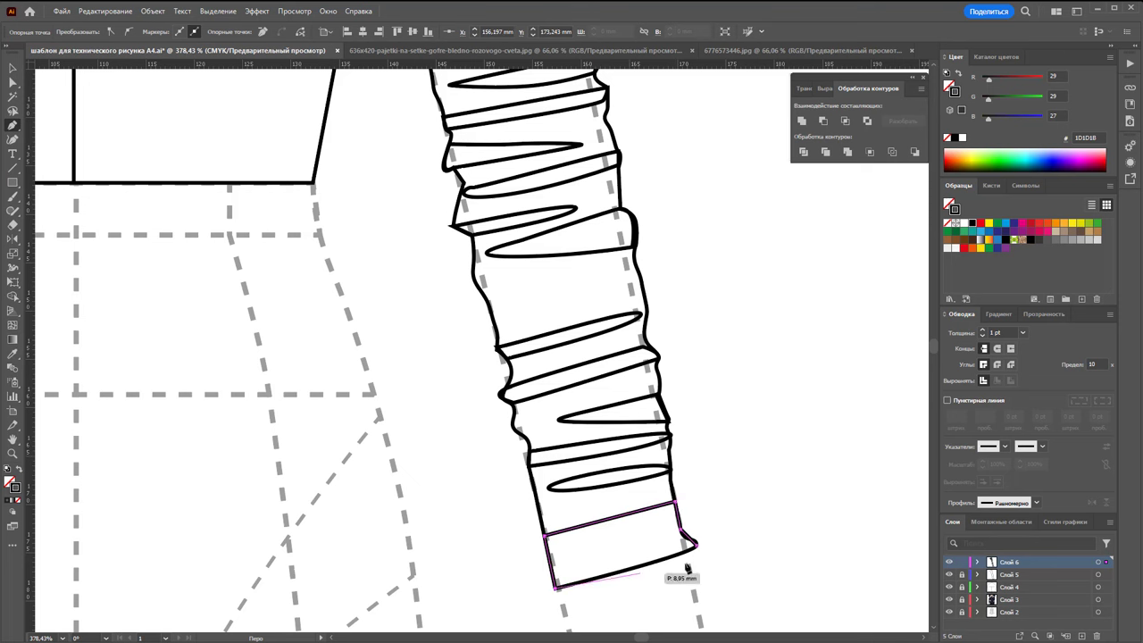
click(693, 543)
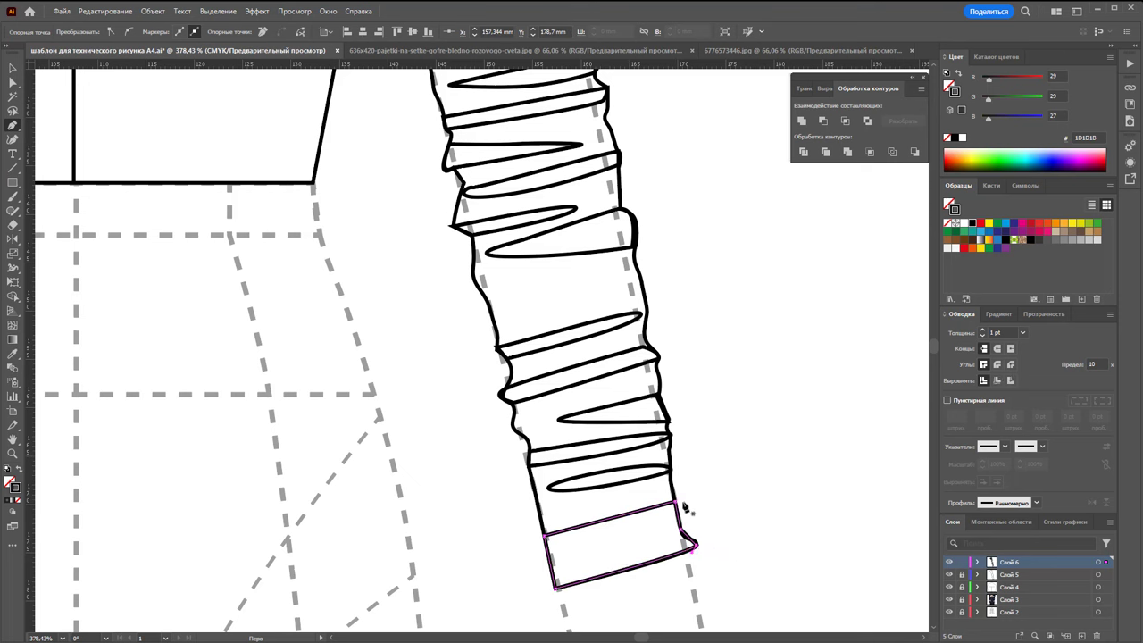
click(16, 68)
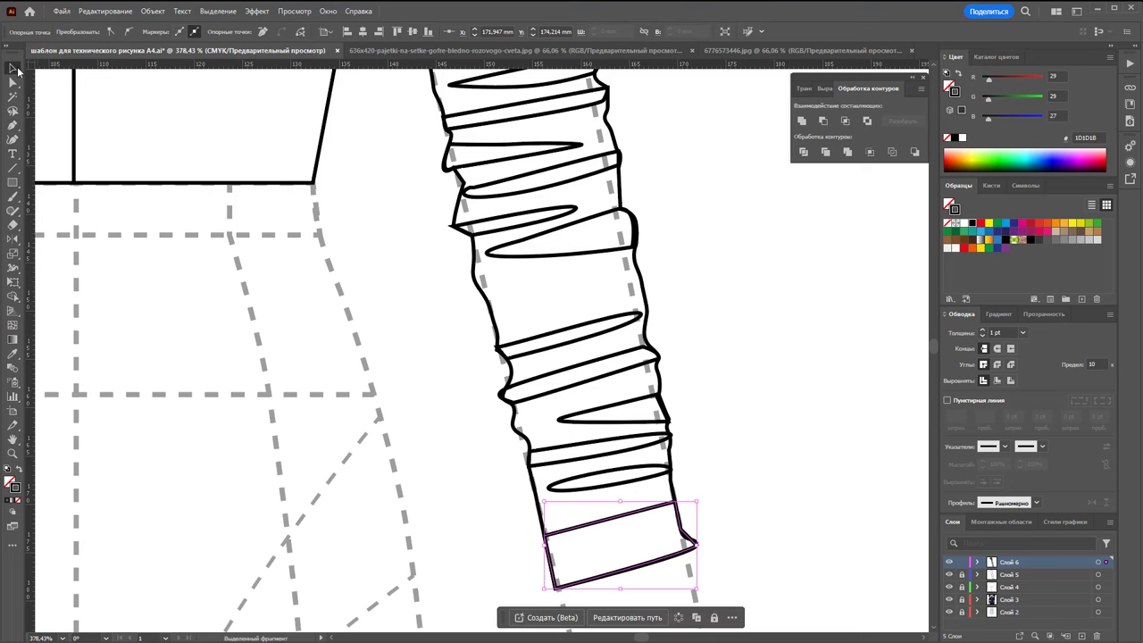
click(692, 303)
key(z)
alt+click(669, 256)
Select the whole gathered sleeve drawing and group it into one object.
click(578, 322)
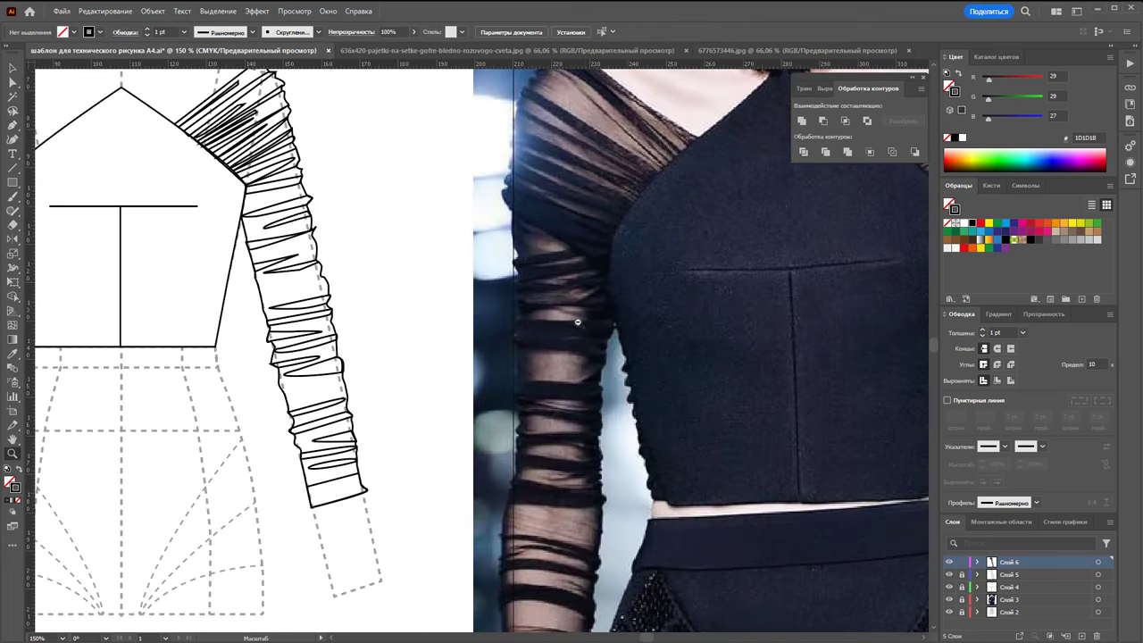
alt+click(475, 314)
drag(631, 334, 426, 325)
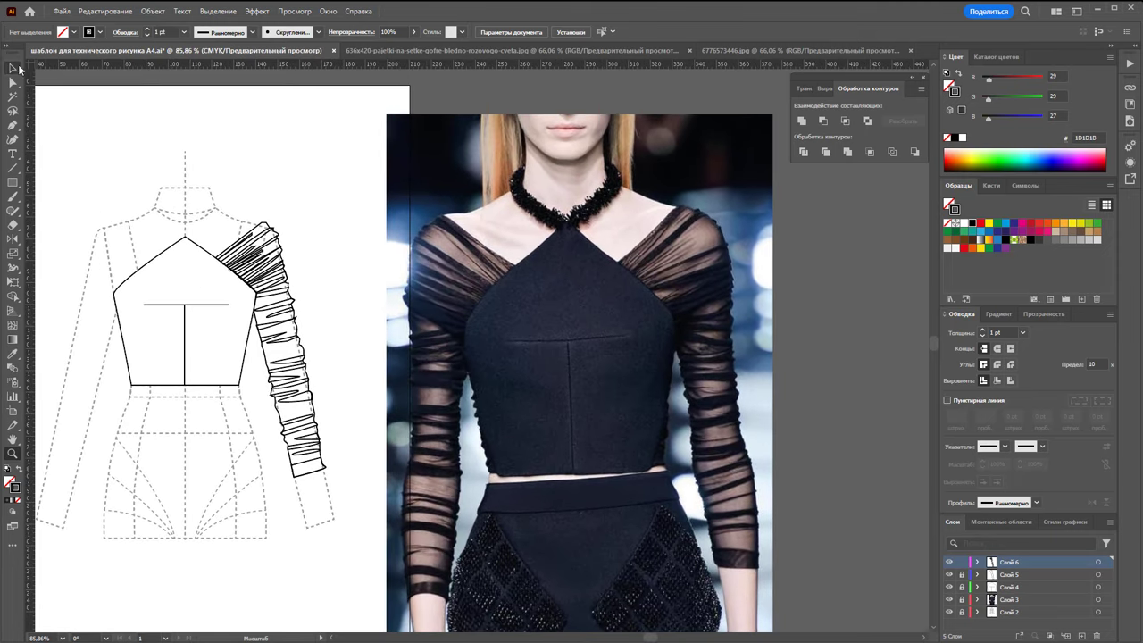
click(14, 69)
drag(372, 176, 210, 500)
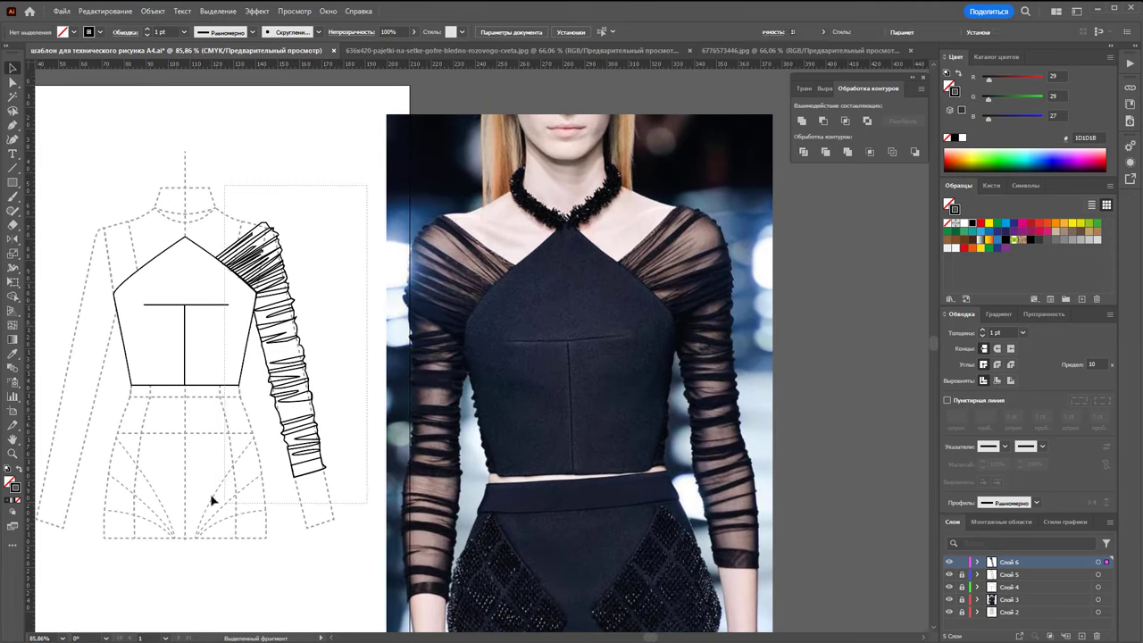
right_click(276, 265)
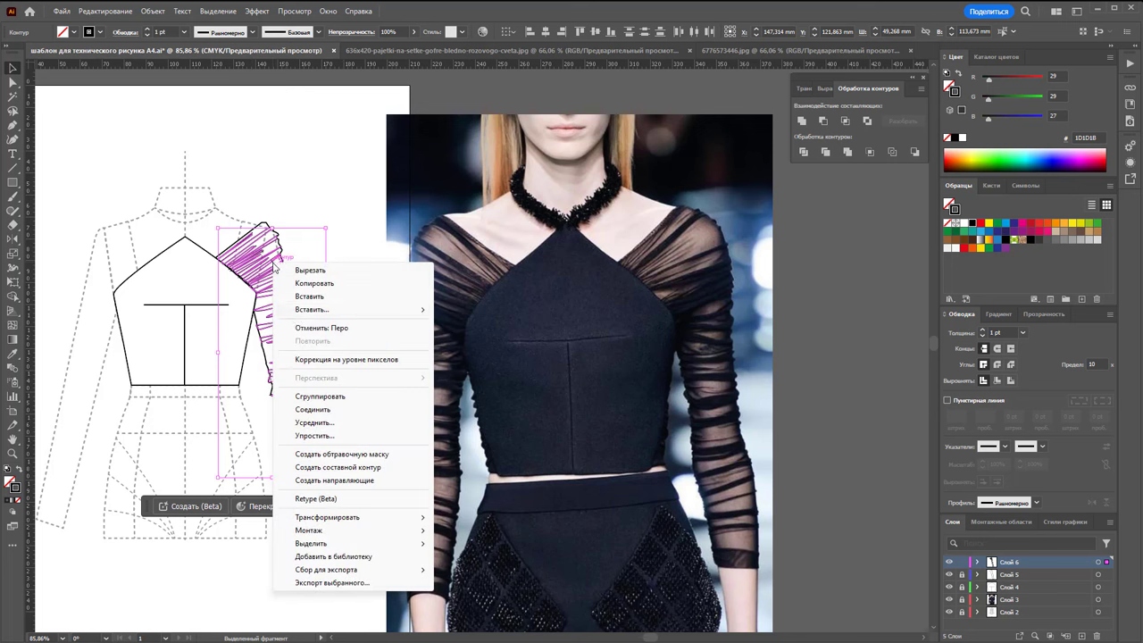
click(329, 396)
Give the sleeve group a black fill, no stroke, and 17% opacity.
click(17, 504)
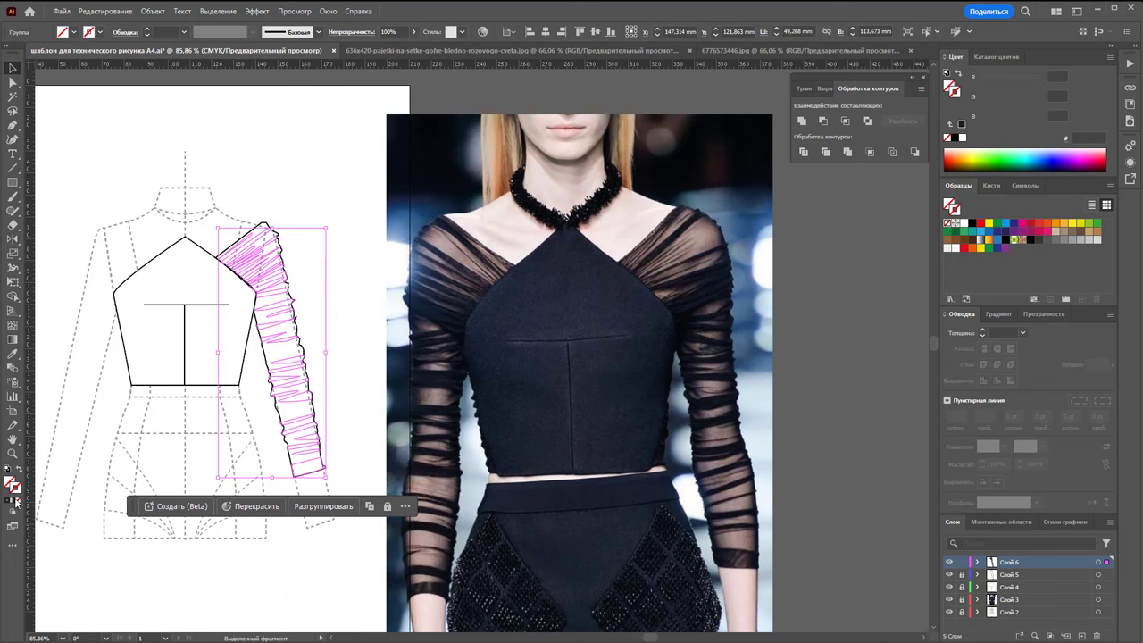
click(973, 224)
click(414, 31)
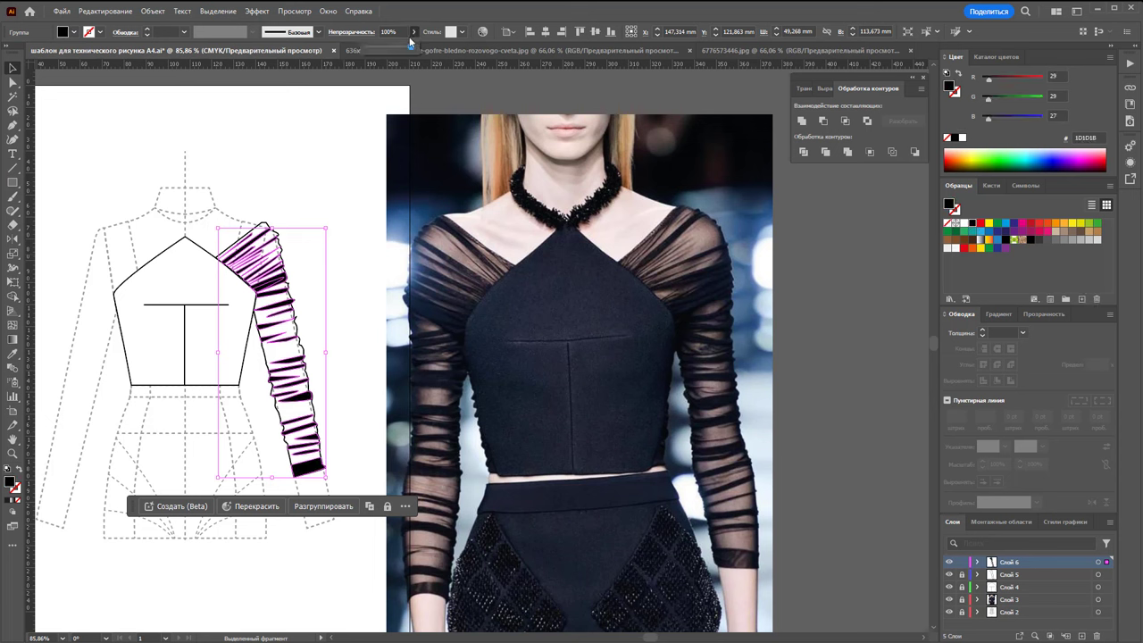
drag(408, 44, 372, 56)
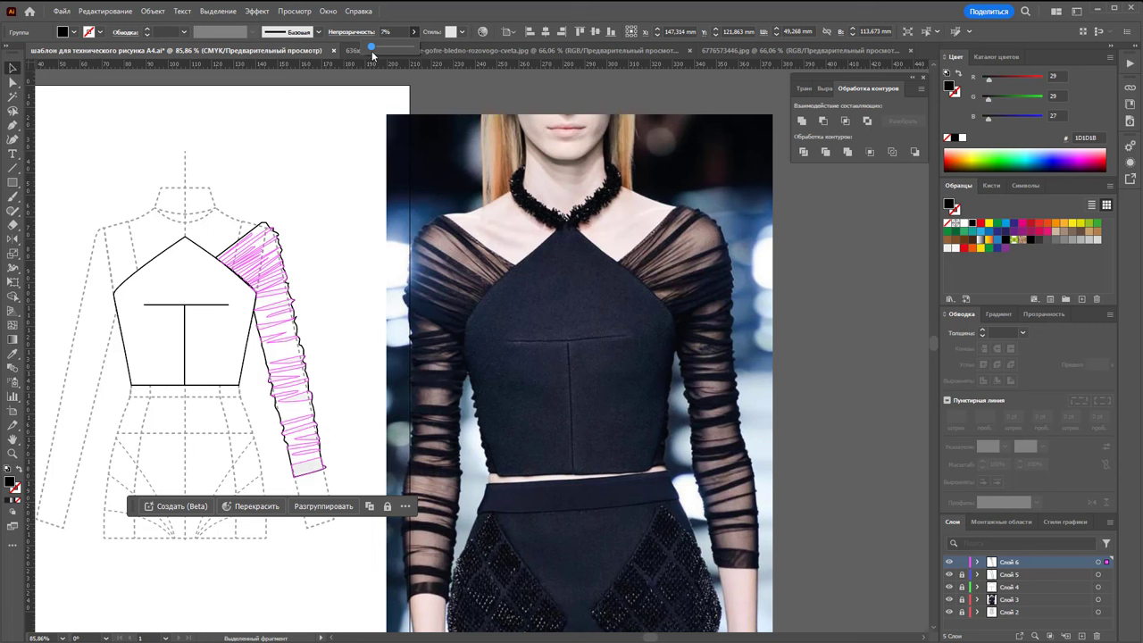
click(295, 156)
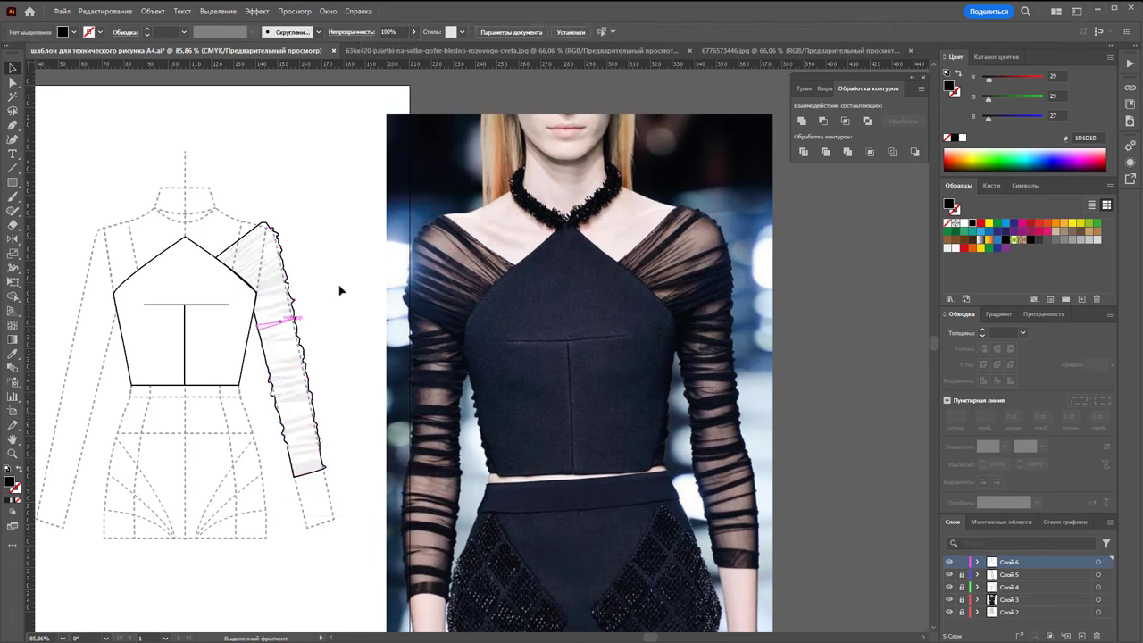
click(302, 435)
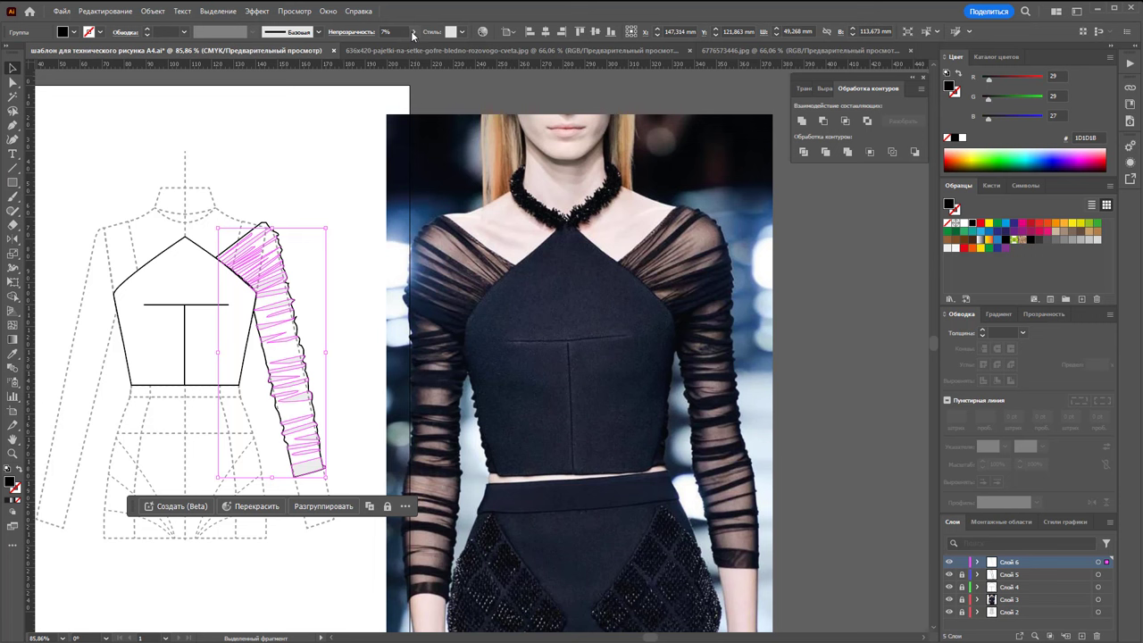
click(413, 33)
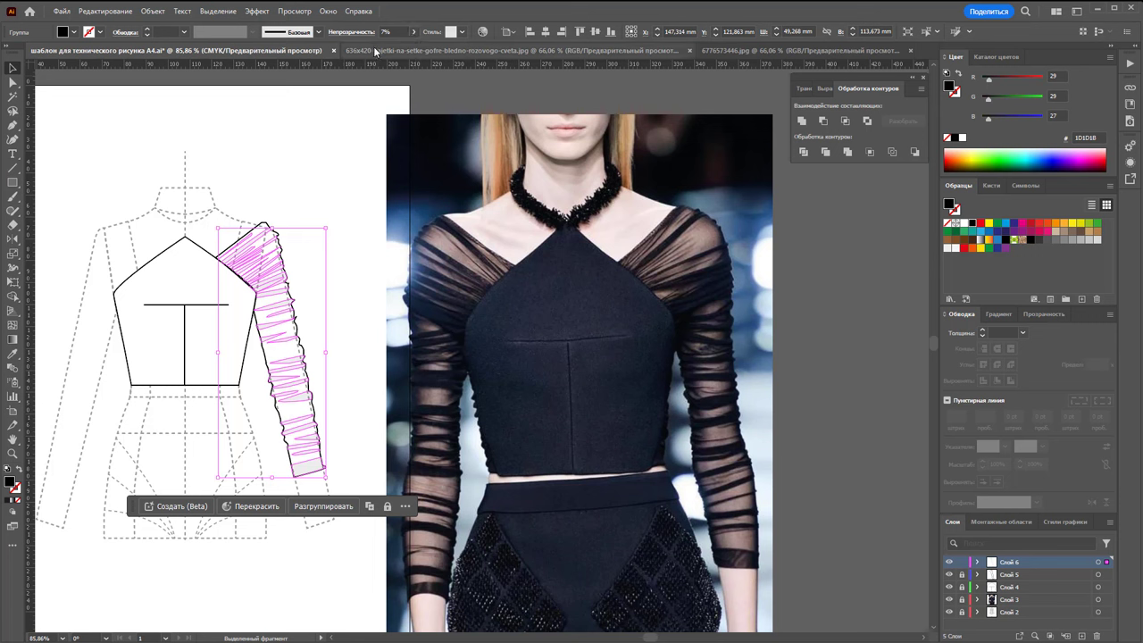
drag(372, 49, 378, 48)
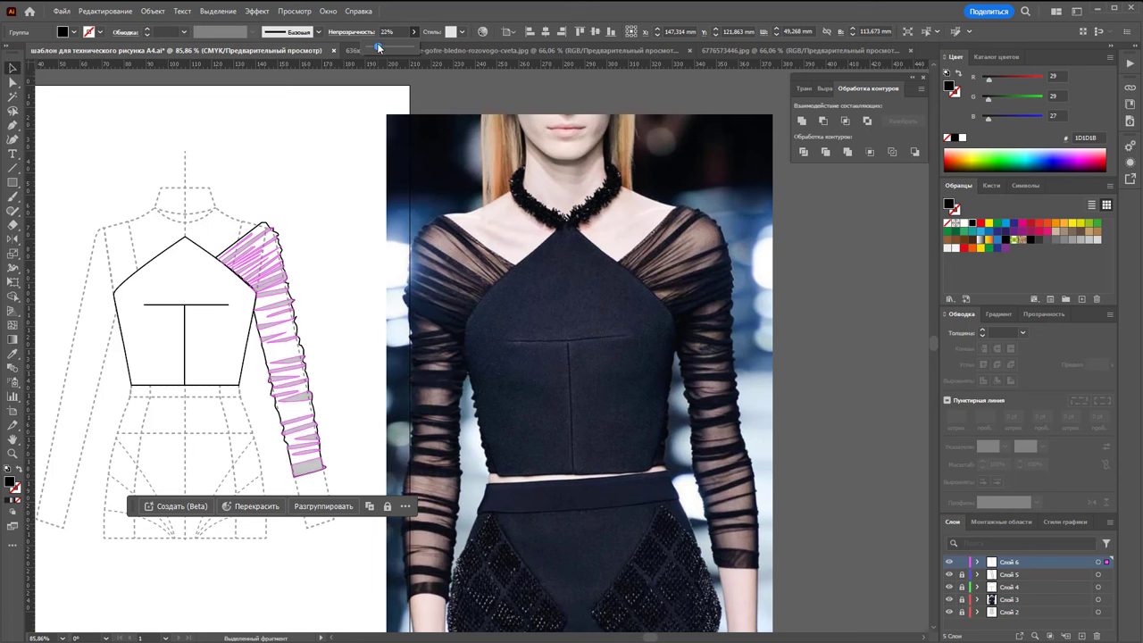
click(290, 178)
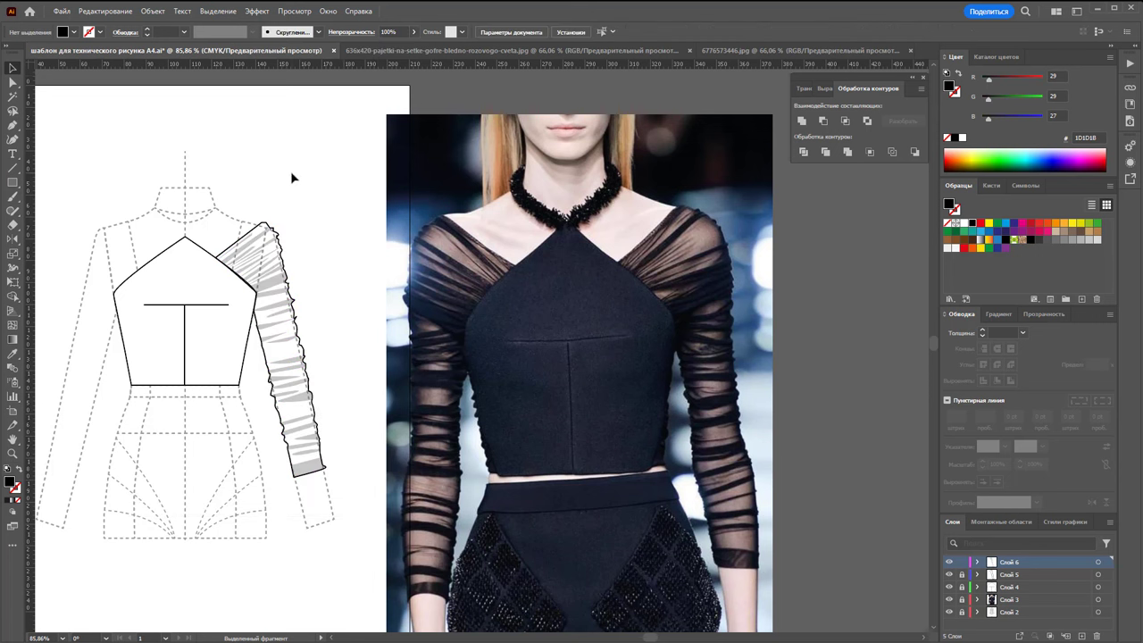
Draw closed black shadow wedges between the gathers on the upper sleeve.
click(12, 125)
click(256, 302)
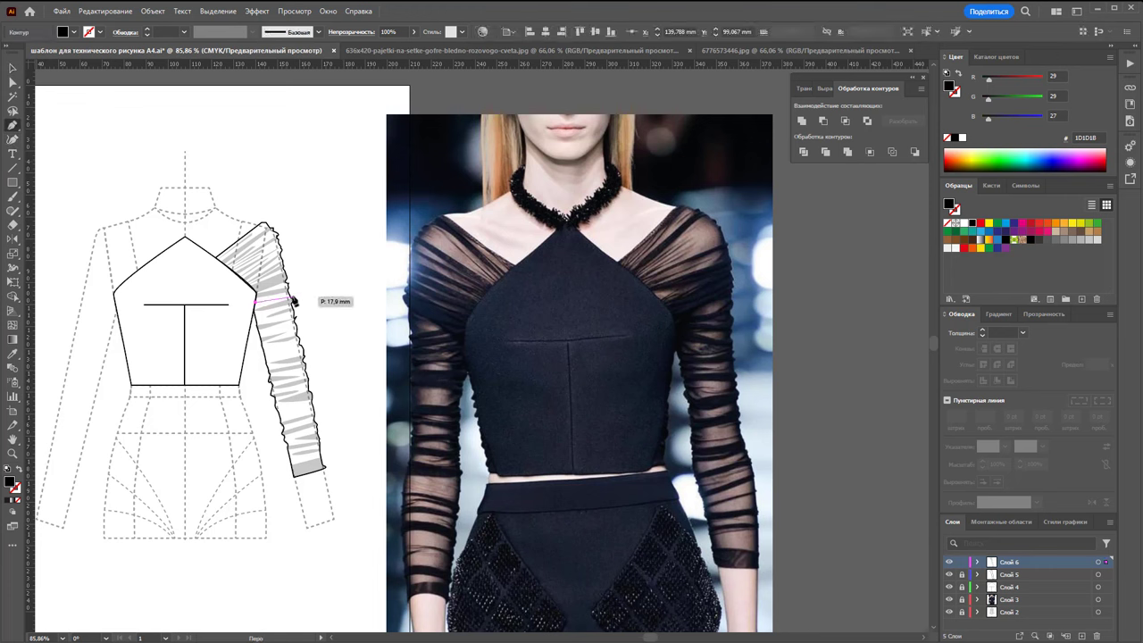
click(288, 295)
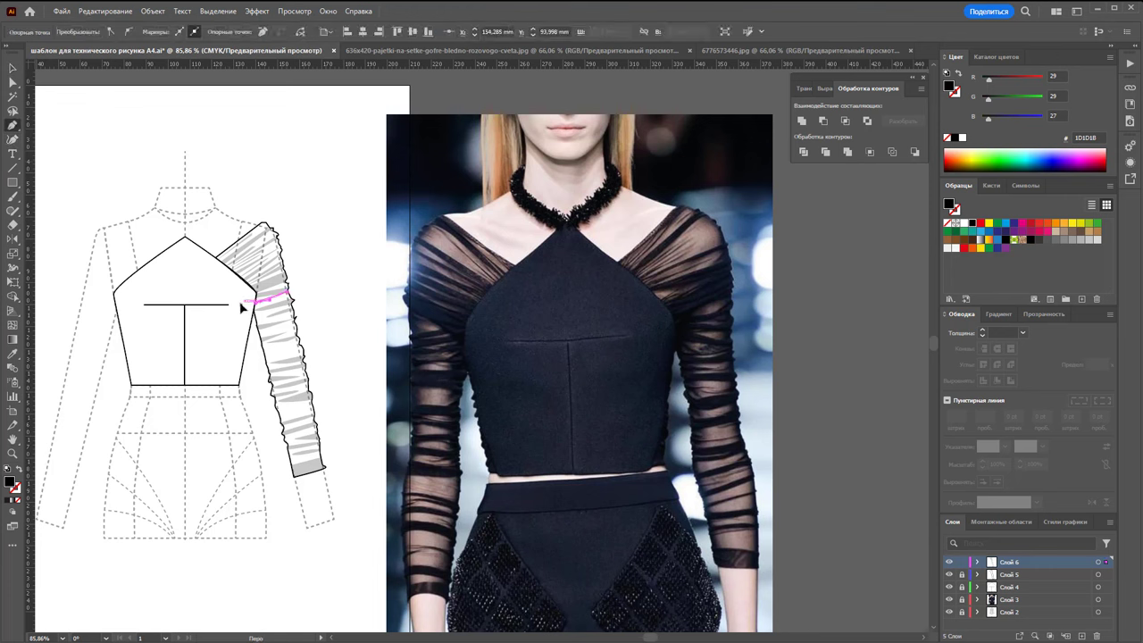
ctrl+click(229, 312)
click(294, 323)
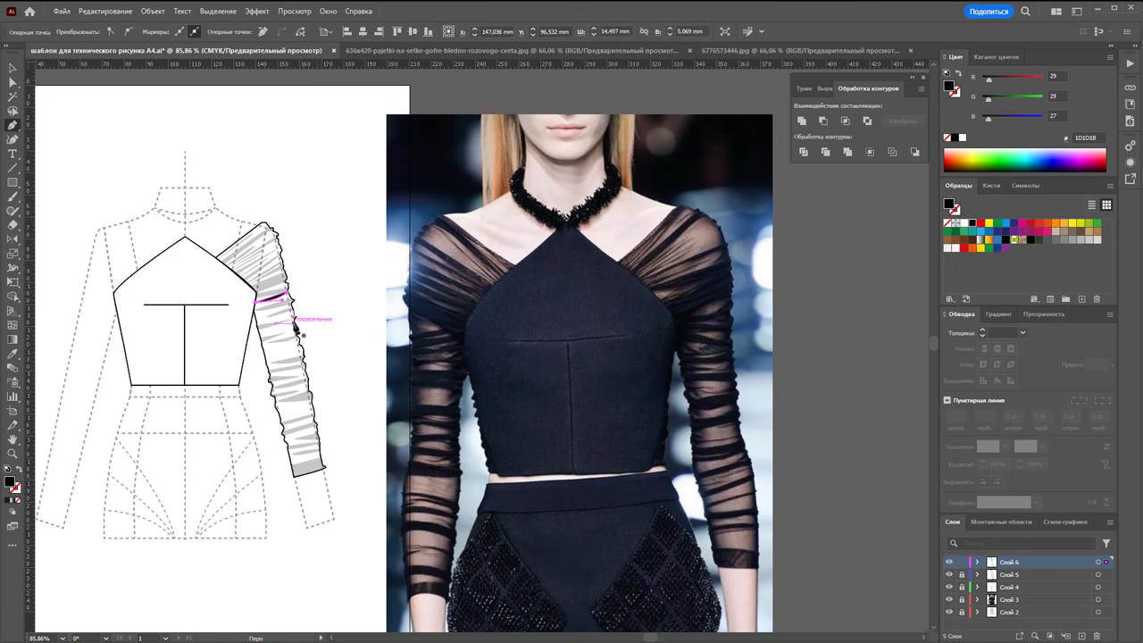
click(258, 336)
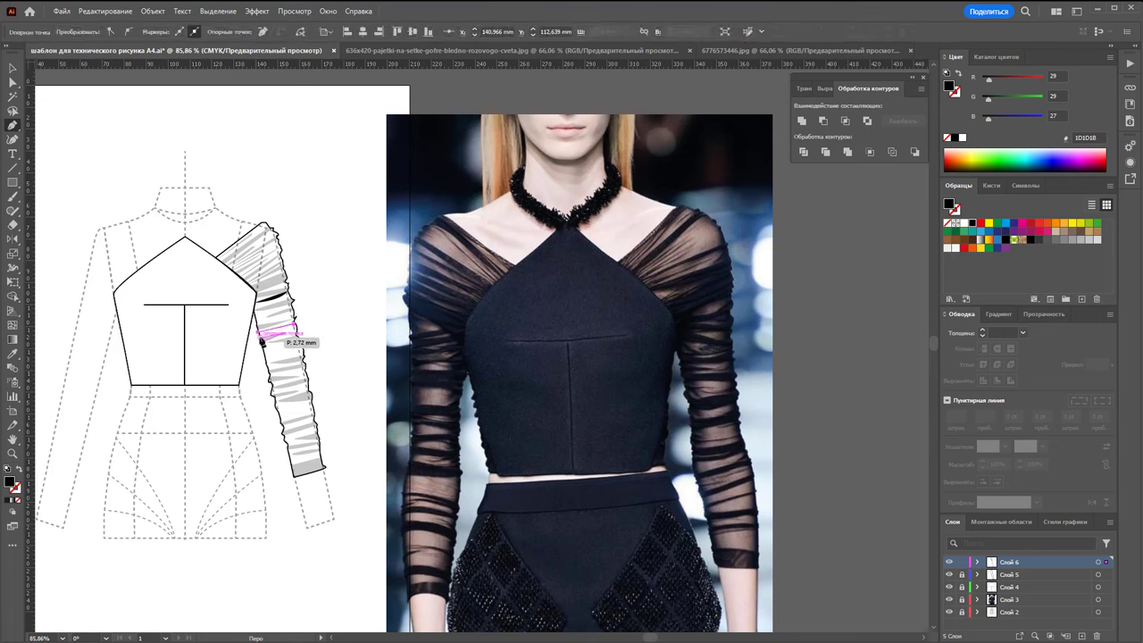
click(294, 325)
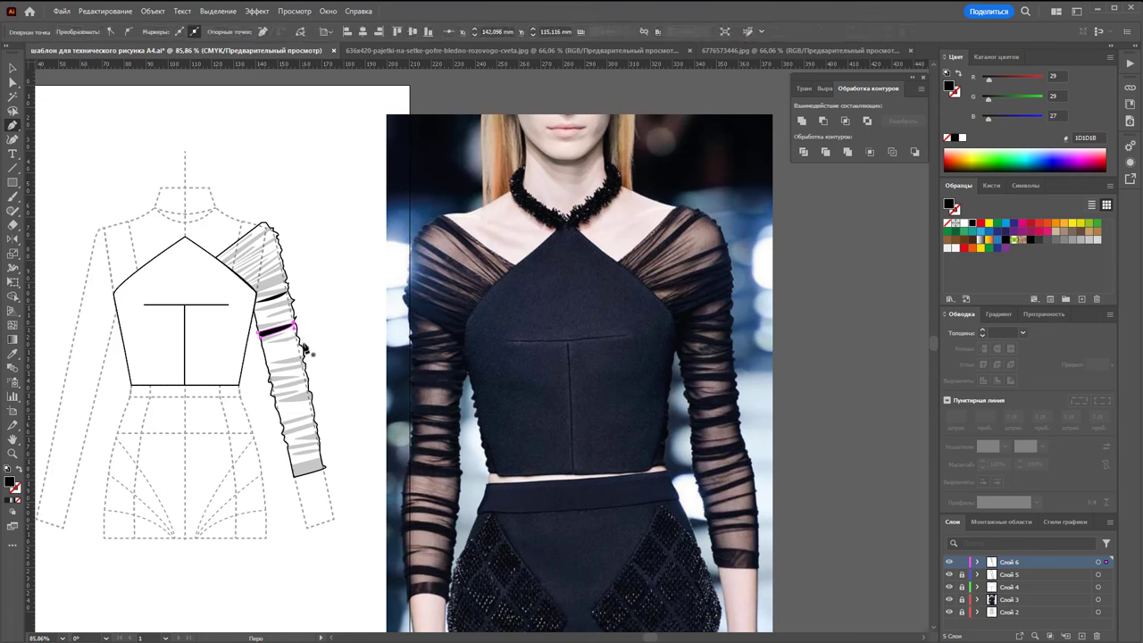
Add more black shadow wedges lower down the sleeve, then marquee-select the sleeve.
click(264, 356)
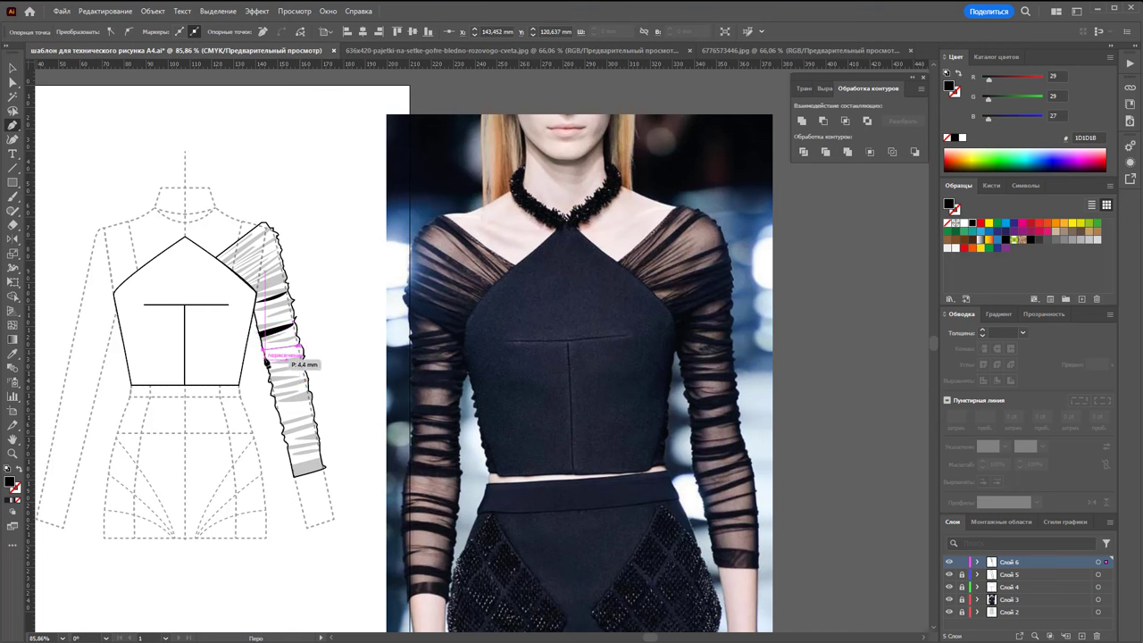
click(301, 351)
click(264, 356)
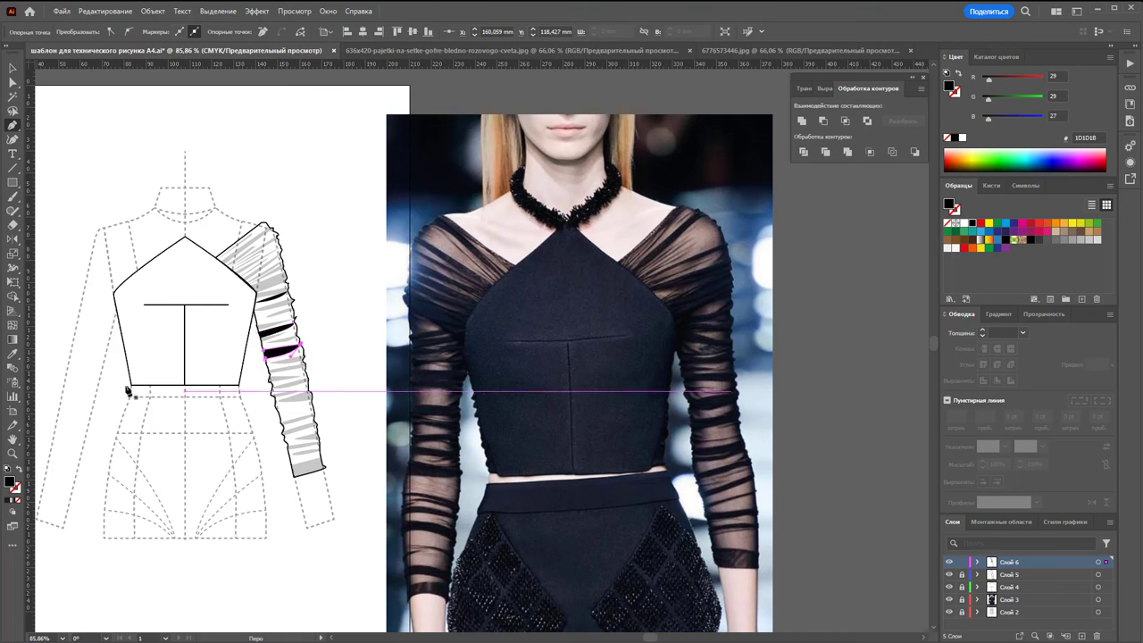
click(310, 404)
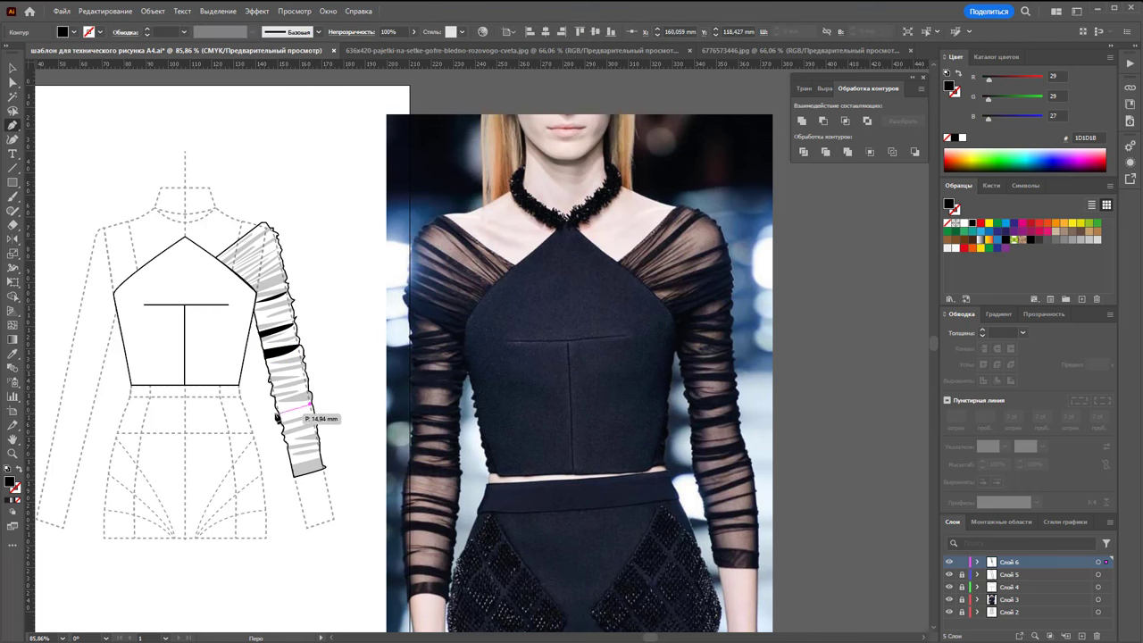
click(278, 408)
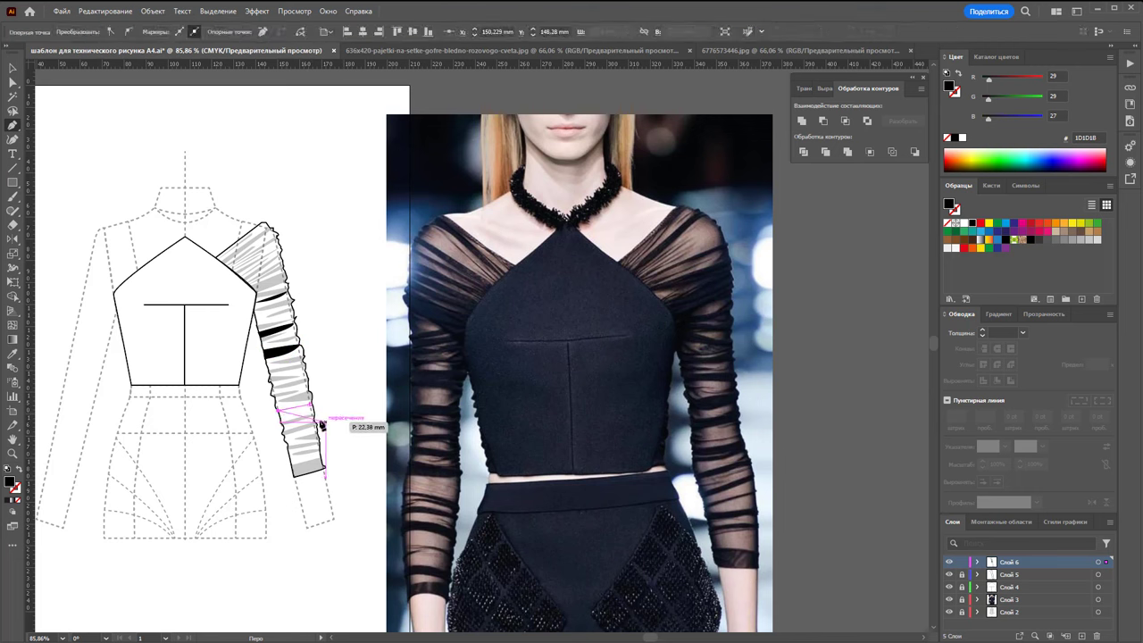
key(ctrl)
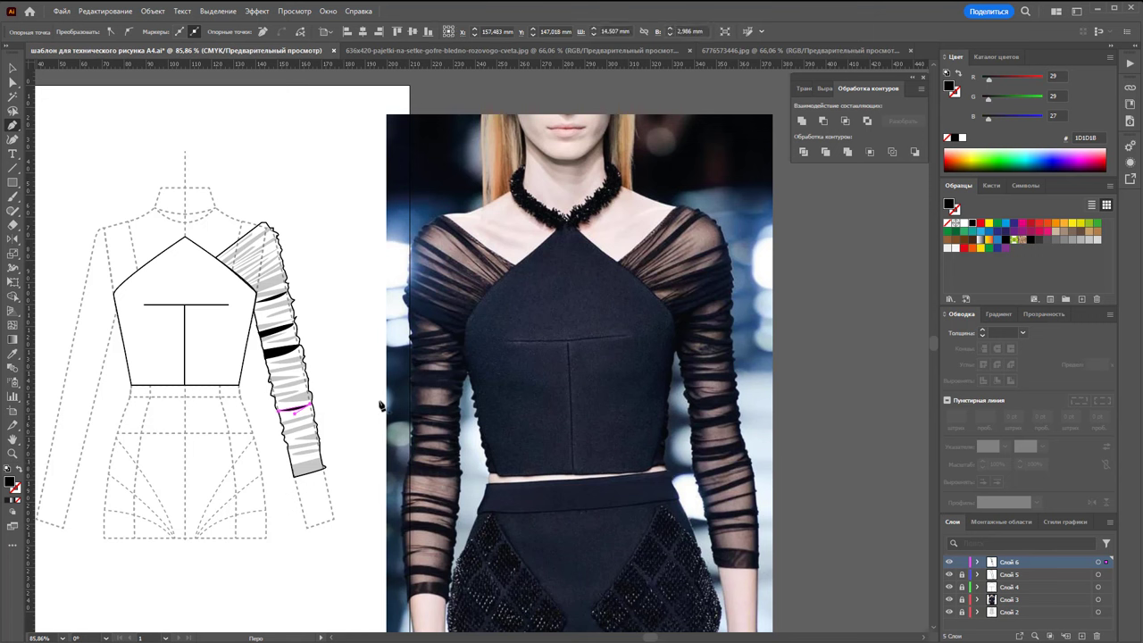
ctrl+click(293, 411)
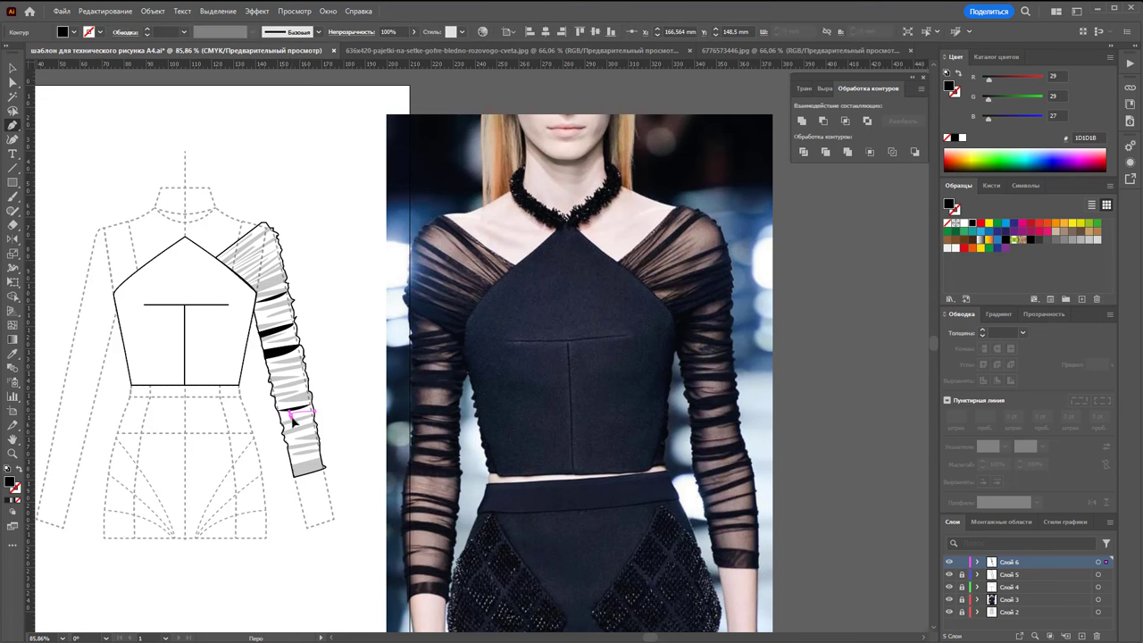
click(293, 416)
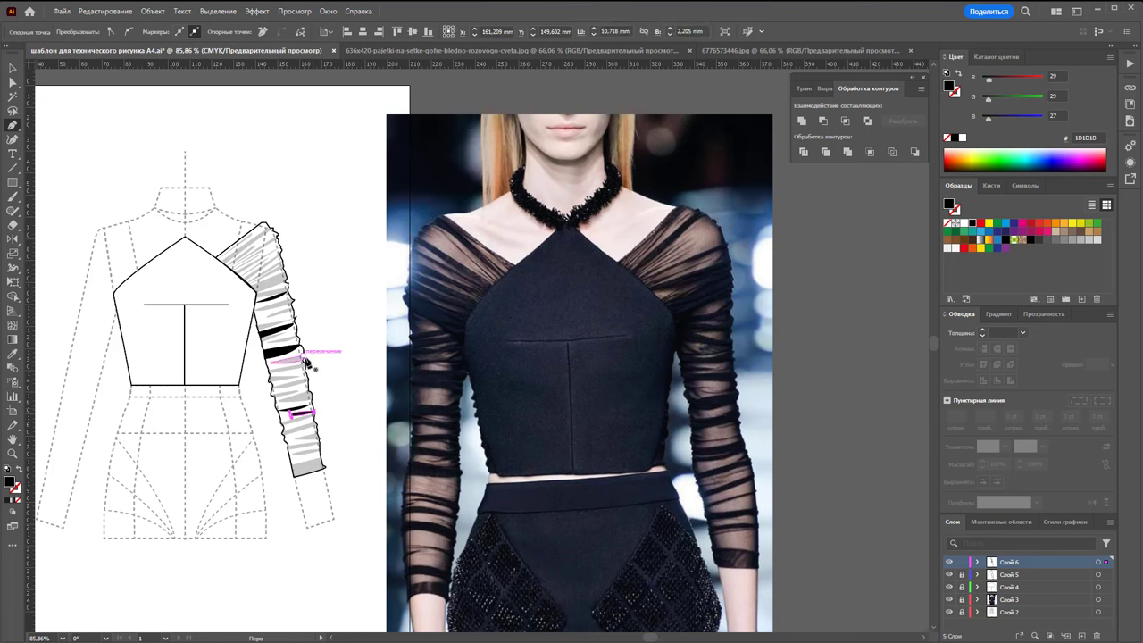
key(ctrl)
key(v)
drag(357, 178, 225, 476)
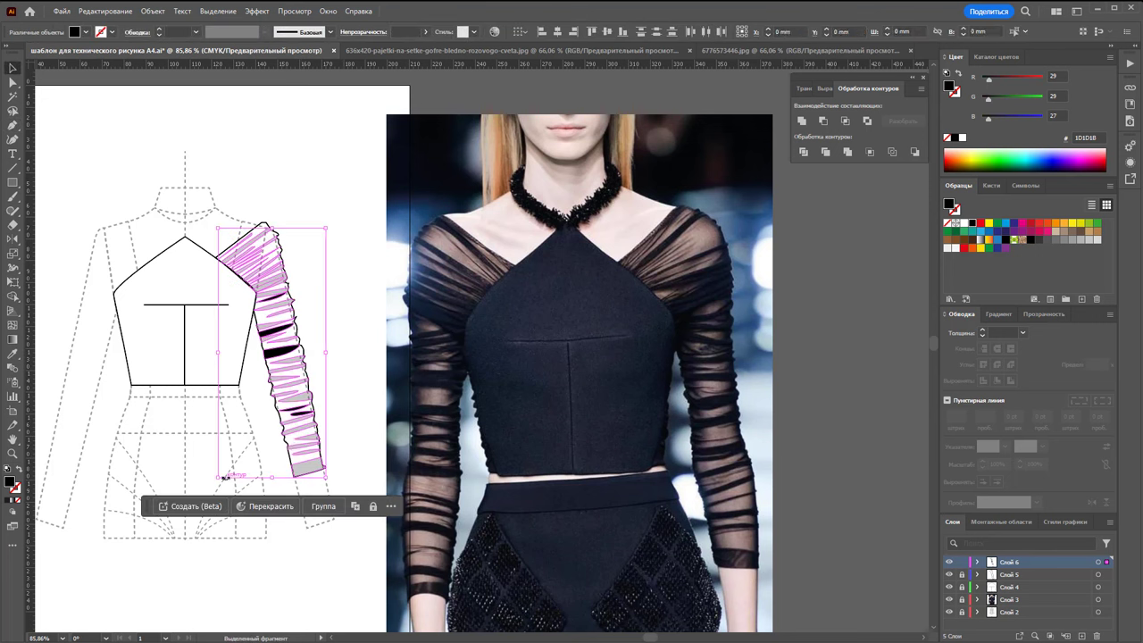
Select just the dark shadow wedges on the sleeve.
click(294, 314)
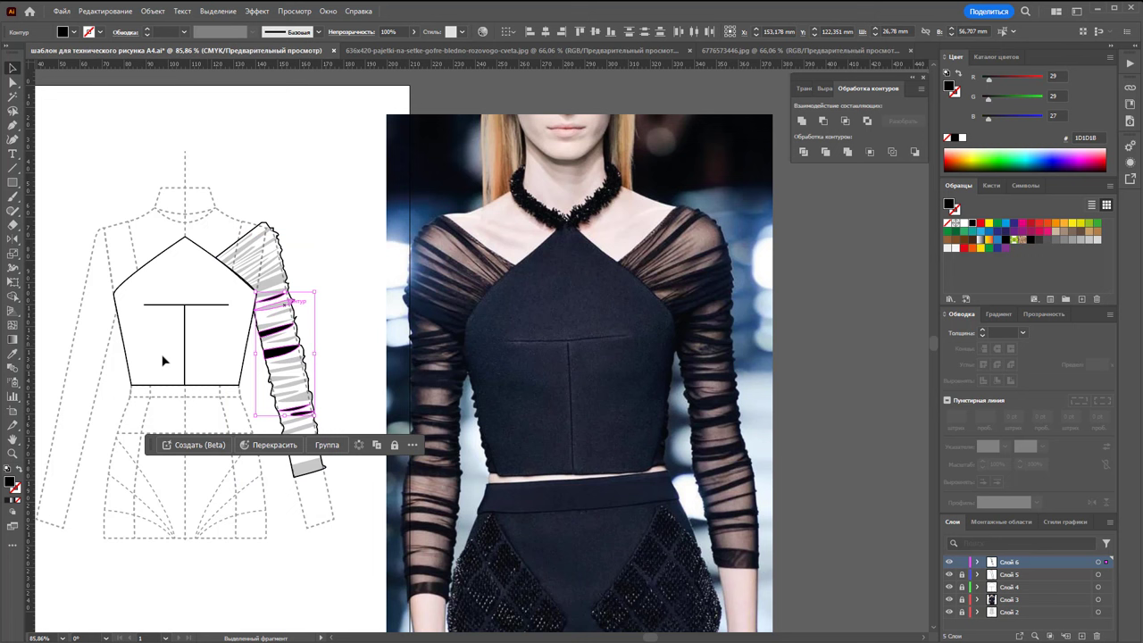
click(12, 352)
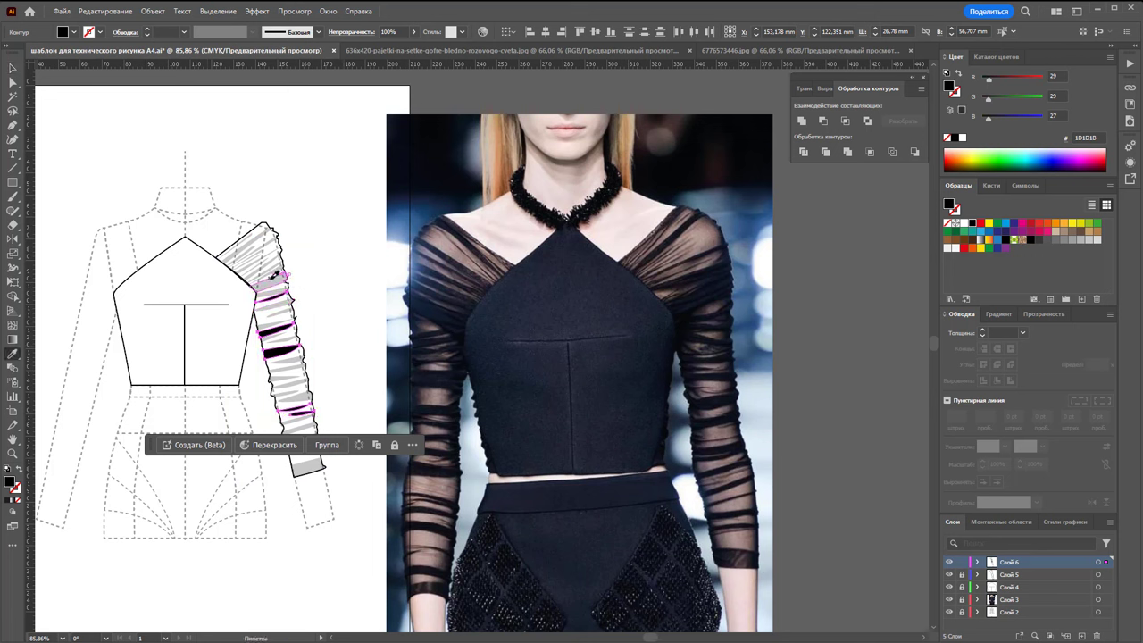
click(12, 69)
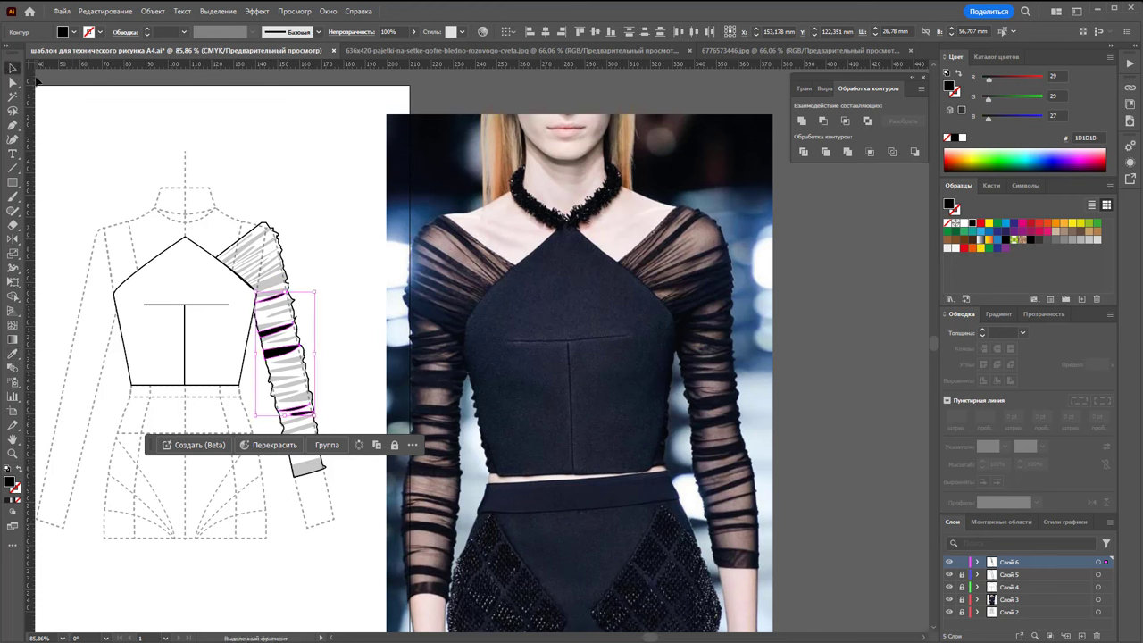
click(357, 178)
click(272, 256)
click(340, 249)
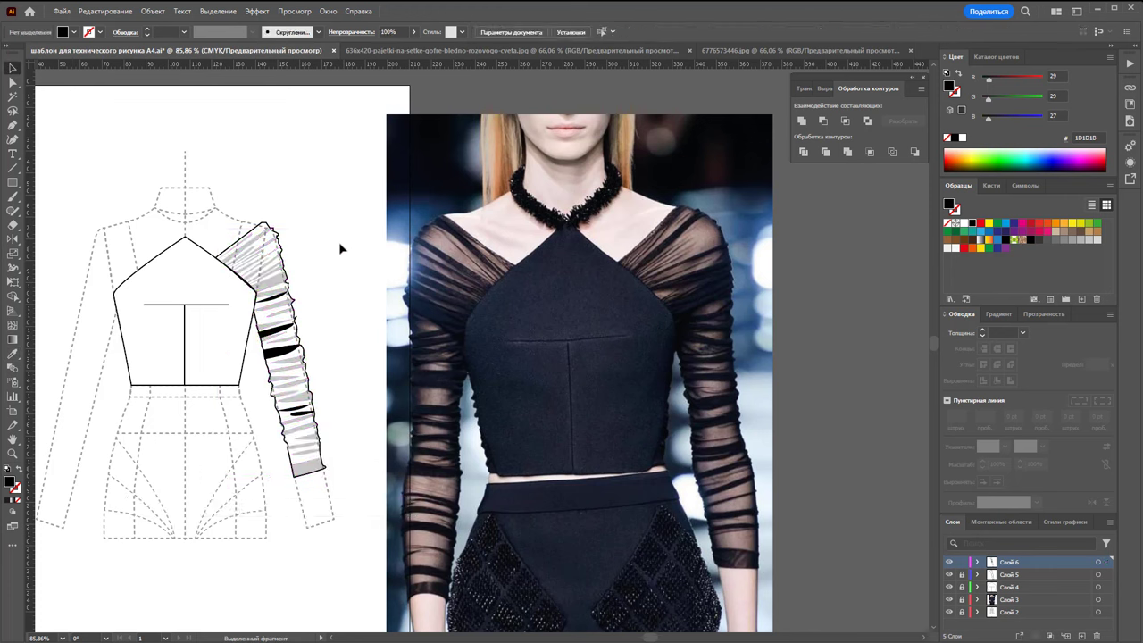
right_click(297, 325)
key(Escape)
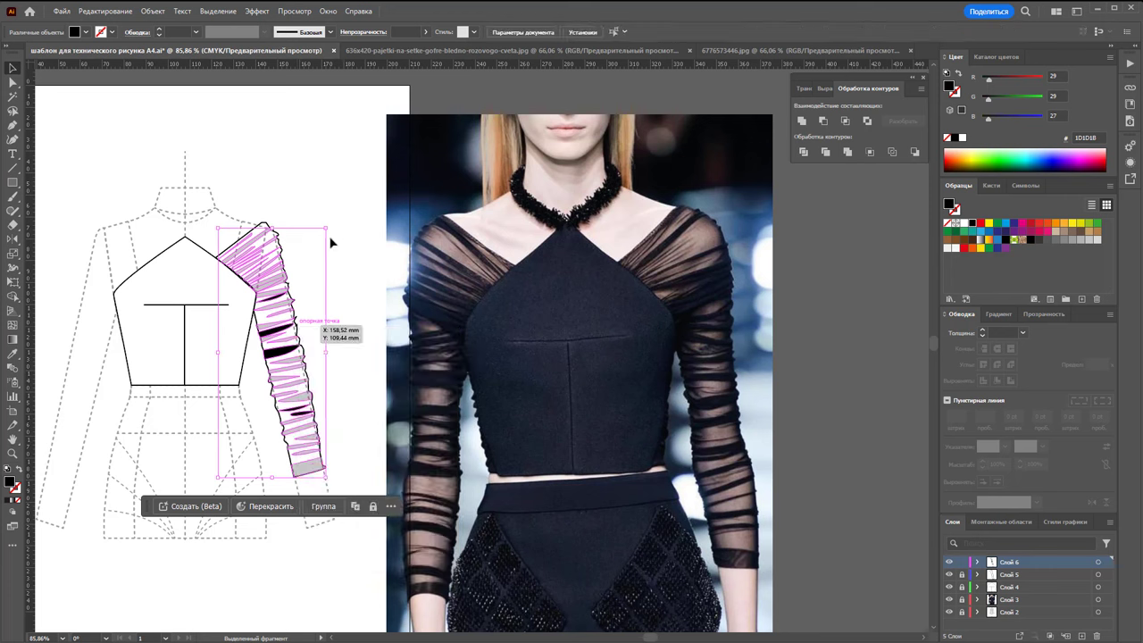
click(330, 242)
click(266, 284)
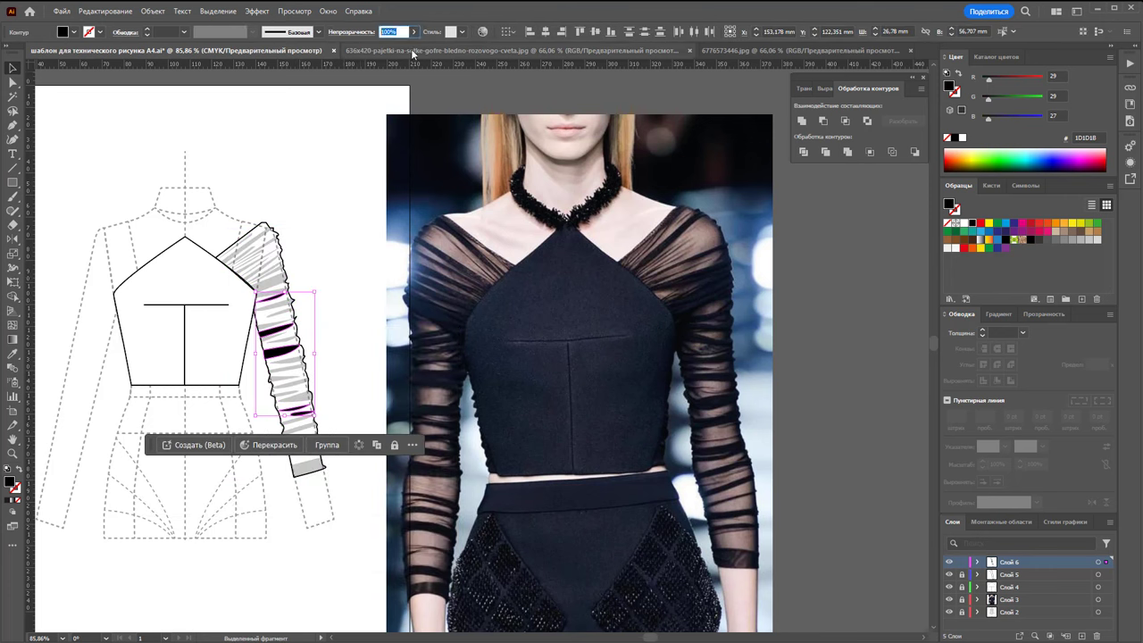
Fade the shadow wedges to 22% opacity.
text(22)
key(Return)
click(332, 266)
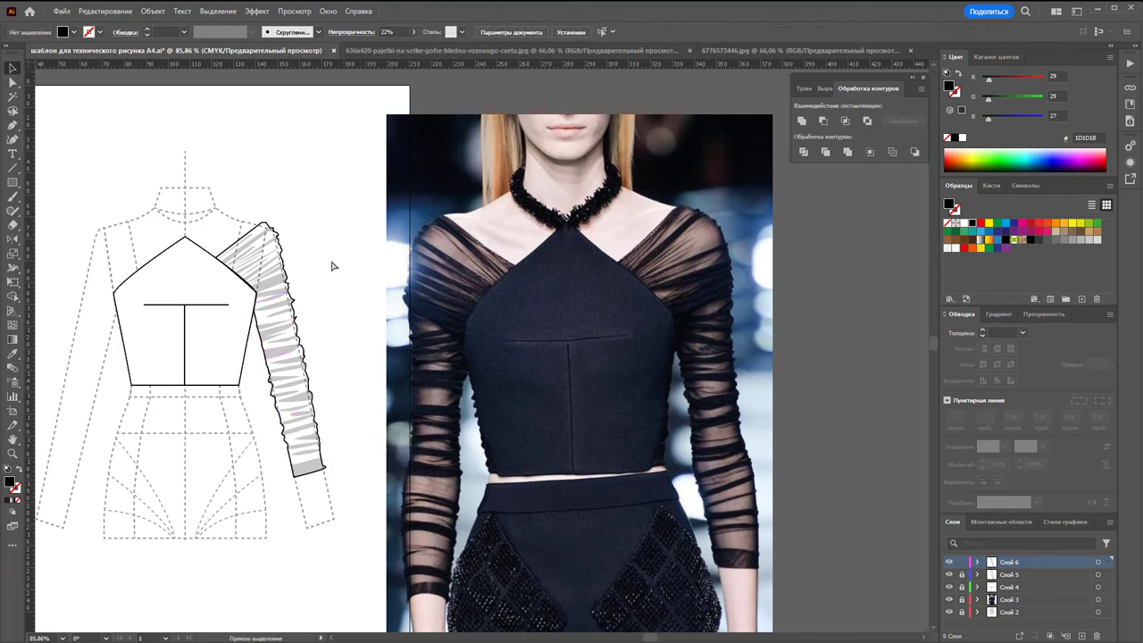
click(304, 299)
right_click(312, 301)
Group the sleeve's outline, shading and shadow wedges into one object.
click(321, 465)
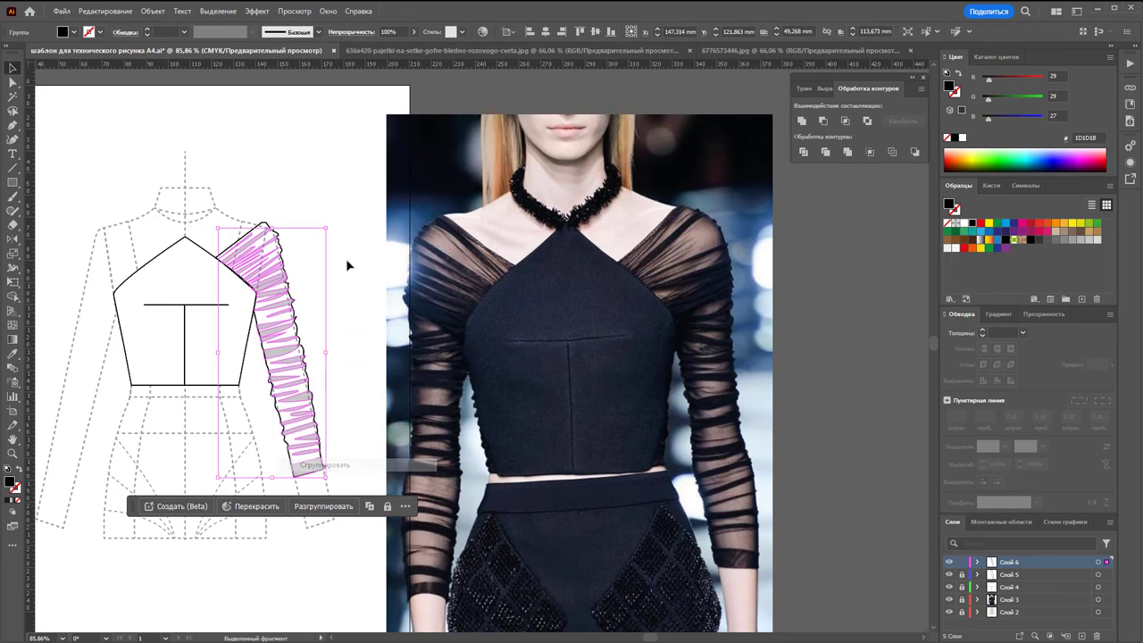
click(348, 262)
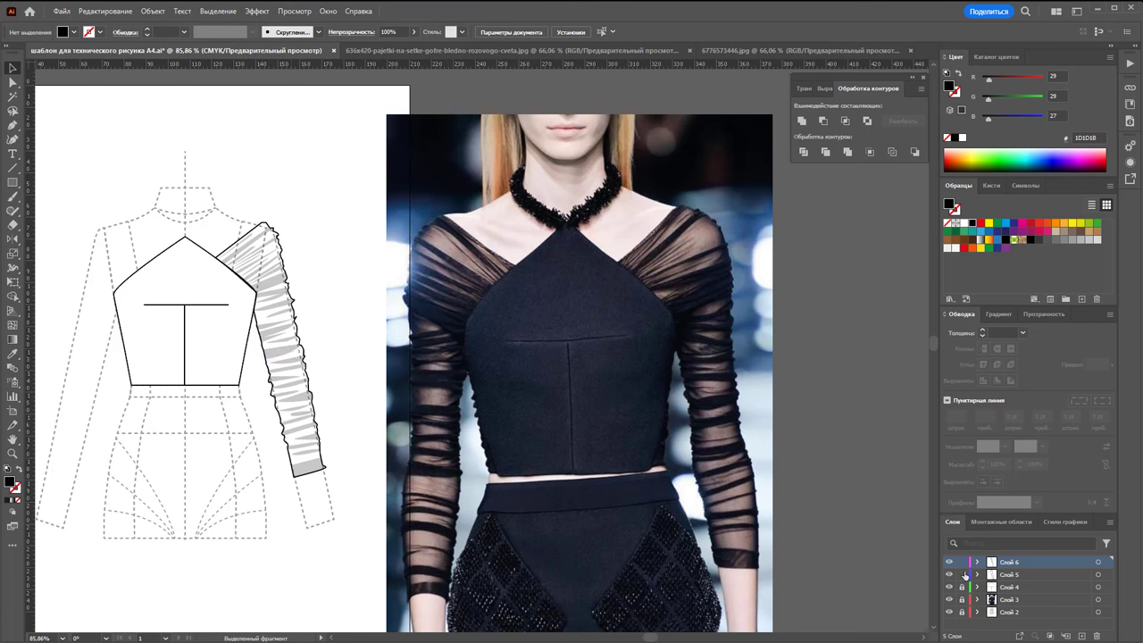
drag(326, 196, 235, 483)
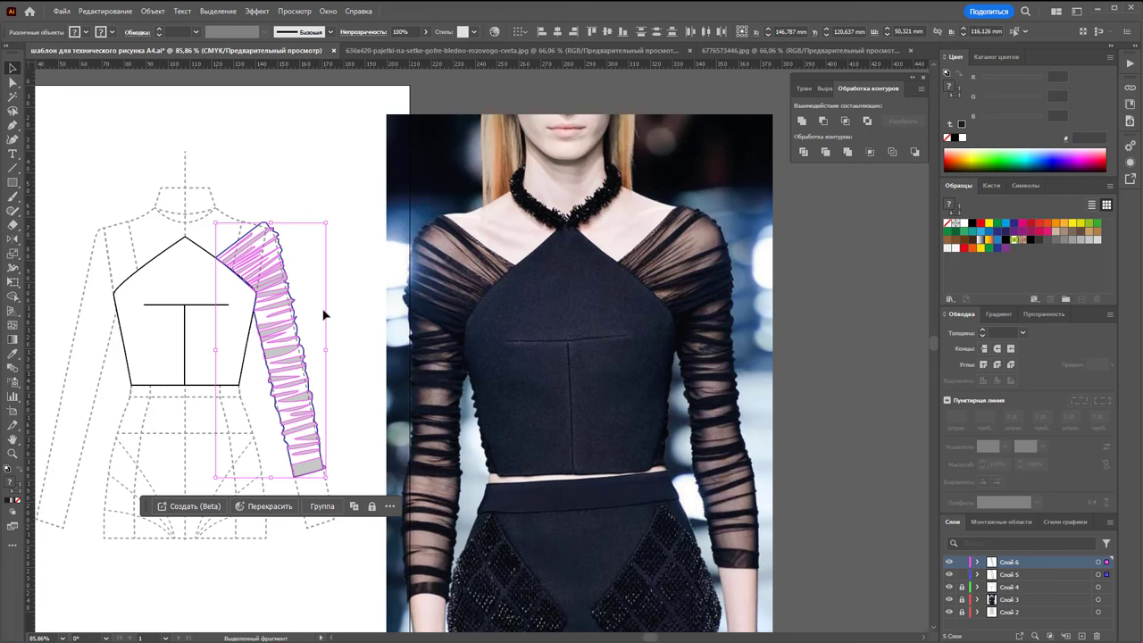
right_click(261, 319)
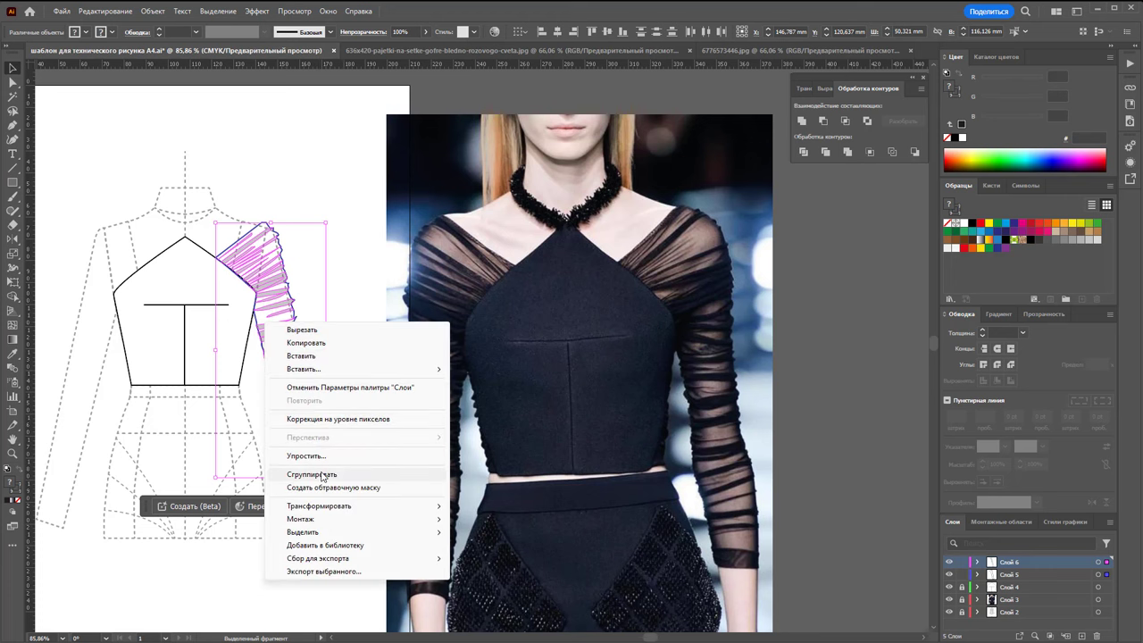
click(294, 475)
Delete the emptied layer Слой 5, leaving four layers.
click(1023, 574)
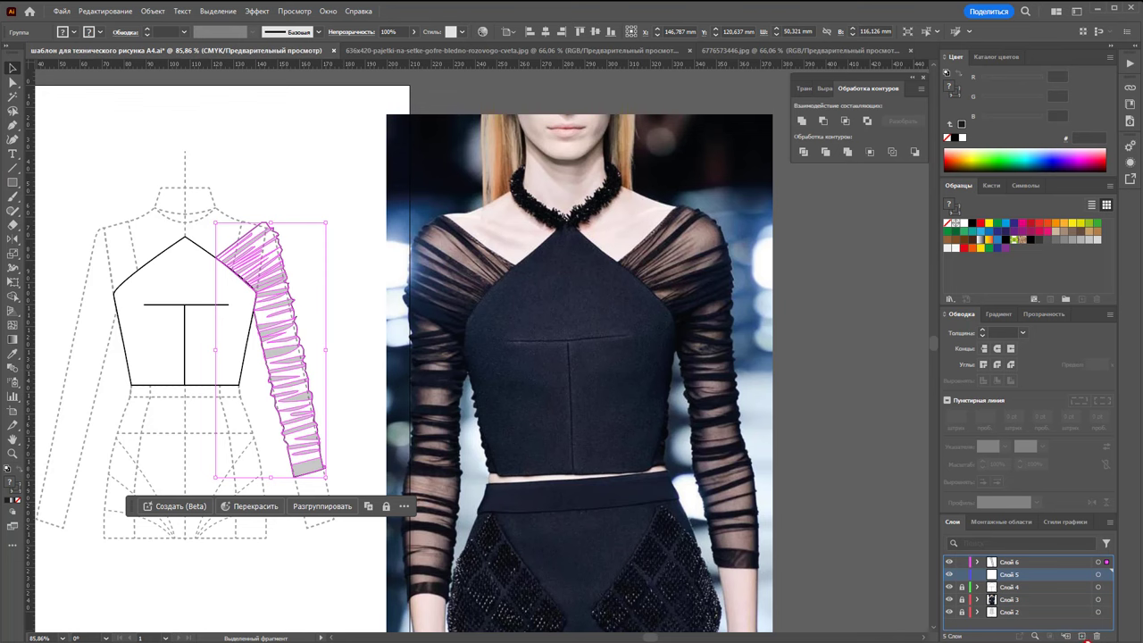
click(1097, 636)
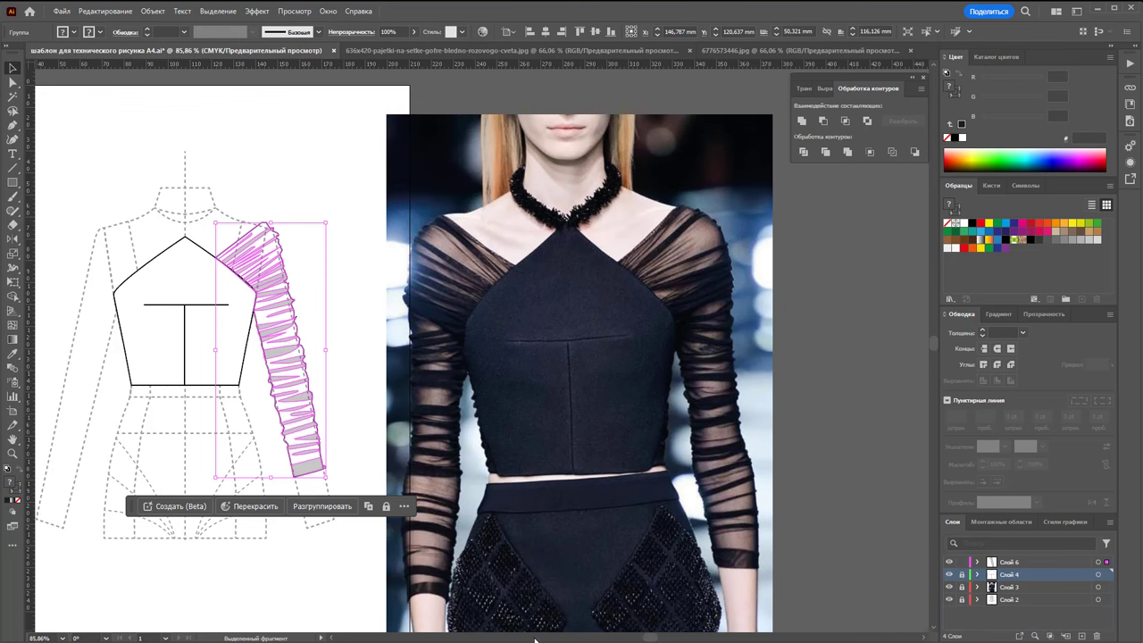
scroll(670, 636, left, 5)
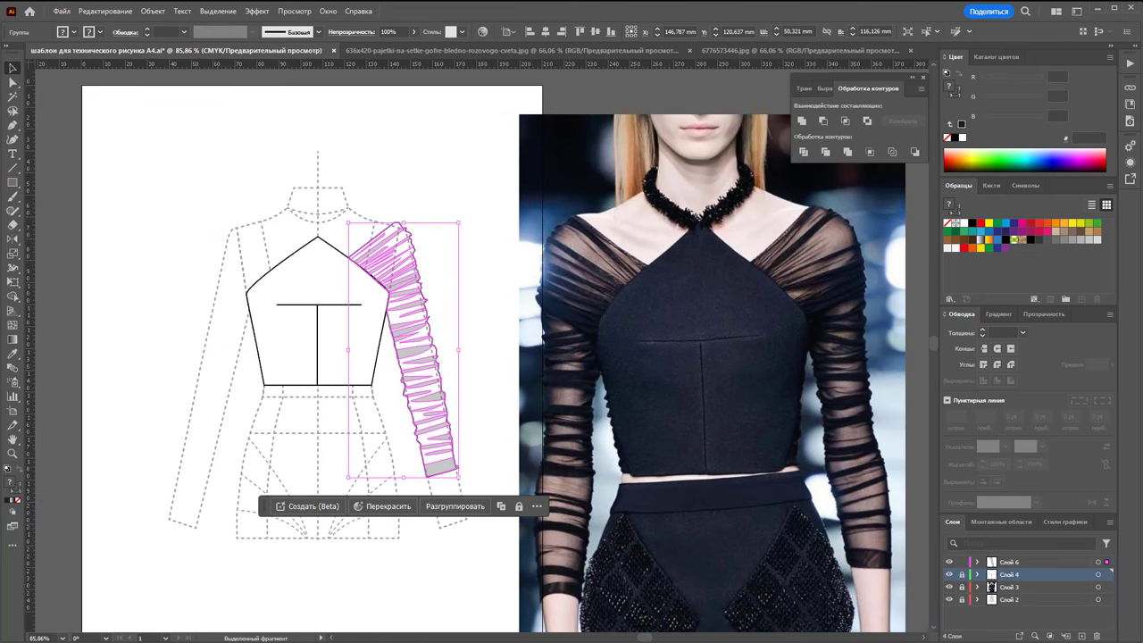
Reflect a copy of the ruched sleeve across the neck point onto the left arm.
key(o)
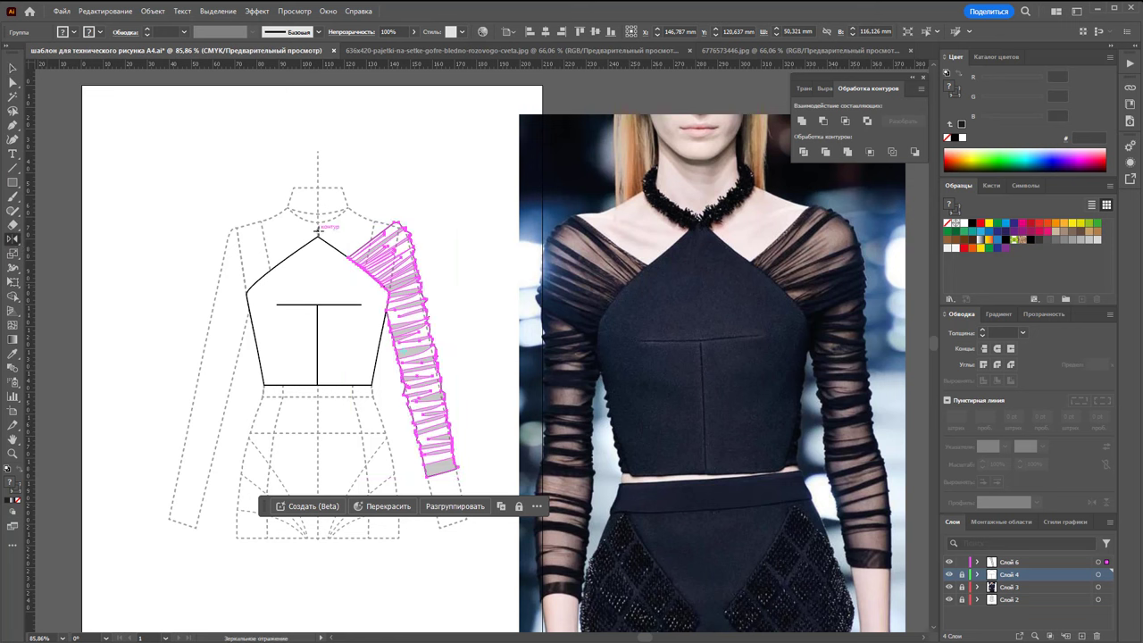
click(317, 234)
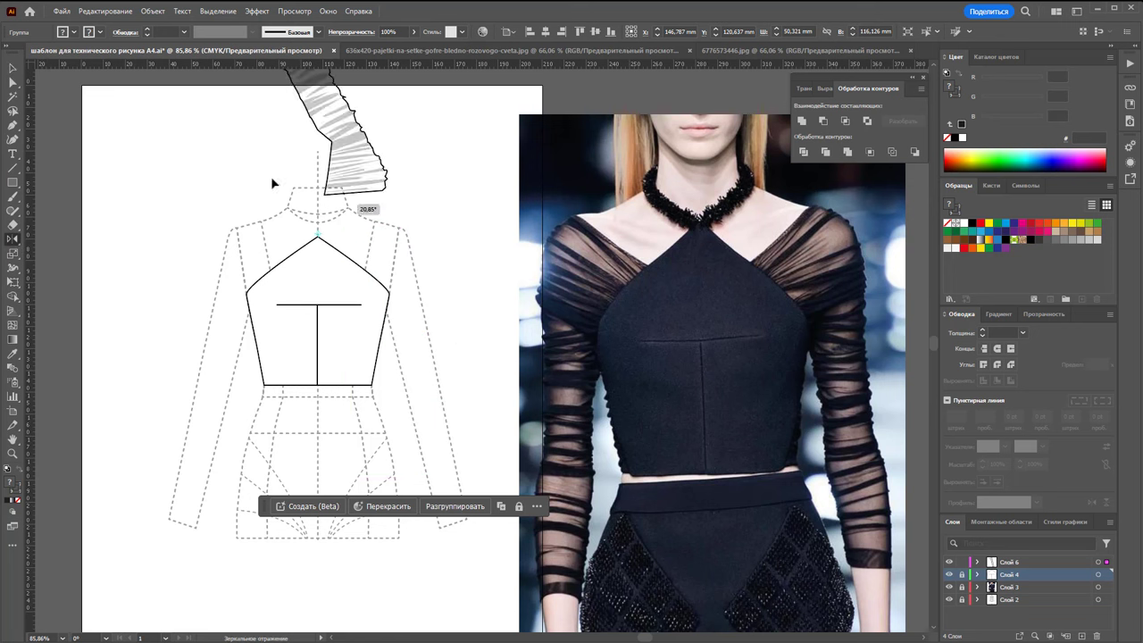
drag(377, 258, 134, 280)
click(13, 68)
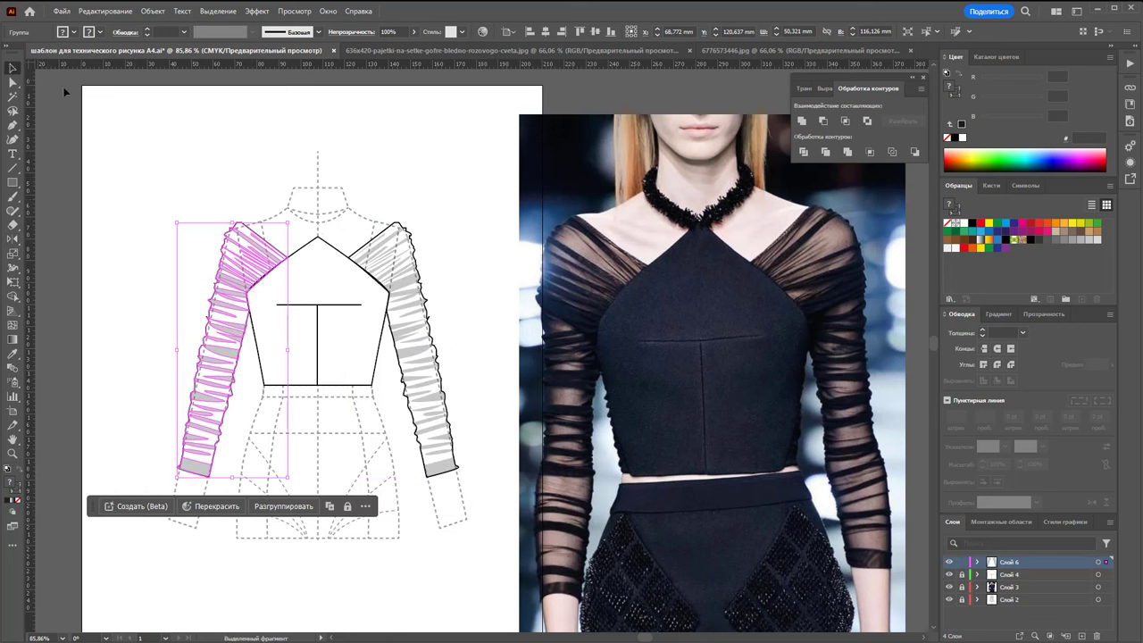
click(380, 176)
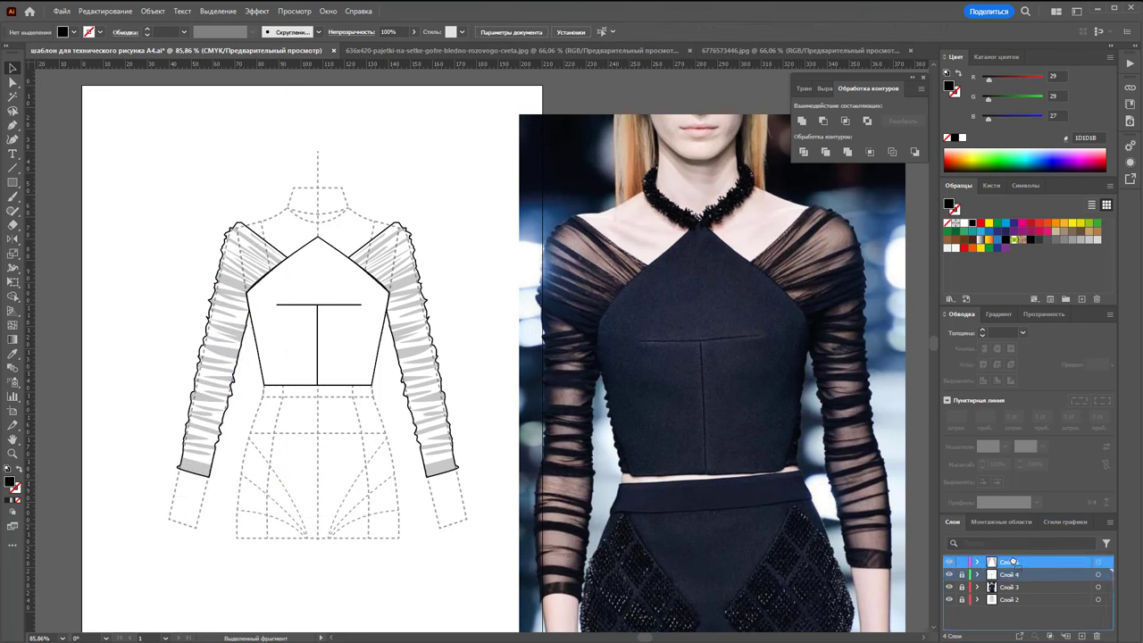
Move Слой 4 above Слой 6 and add a new empty layer, Слой 5, on top.
mouse_move(1015, 579)
mouse_down()
mouse_move(1016, 568)
mouse_move(1003, 603)
mouse_up()
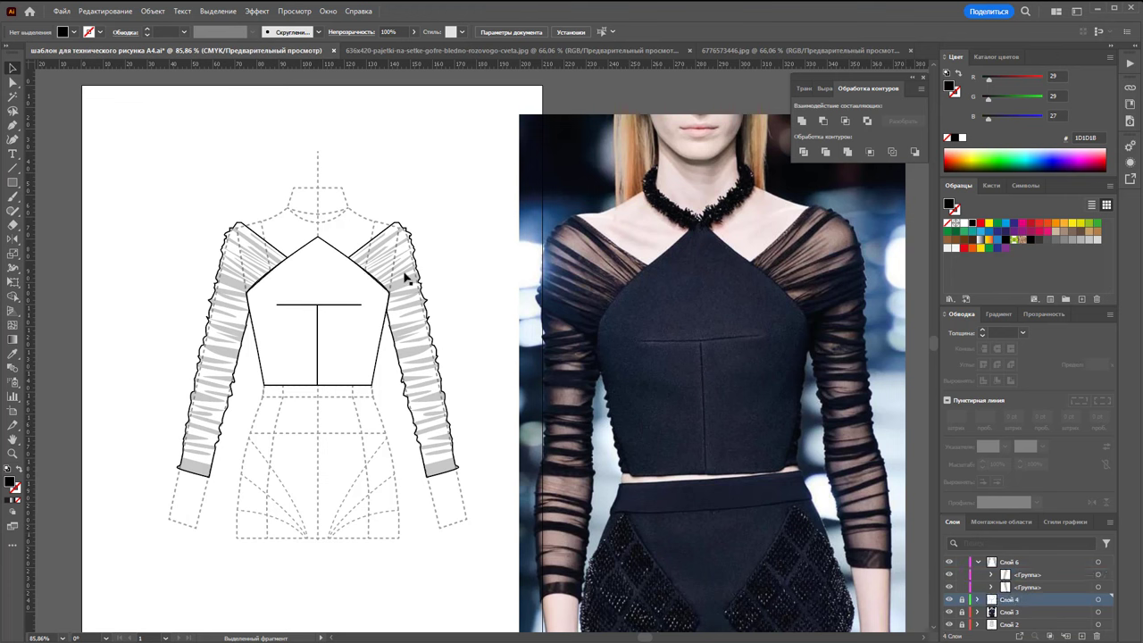
click(978, 563)
drag(1015, 576, 1015, 561)
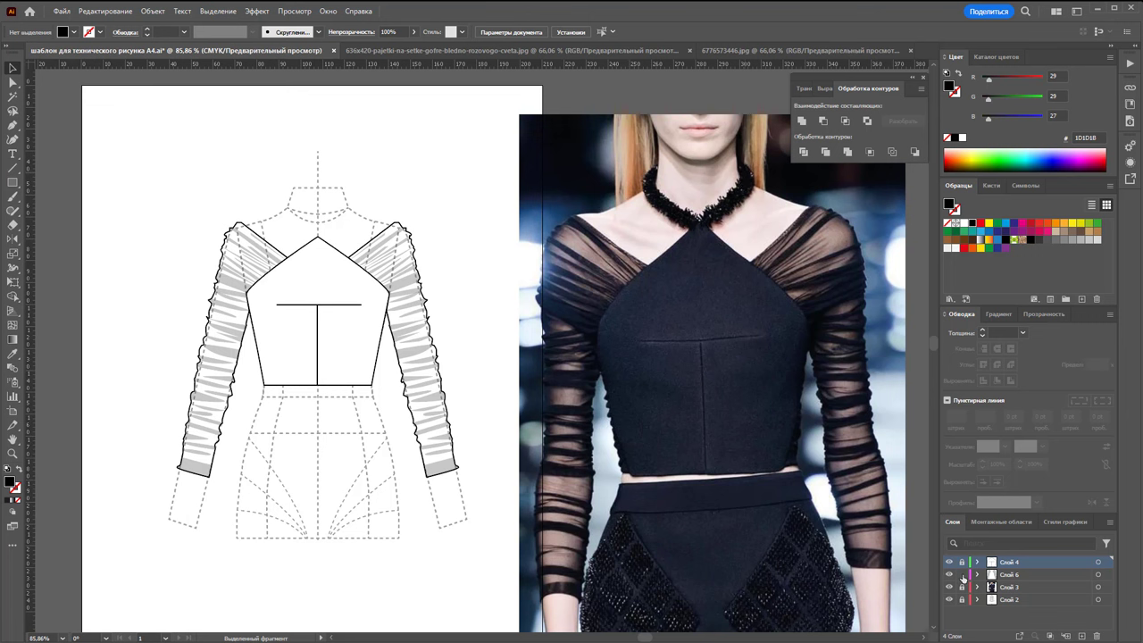
click(1081, 636)
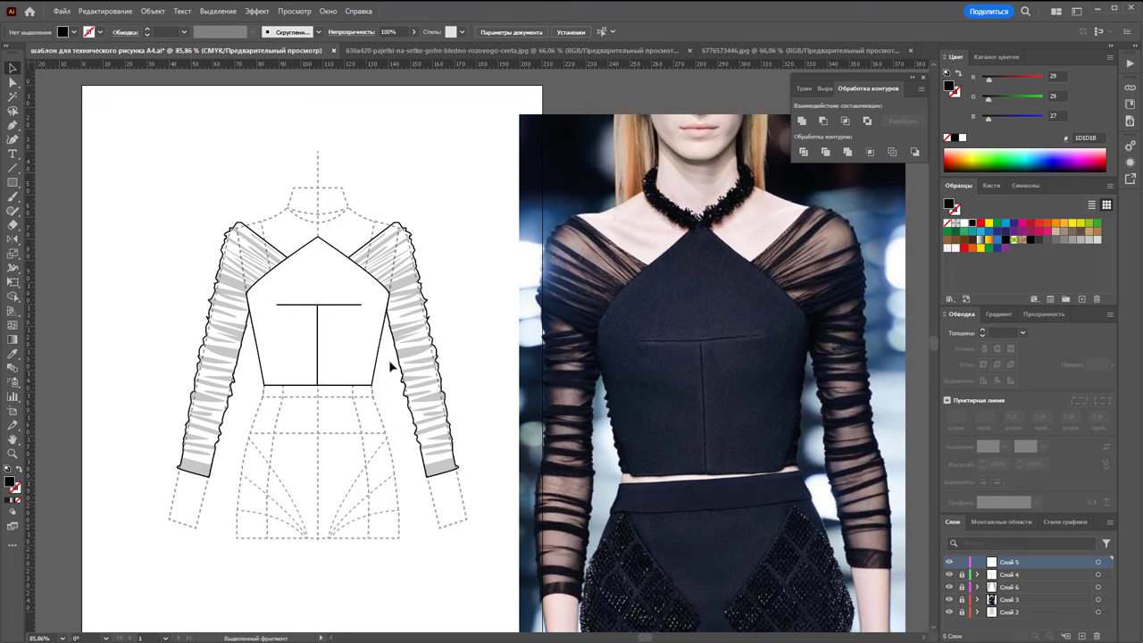
click(14, 452)
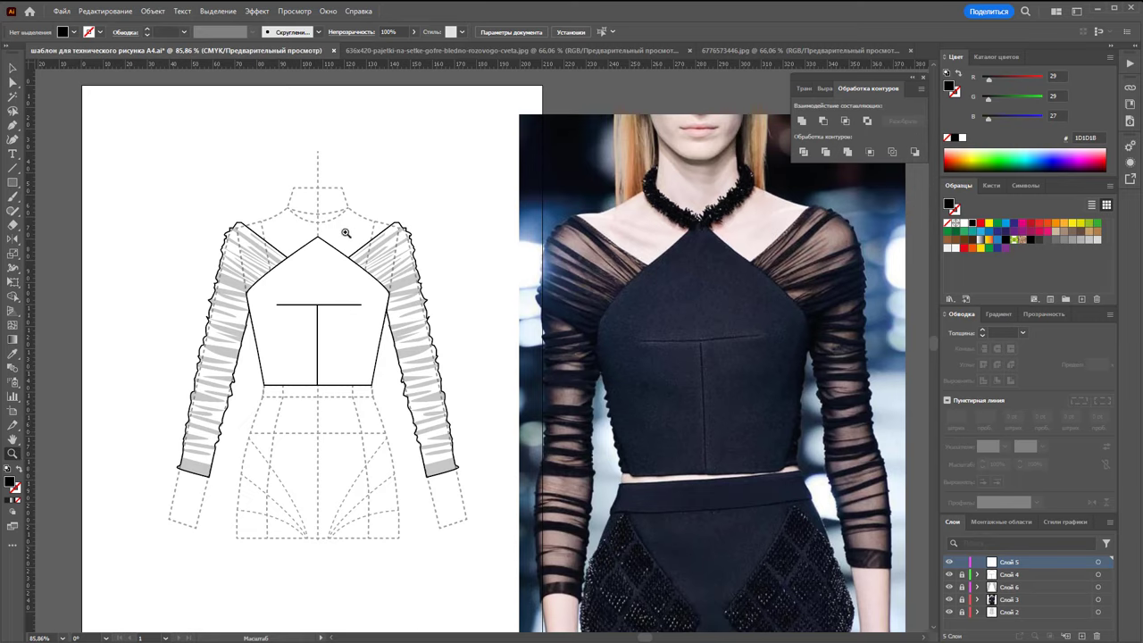
Draw a solid black curved strap from the bodice apex up toward the right of the neck.
drag(346, 233, 395, 263)
scroll(821, 354, up, 3)
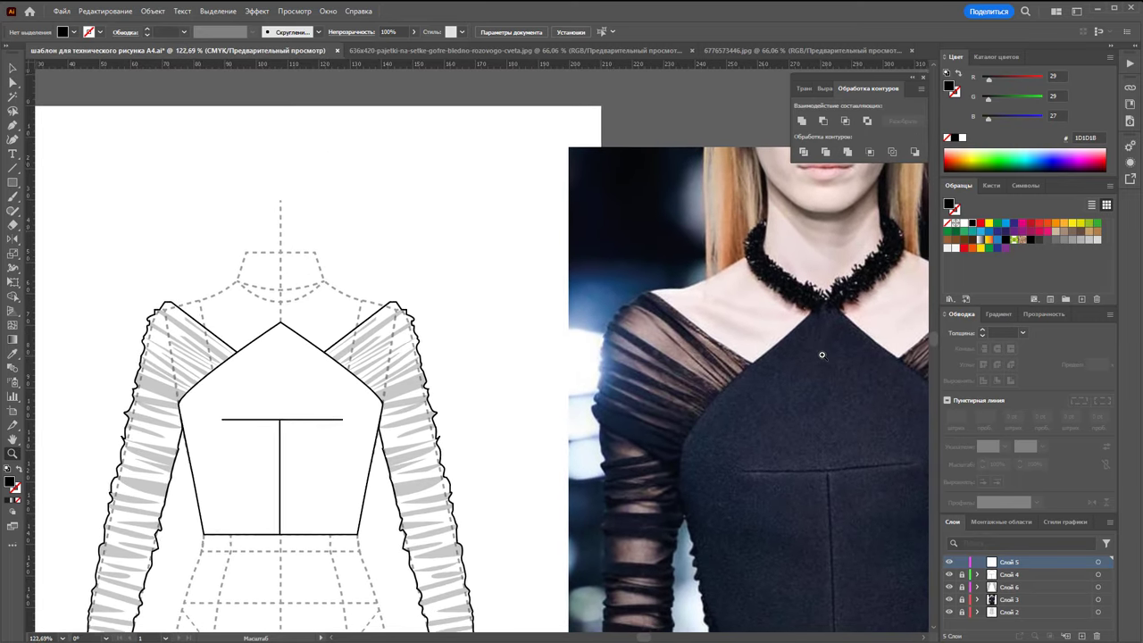
click(12, 125)
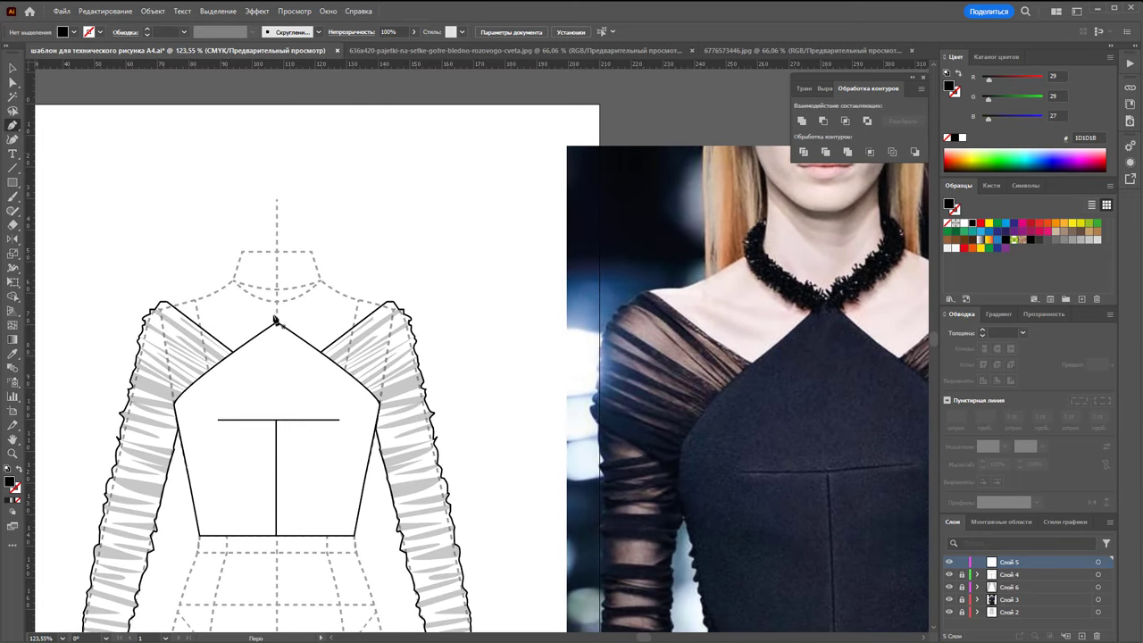
click(277, 320)
mouse_move(336, 295)
mouse_down()
mouse_move(327, 278)
mouse_move(278, 319)
mouse_up()
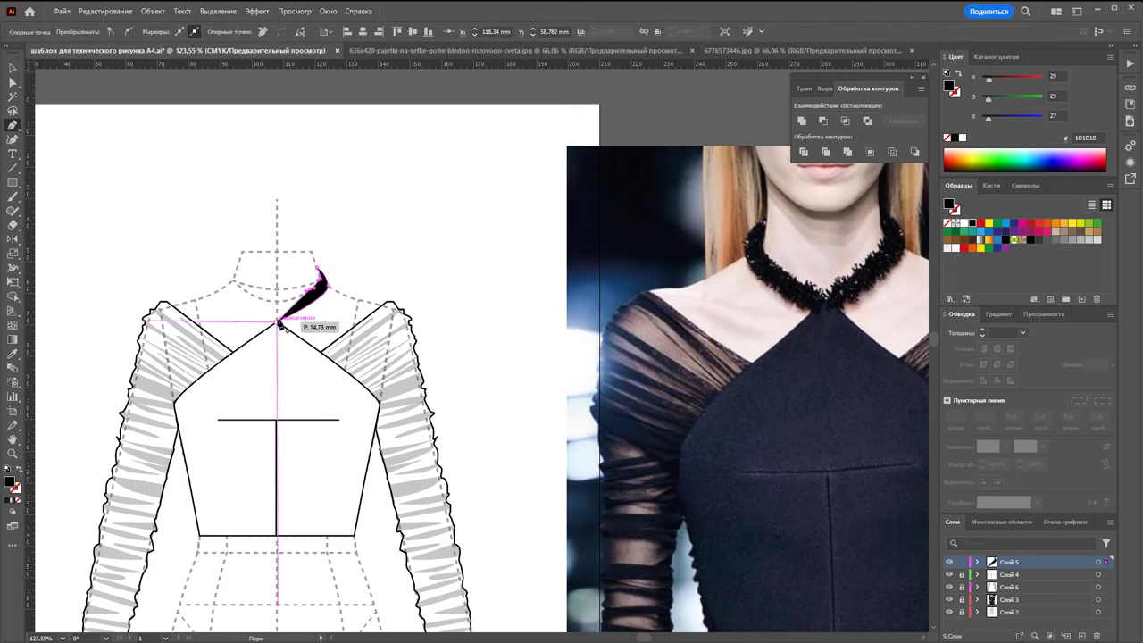
drag(278, 320, 279, 333)
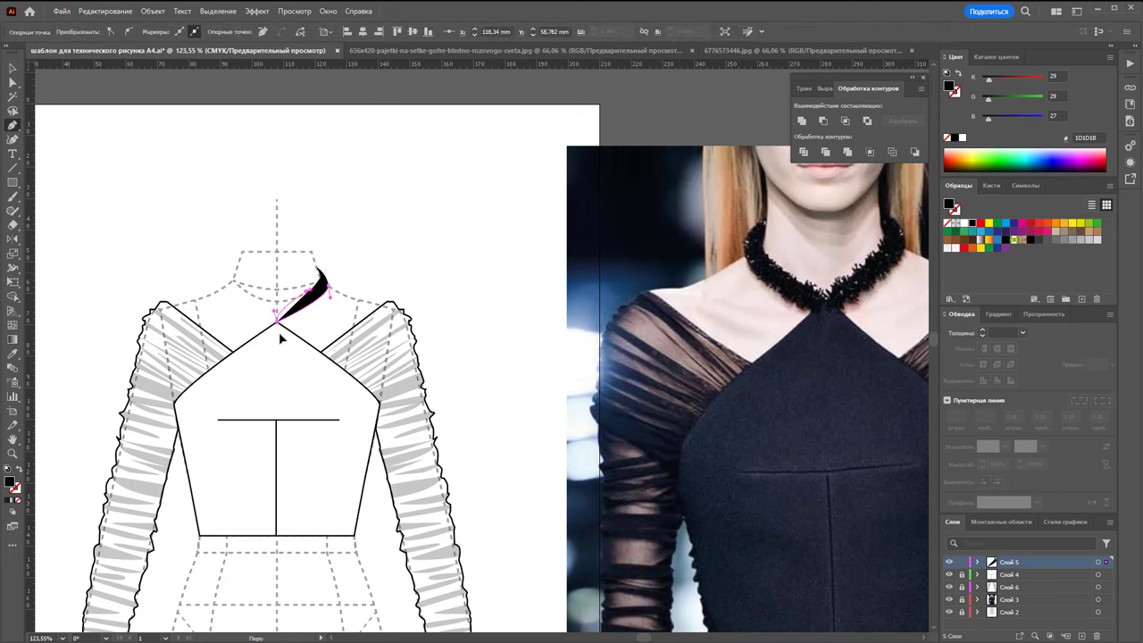
click(13, 68)
Swap the strap's fill and stroke so it becomes an unfilled outline.
click(431, 243)
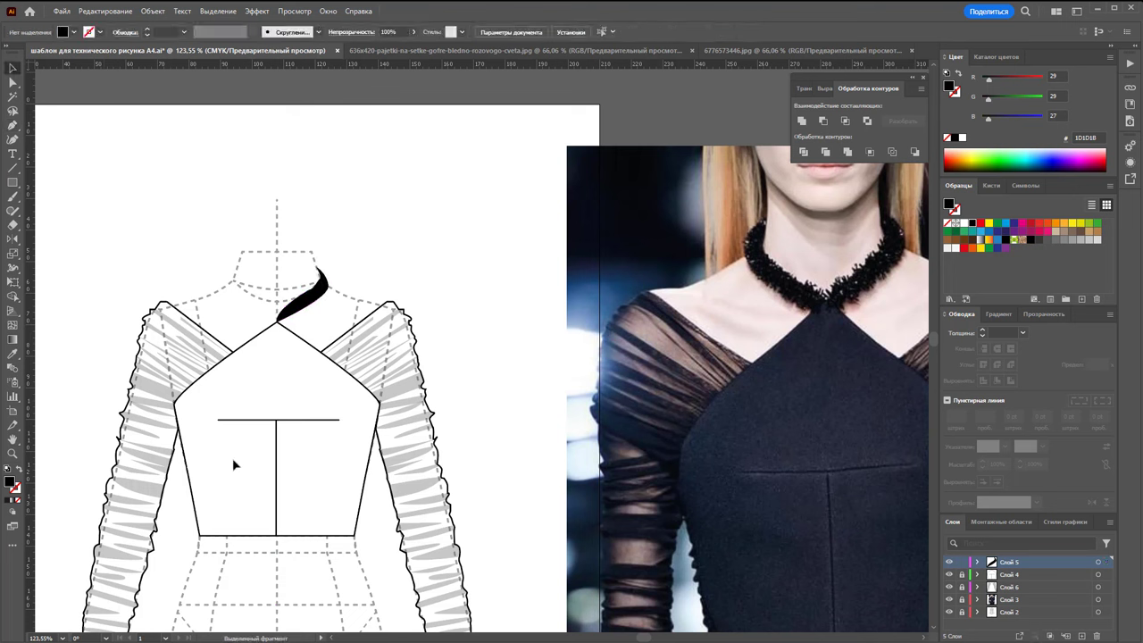
click(309, 307)
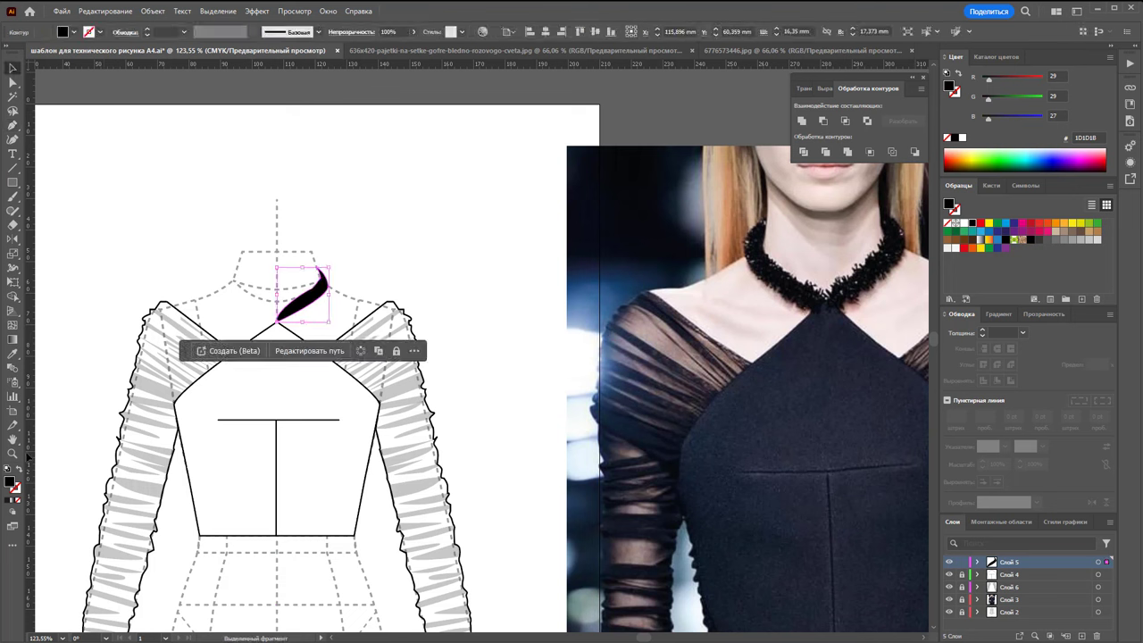
click(19, 472)
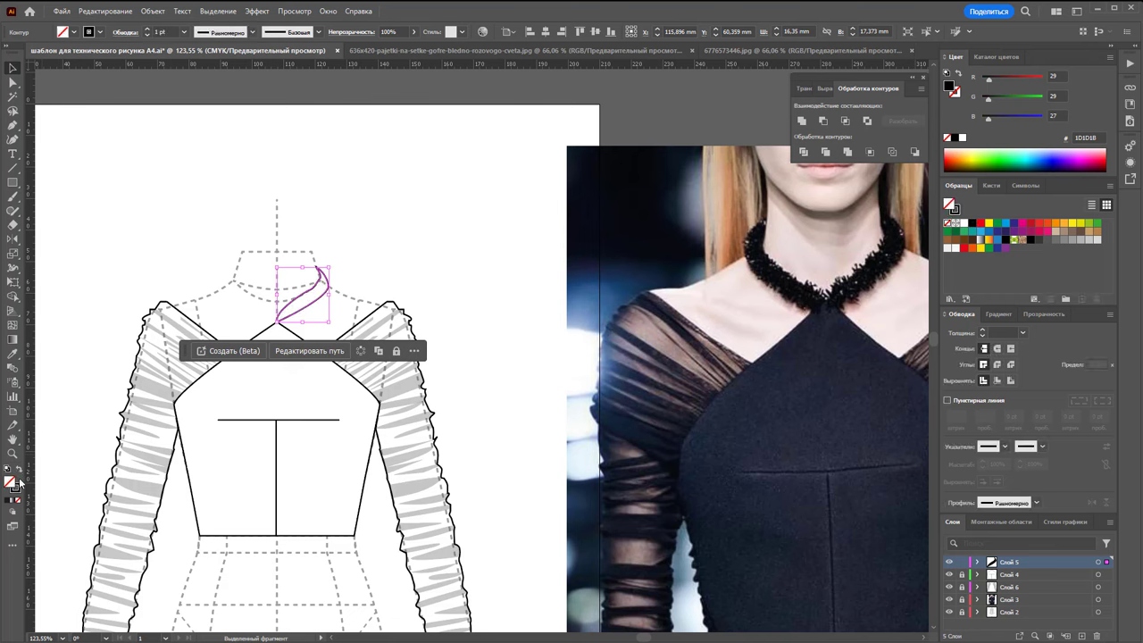
click(368, 280)
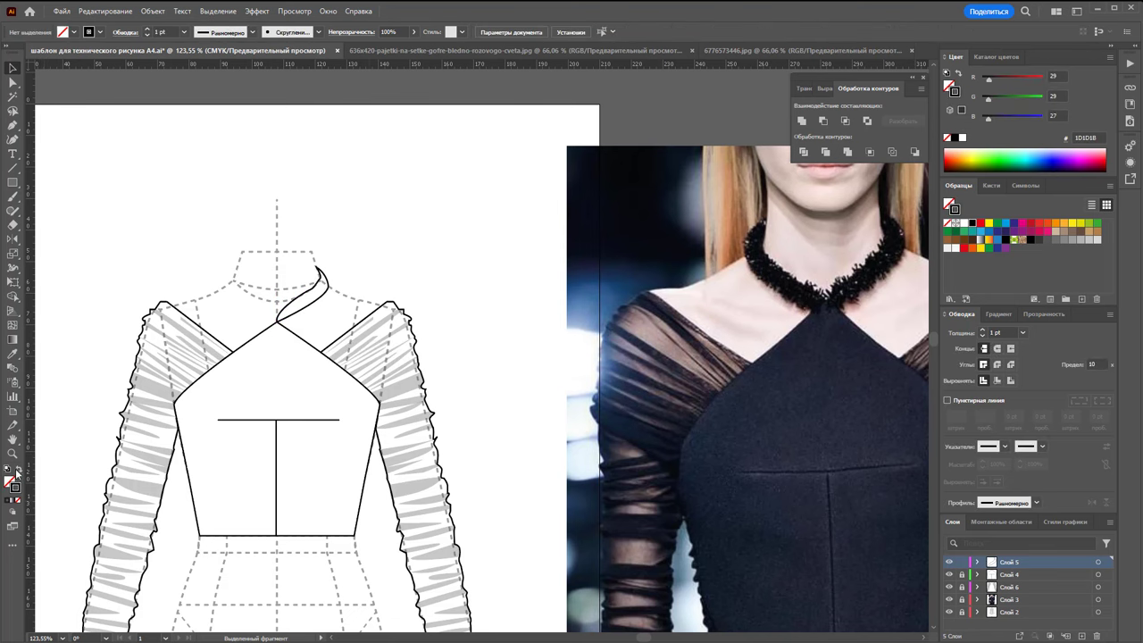
click(12, 453)
drag(307, 270, 587, 321)
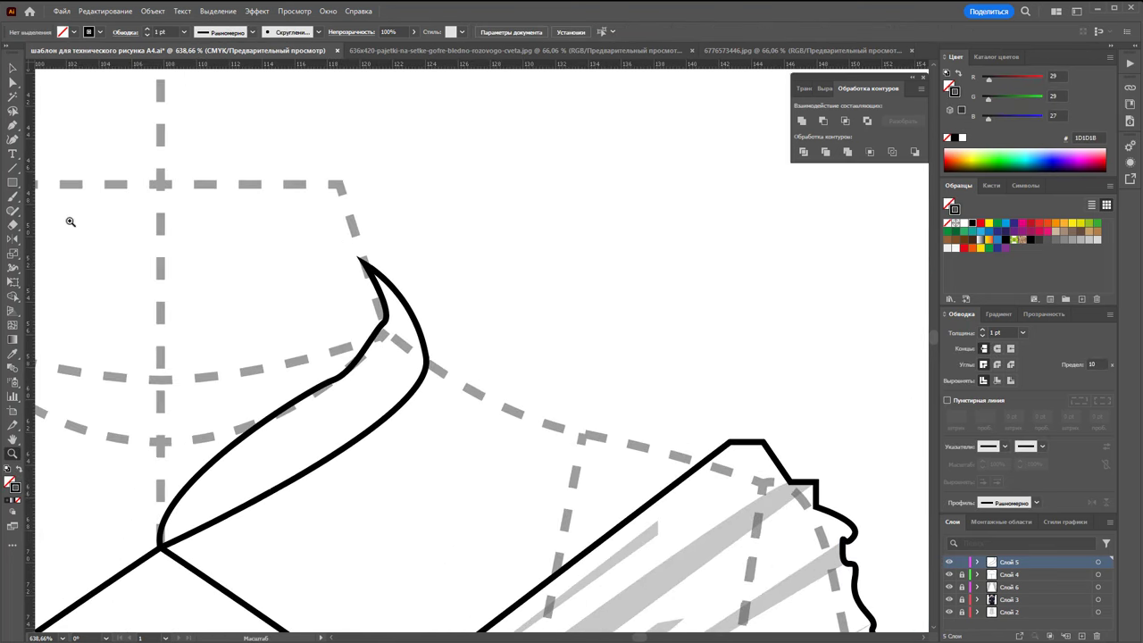
Draw a closed inner curved strand from the strap tip down to the bottom junction.
key(p)
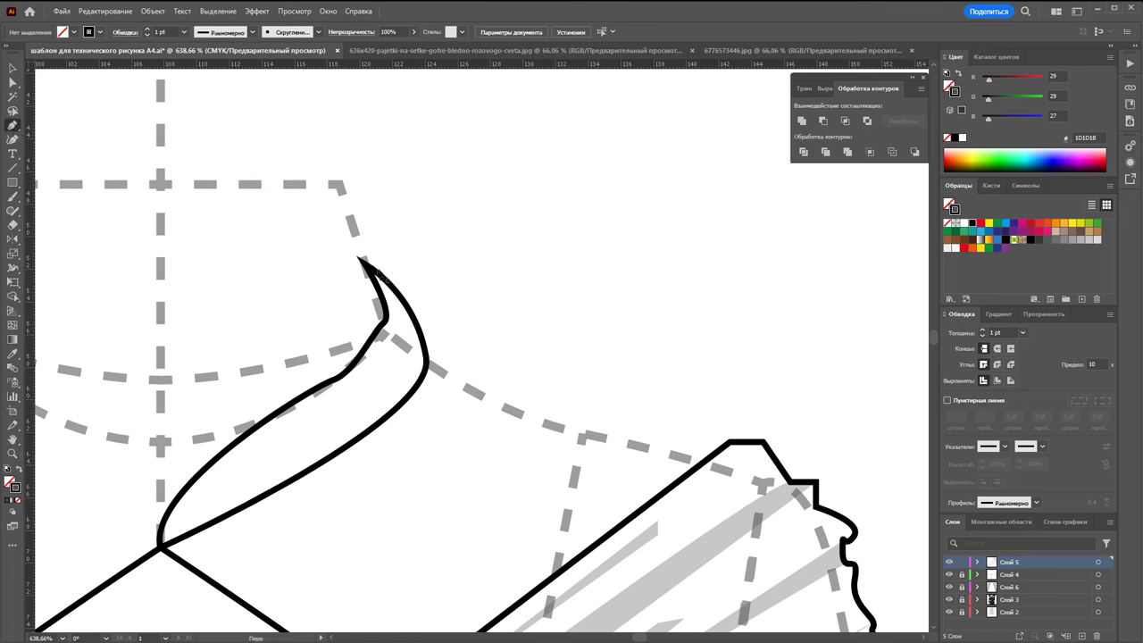
click(375, 269)
click(408, 342)
click(401, 381)
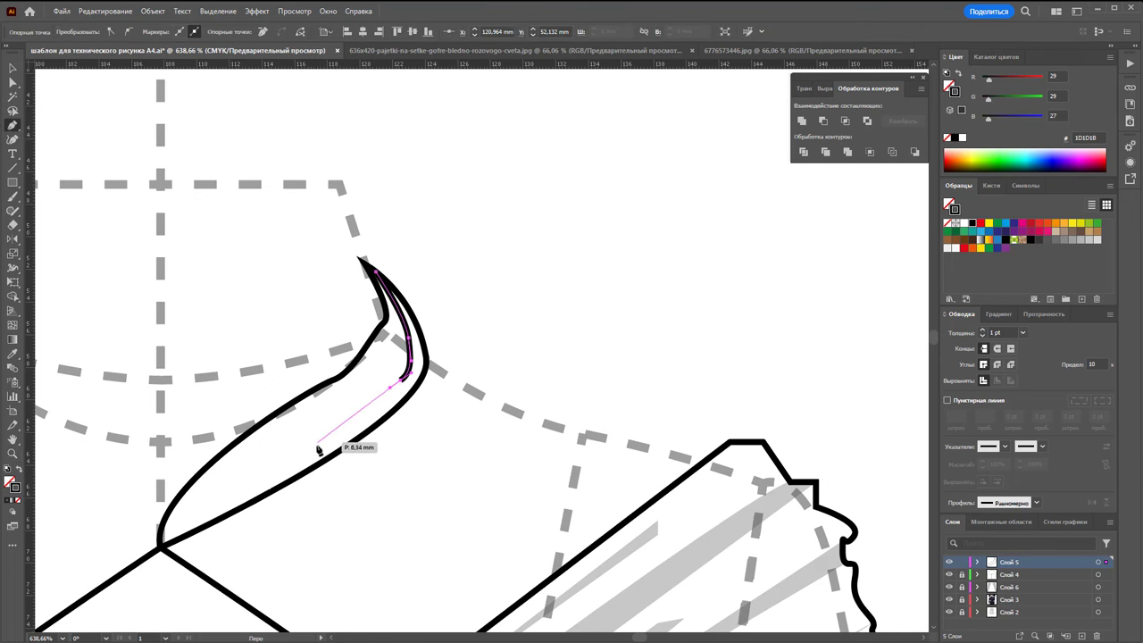
drag(167, 540, 190, 511)
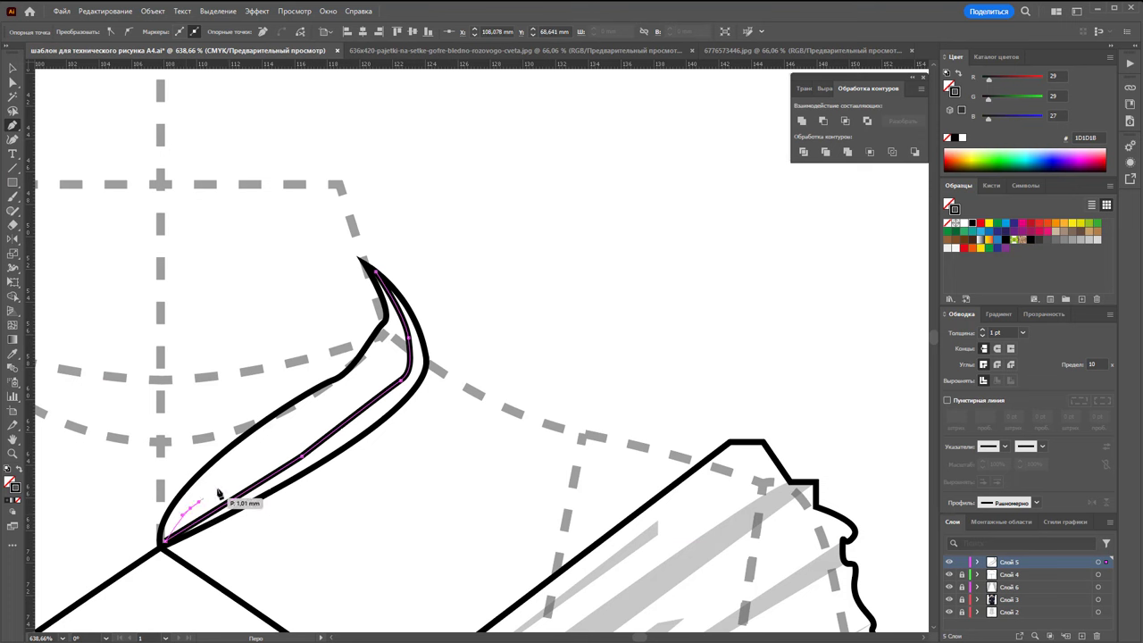
drag(368, 381, 398, 337)
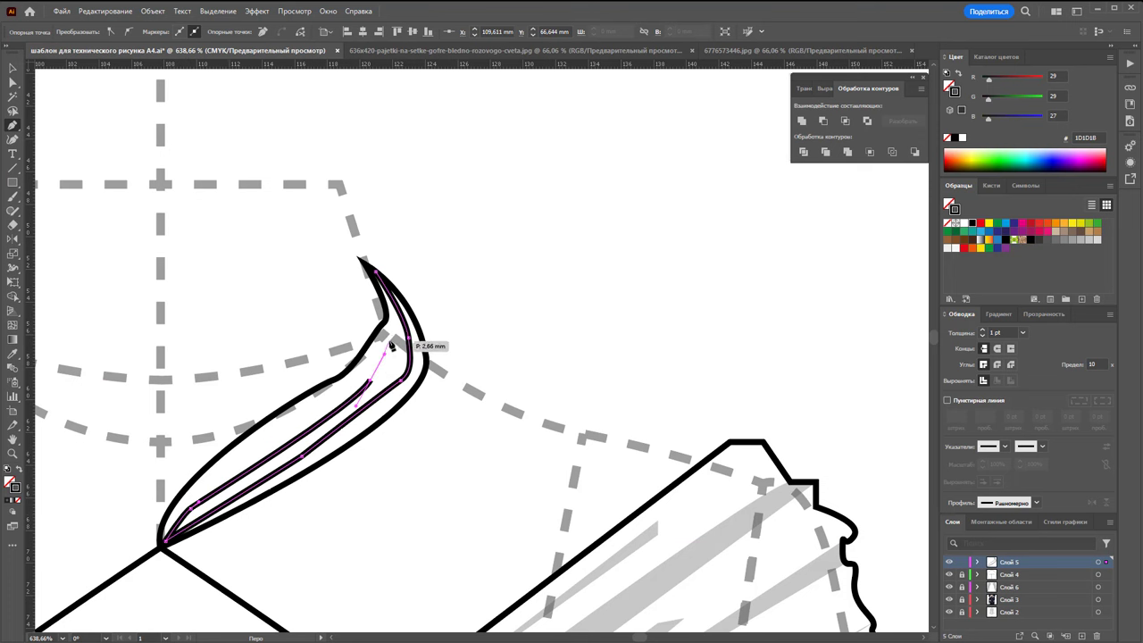
click(375, 269)
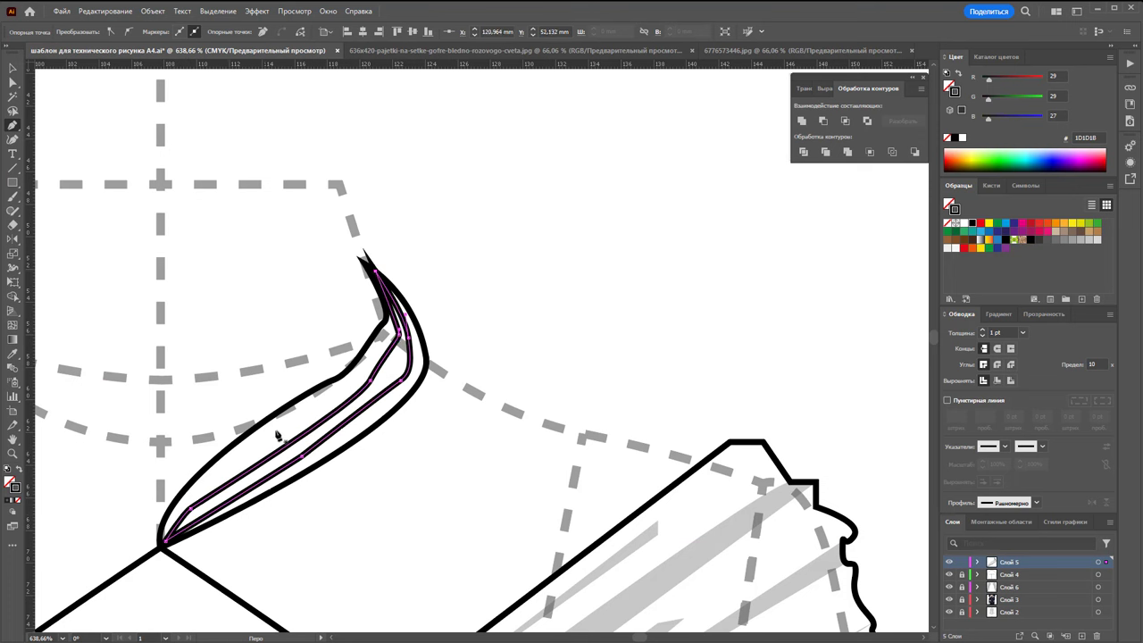
Give all the curved strap lines Round Join corners.
click(12, 68)
click(429, 245)
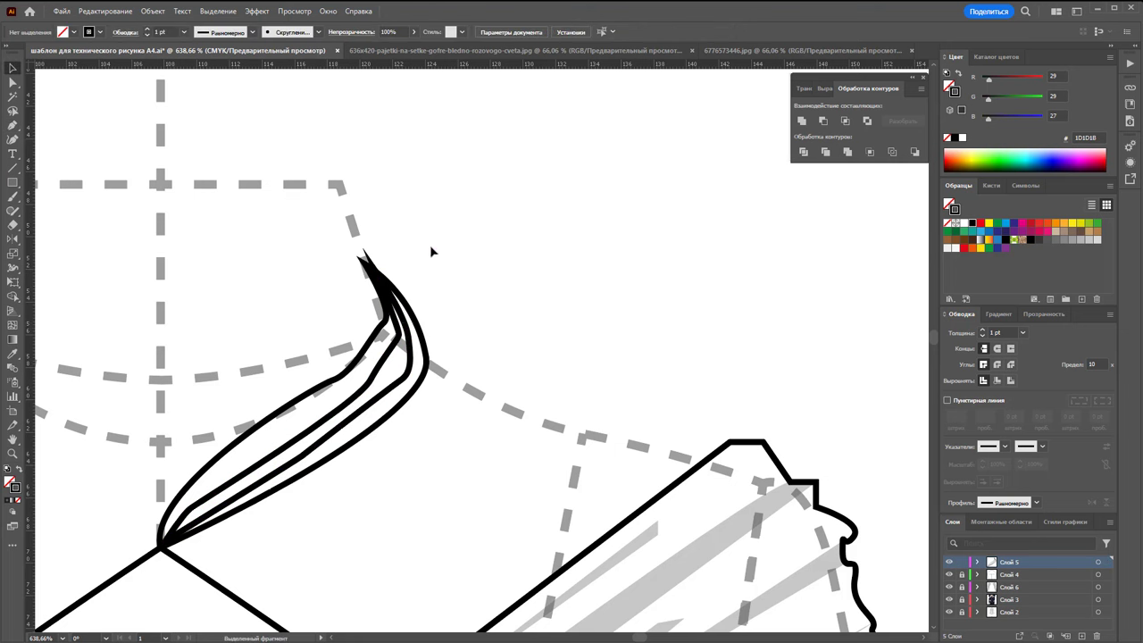
drag(429, 244, 343, 330)
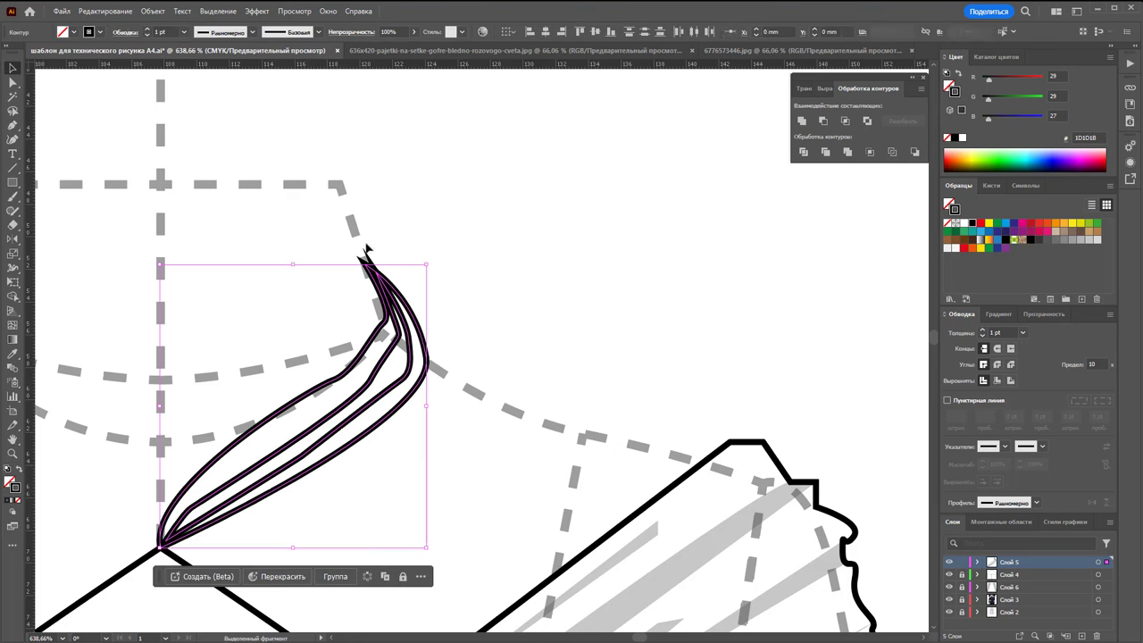
click(998, 365)
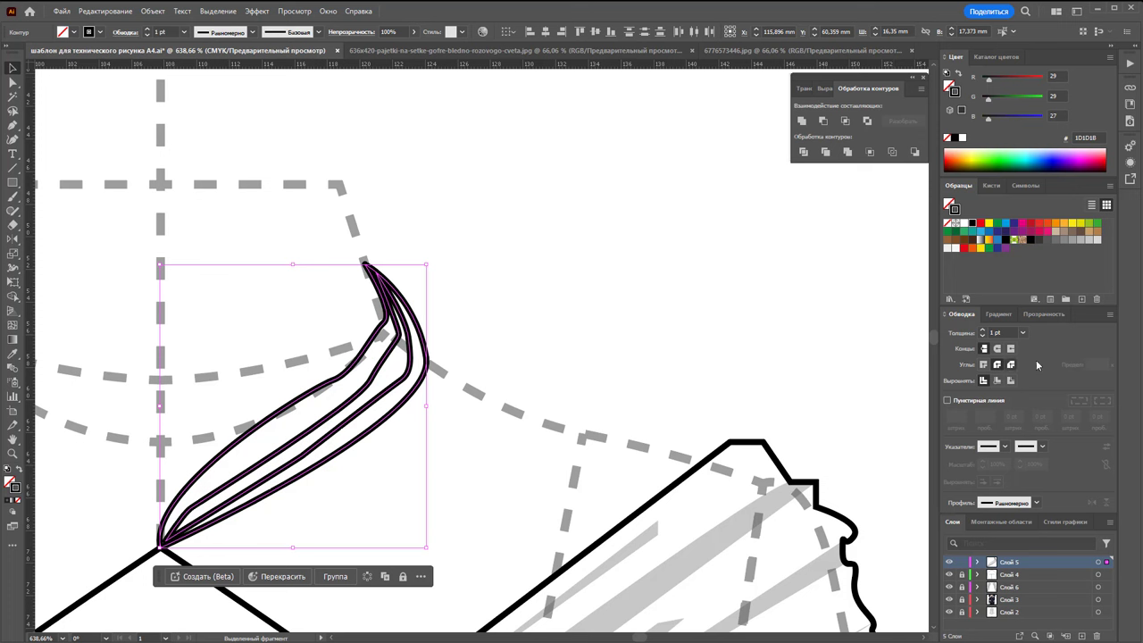
click(593, 268)
scroll(536, 261, down, 3)
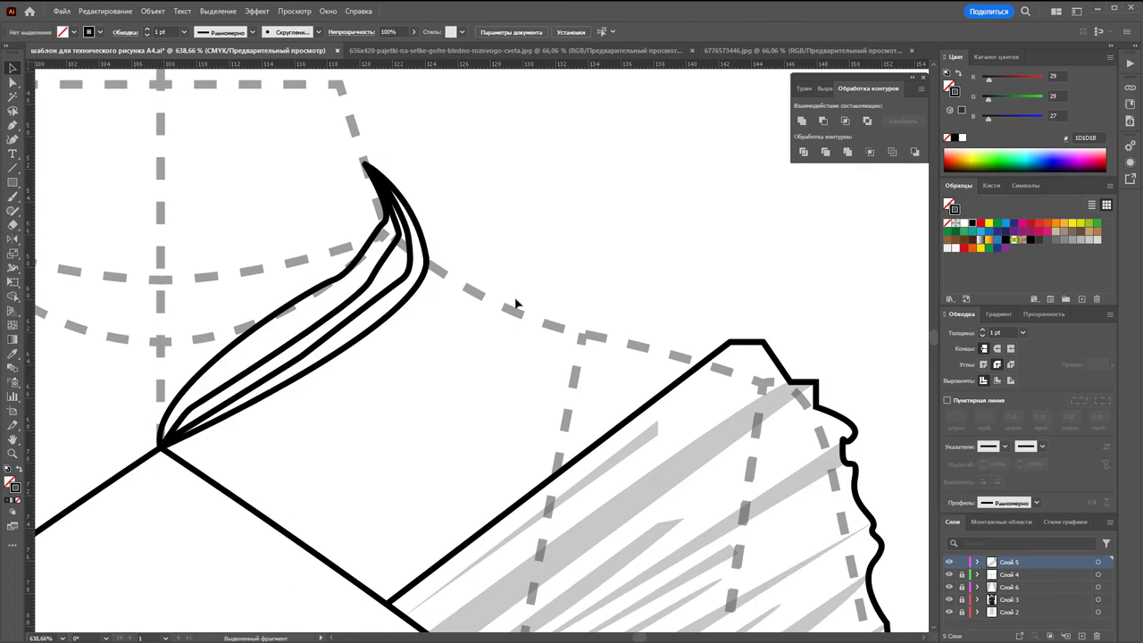
drag(457, 160, 332, 316)
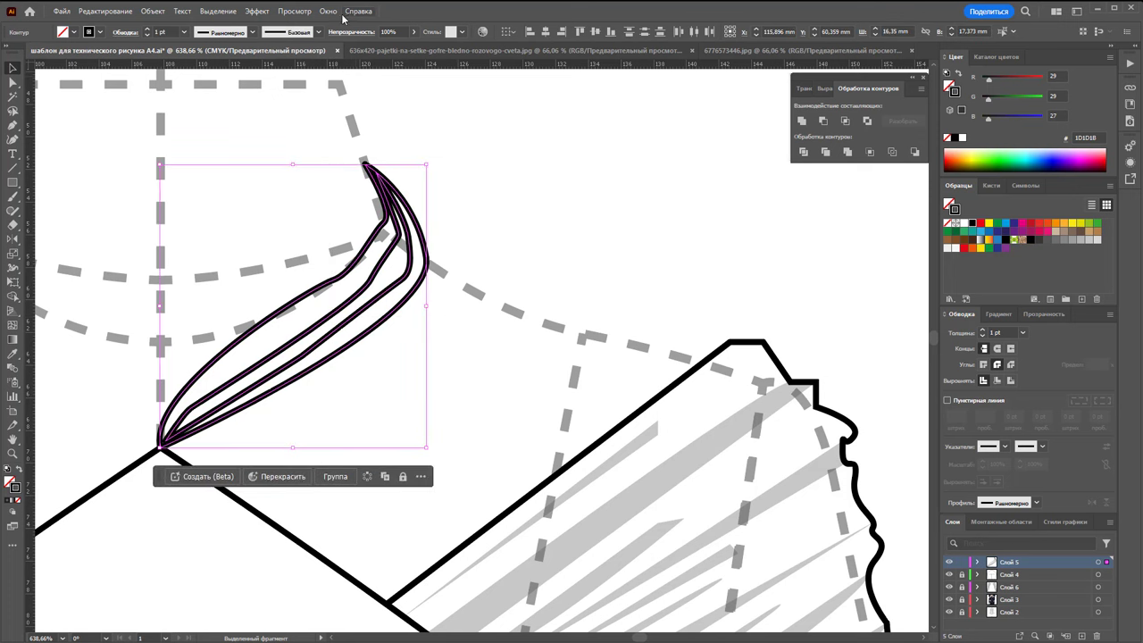
Apply a Roughen effect with Size 11% and Details 72 to the strap lines.
click(294, 11)
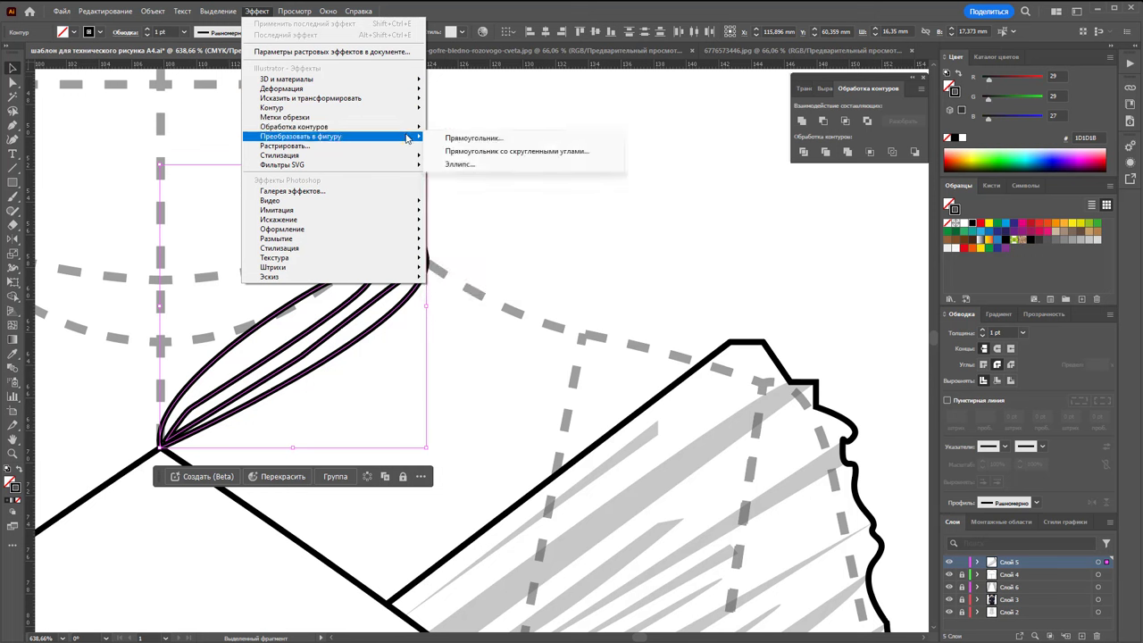
mouse_move(311, 98)
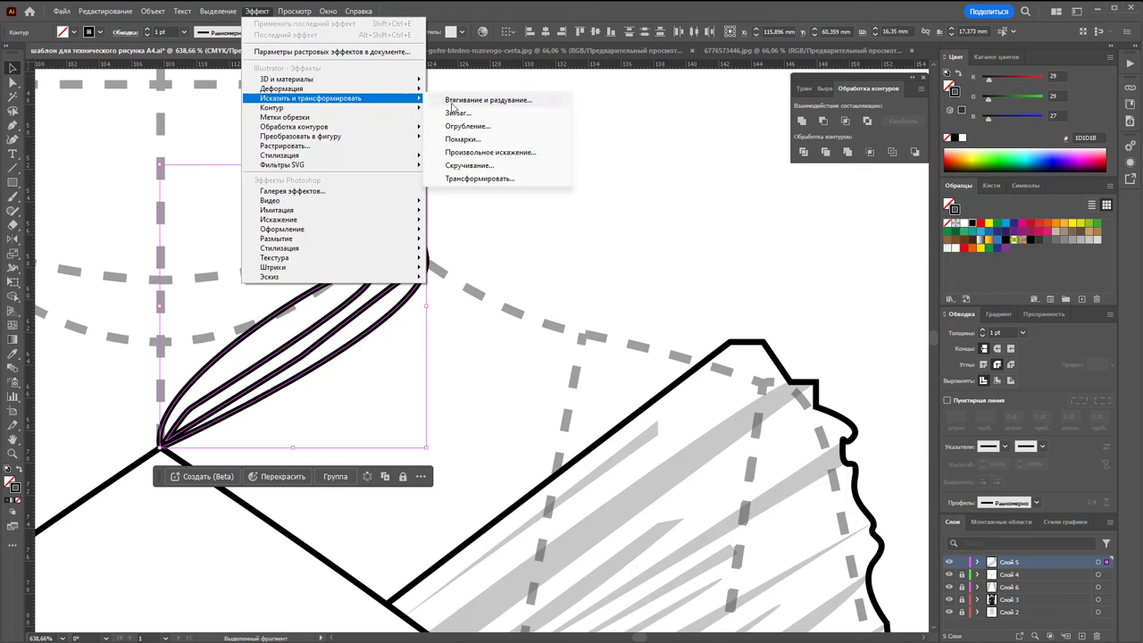
click(468, 126)
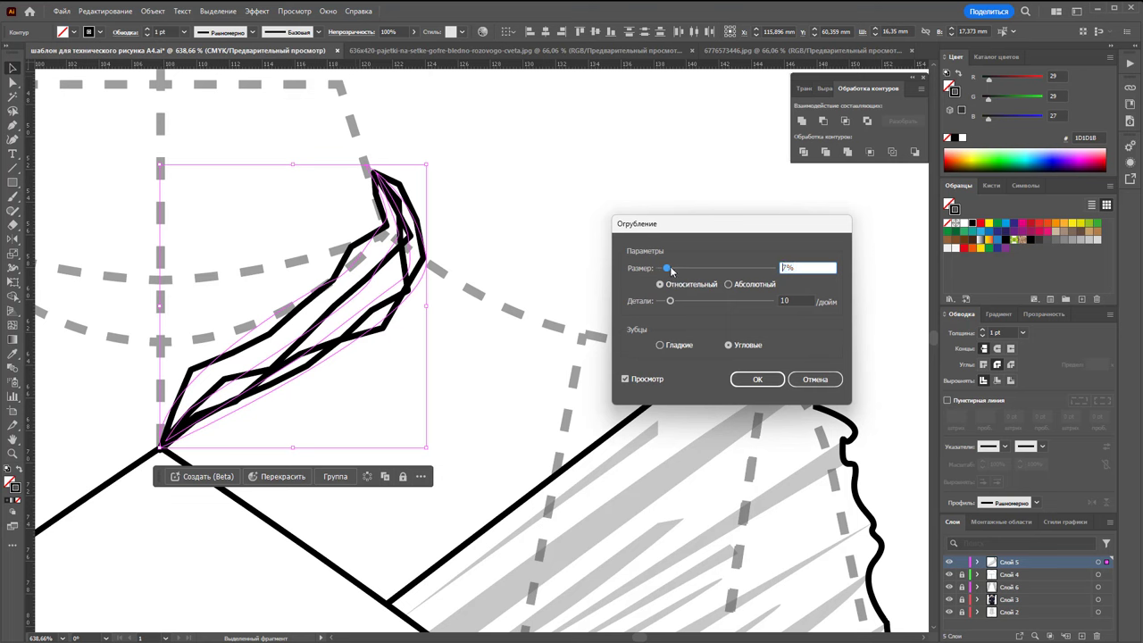
mouse_move(670, 270)
mouse_down()
mouse_move(684, 302)
mouse_move(696, 302)
mouse_move(672, 306)
mouse_move(683, 302)
mouse_up()
text(15)
click(661, 345)
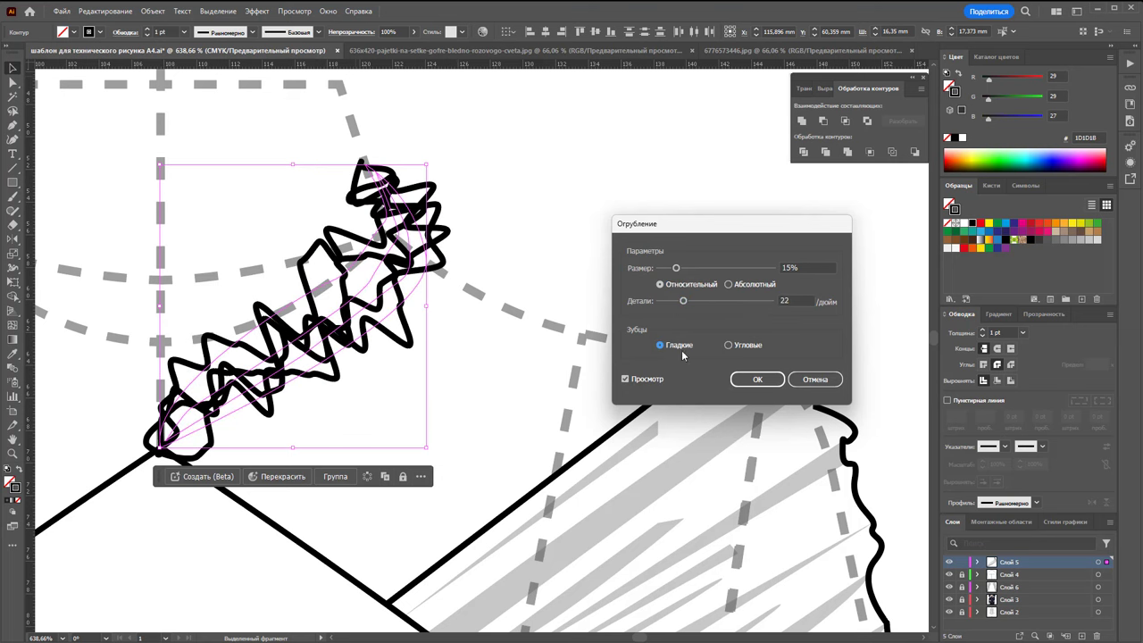
click(728, 346)
drag(702, 267, 698, 268)
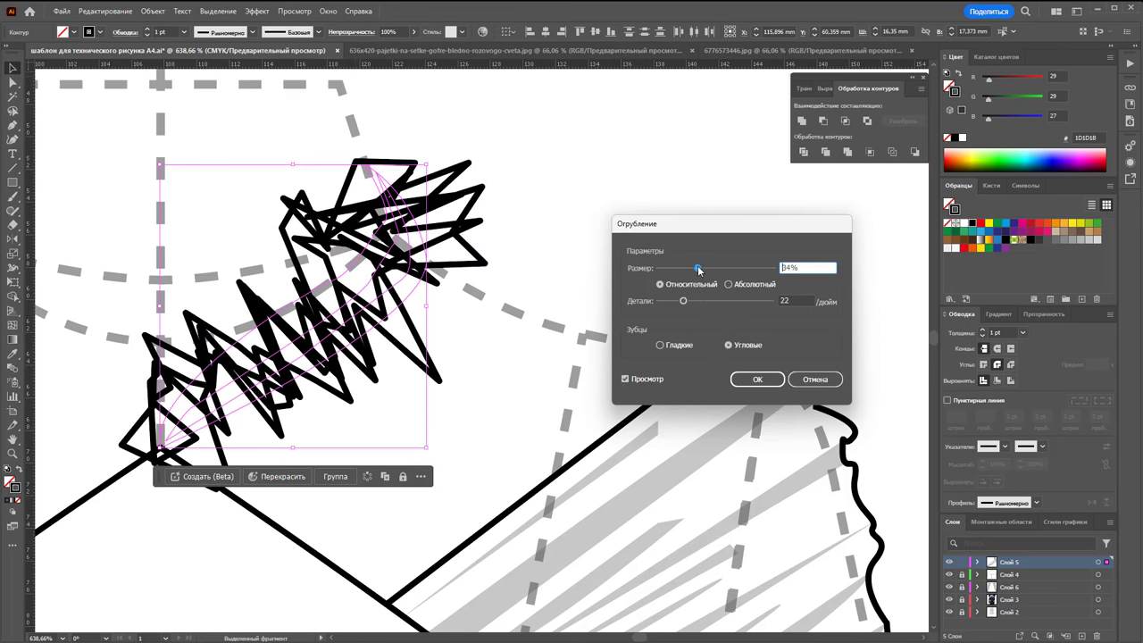
click(728, 284)
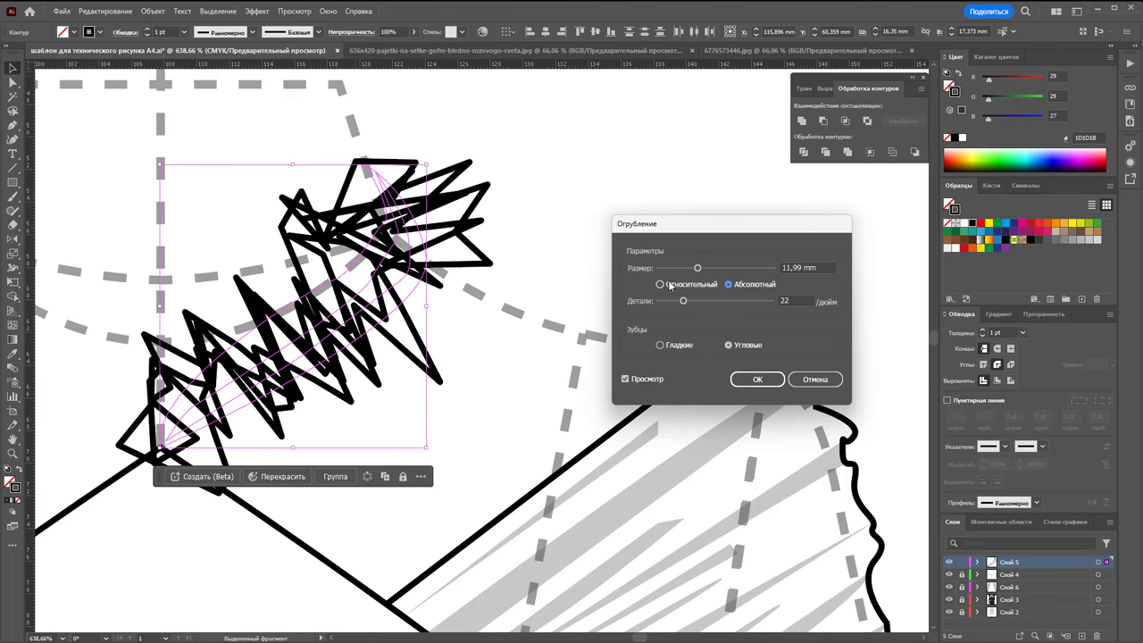
click(659, 284)
drag(697, 268, 730, 269)
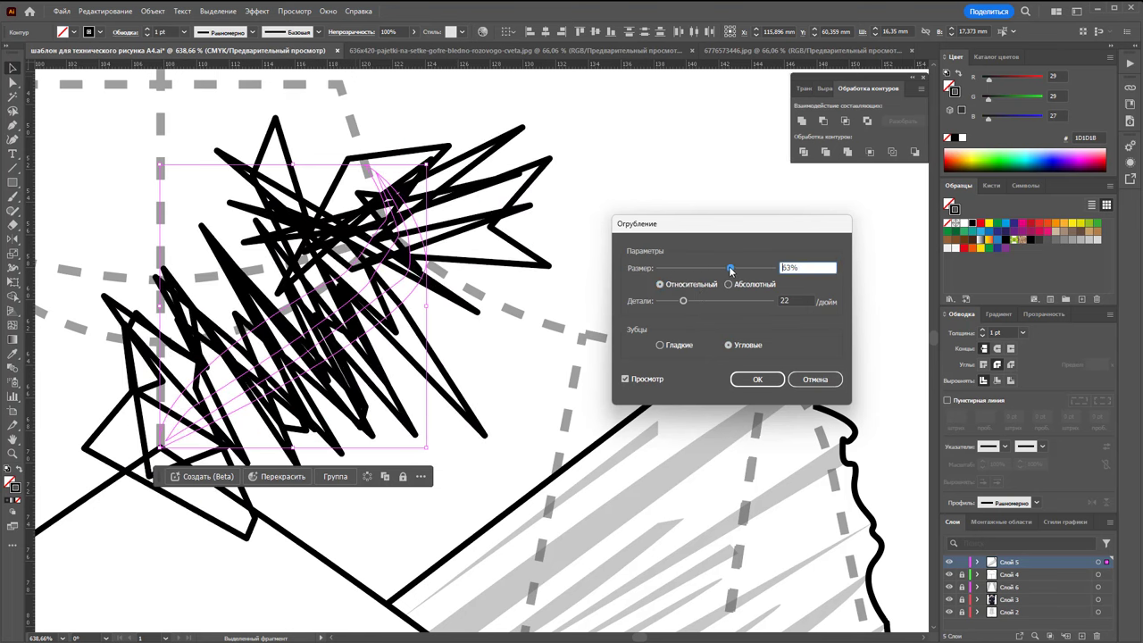
drag(683, 301, 756, 300)
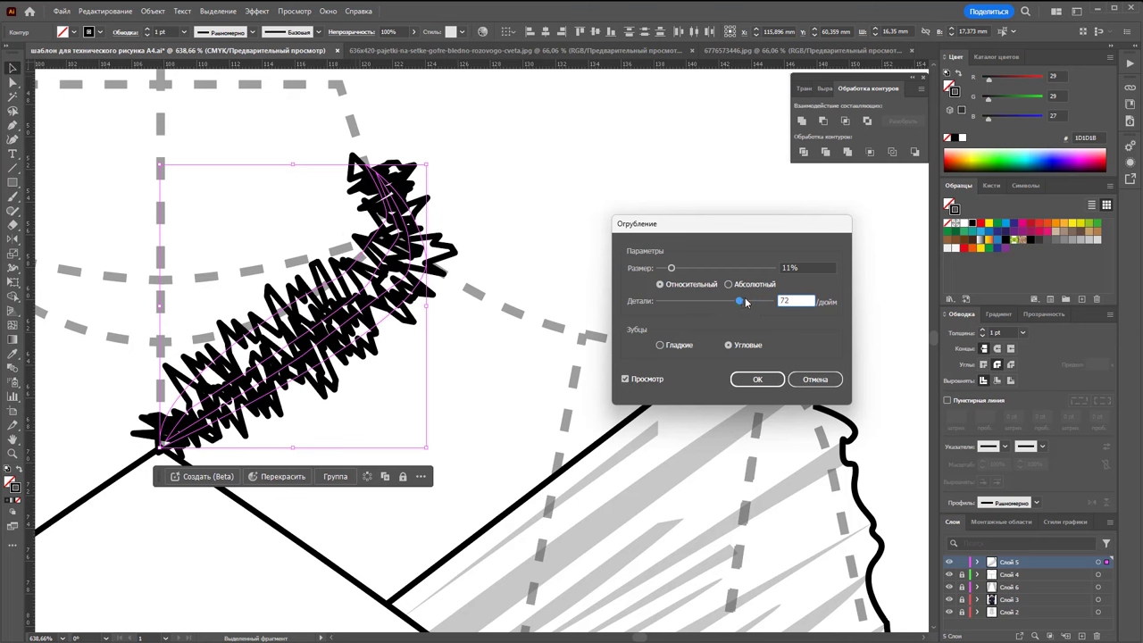
click(773, 379)
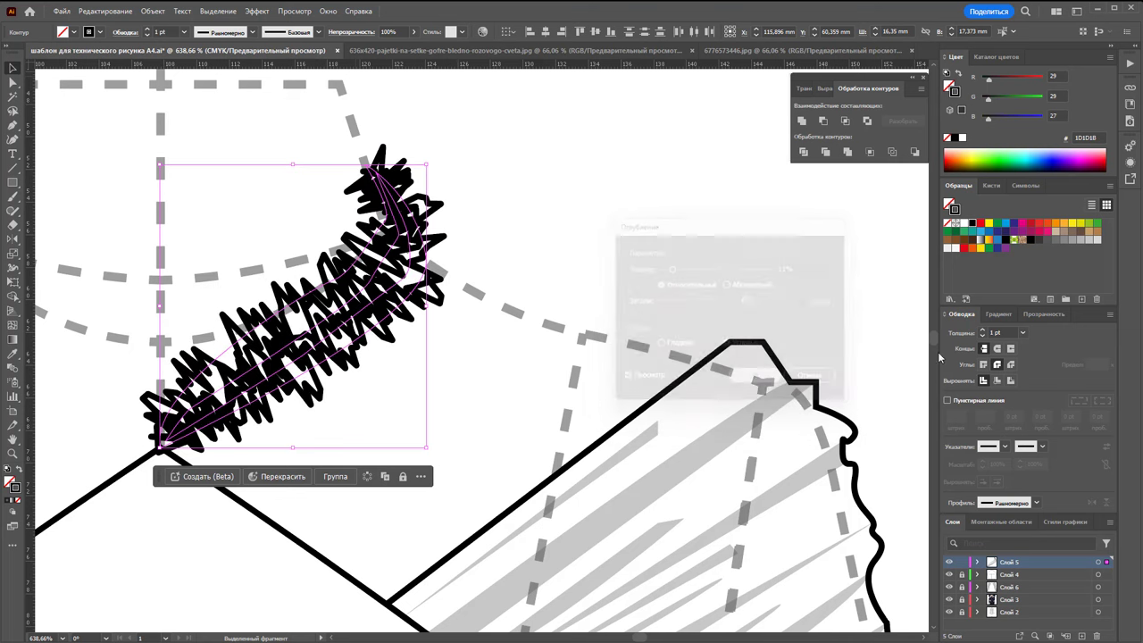
Thin the fringe scribble's strokes to 0.5 pt.
click(1023, 332)
click(1027, 361)
click(655, 253)
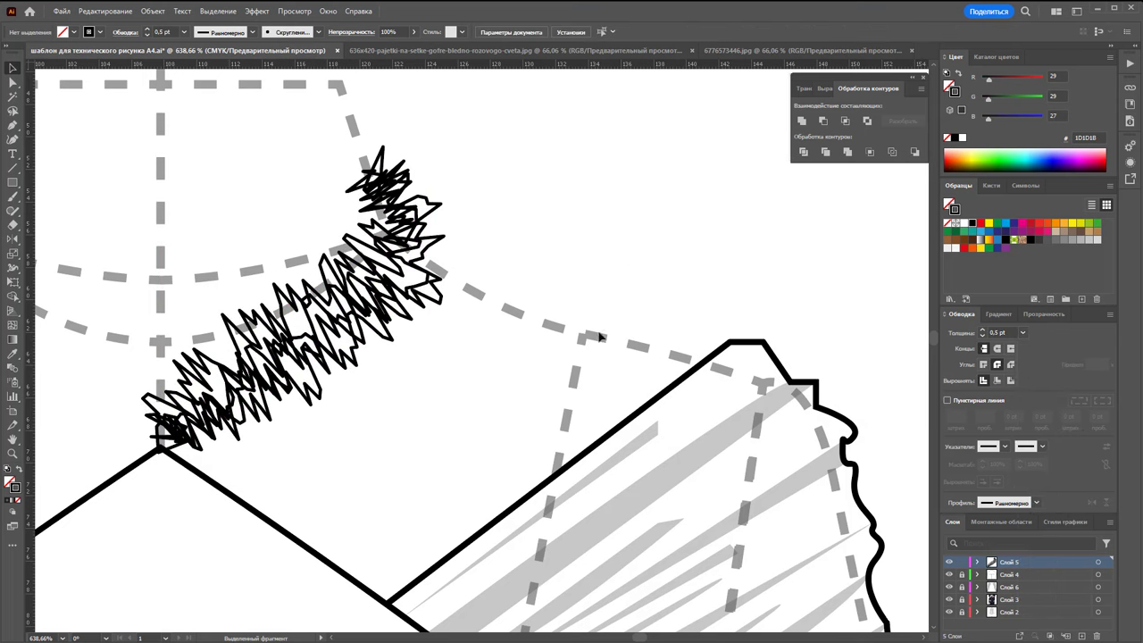
Reflect a copy of the fringe onto the left side of the neckline.
key(z)
alt+click(600, 367)
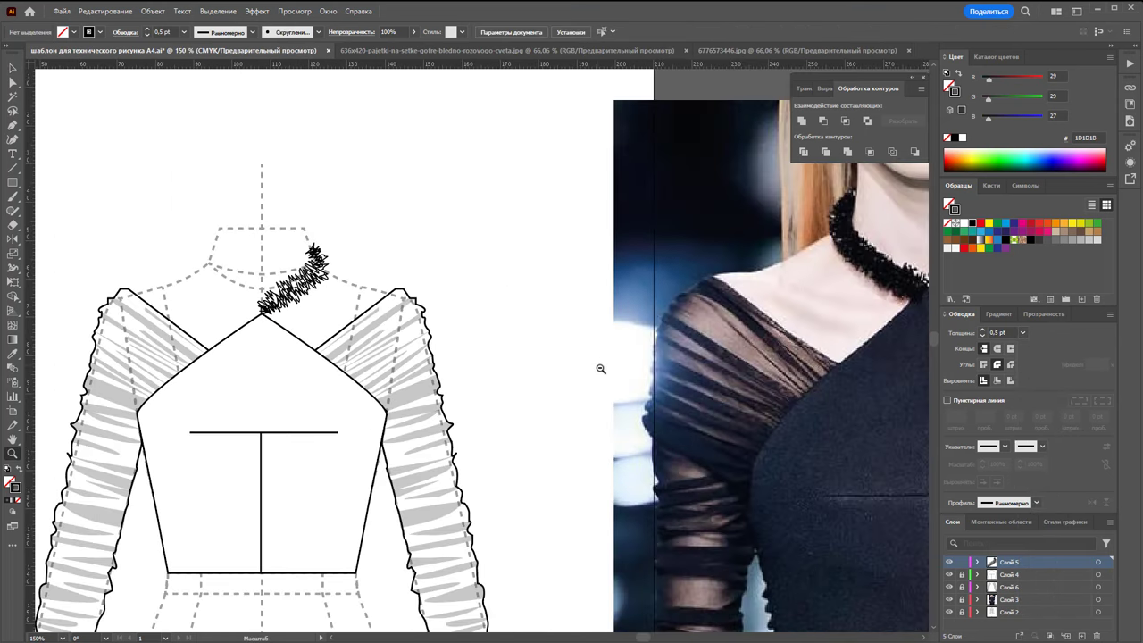
click(14, 68)
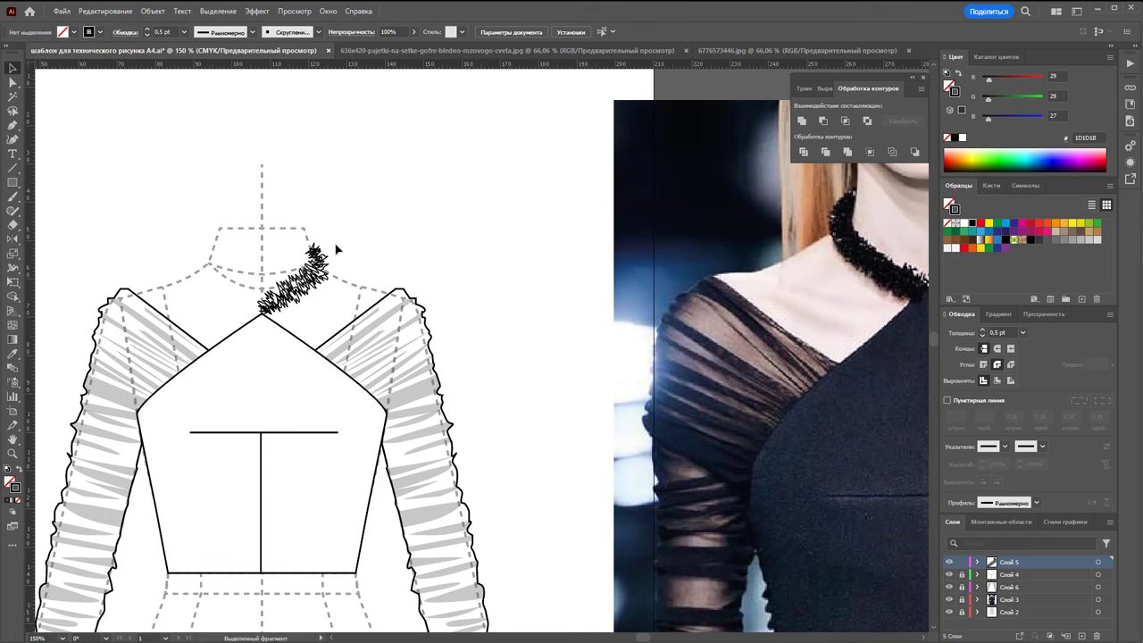
click(305, 298)
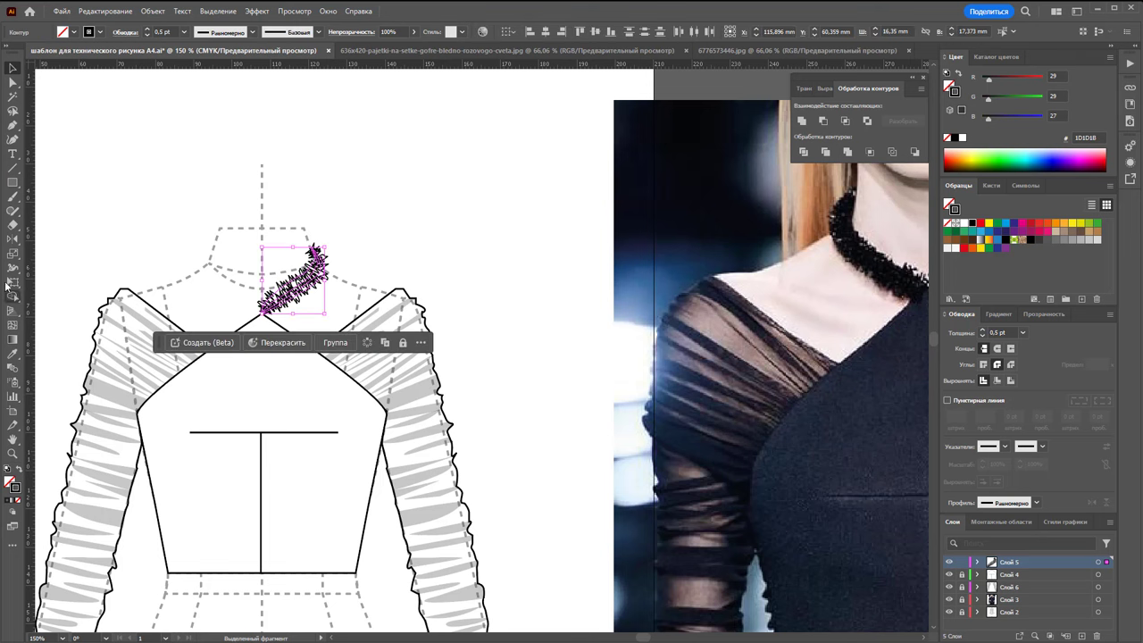
click(12, 238)
drag(267, 304, 182, 282)
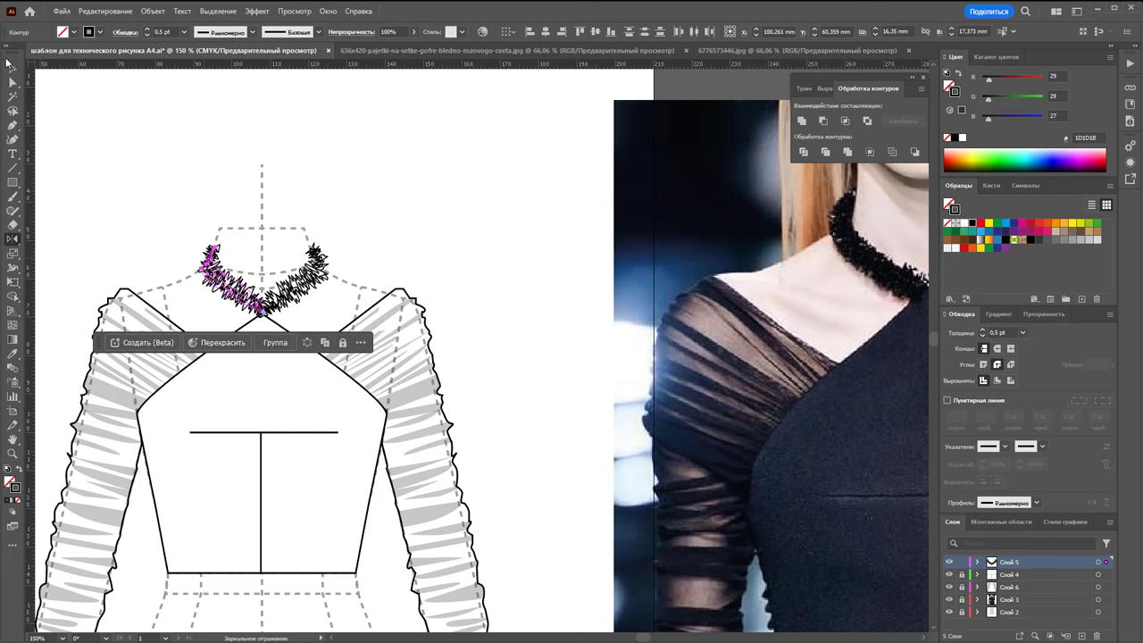
Nudge the fringe pieces so the left copy lines up with the right one.
click(9, 64)
click(408, 247)
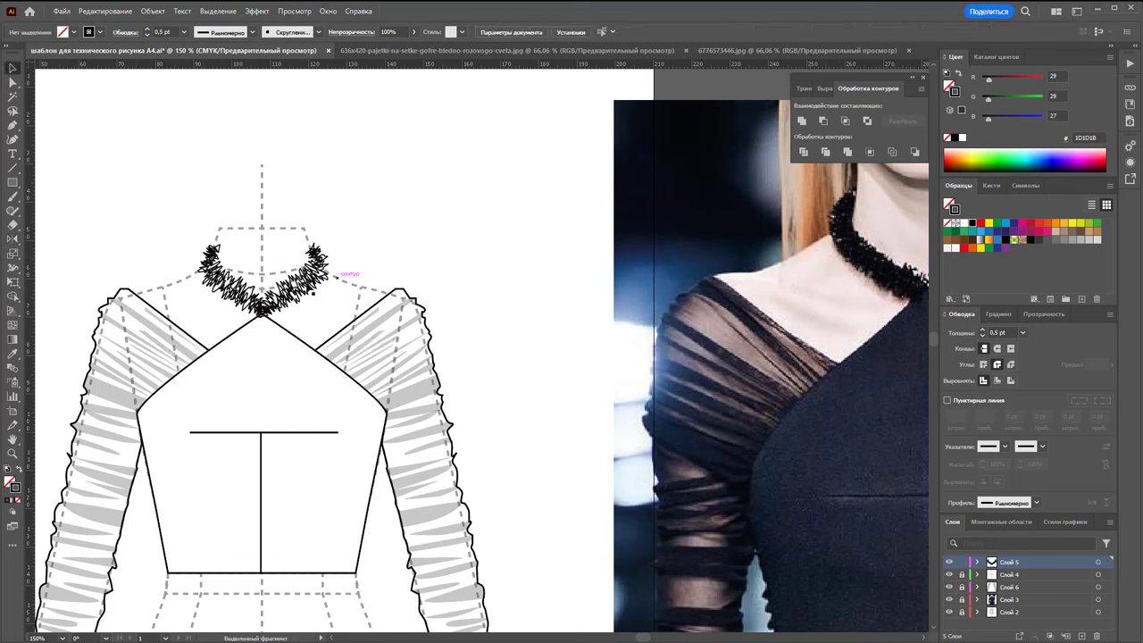
click(328, 278)
drag(327, 280, 323, 275)
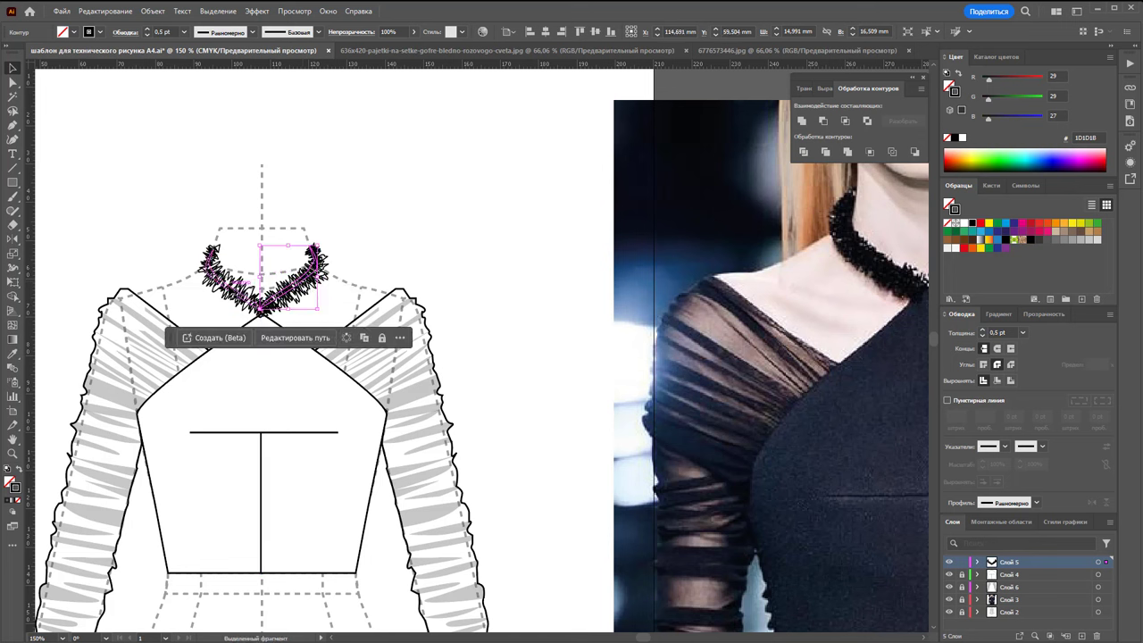
drag(251, 288, 255, 283)
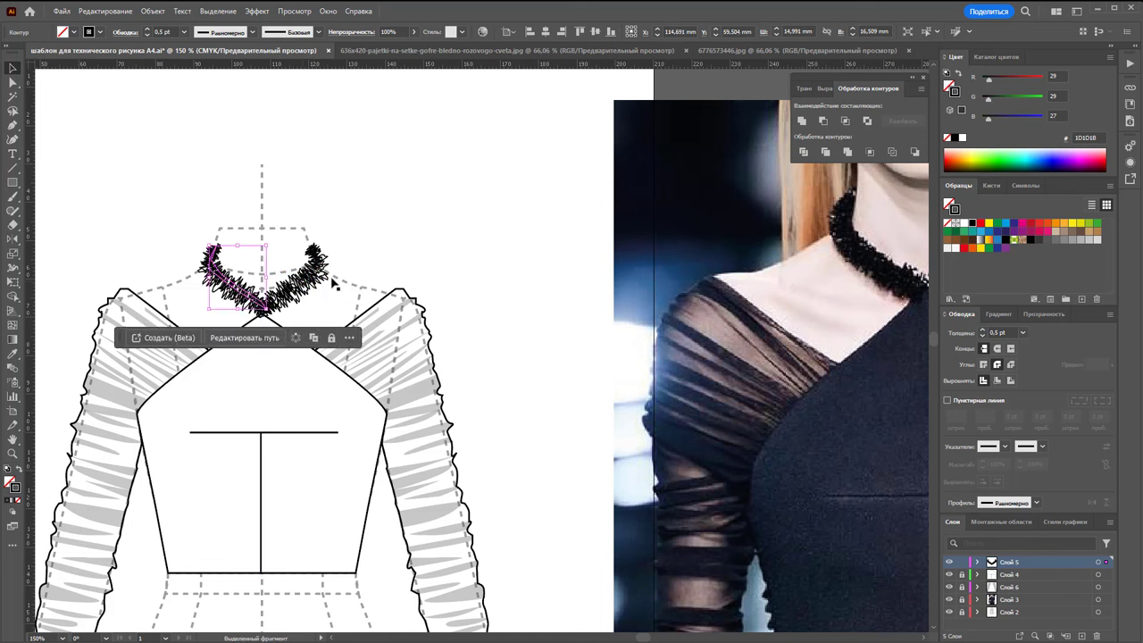
click(409, 243)
scroll(448, 263, down, 1)
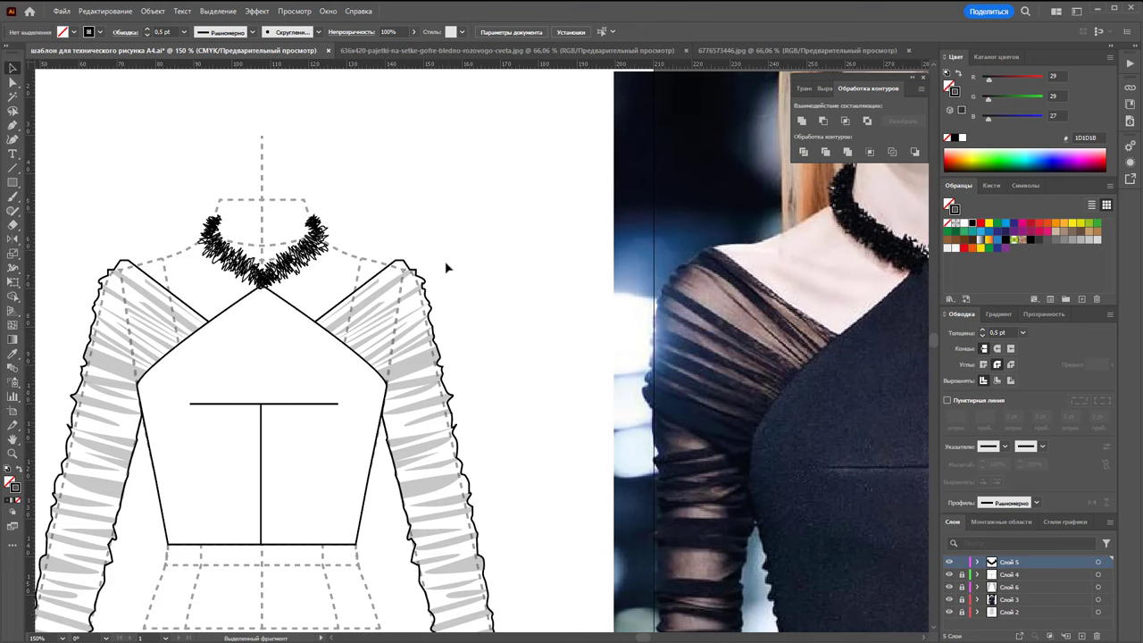
key(z)
alt+click(390, 355)
Add a new layer above Слой 4 in the Layers panel.
scroll(699, 378, down, 1)
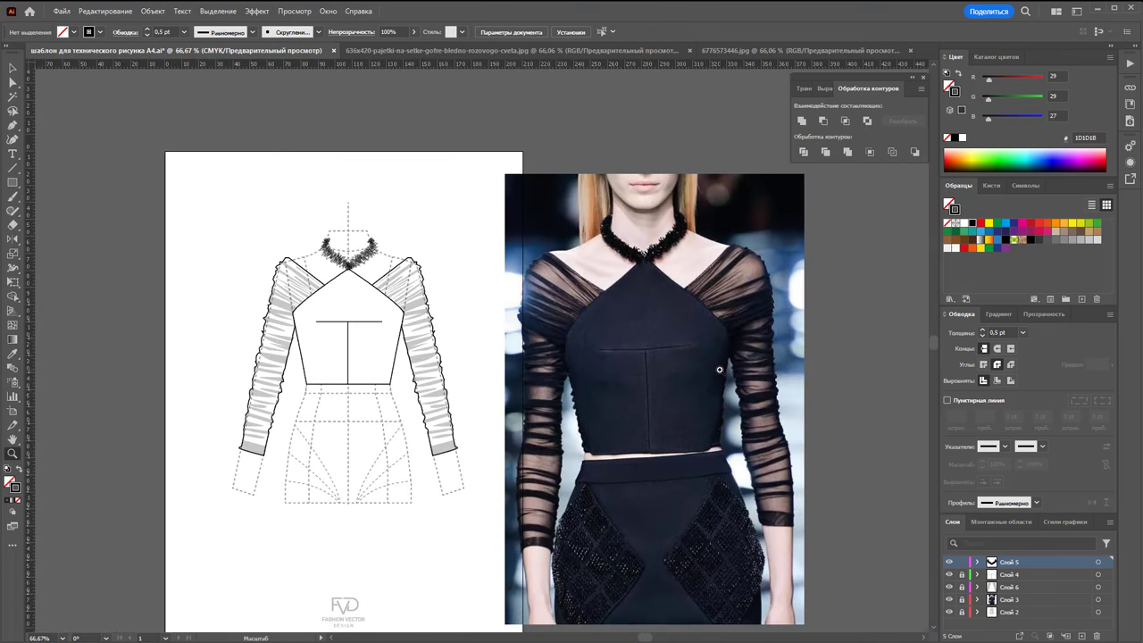
scroll(668, 363, up, 1)
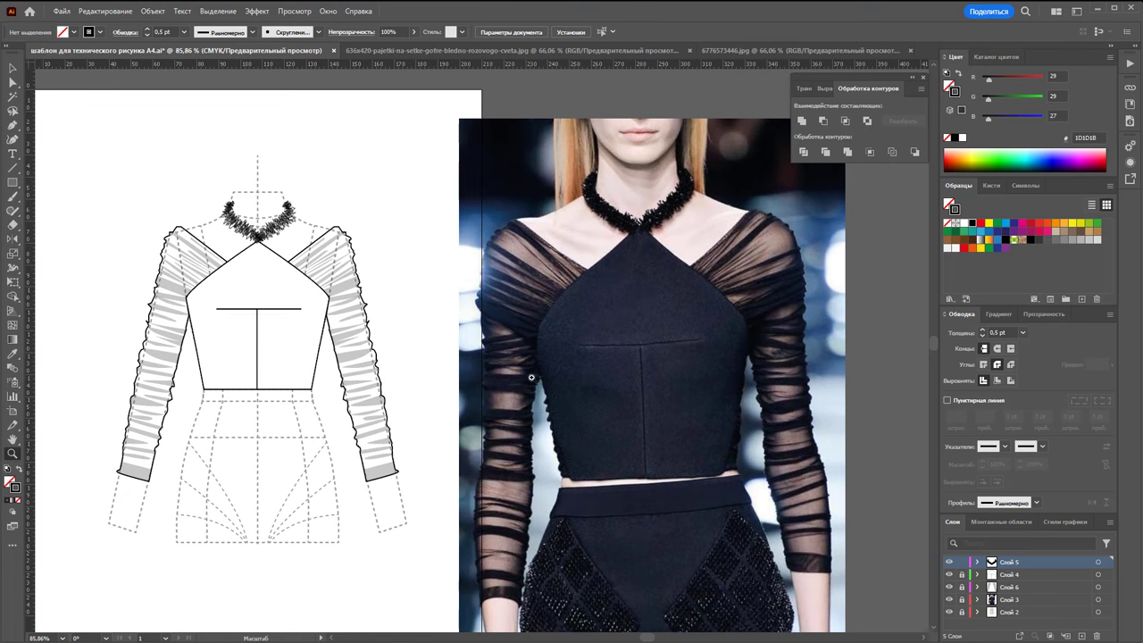
scroll(531, 377, up, 1)
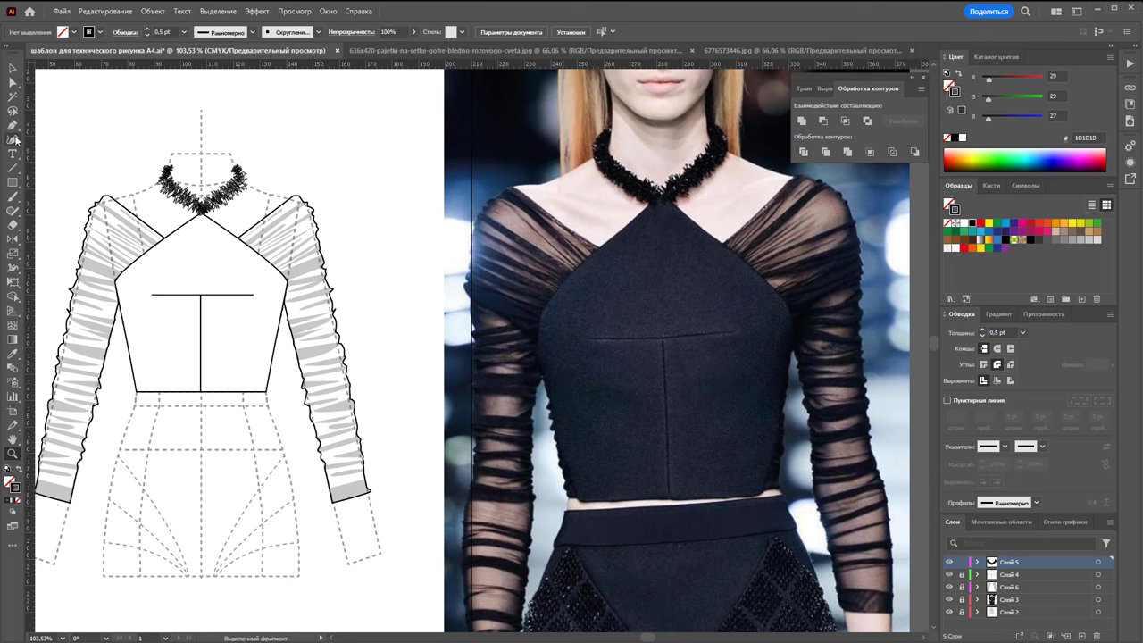
click(13, 126)
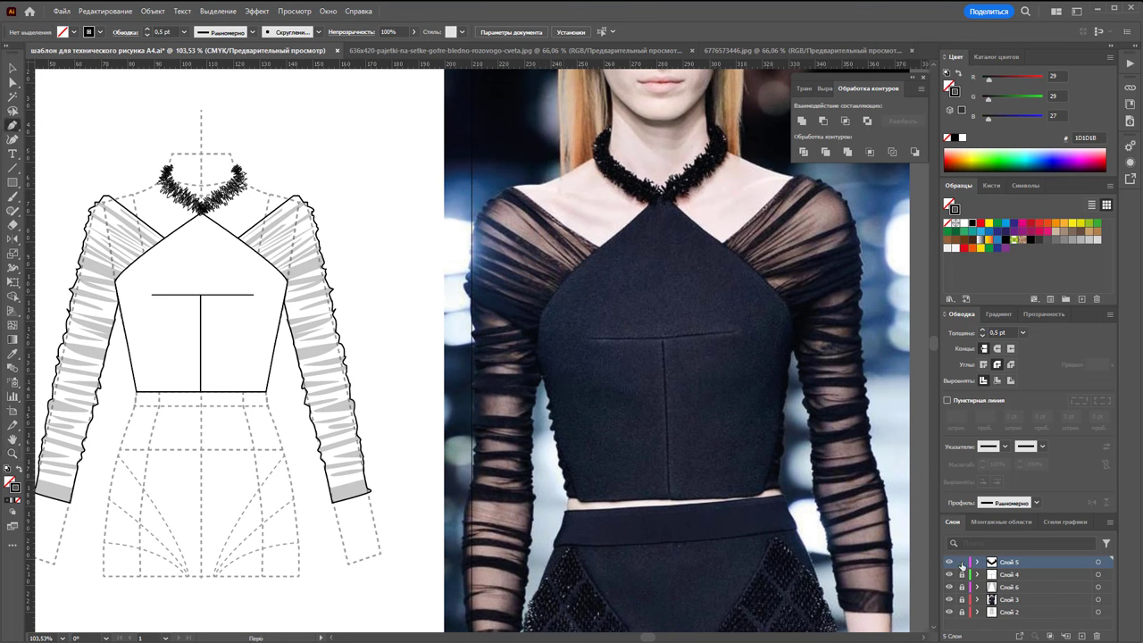
click(1018, 576)
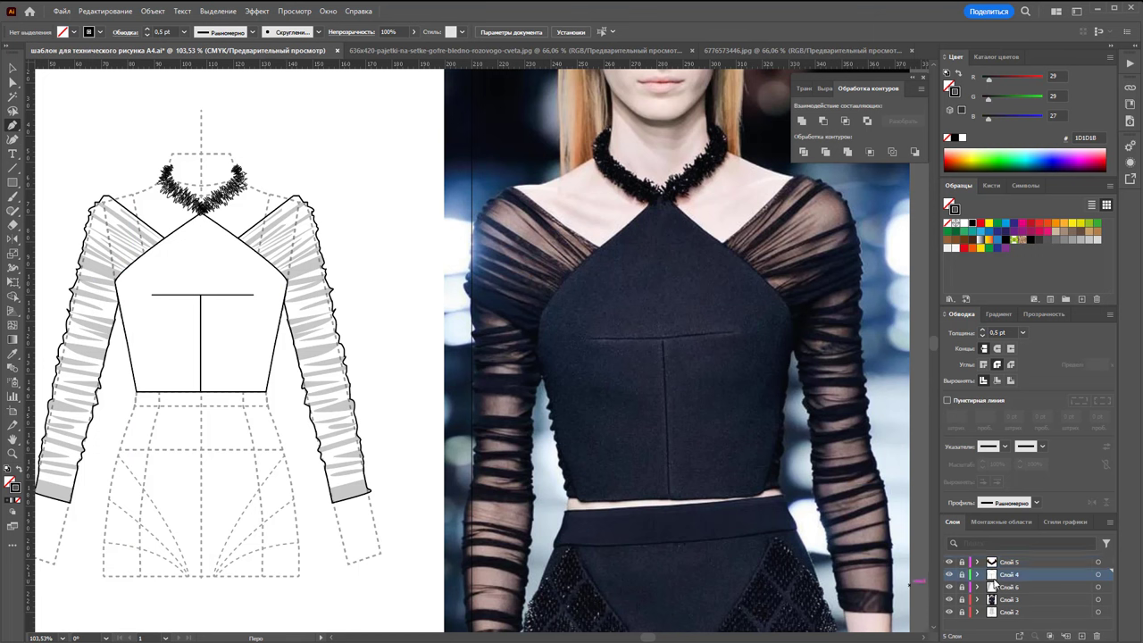
click(1082, 635)
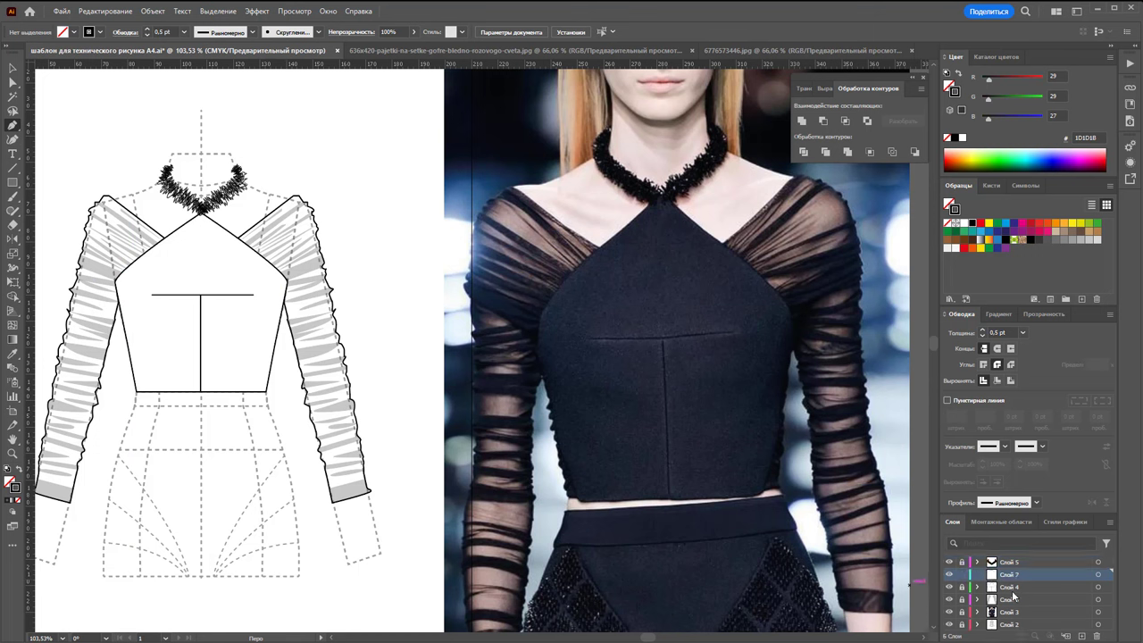
Rename layer Слой 4 to 'основа'.
double_click(1011, 586)
text(основа)
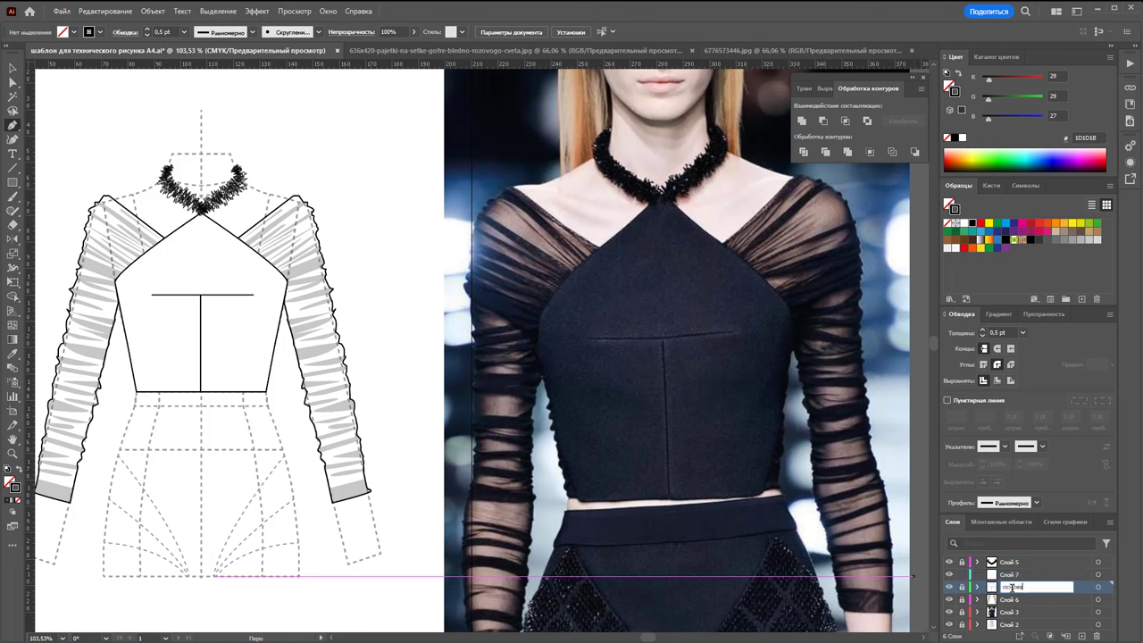
double_click(1041, 600)
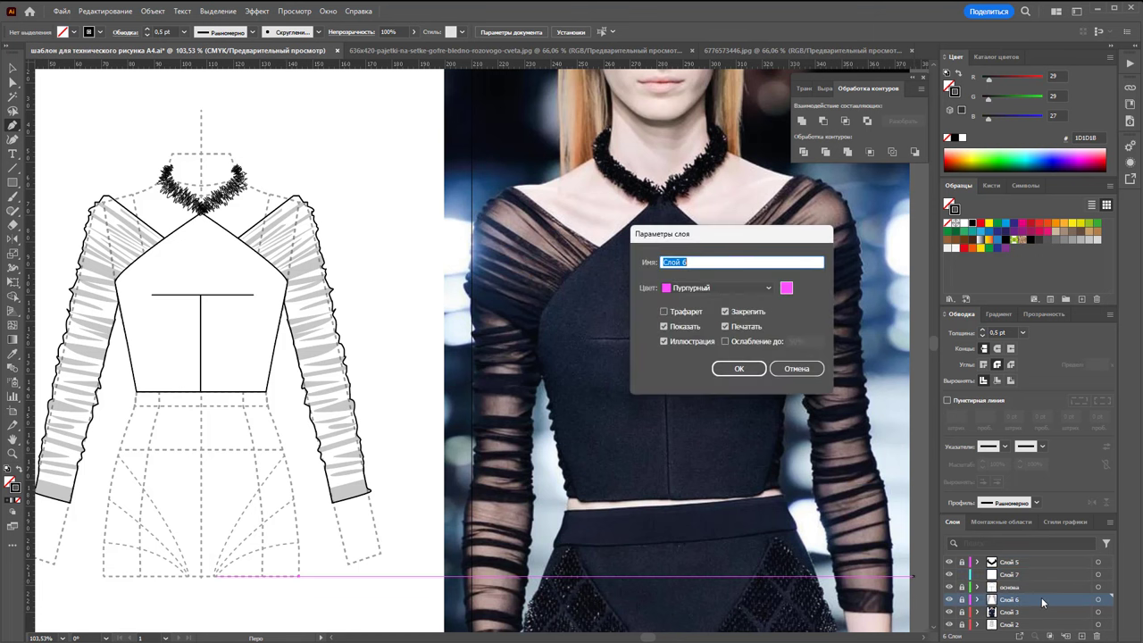
key(Escape)
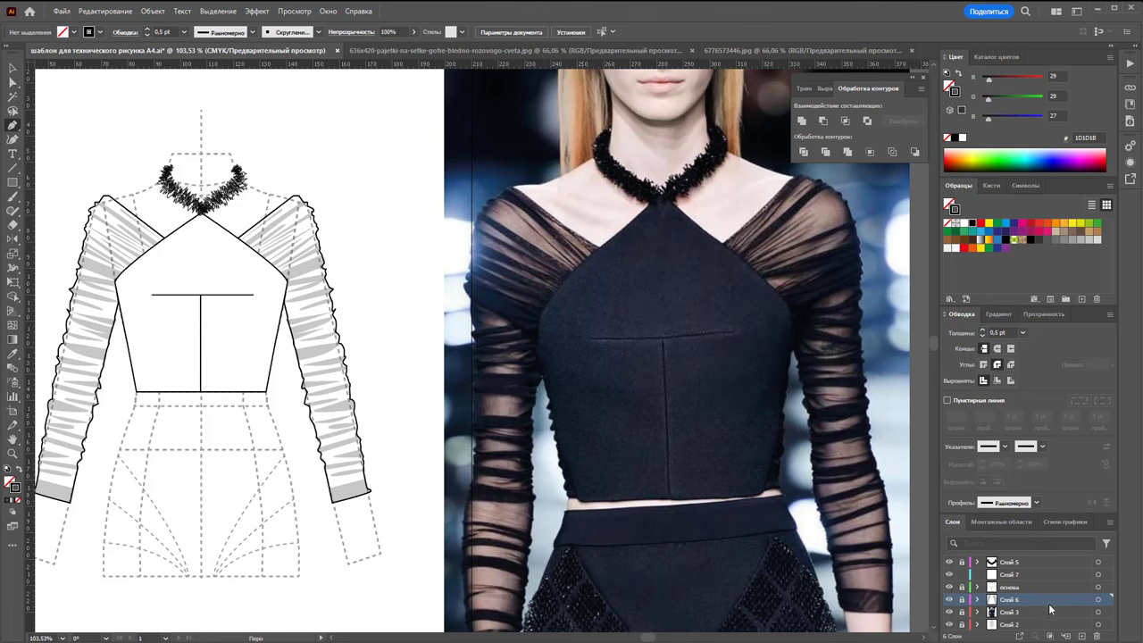
double_click(1019, 600)
key(Escape)
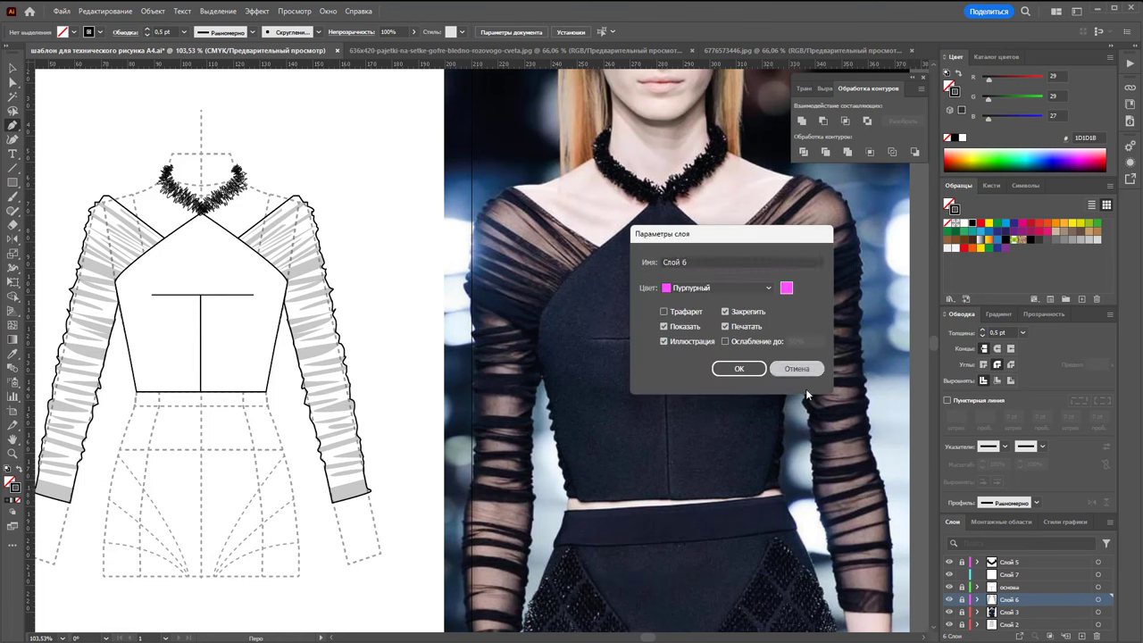
Rename the sleeve and neck layers 'рукава' and 'на шею пушистик'.
double_click(1006, 601)
text(рукава)
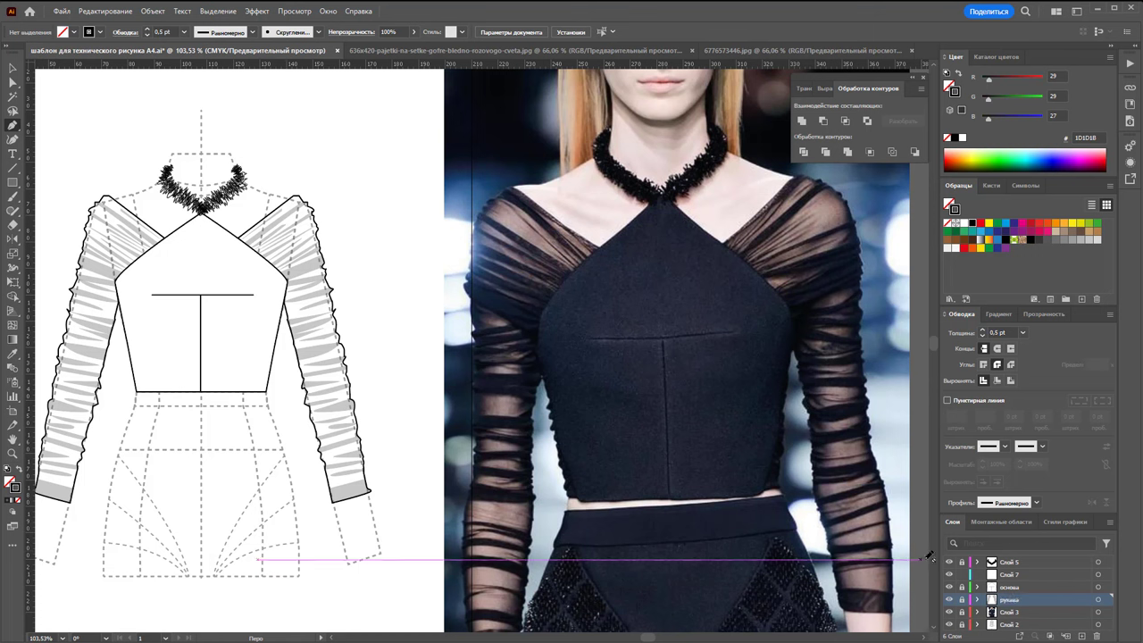
double_click(1011, 562)
text(на шее пушистик)
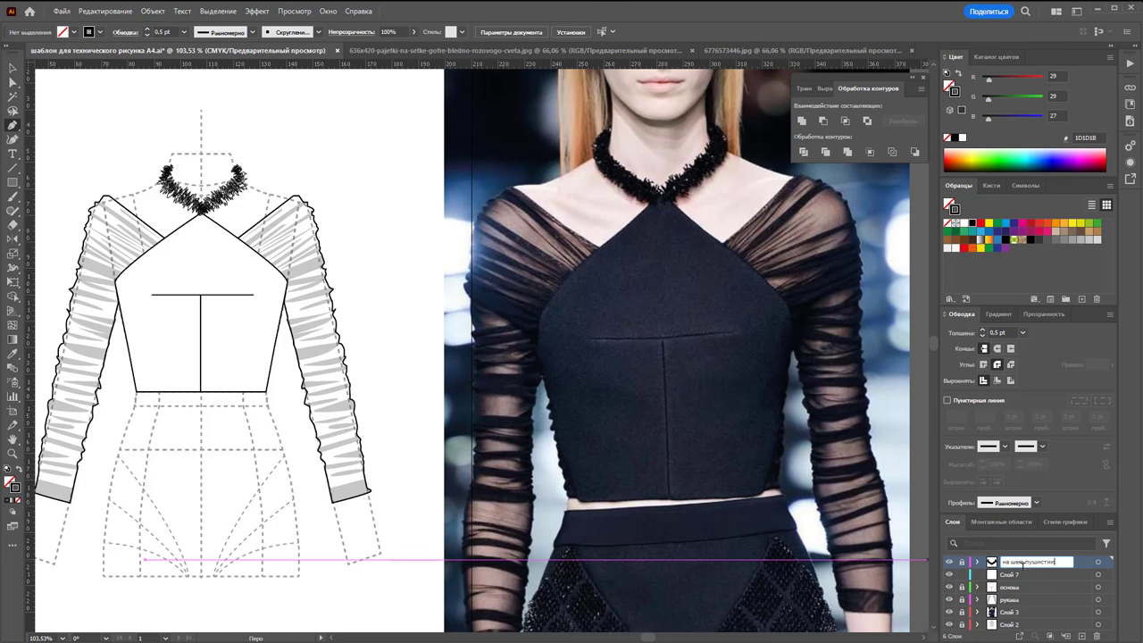
key(Return)
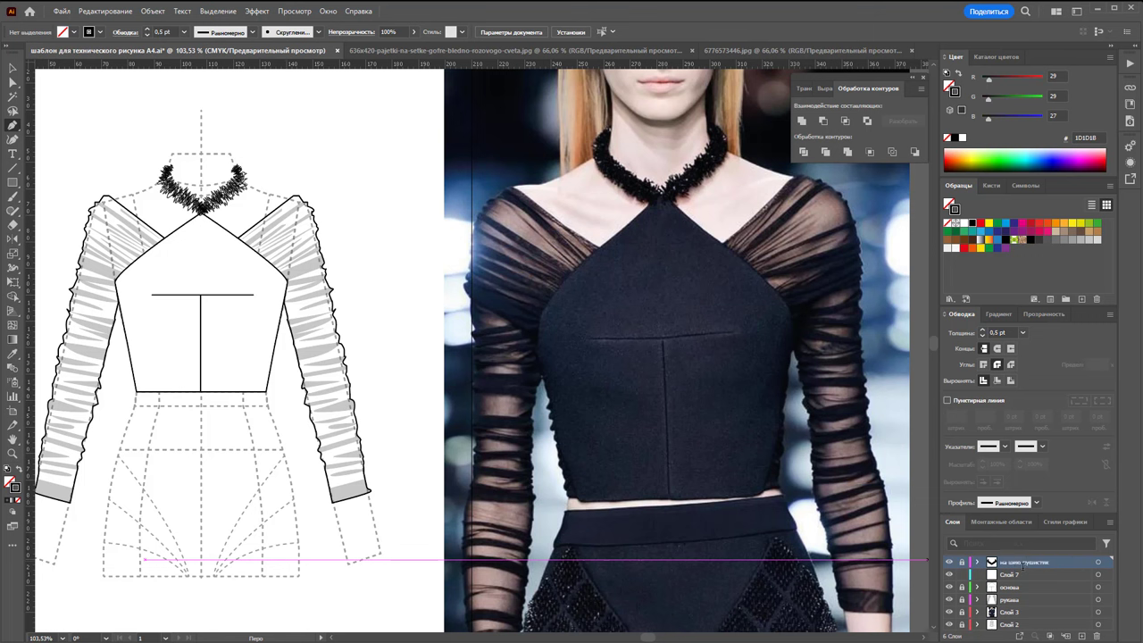
click(1024, 578)
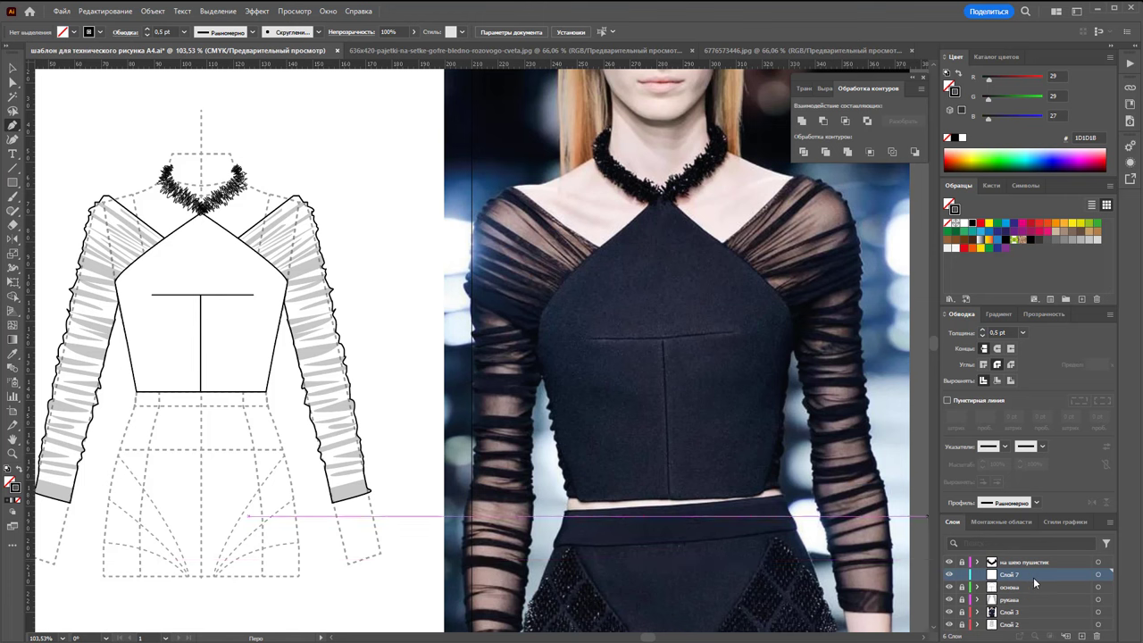
Trace a closed shading outline along the left bodice side panel.
click(122, 274)
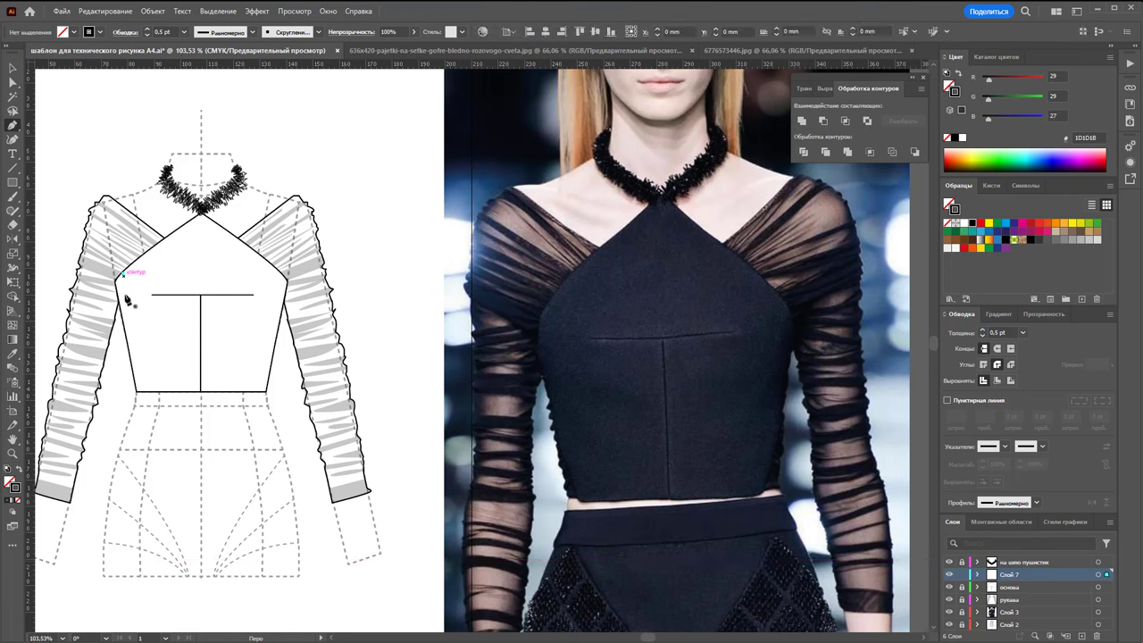
mouse_move(122, 275)
mouse_down()
mouse_move(155, 327)
mouse_move(169, 319)
mouse_up()
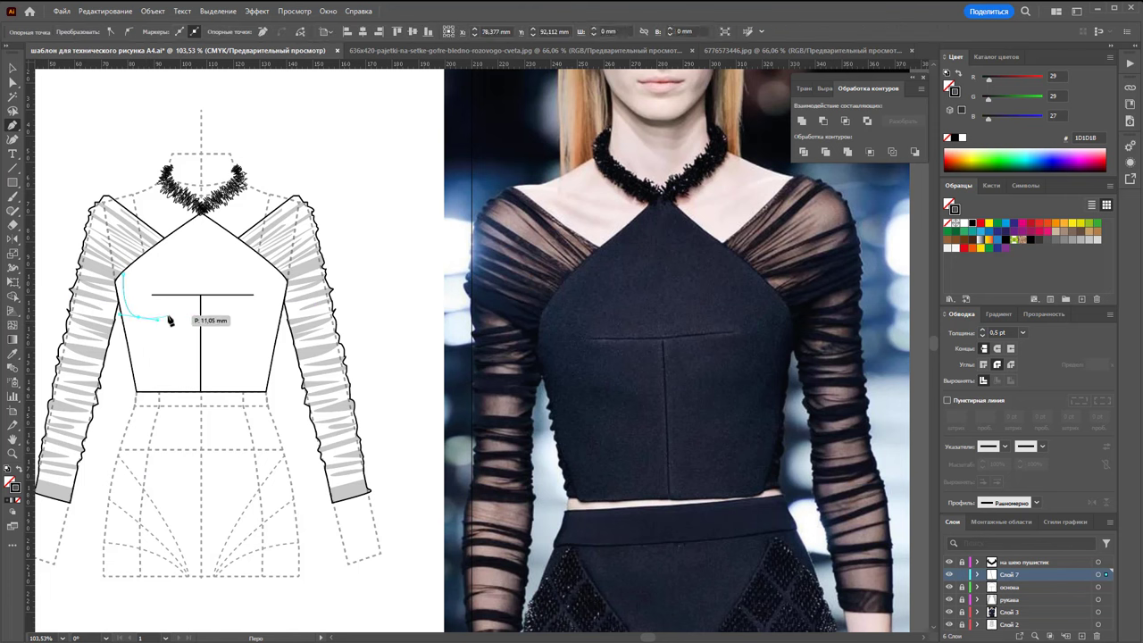
drag(172, 327, 184, 340)
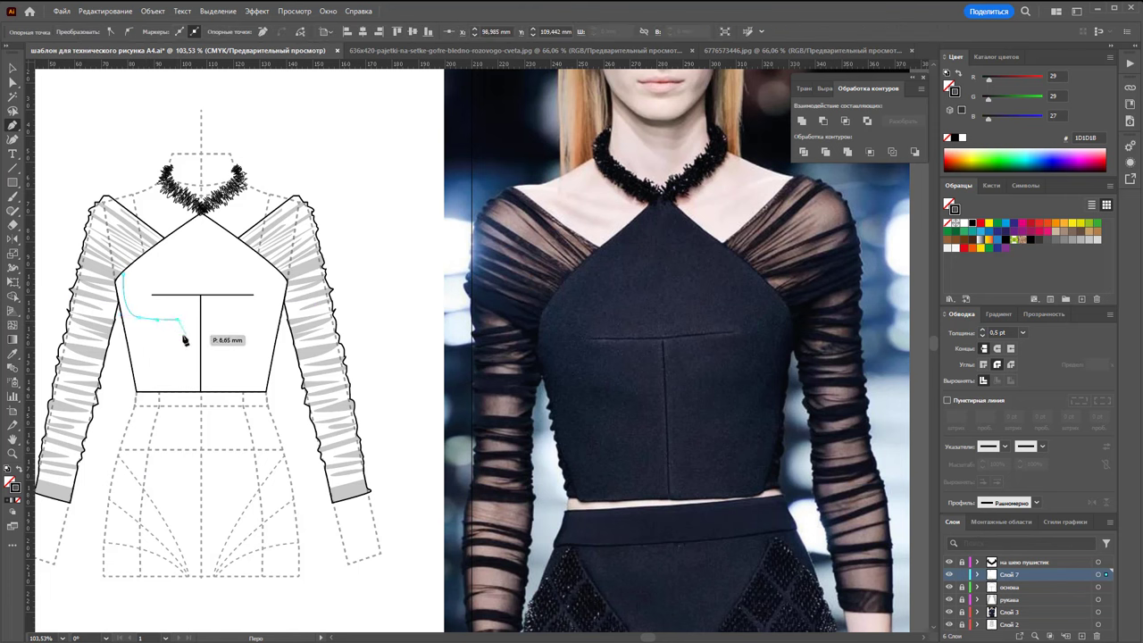
click(168, 368)
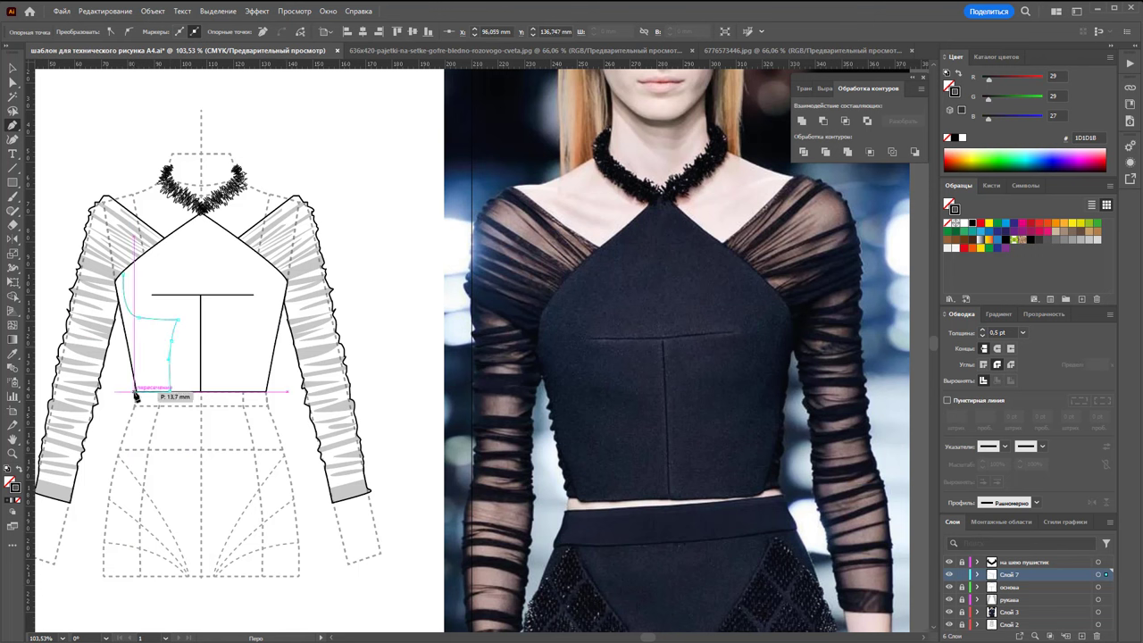
click(136, 393)
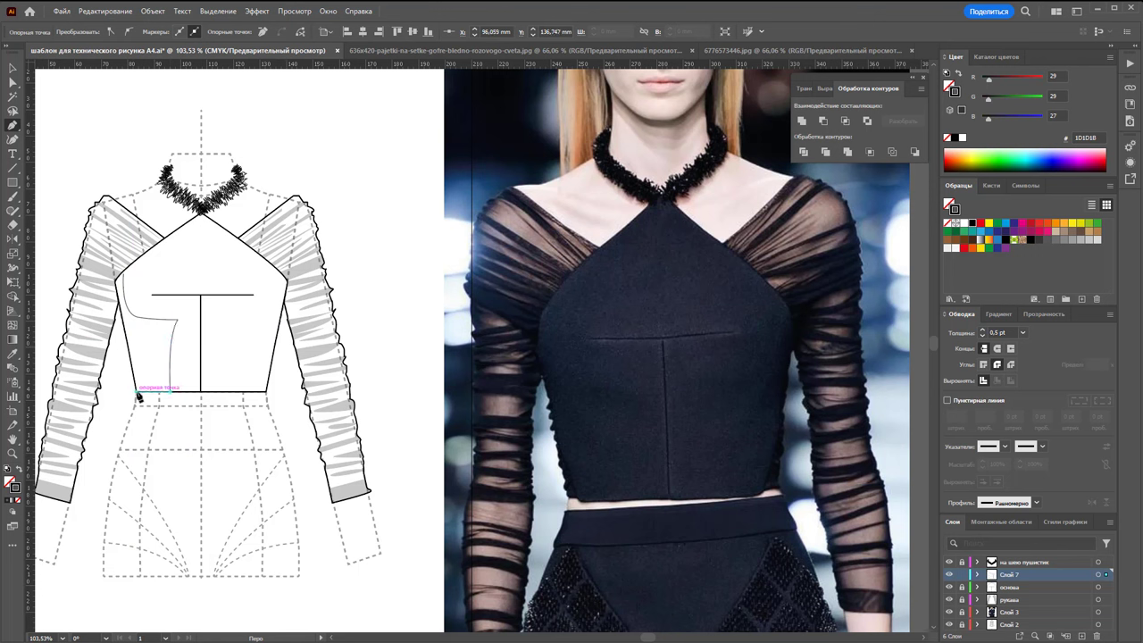
click(125, 278)
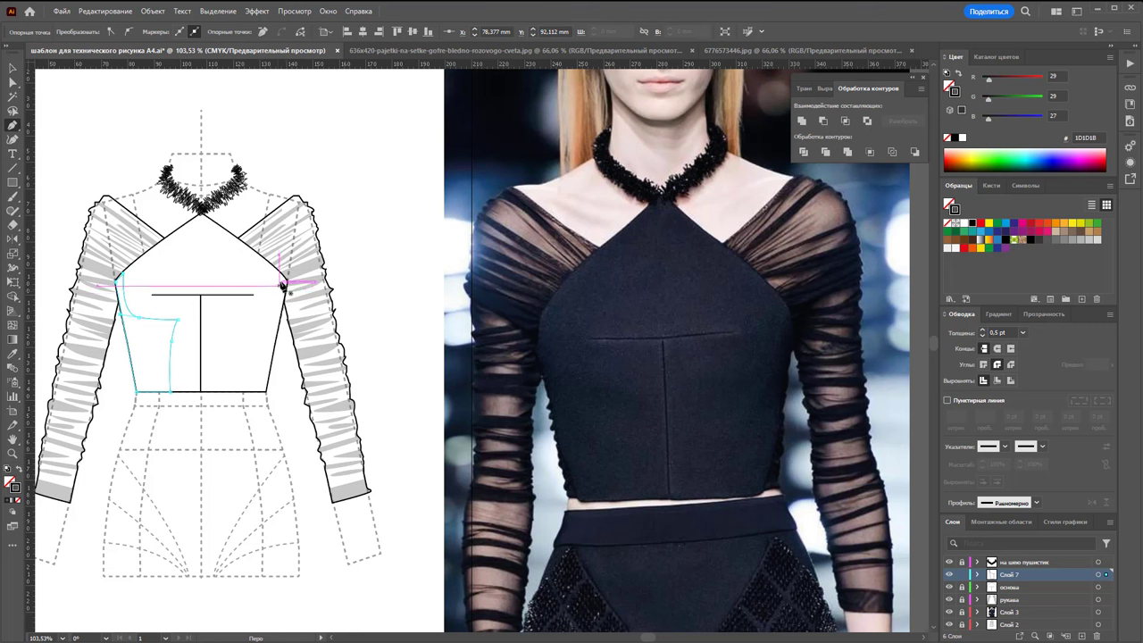
Trace a closed shading outline down the right bodice side to the hem.
click(281, 272)
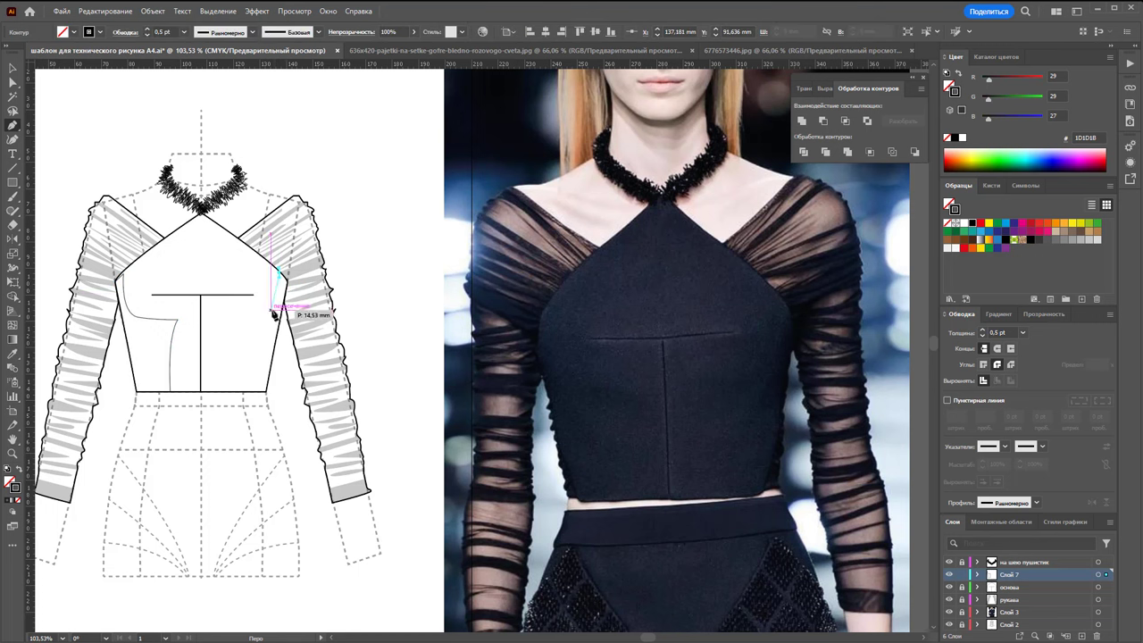
click(256, 314)
click(249, 351)
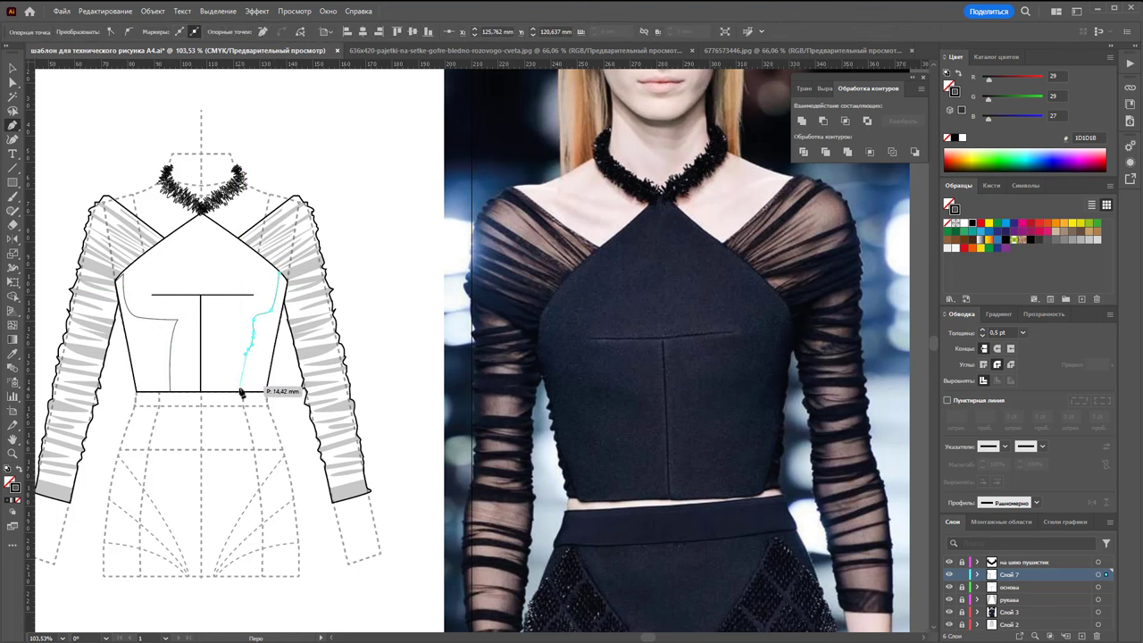
click(240, 392)
click(266, 392)
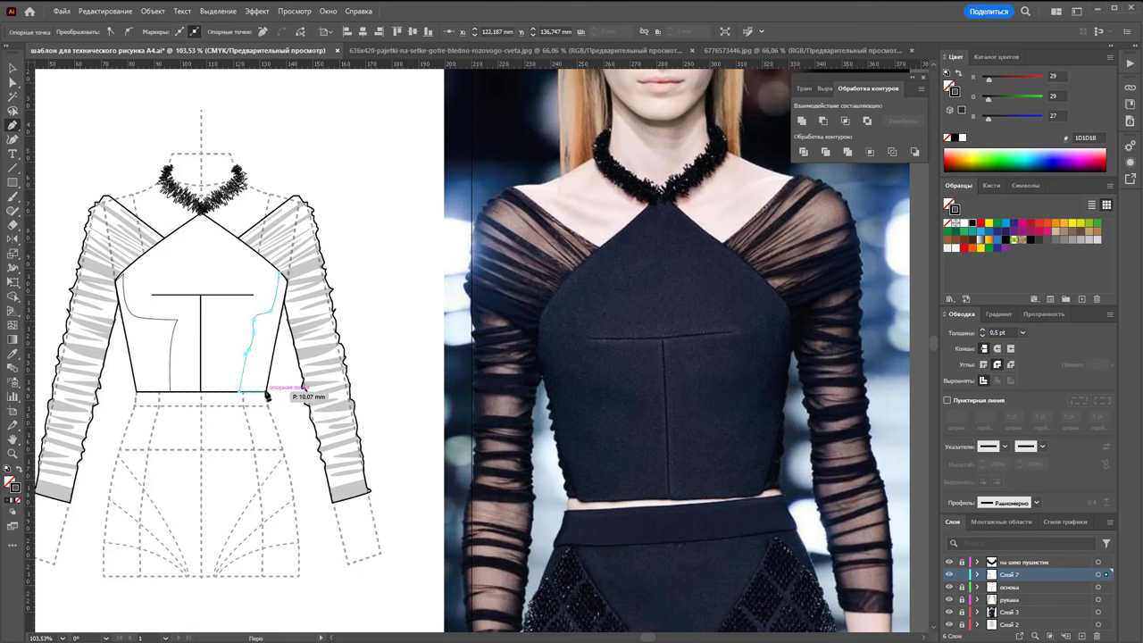
click(275, 270)
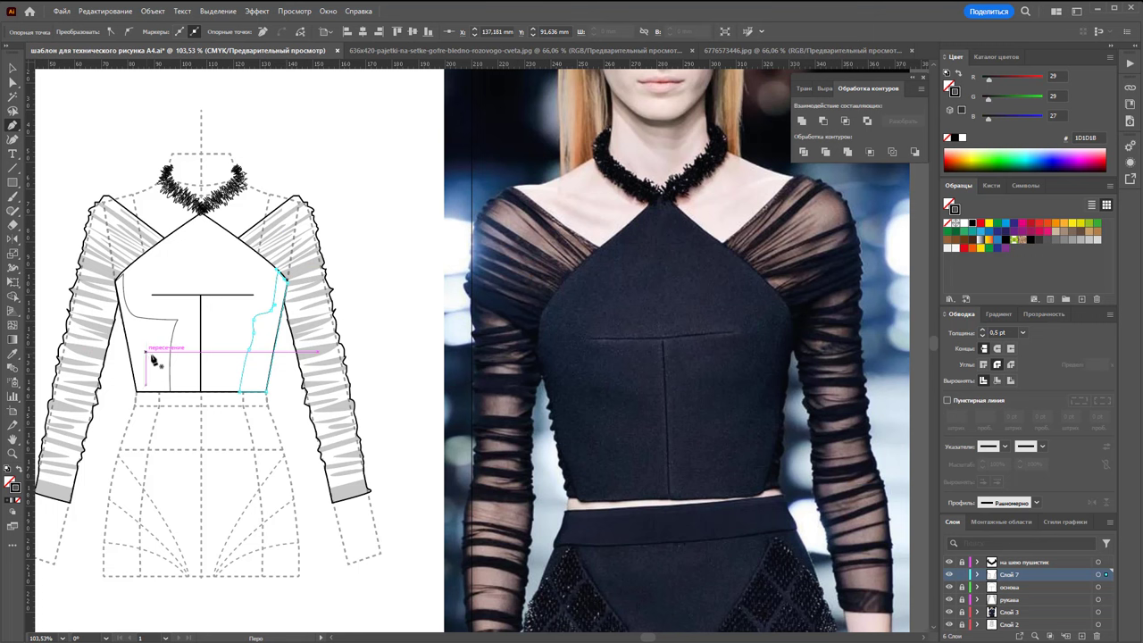
Draw a thin neckline shading triangle and select it with the left side shape.
drag(170, 389, 184, 378)
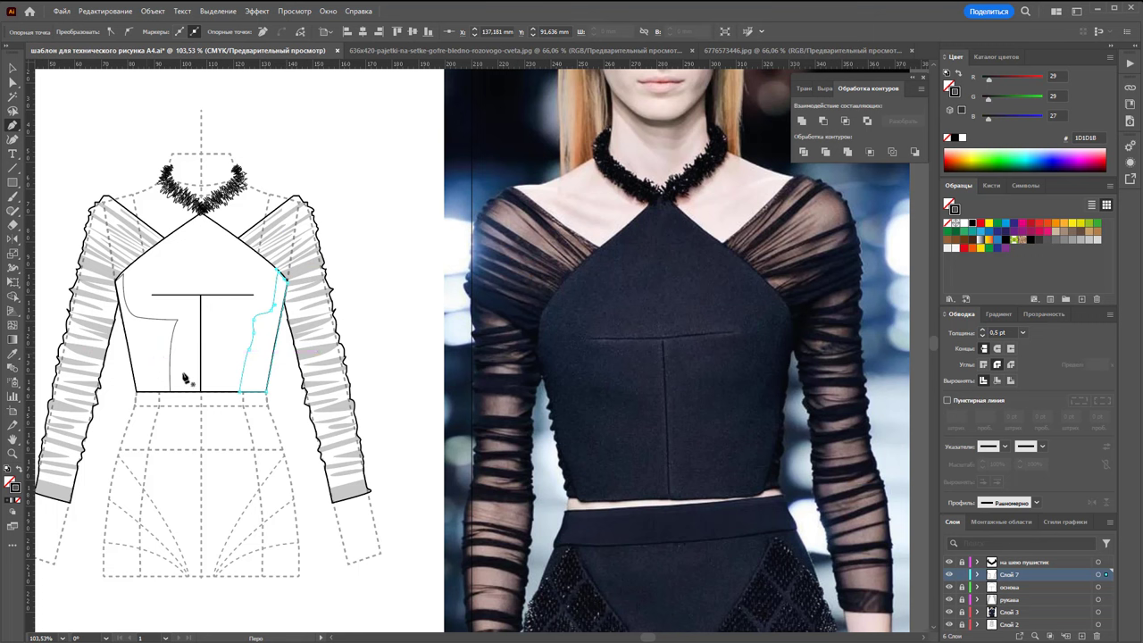
click(202, 213)
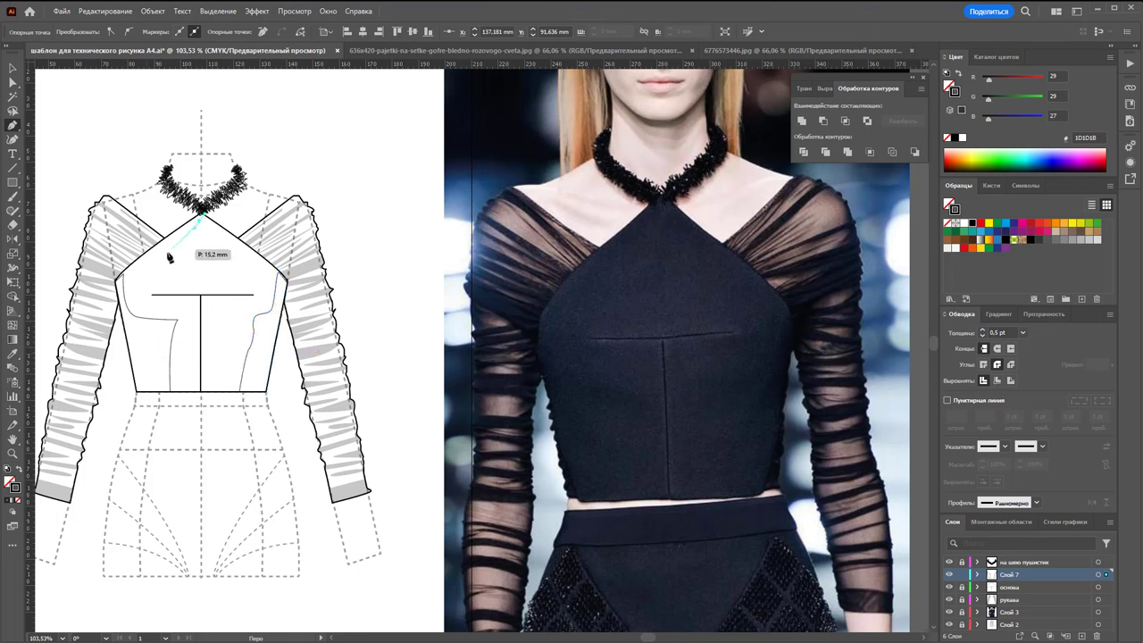
click(120, 279)
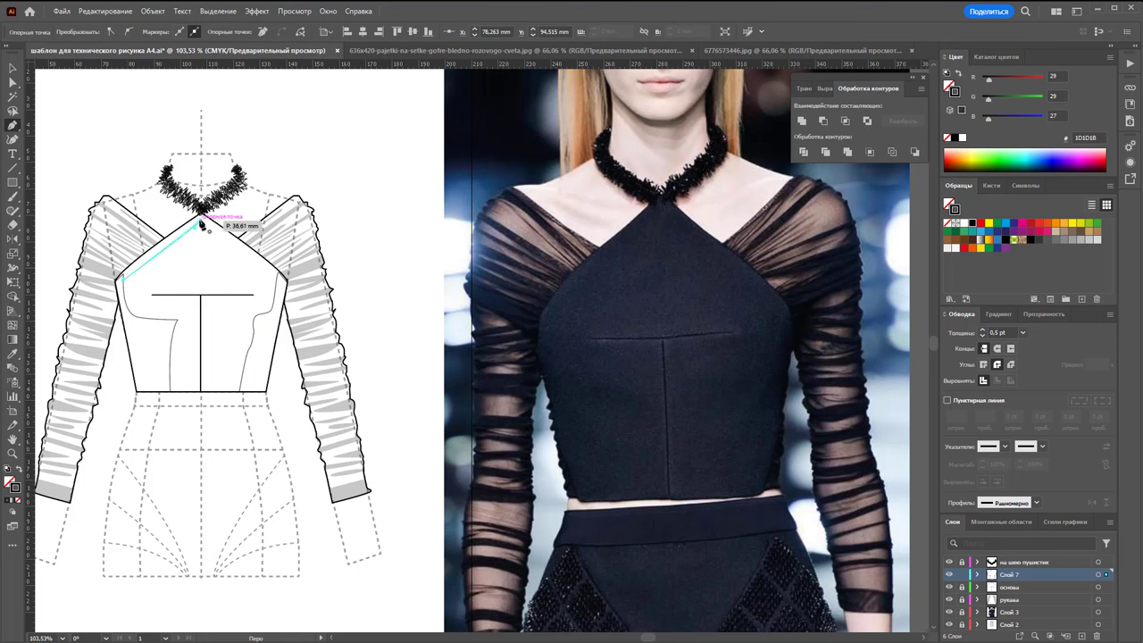
click(201, 216)
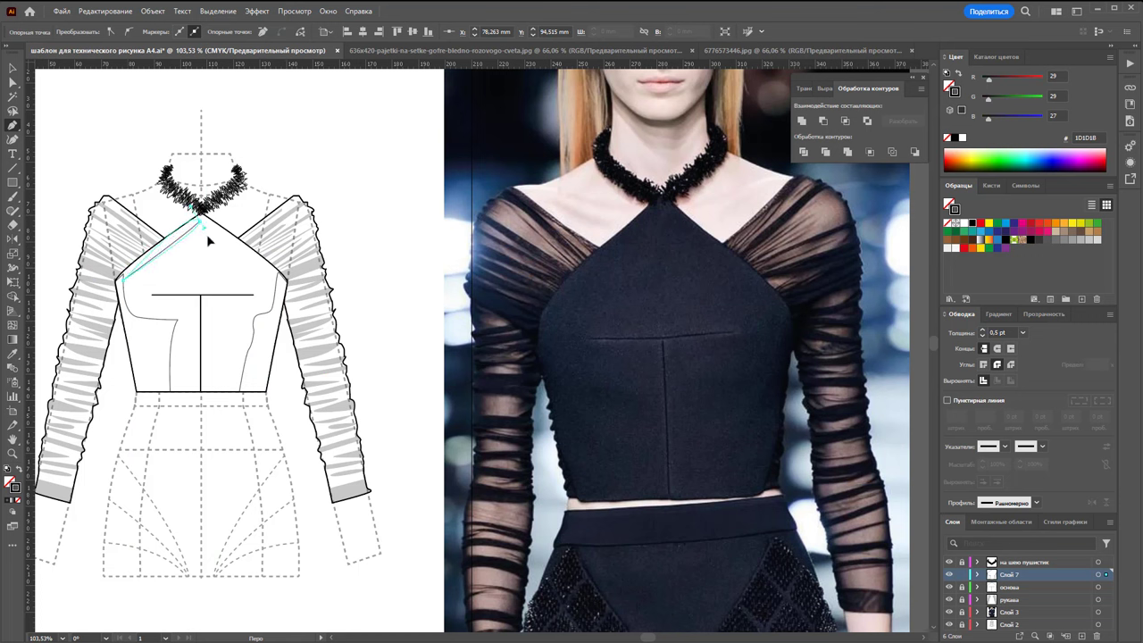
click(14, 69)
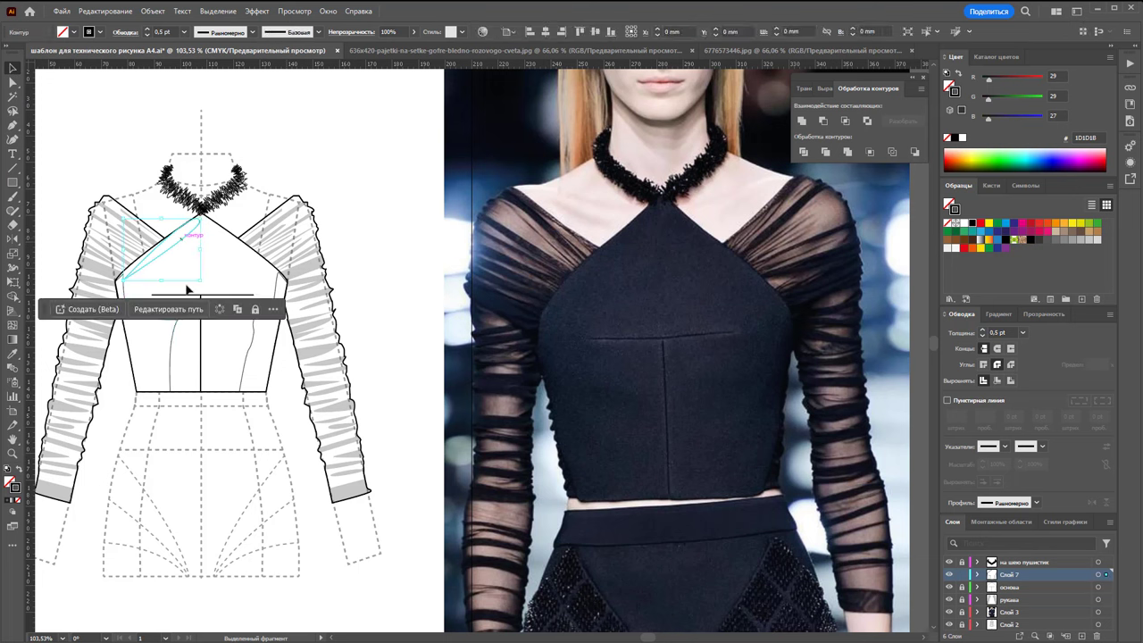
shift+click(173, 362)
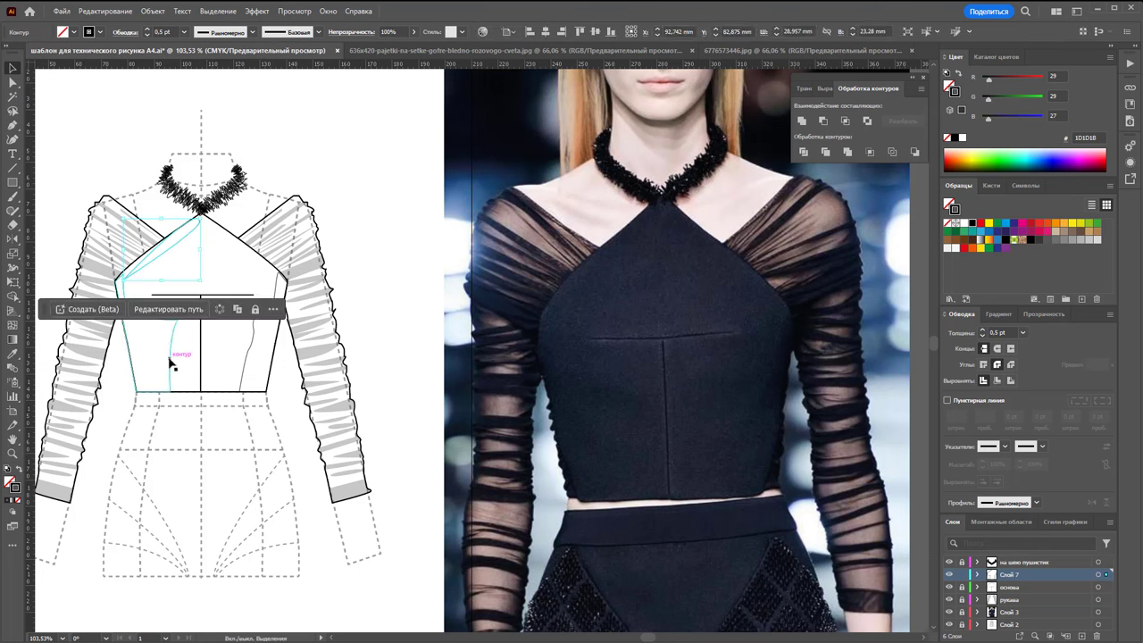
Fill the three shading shapes solid and set their opacity to 13%.
shift+click(249, 360)
click(22, 474)
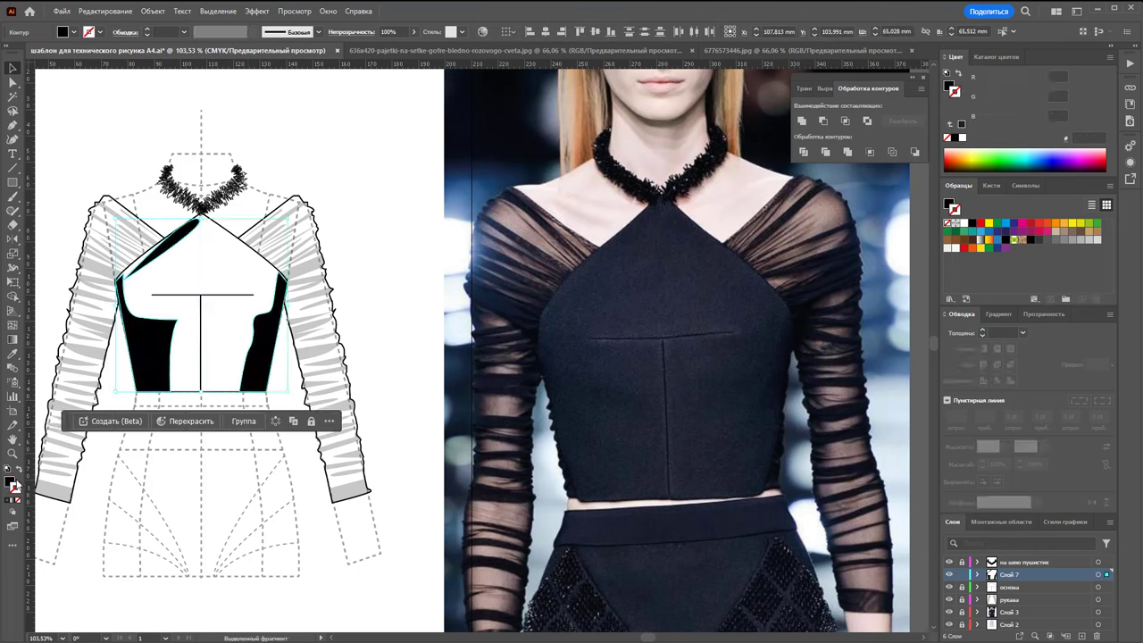
click(414, 31)
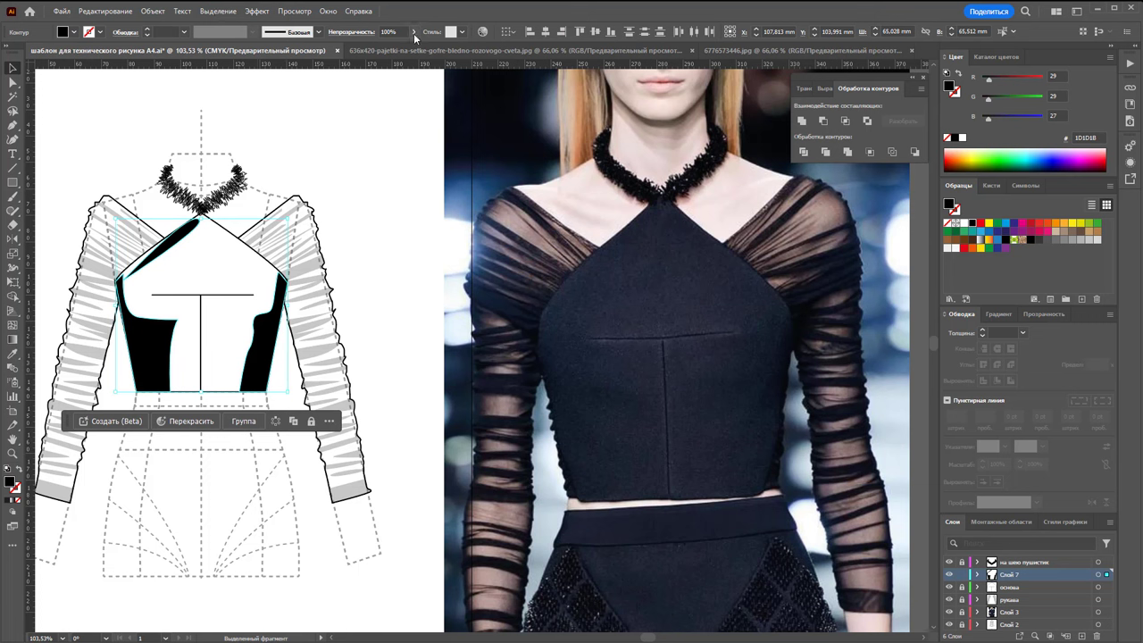
drag(418, 50, 375, 51)
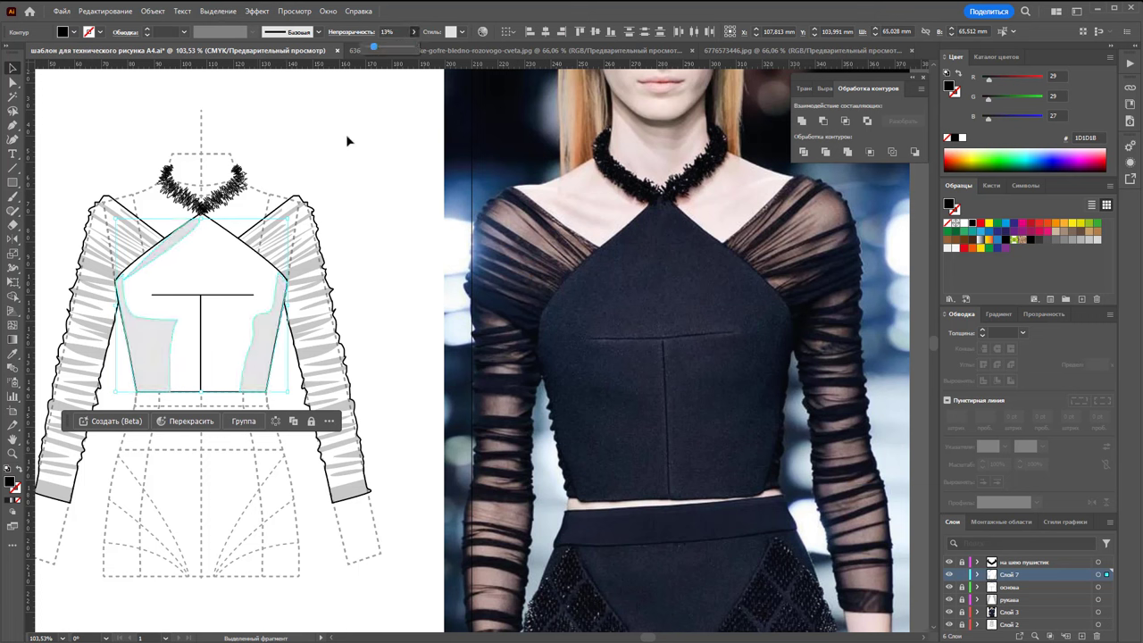
Round the left shading shape's sharp corner to about 1.42 mm.
click(13, 81)
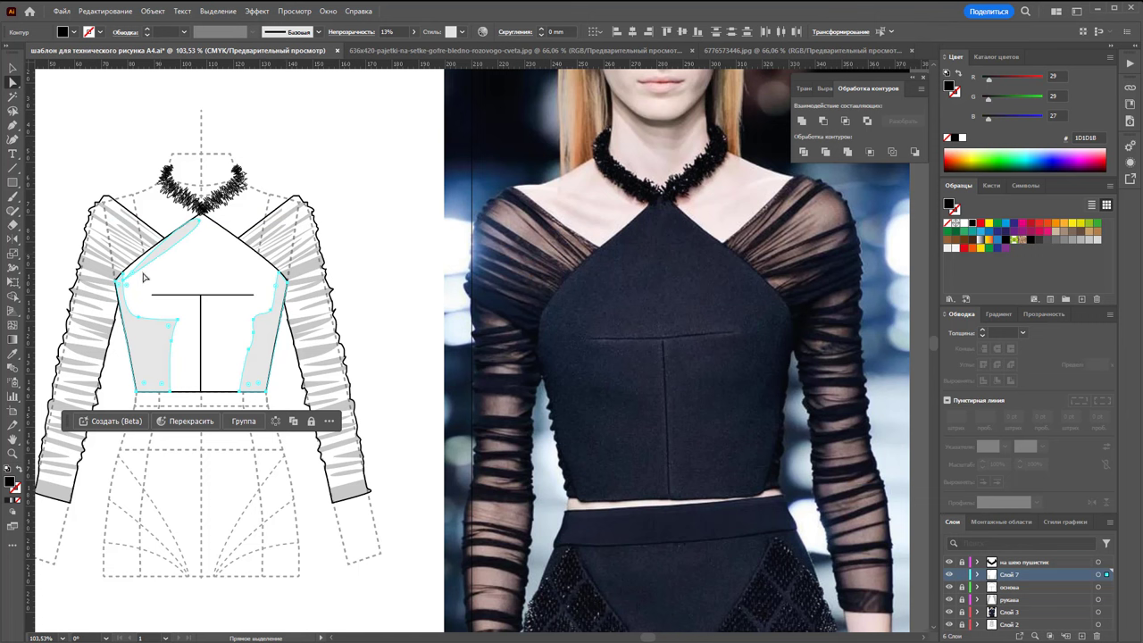
drag(134, 278, 190, 260)
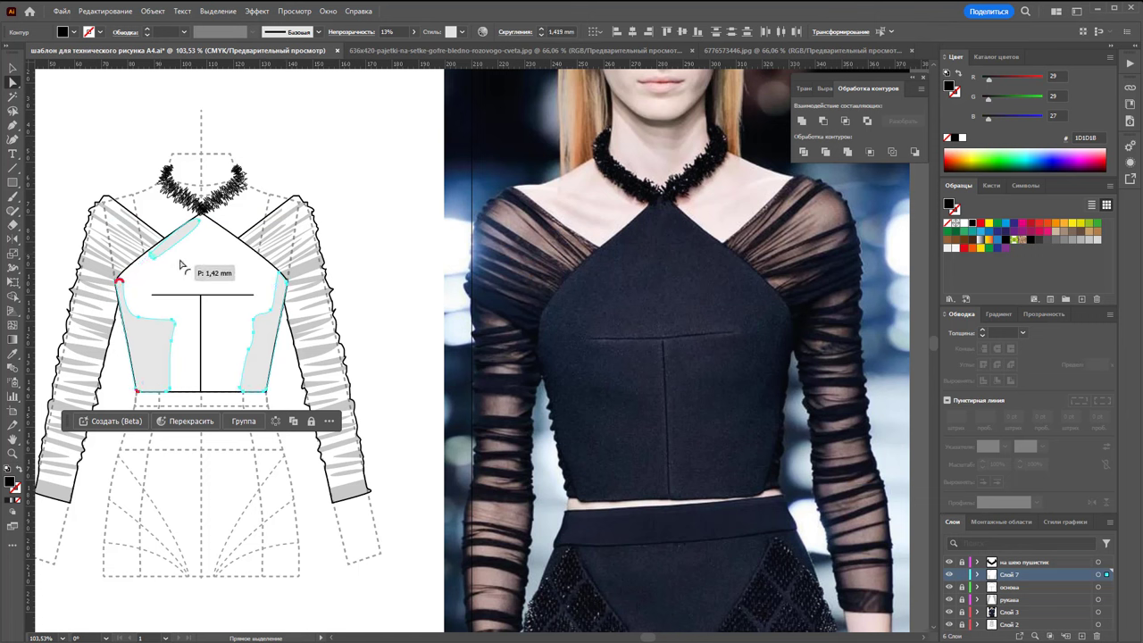
drag(189, 259, 147, 279)
key(ctrl+shift+a)
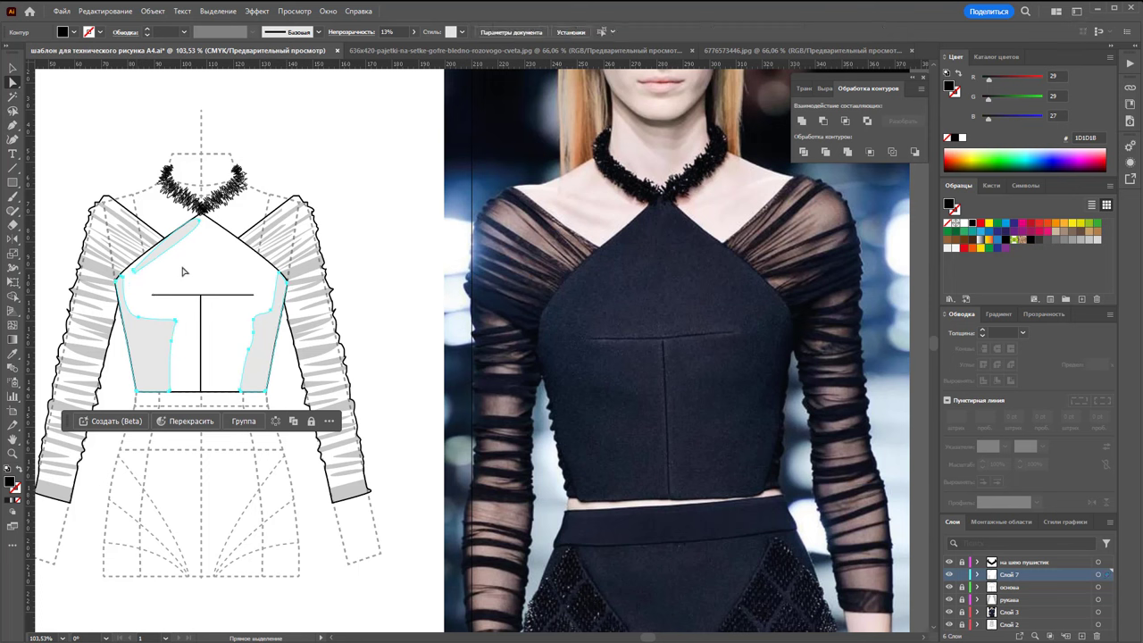
Add an anchor to the neckline shading strip and pull it left and down.
click(12, 125)
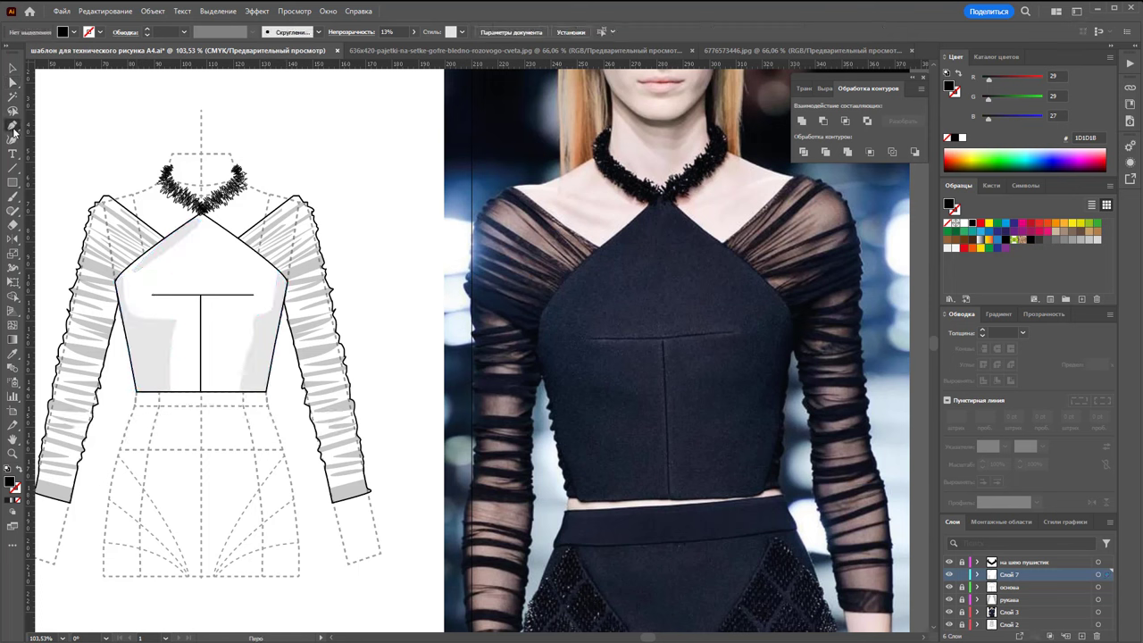
click(71, 141)
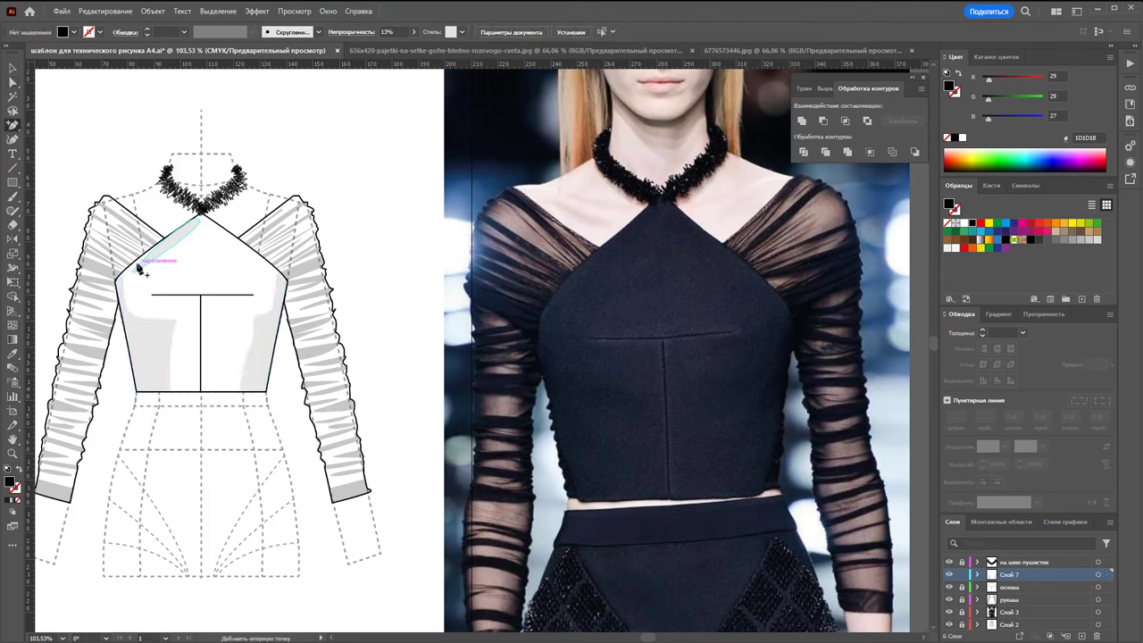
ctrl+click(195, 212)
click(13, 82)
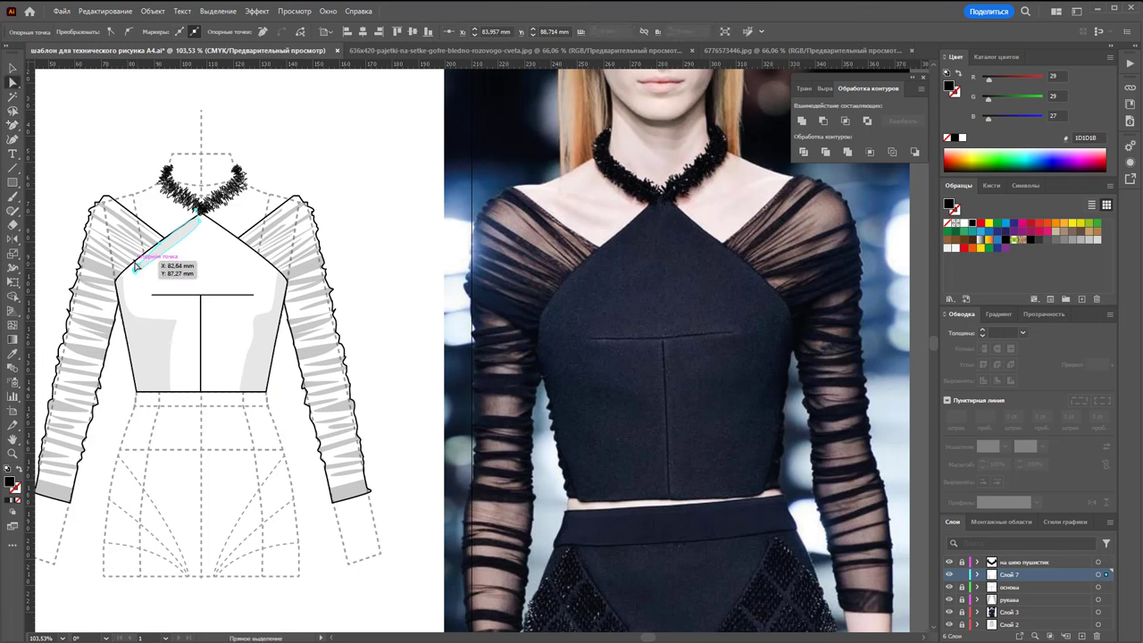
drag(140, 267, 124, 277)
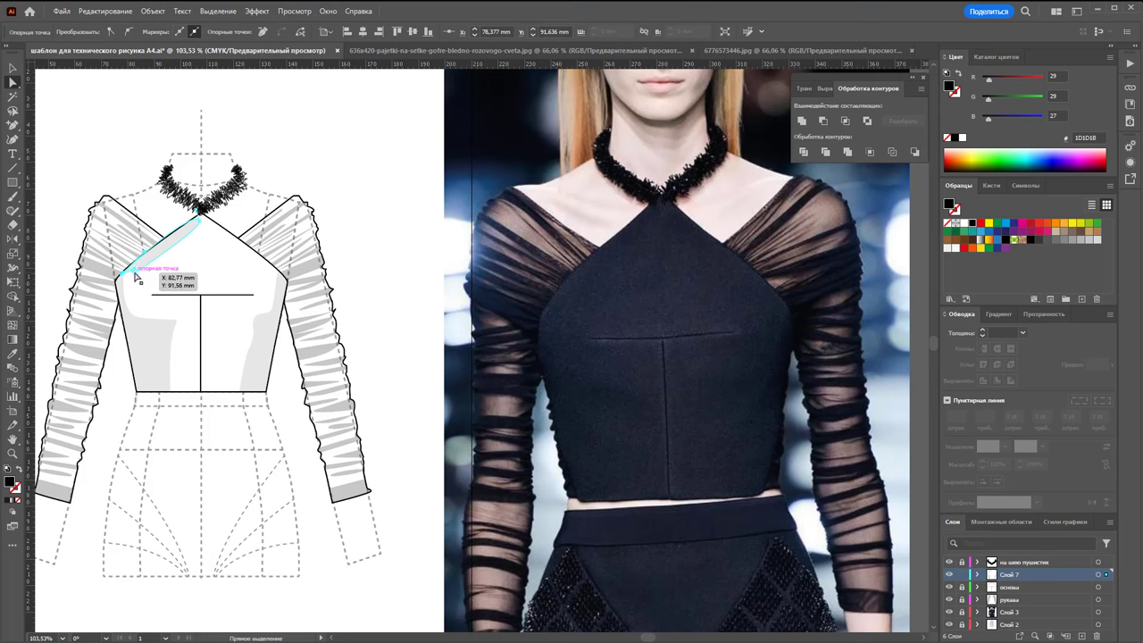
drag(124, 277, 124, 279)
click(125, 270)
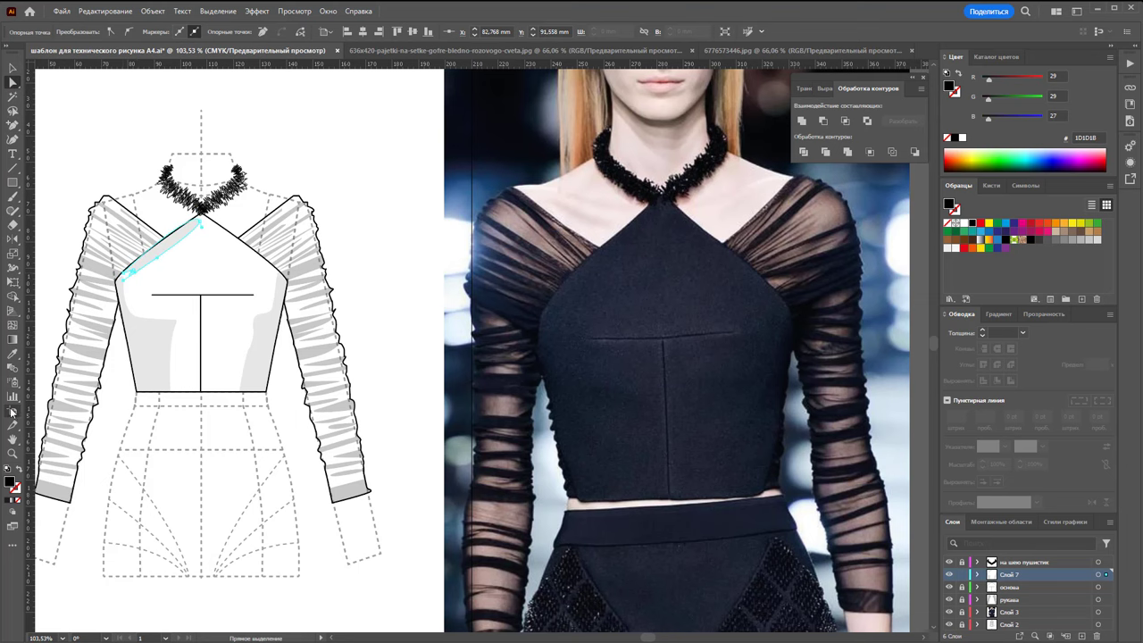
key(z)
drag(115, 250, 446, 337)
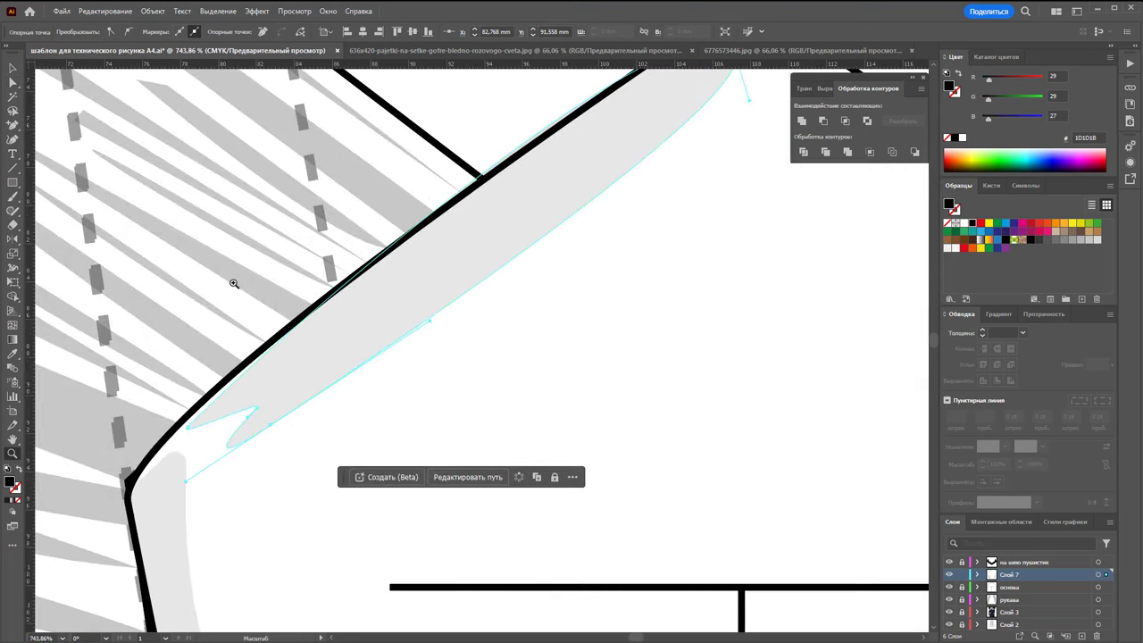
Flatten the neckline strip's lower curve into the armhole corner and lower the side strip's top anchor.
key(a)
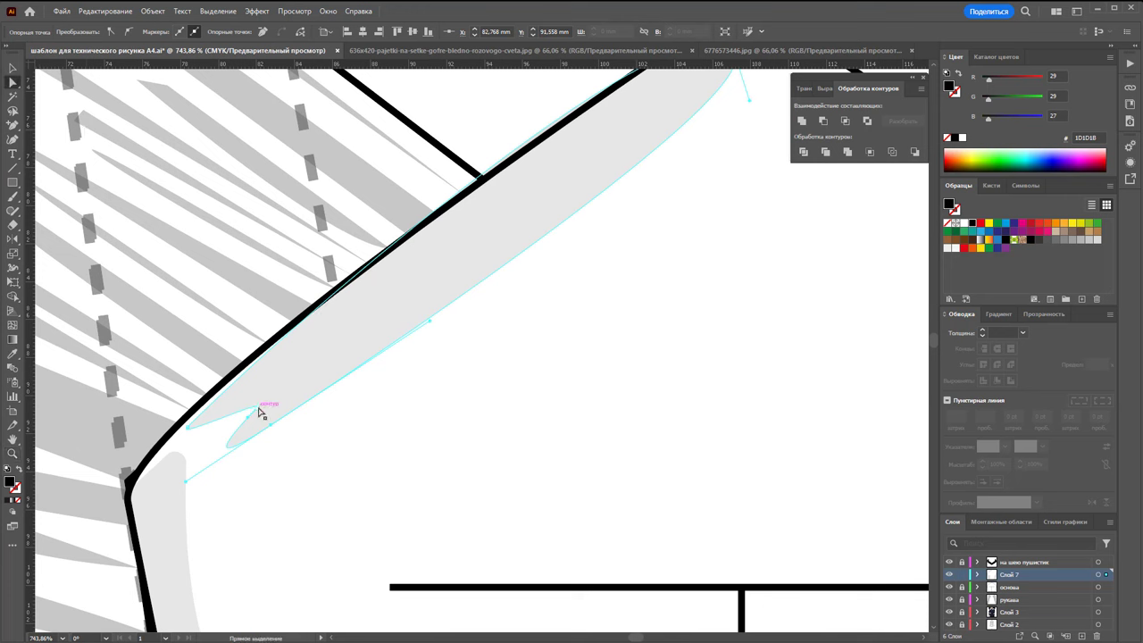
mouse_move(256, 410)
mouse_down()
mouse_move(134, 475)
mouse_move(185, 491)
mouse_move(178, 442)
mouse_up()
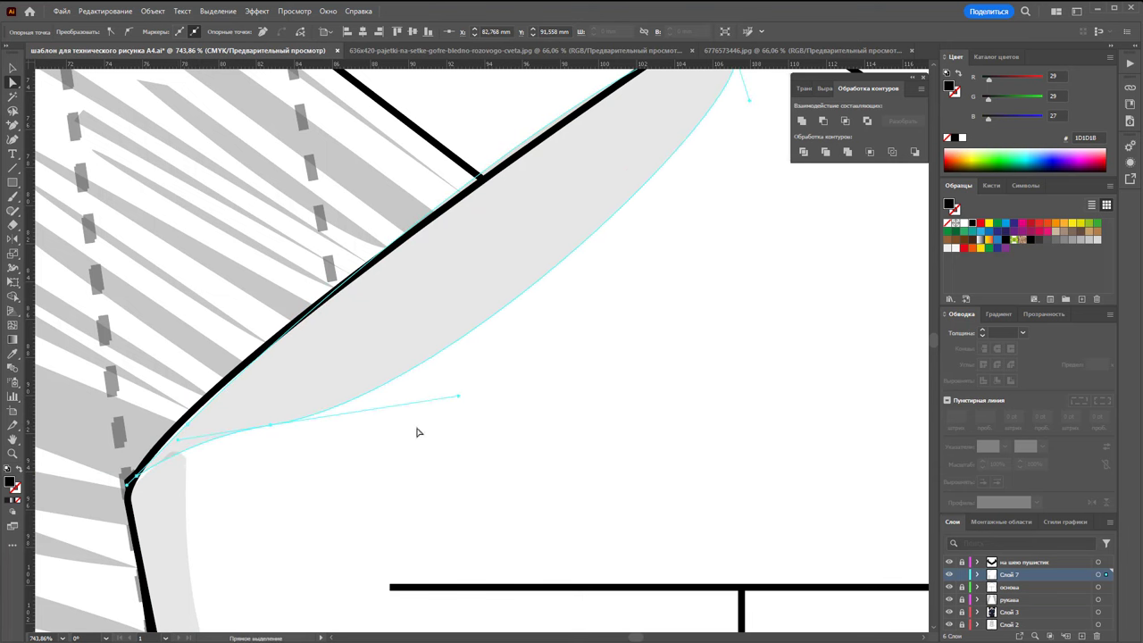
drag(458, 396, 195, 481)
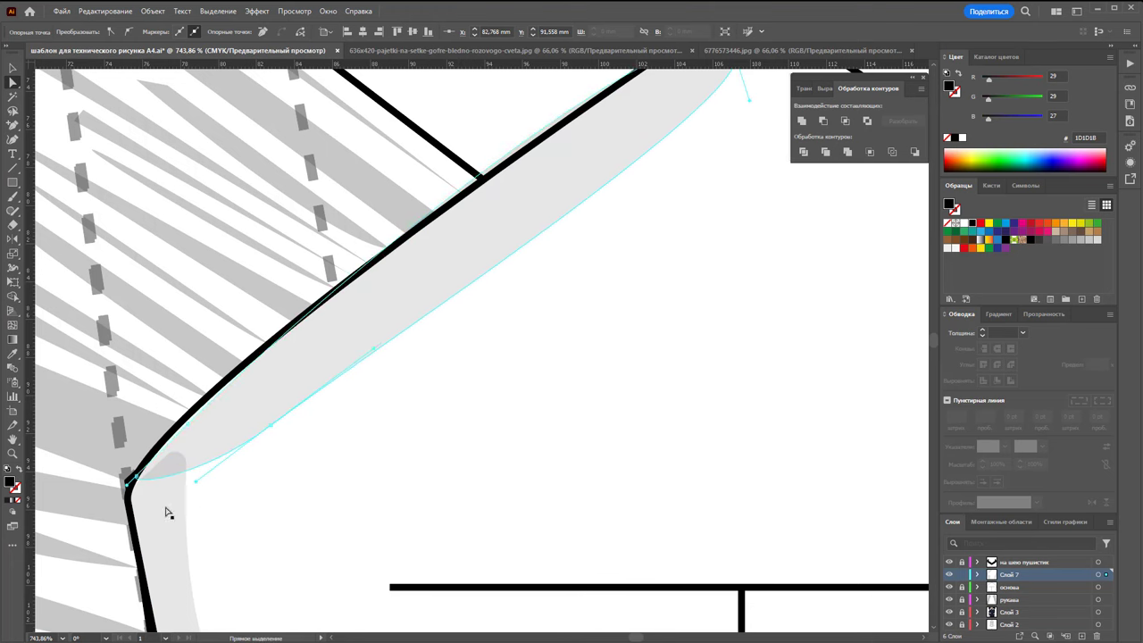
click(168, 513)
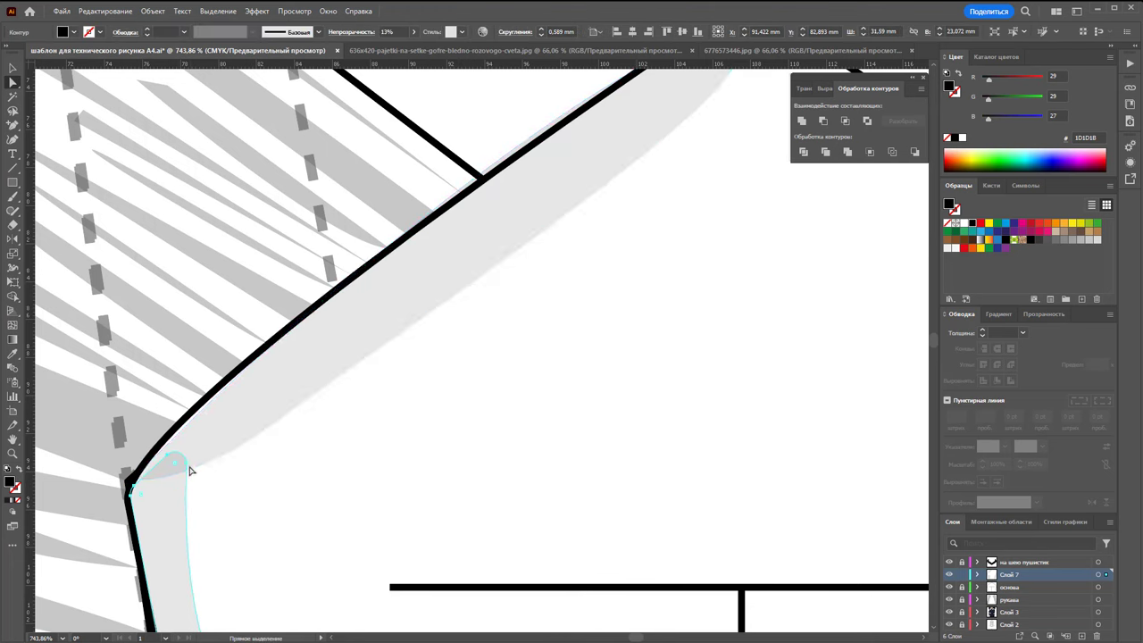
drag(186, 467, 181, 523)
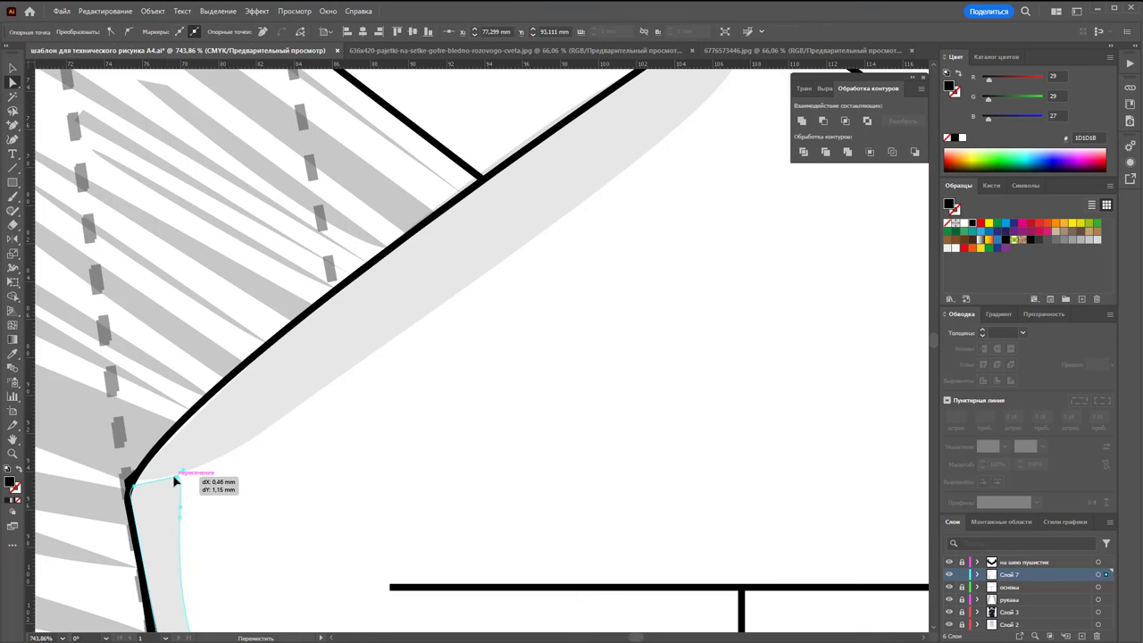
click(273, 487)
key(z)
alt+click(667, 369)
alt+click(480, 370)
alt+click(485, 428)
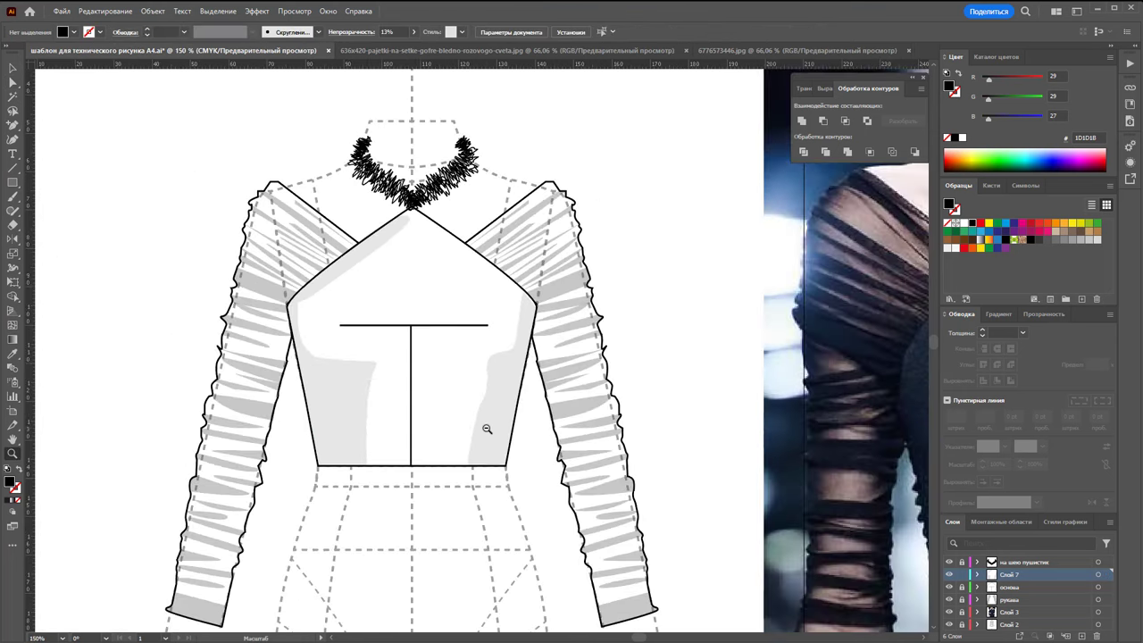
alt+click(509, 378)
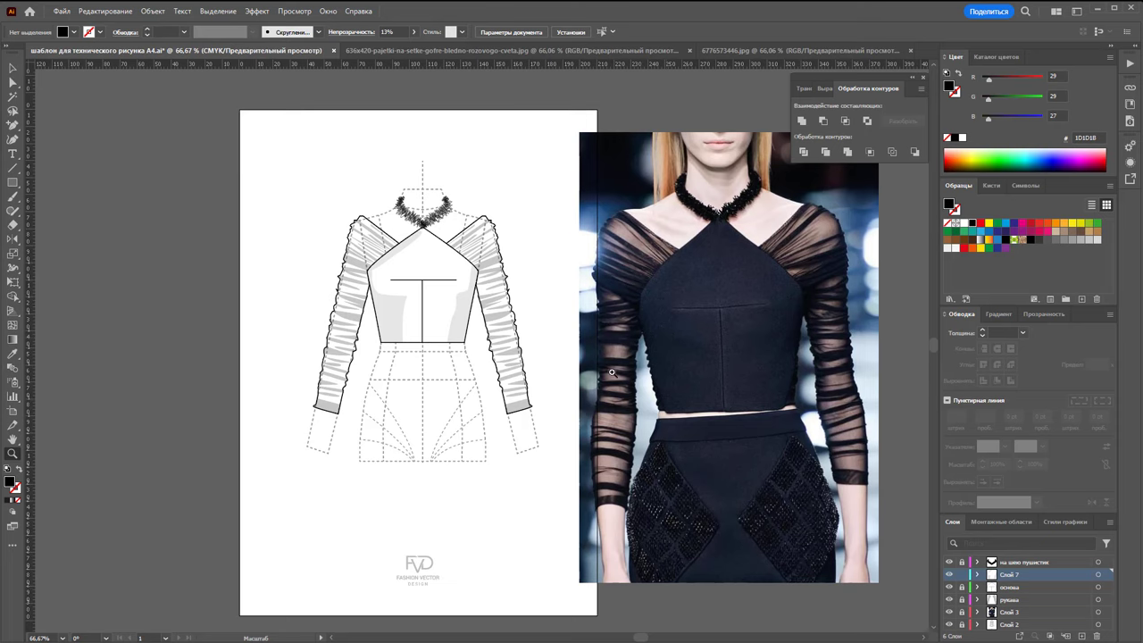
Group the sketch's sleeves, neckline and bodice into a single object.
alt+click(640, 348)
key(v)
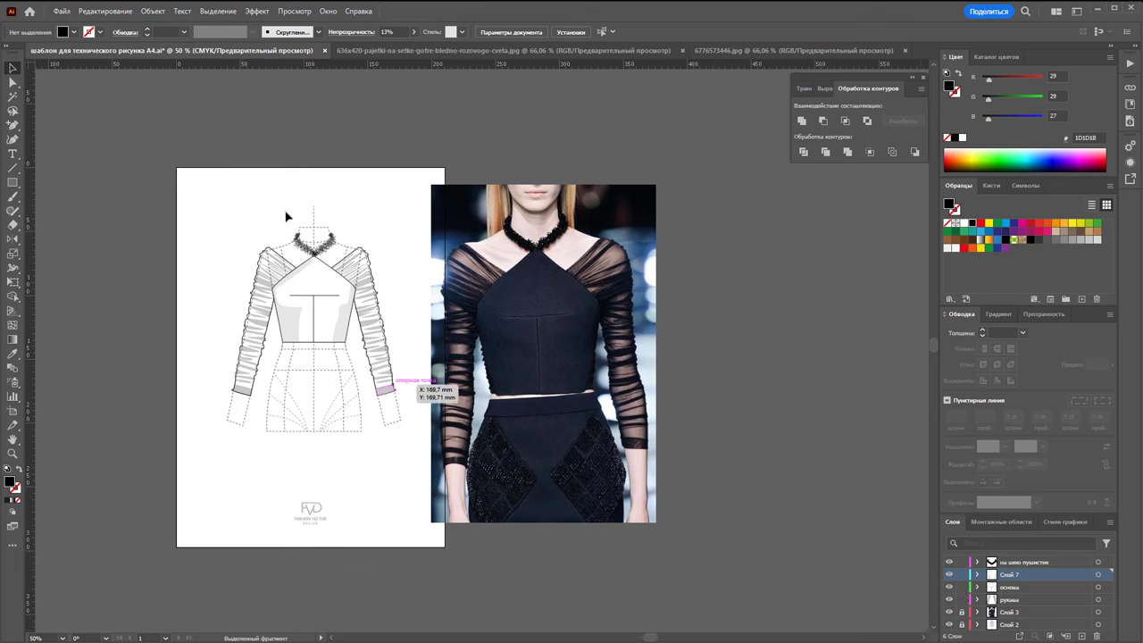
drag(188, 164, 398, 457)
right_click(344, 276)
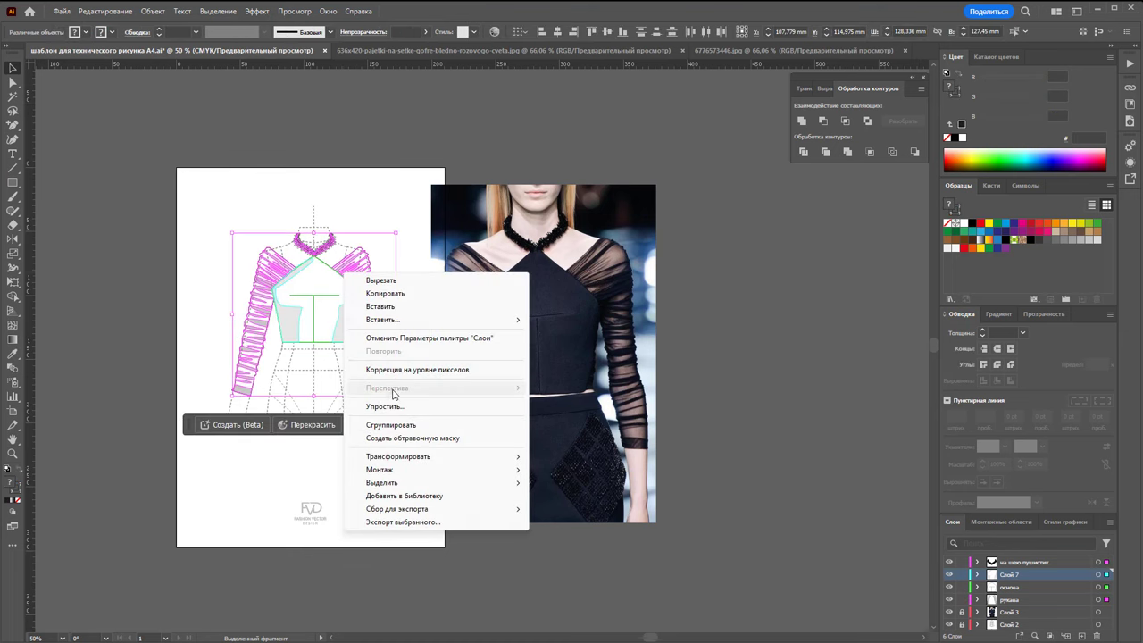
click(393, 424)
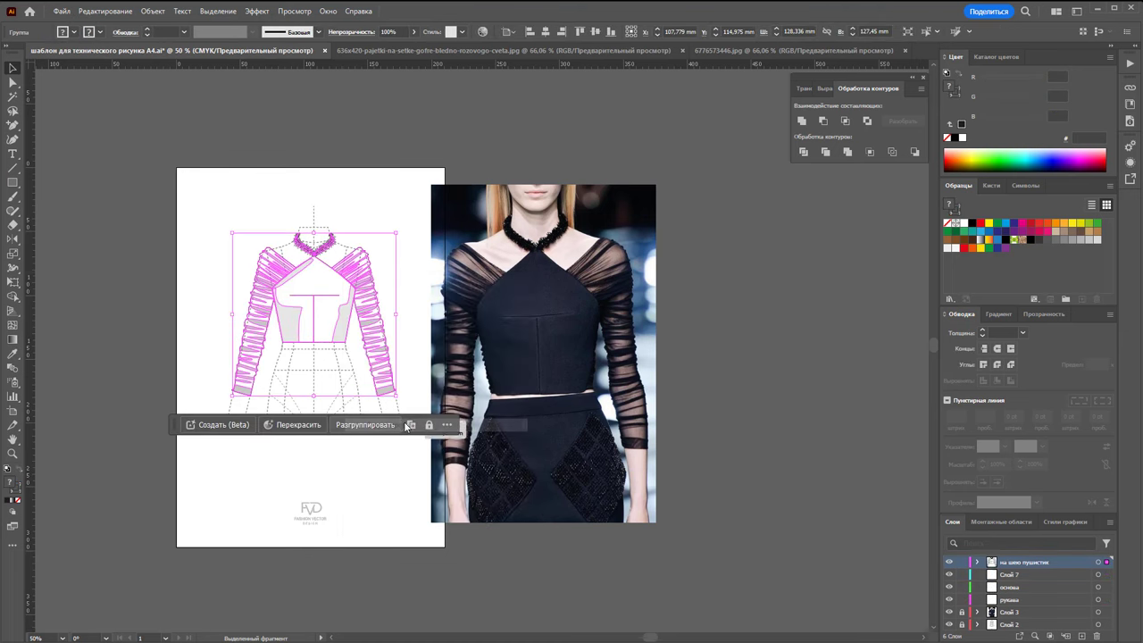
Merge the sketch layers into one layer named 'эскиз'.
ctrl+click(1044, 600)
shift+click(1036, 574)
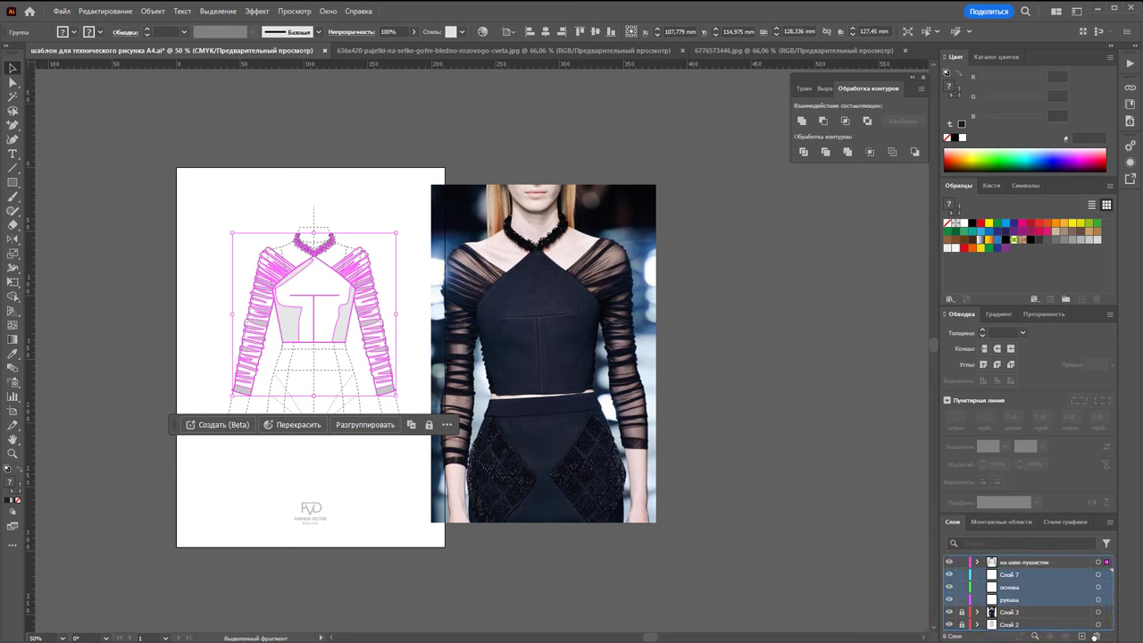
click(1095, 636)
double_click(1036, 558)
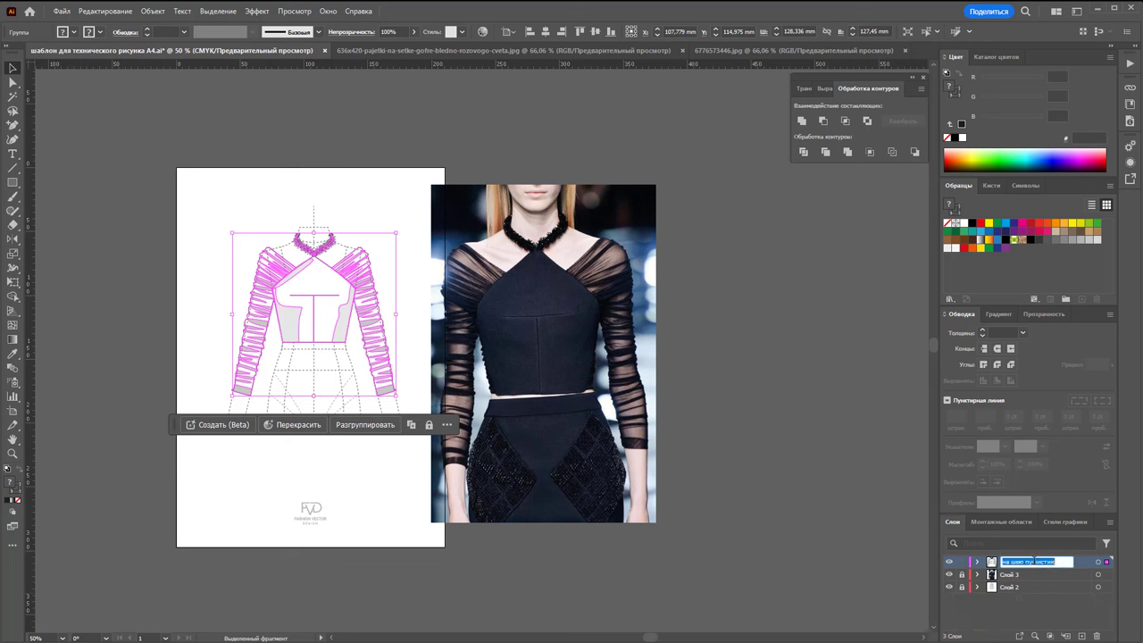
text(эскиз)
key(Return)
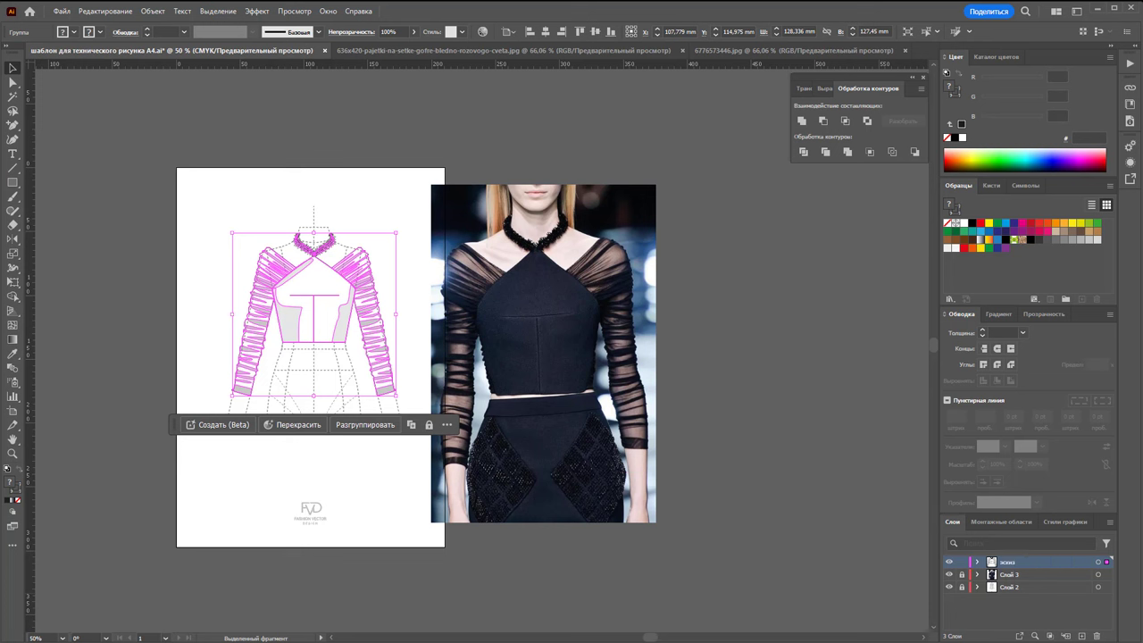
click(735, 468)
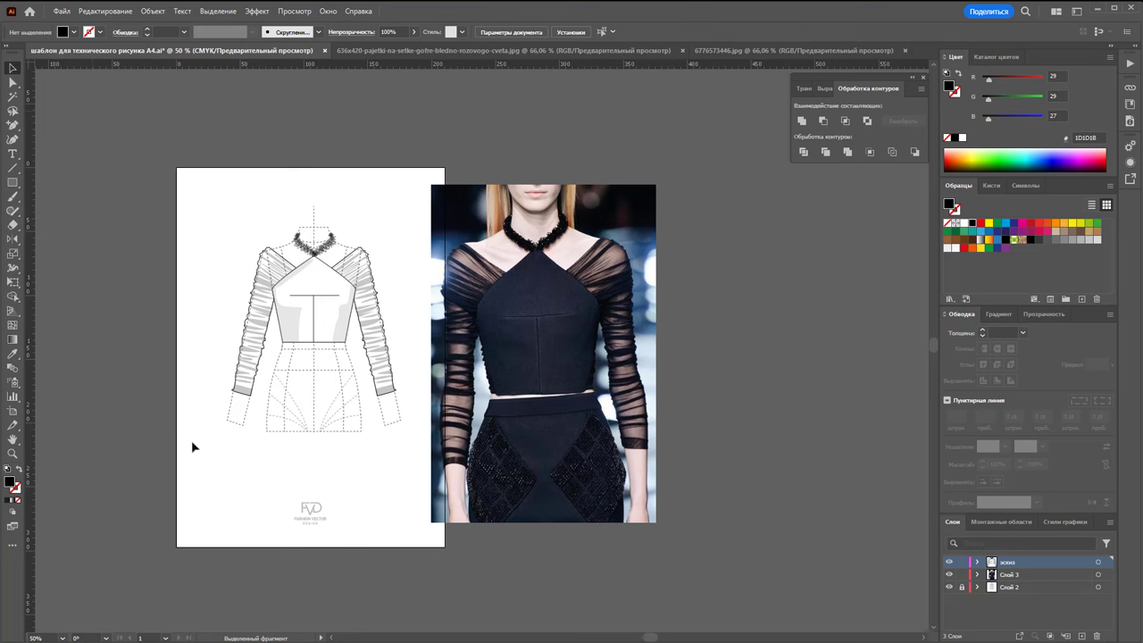
Move the reference photo right and widen the artboard to the right.
mouse_move(465, 400)
mouse_down()
mouse_move(815, 393)
mouse_move(785, 393)
mouse_up()
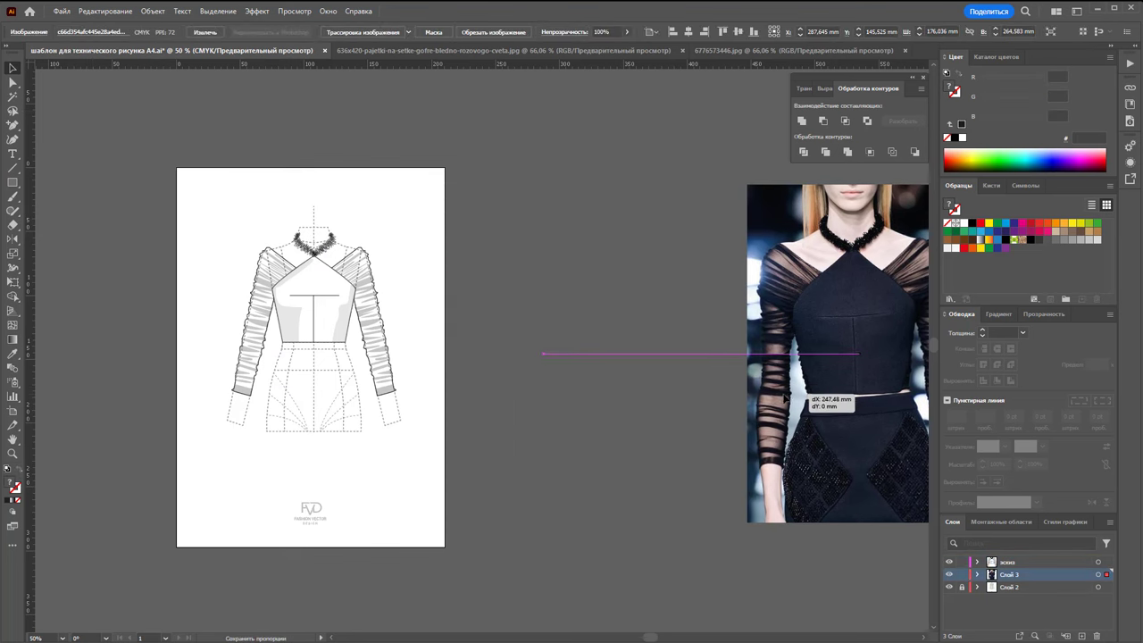
click(13, 411)
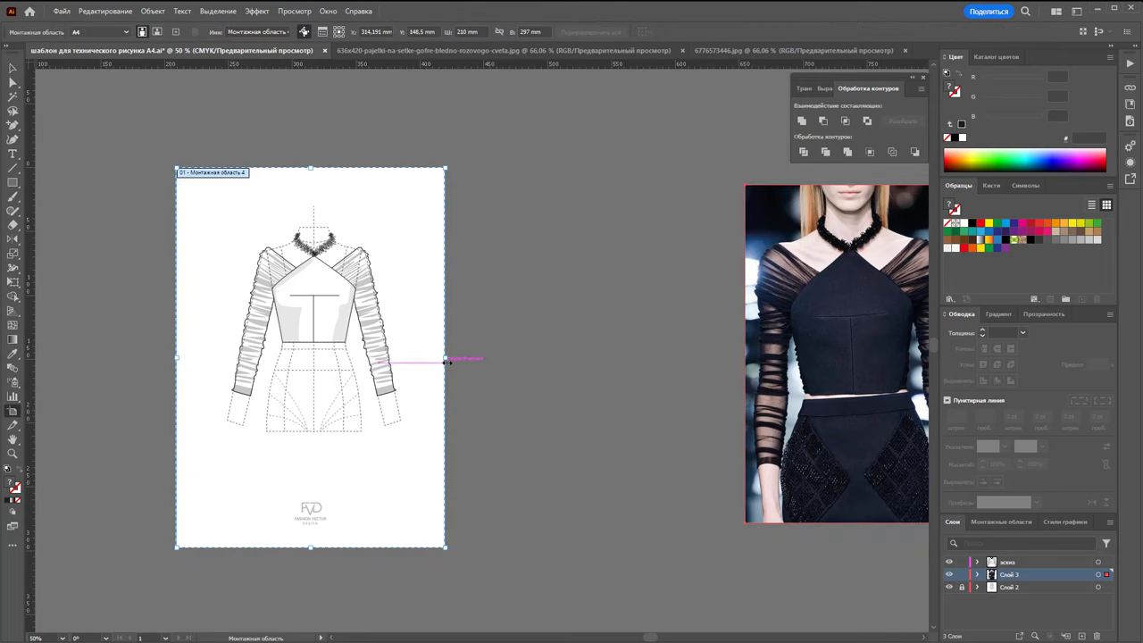
drag(445, 358, 641, 359)
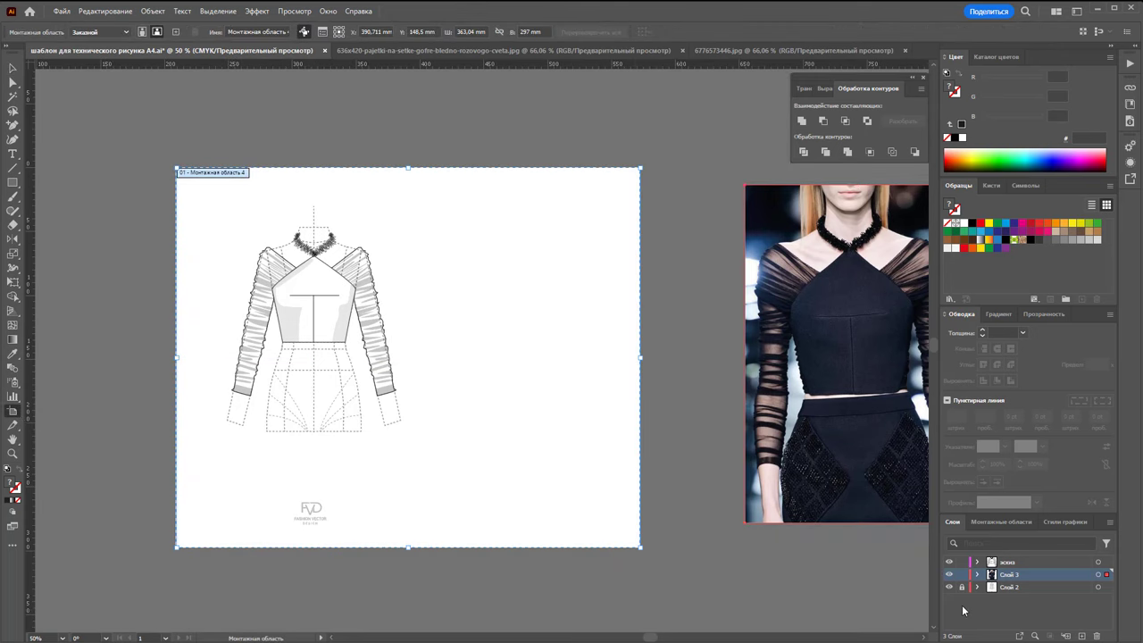
Place a duplicate of the garment sketch to the right of the original.
click(13, 81)
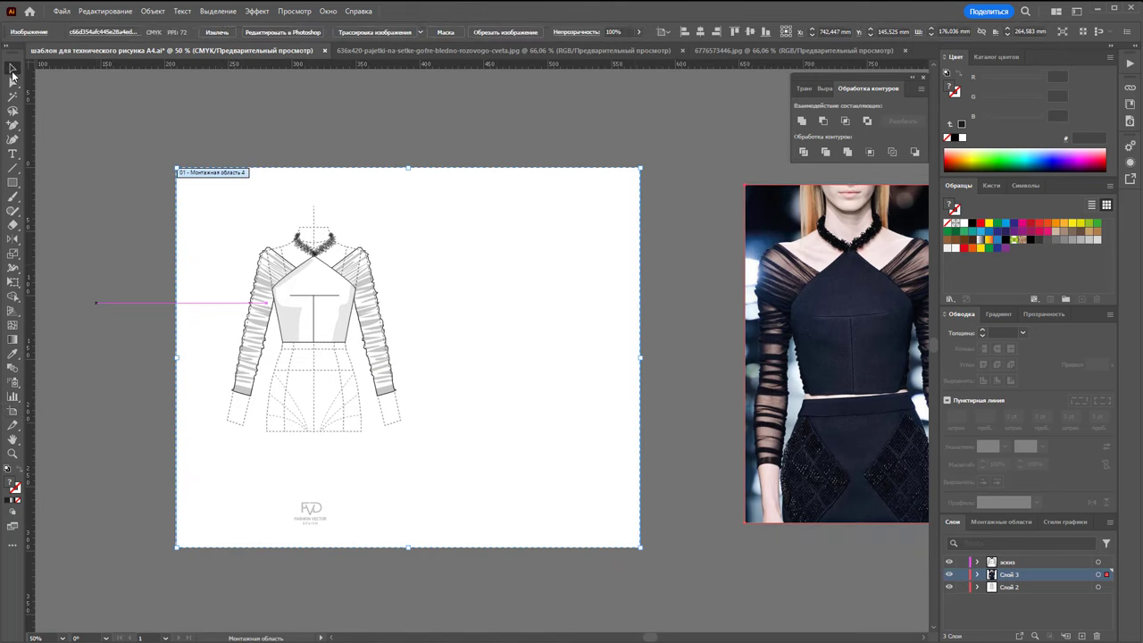
drag(198, 192, 442, 477)
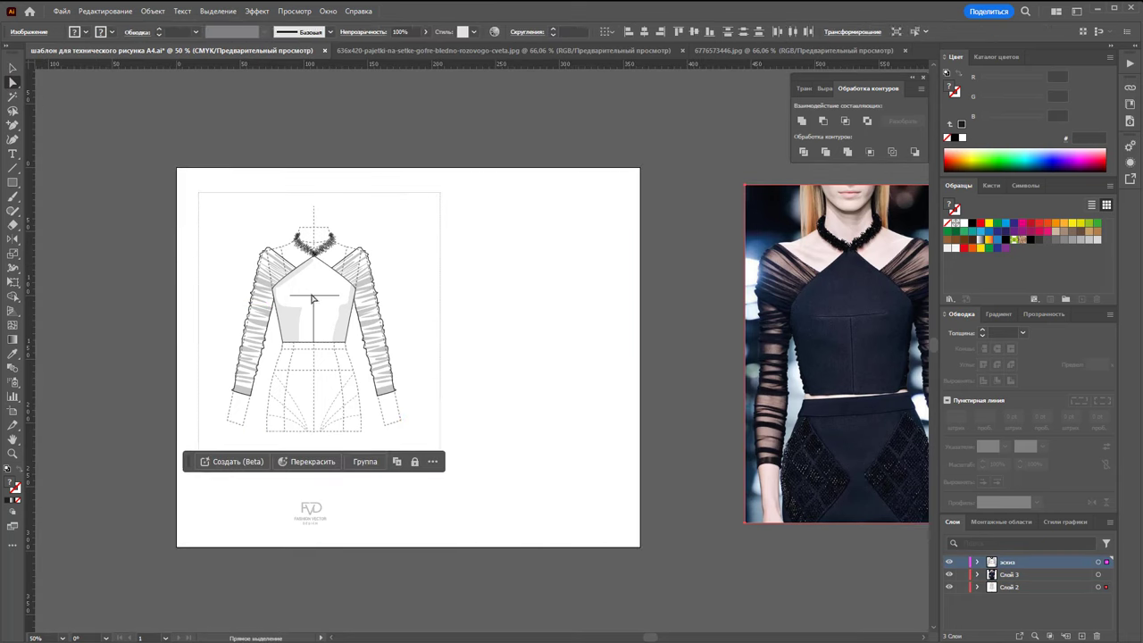
drag(324, 317, 510, 326)
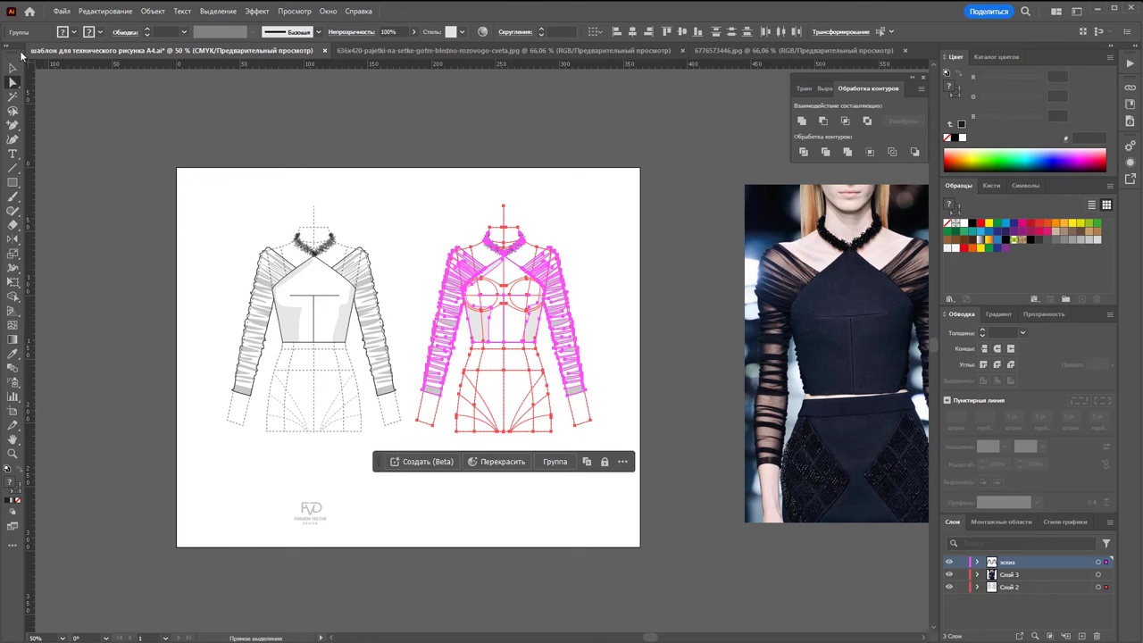
click(12, 68)
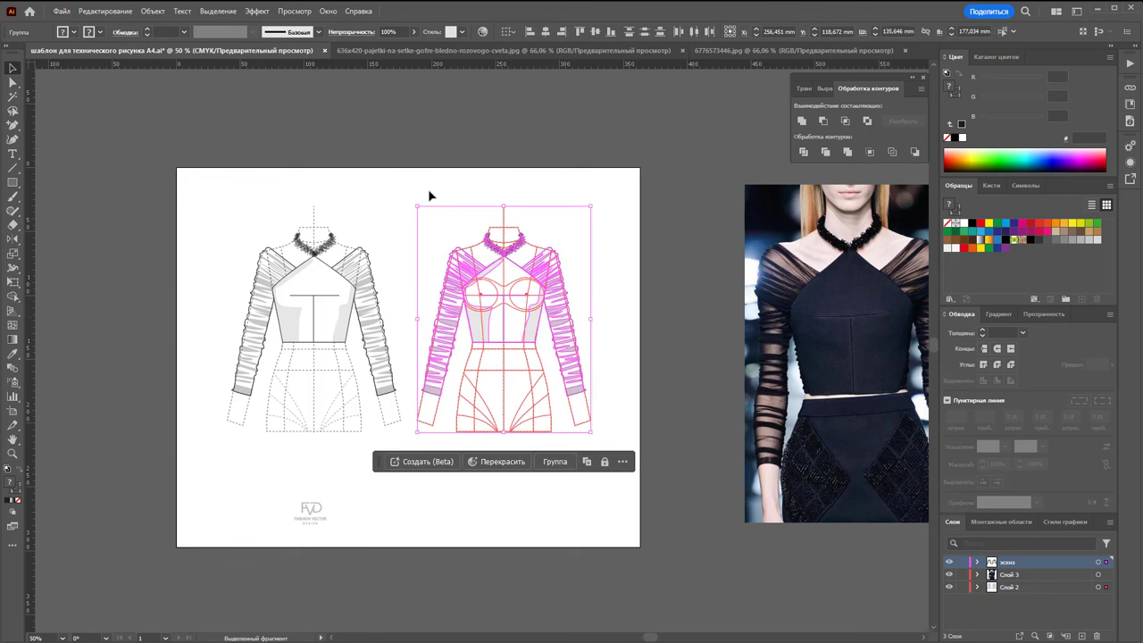
click(428, 230)
Centre the FVD logo beneath the sketches, trim the artboard edges, and lock the lower layers.
click(12, 81)
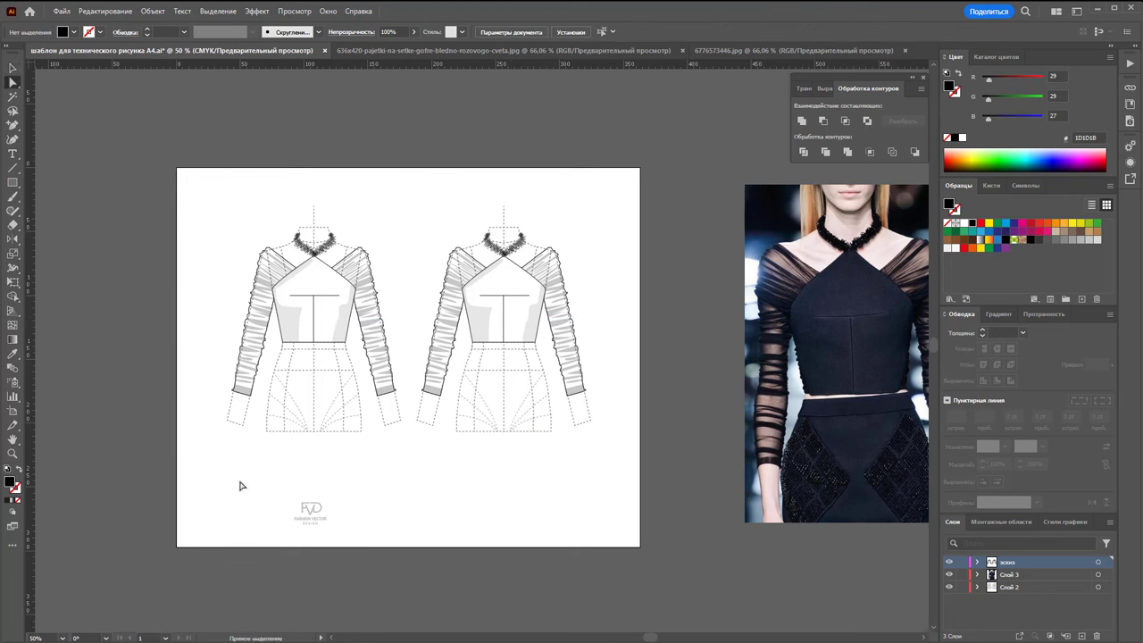
mouse_move(243, 481)
mouse_down()
mouse_move(335, 537)
mouse_move(412, 526)
mouse_up()
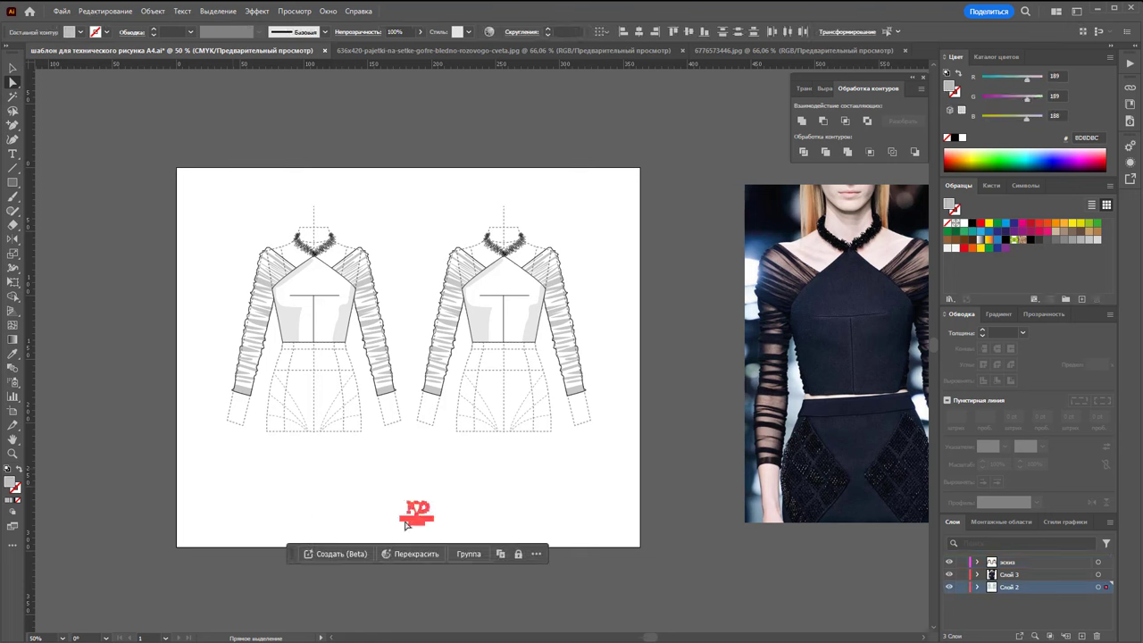
click(12, 410)
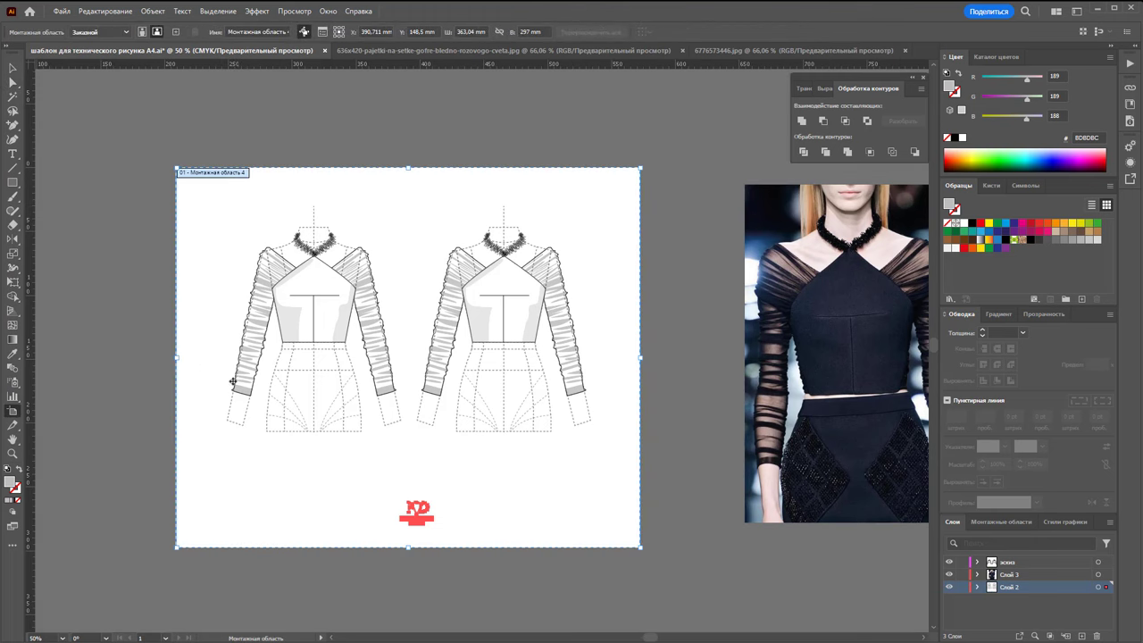
drag(175, 357, 182, 357)
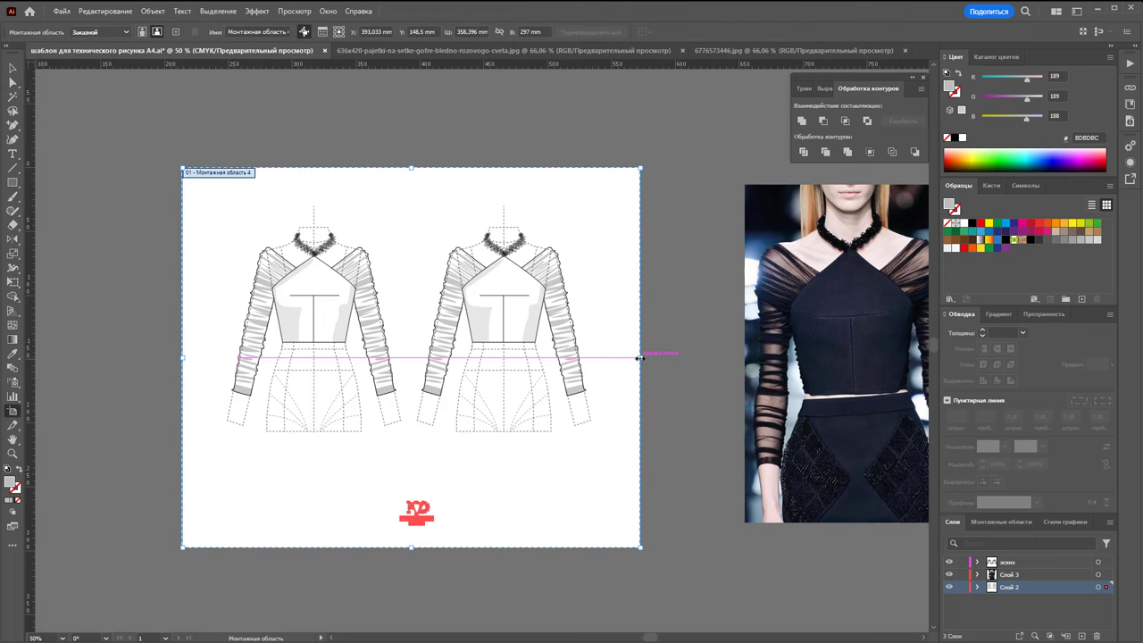
drag(643, 357, 641, 357)
click(12, 68)
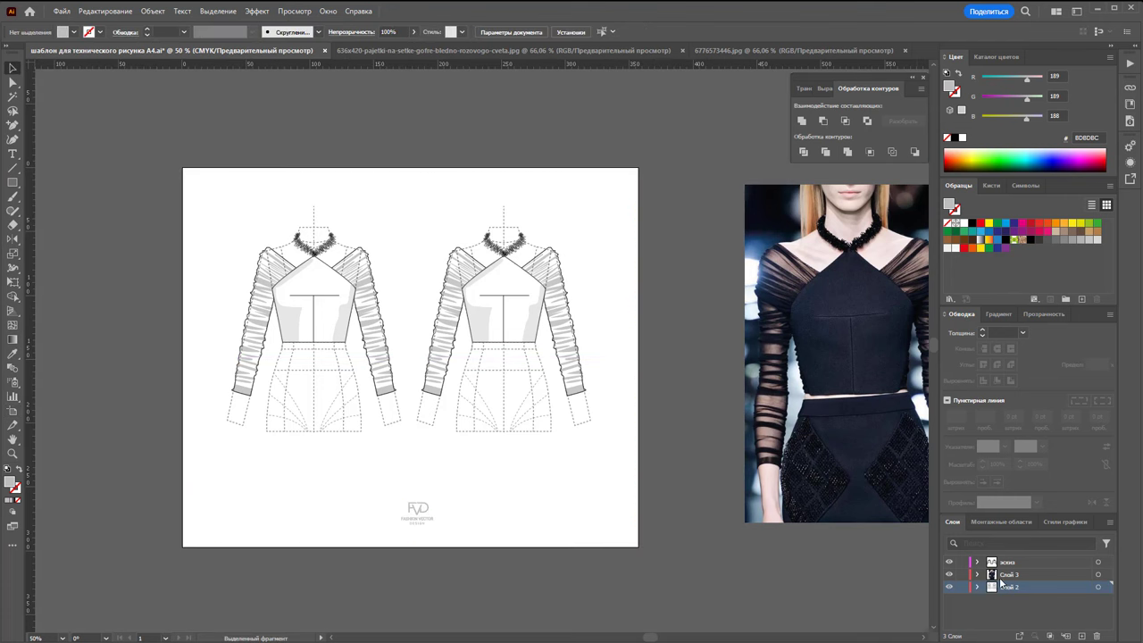
click(1047, 561)
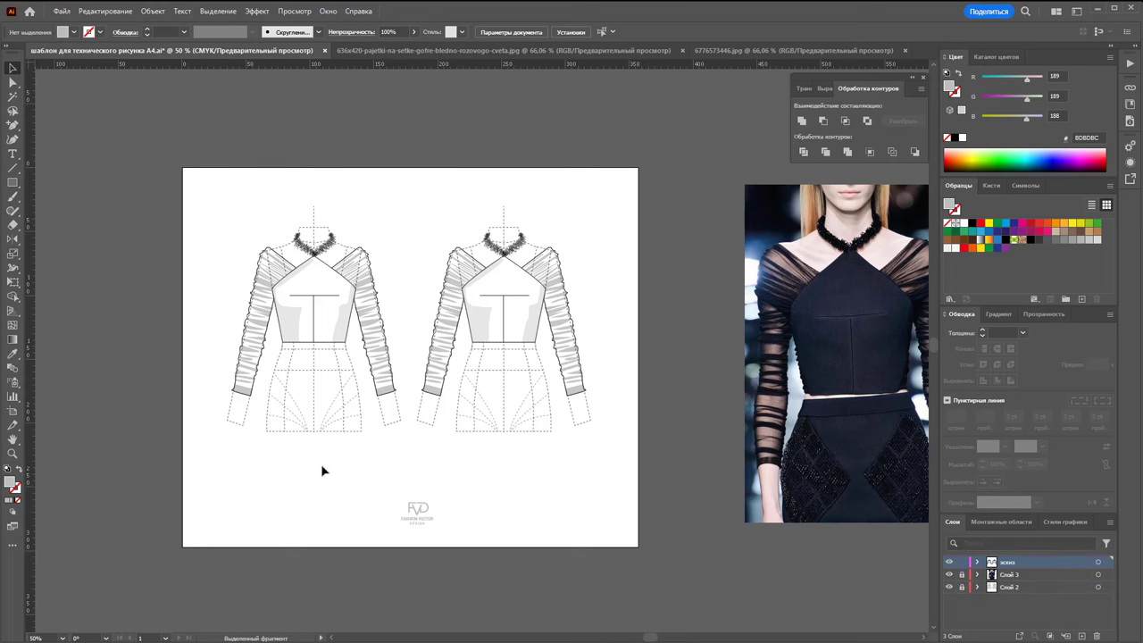
Move the photo against the artboard's right edge and lock its layer.
click(516, 313)
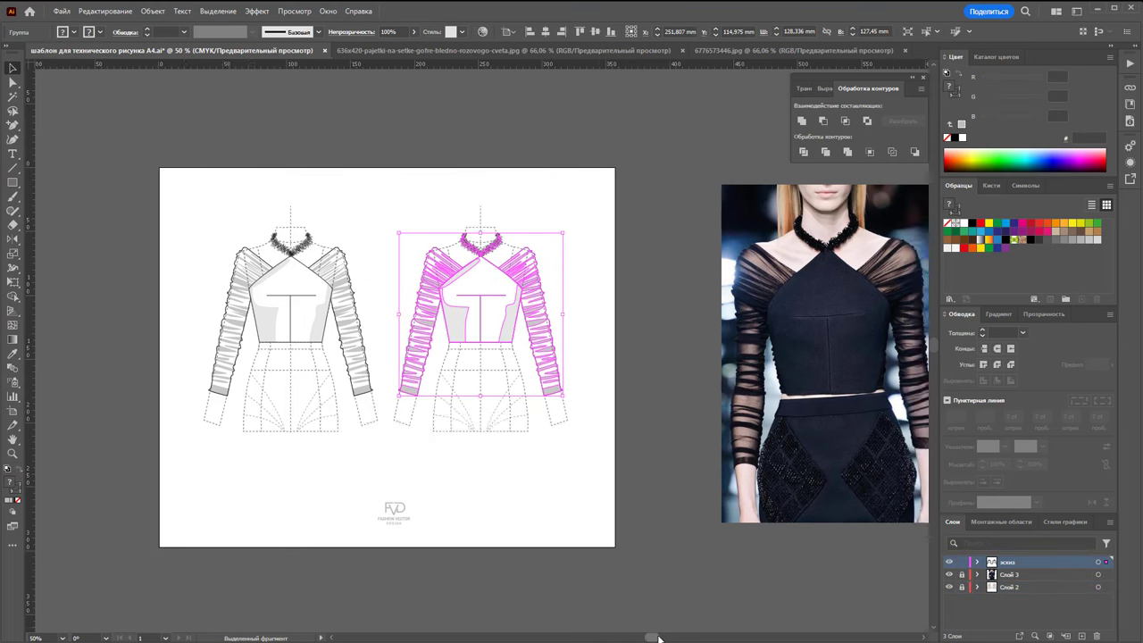
drag(652, 639, 665, 640)
click(764, 532)
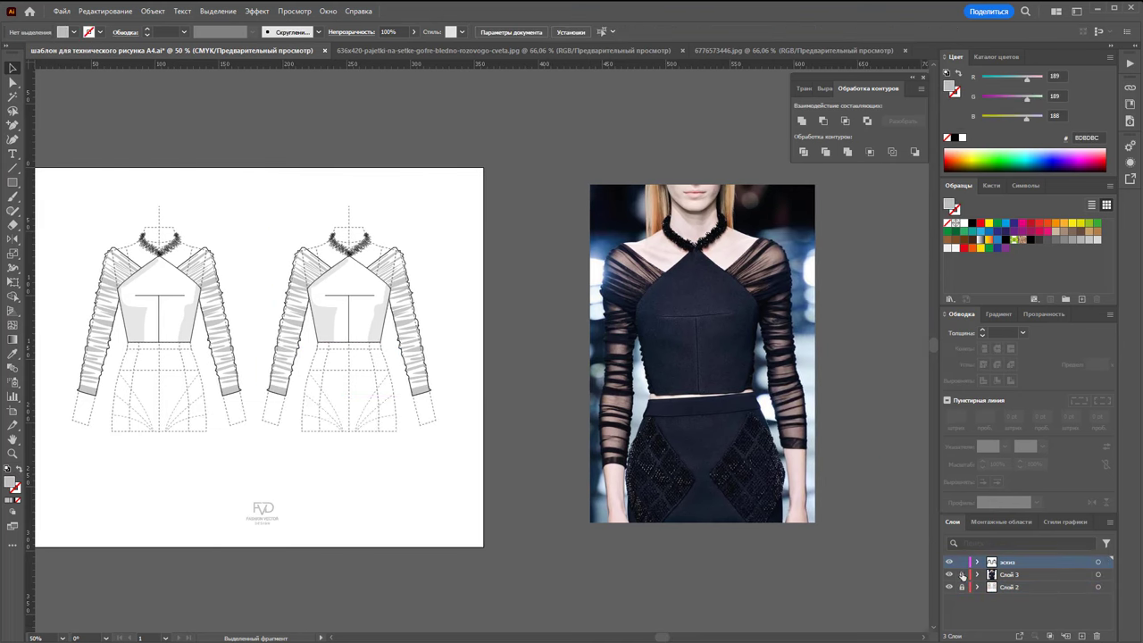
drag(736, 411, 631, 408)
click(961, 574)
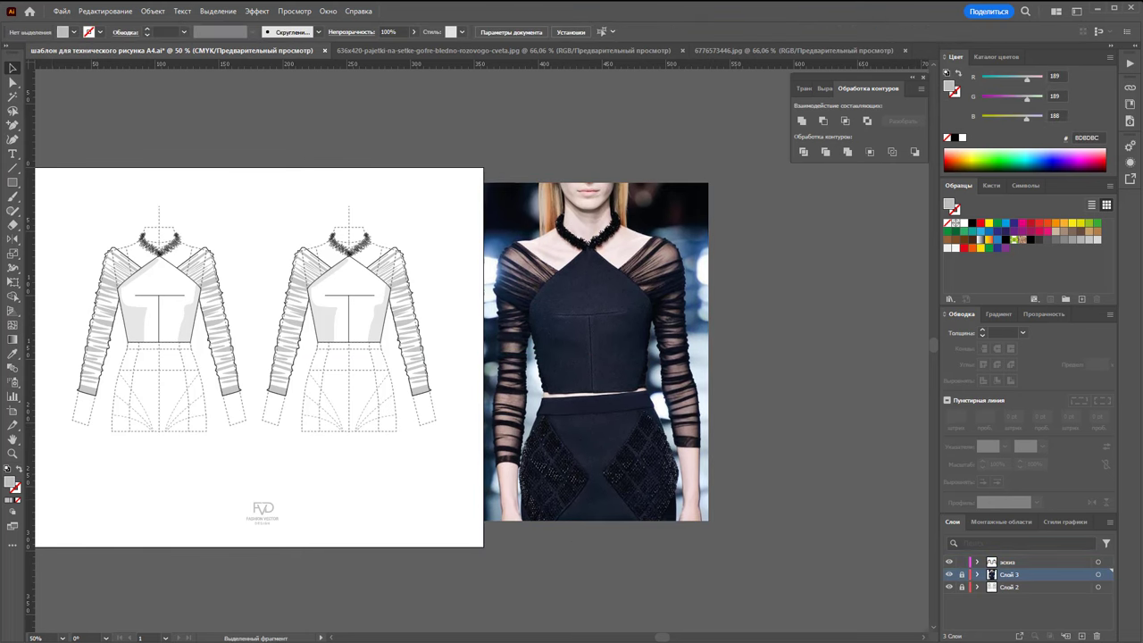
Fill the right sketch's bodice with dark grey K=90.
click(12, 453)
drag(380, 319, 456, 359)
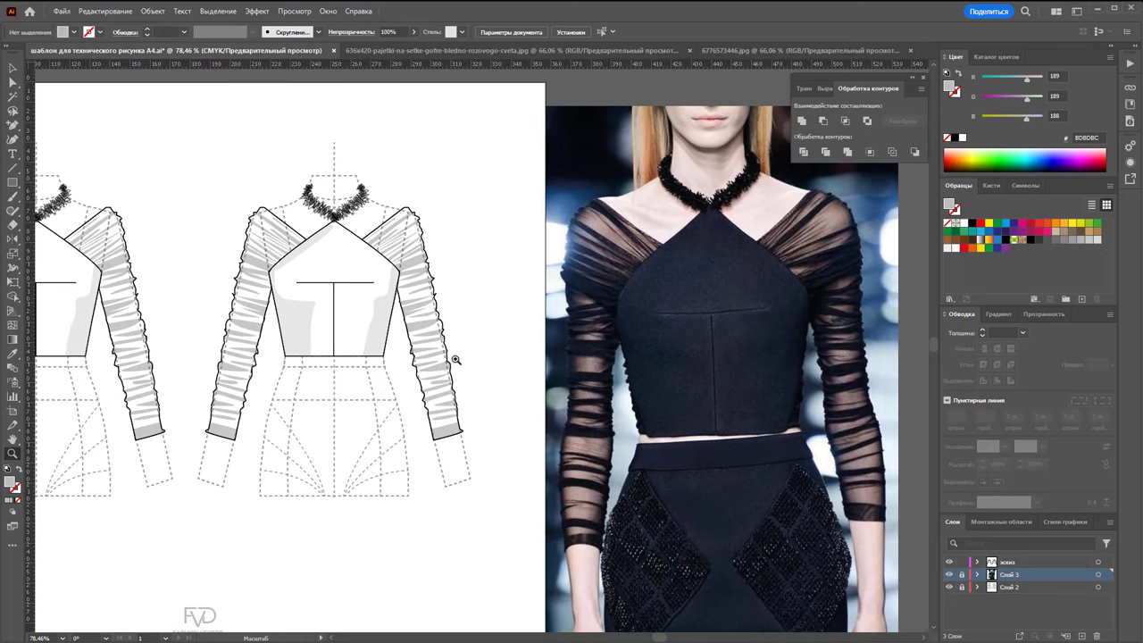
click(924, 80)
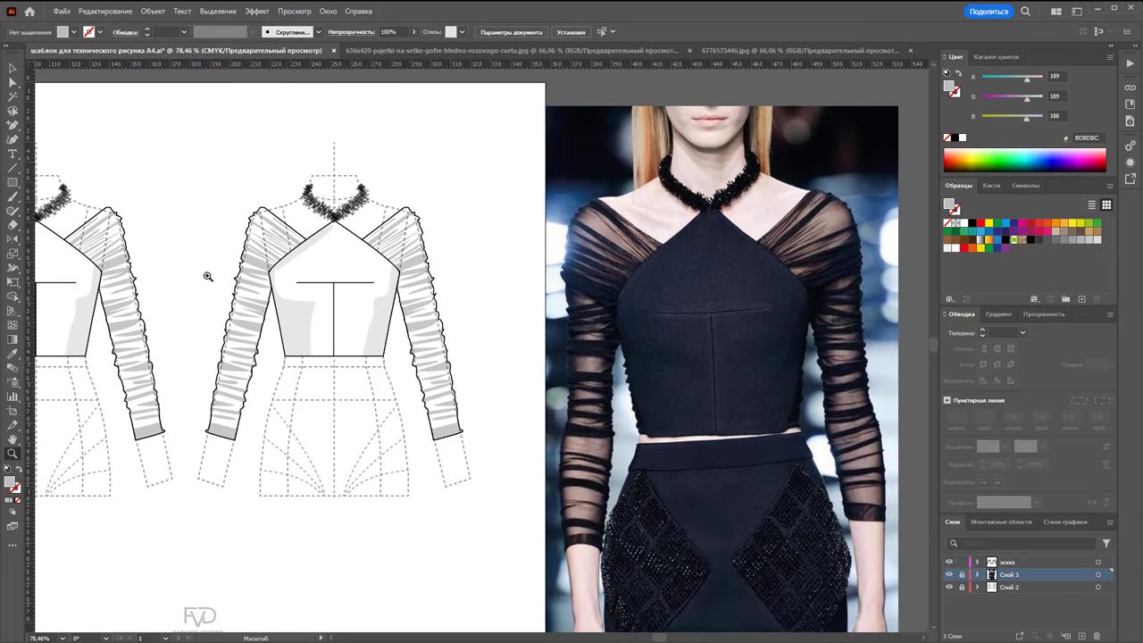
click(12, 69)
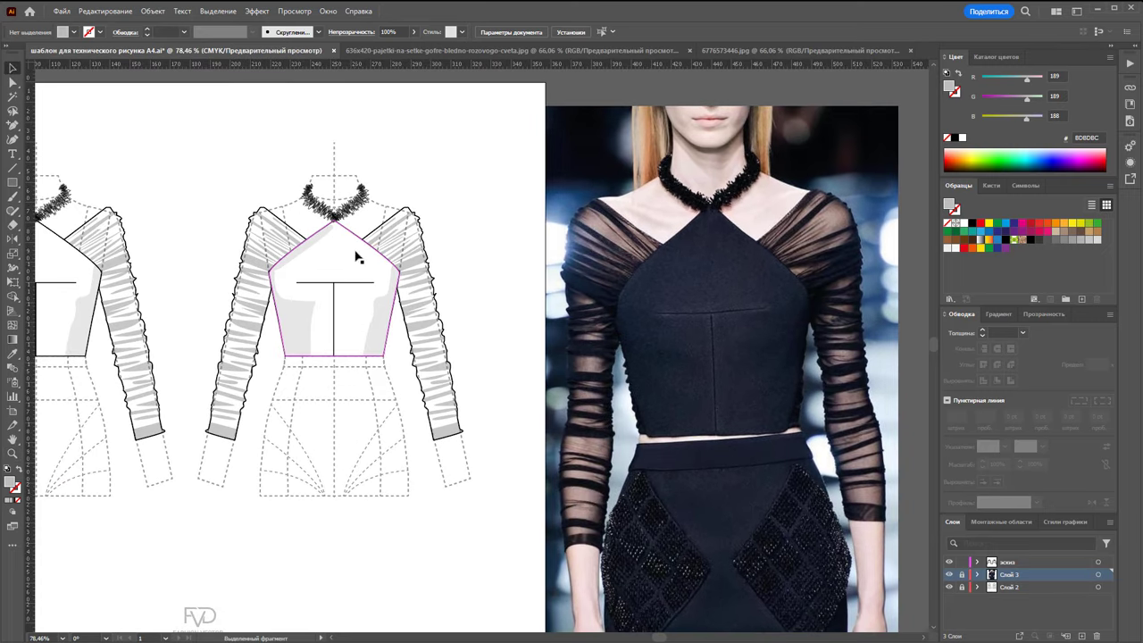
click(384, 250)
double_click(385, 253)
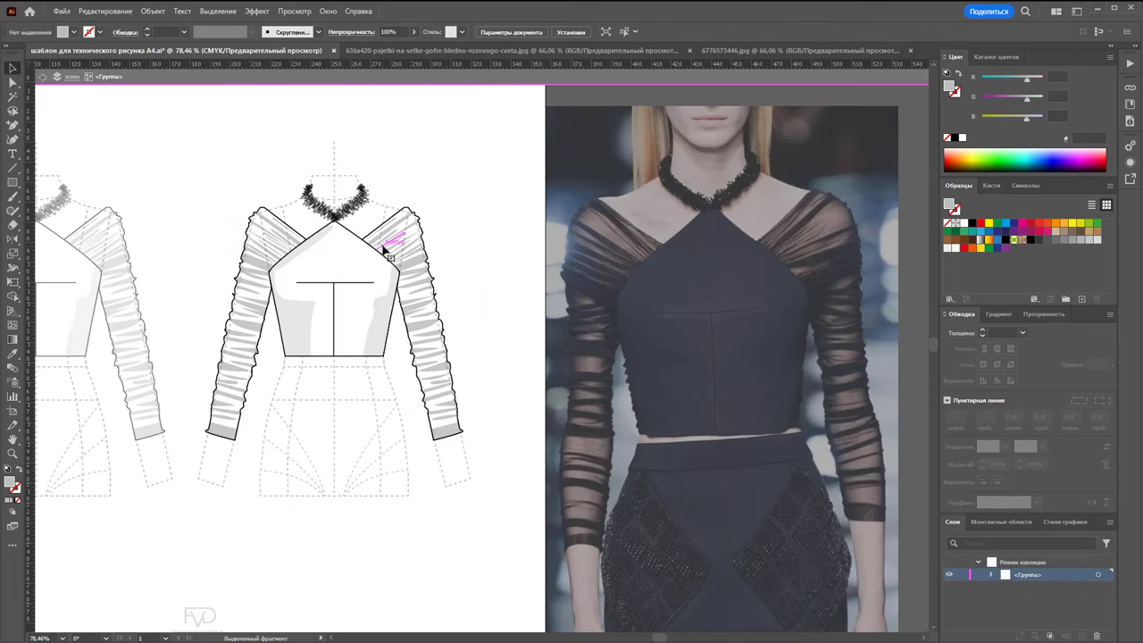
click(357, 255)
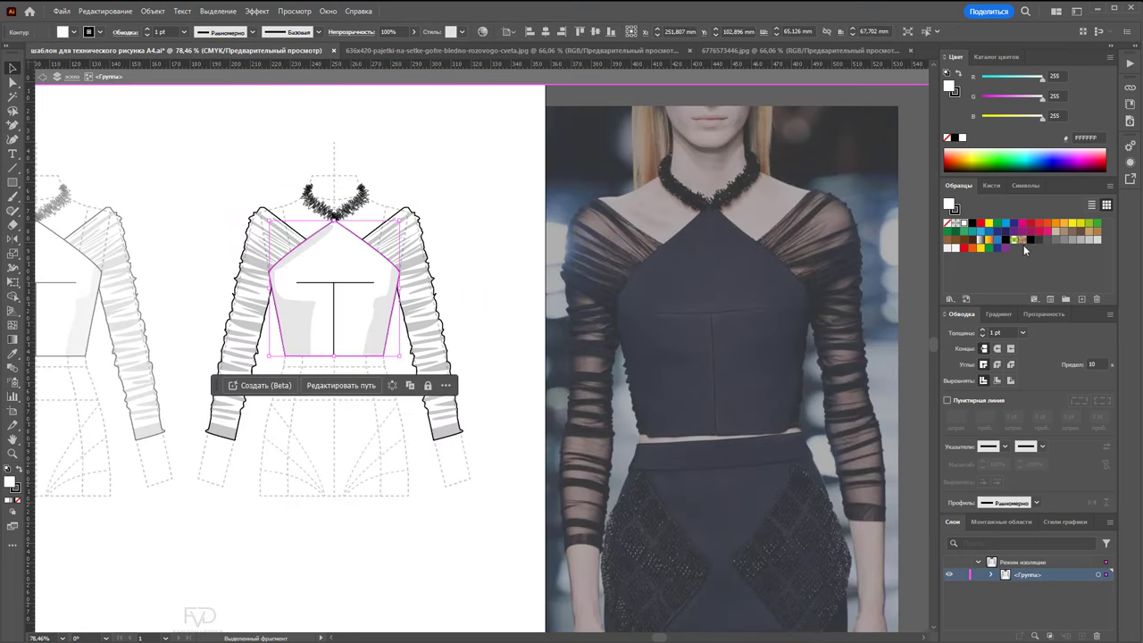
click(972, 224)
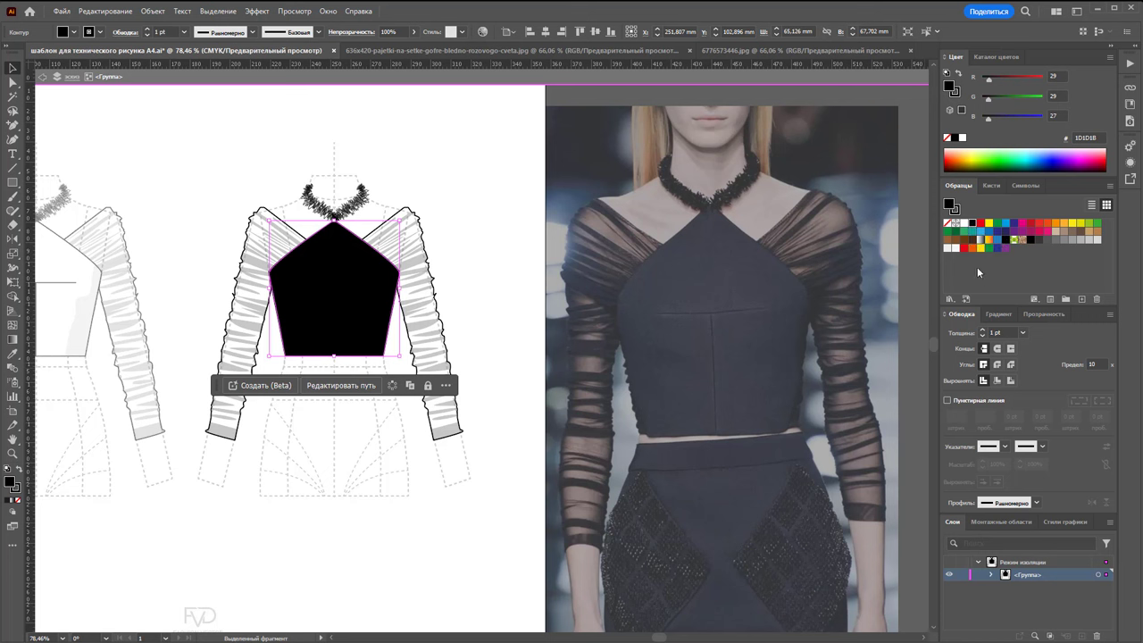
click(1037, 239)
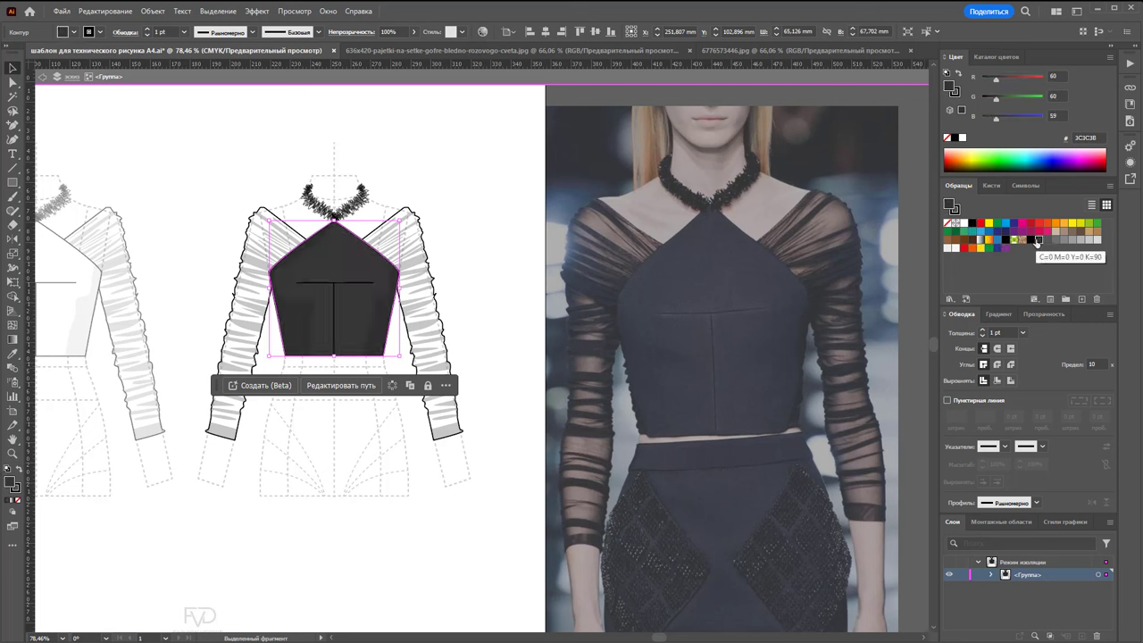
Raise the bodice shading shapes to about 42% opacity.
click(459, 198)
click(396, 306)
shift+click(297, 341)
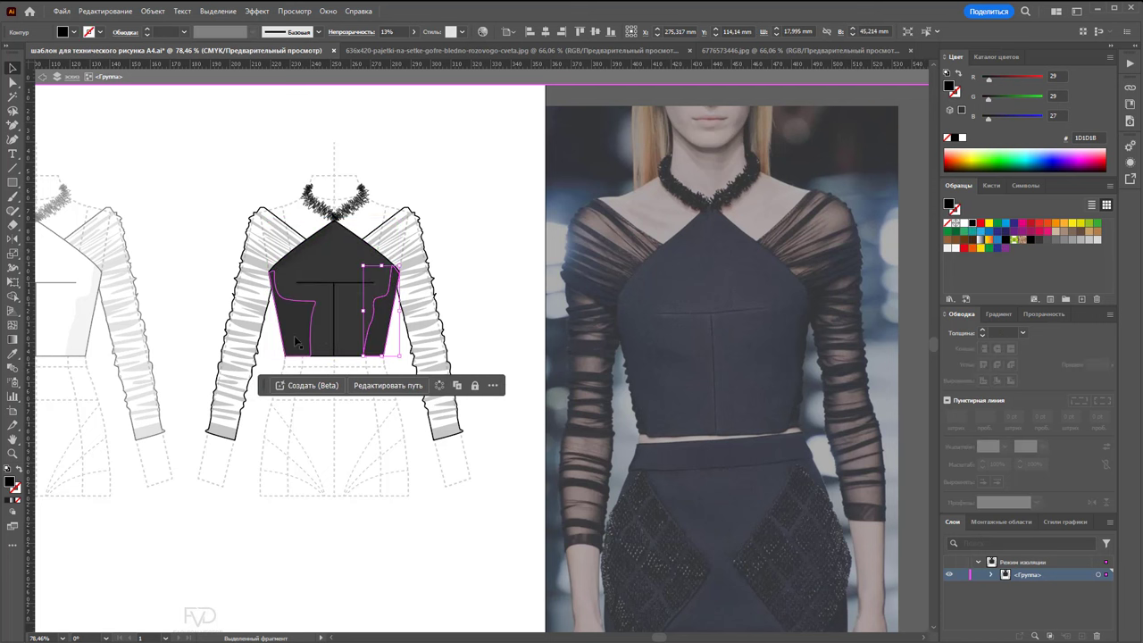
click(313, 280)
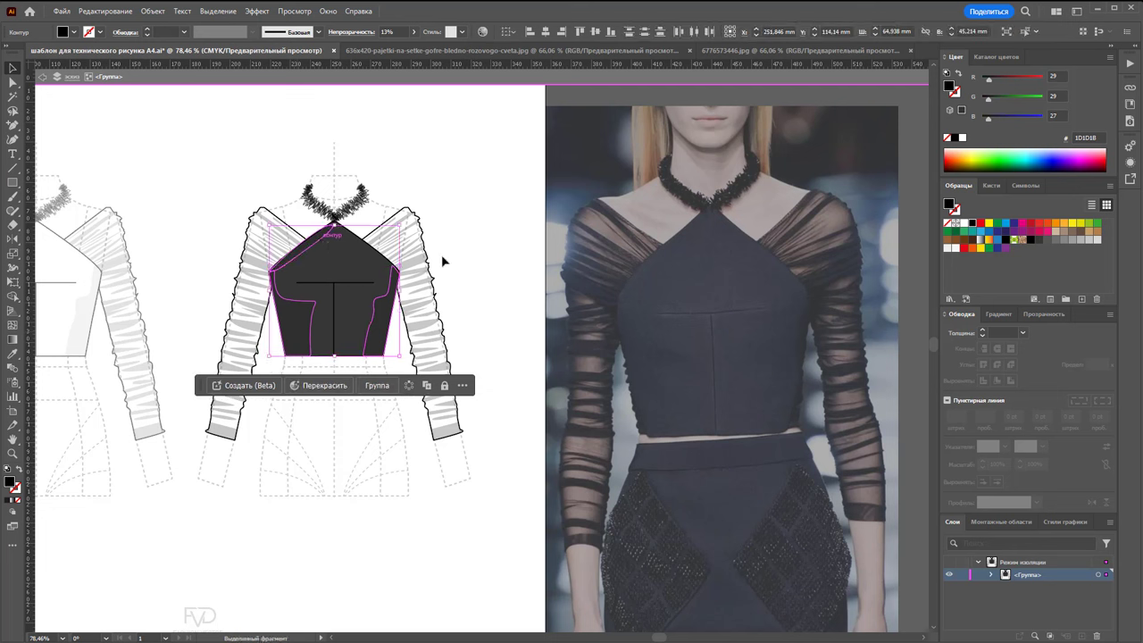
click(413, 32)
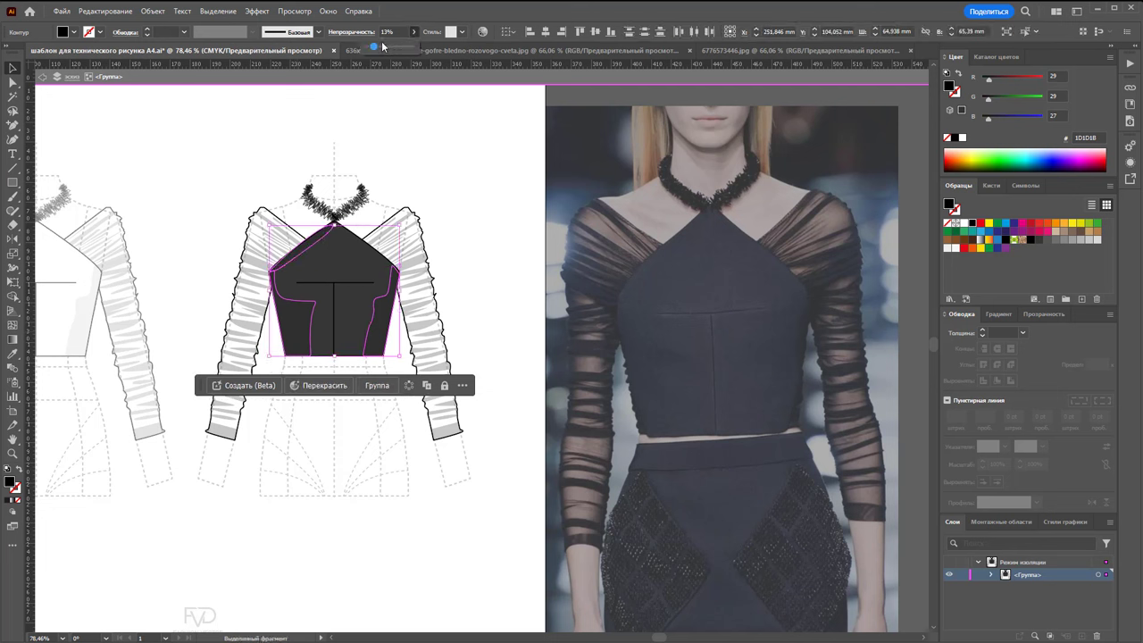
drag(369, 46, 392, 50)
click(450, 185)
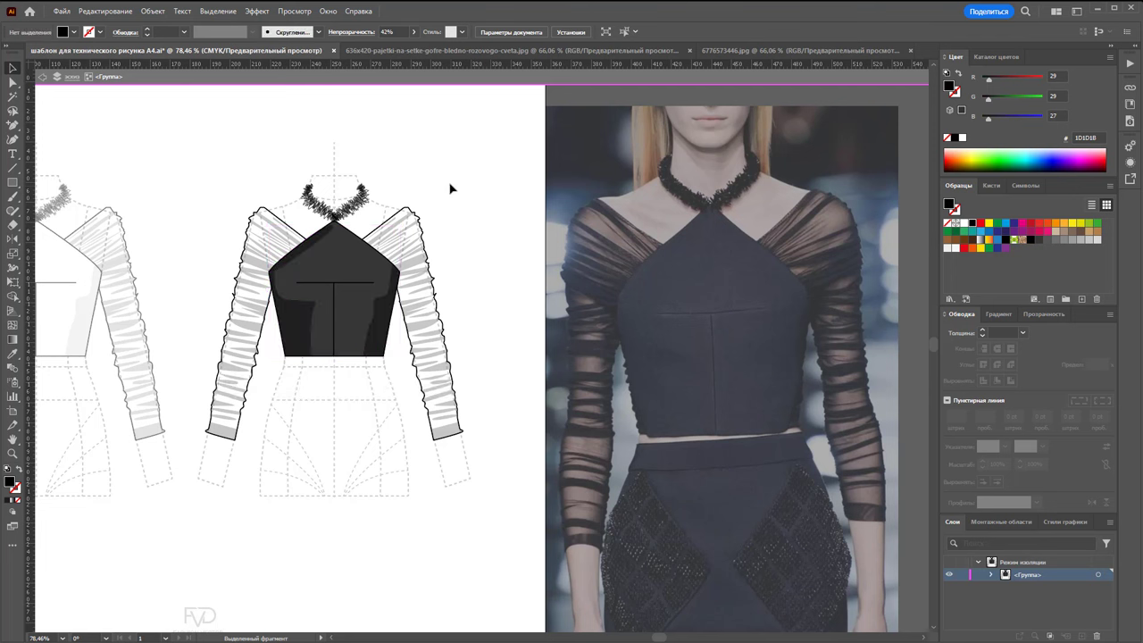
Fill the right sleeve outline black at about 24% opacity.
click(427, 229)
double_click(402, 256)
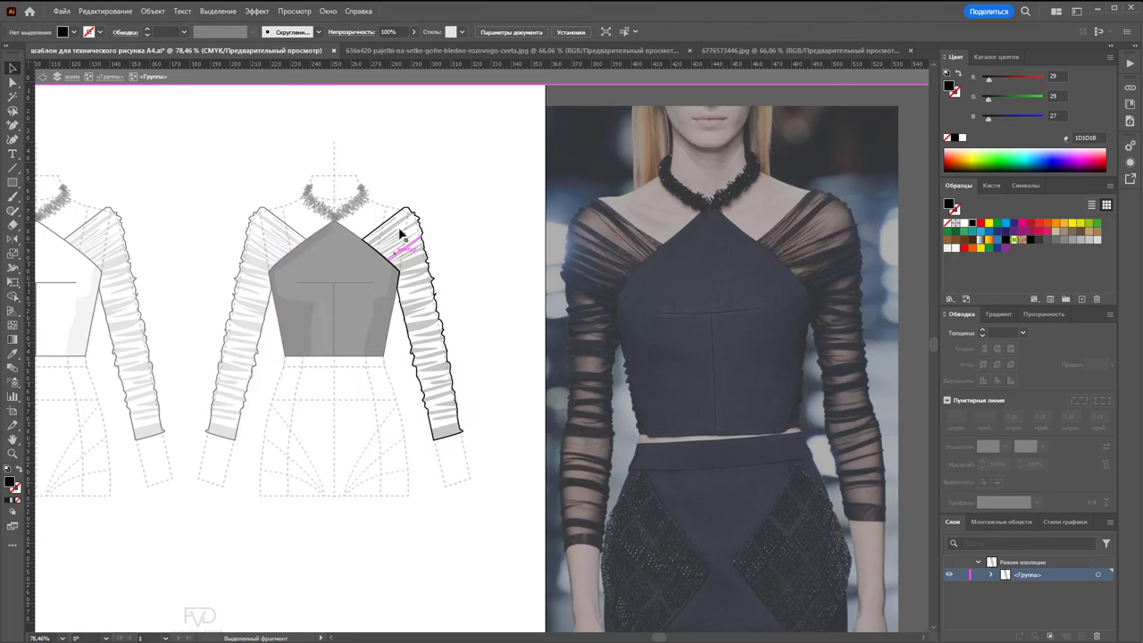
click(420, 221)
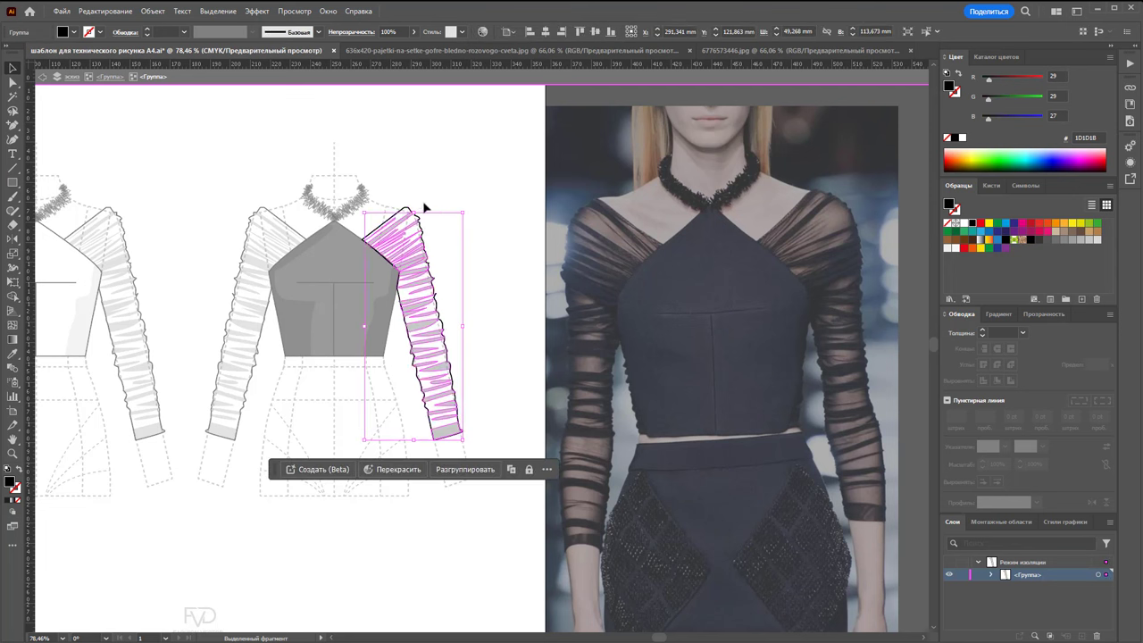
click(418, 214)
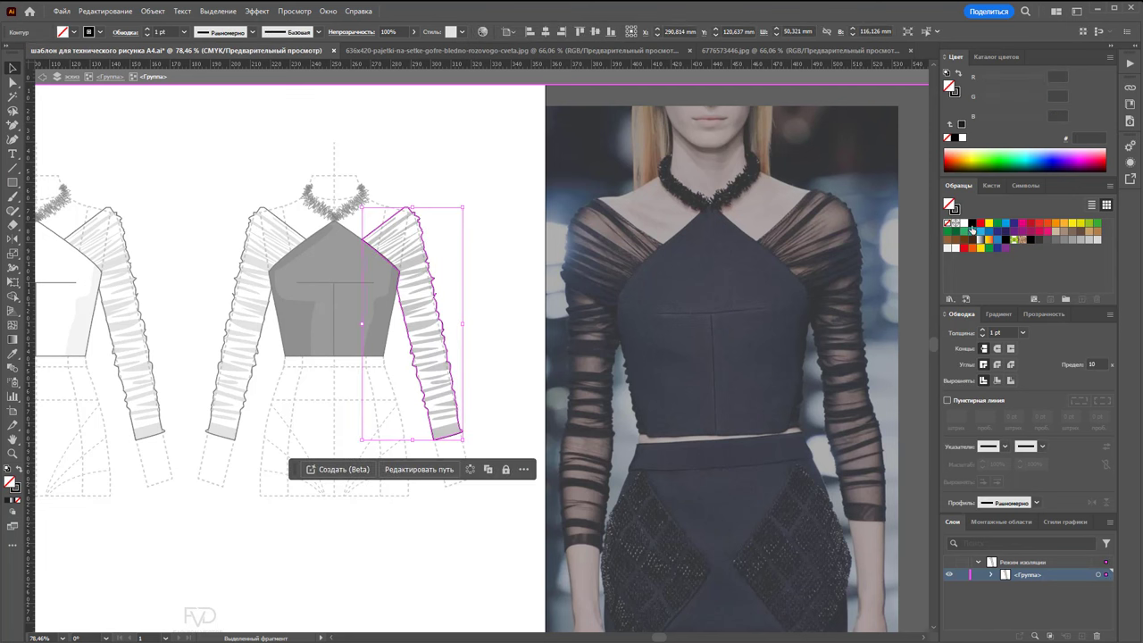
click(971, 228)
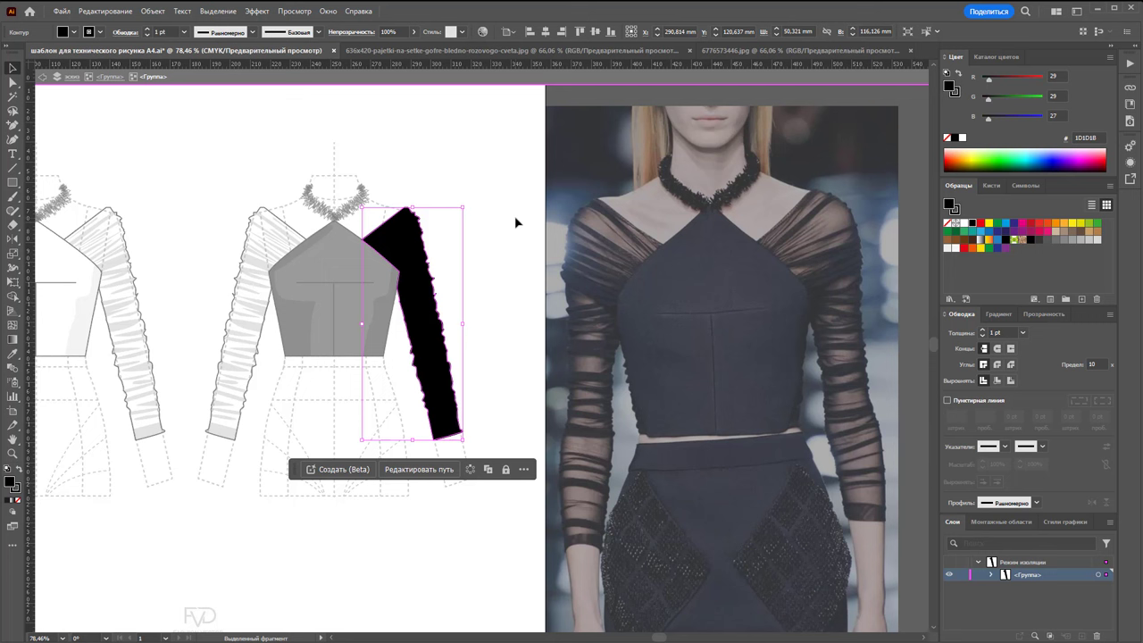
click(413, 31)
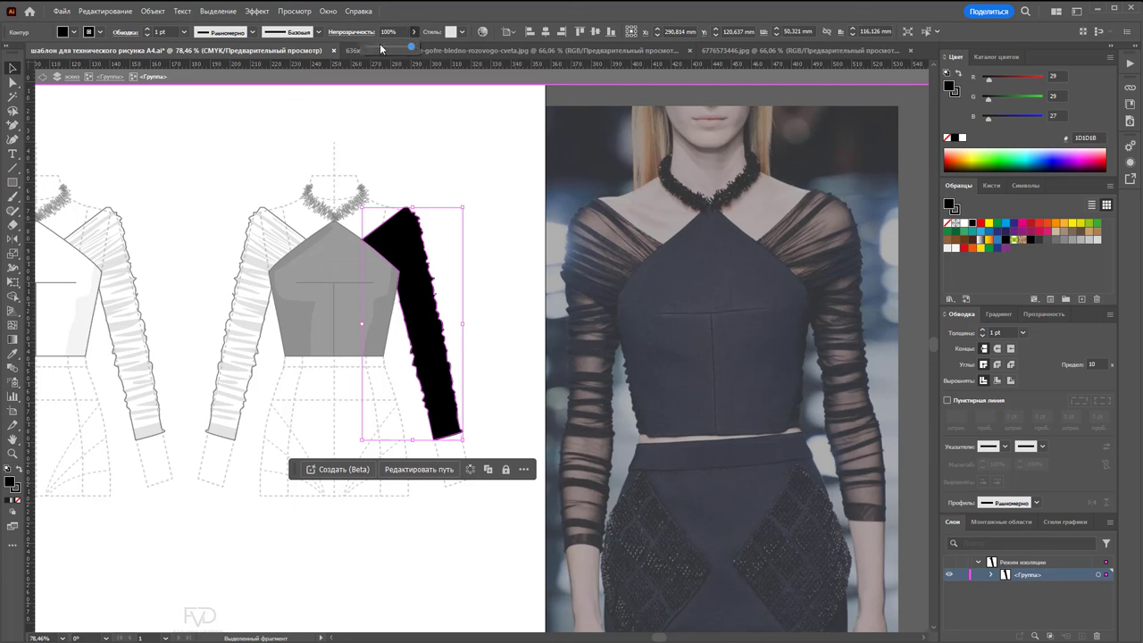
drag(416, 45, 381, 47)
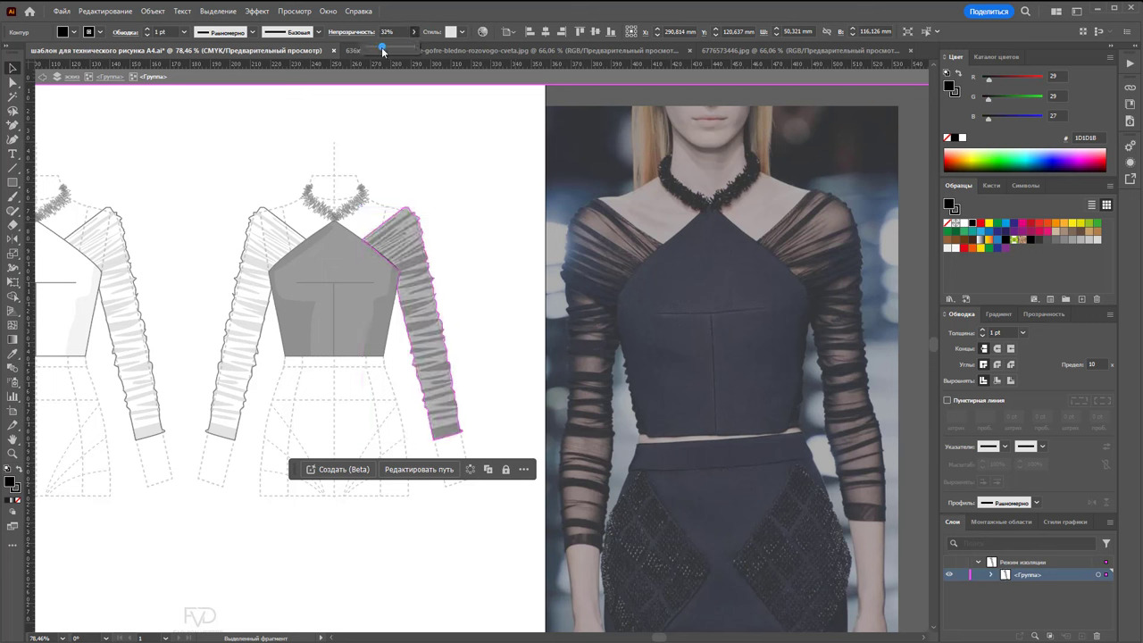
click(490, 173)
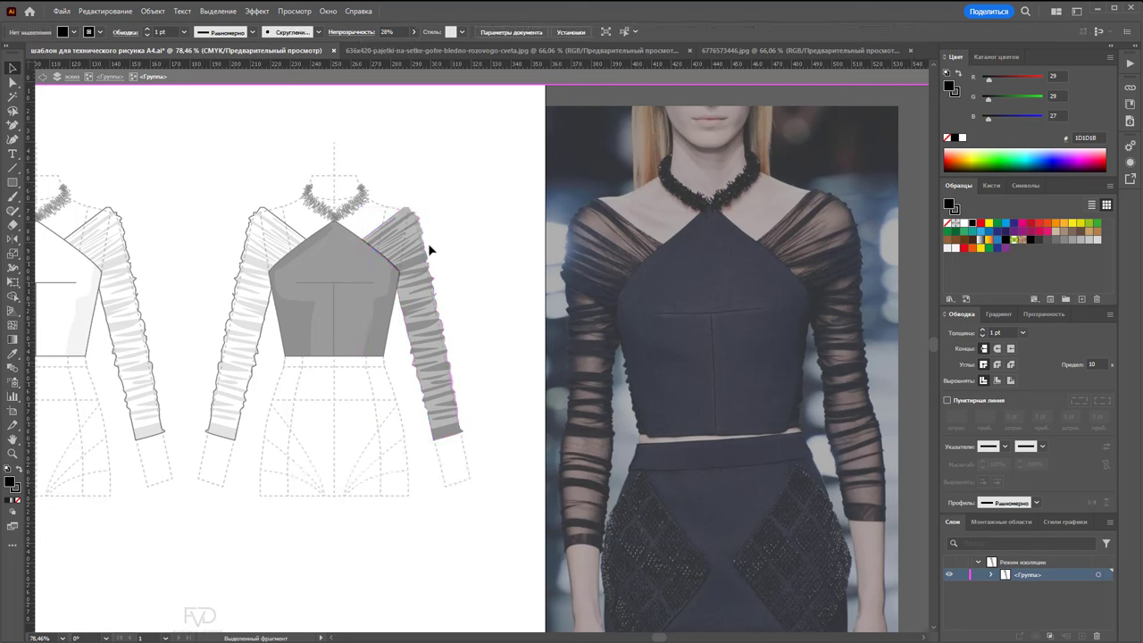
Raise the inner sleeve group's opacity to about 41%.
click(415, 260)
click(413, 31)
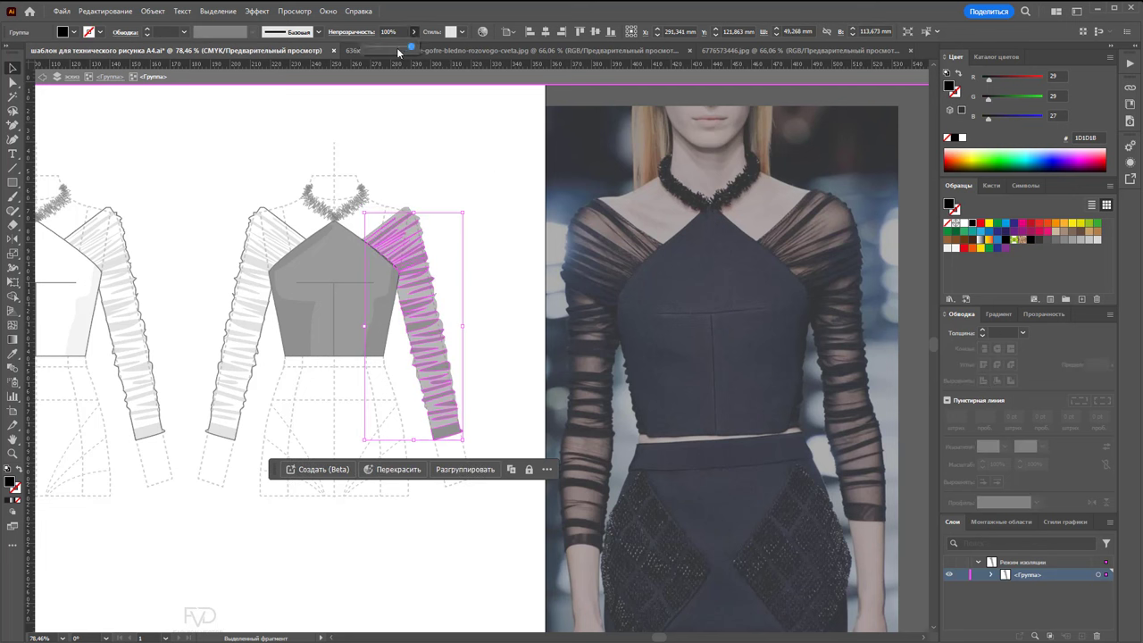
click(471, 160)
click(408, 272)
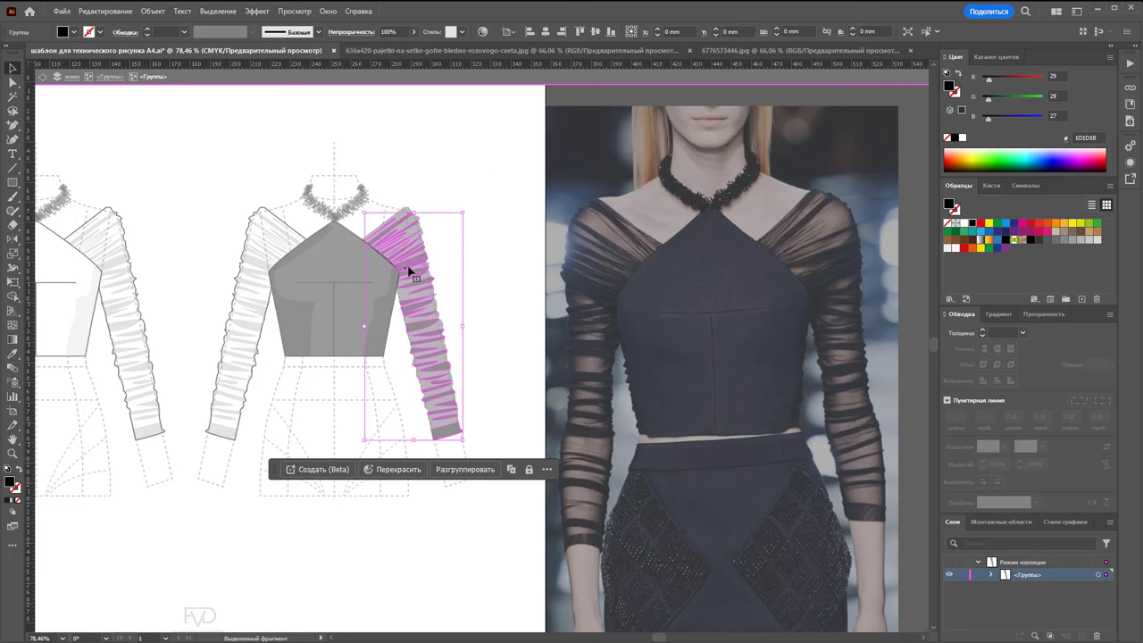
right_click(415, 261)
click(440, 263)
double_click(416, 257)
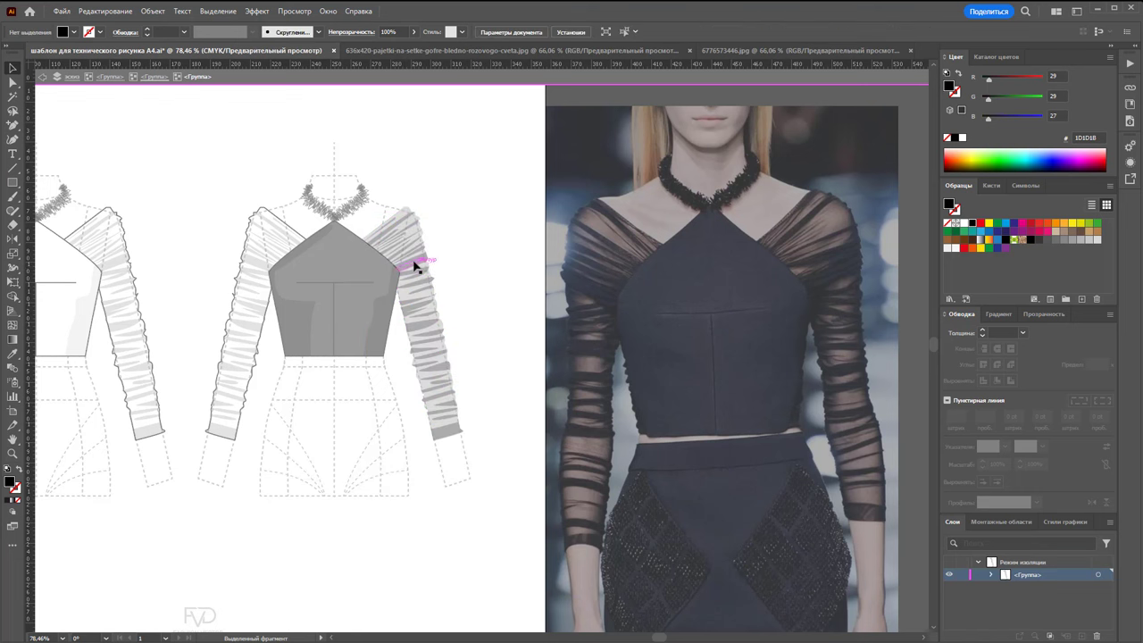
click(414, 33)
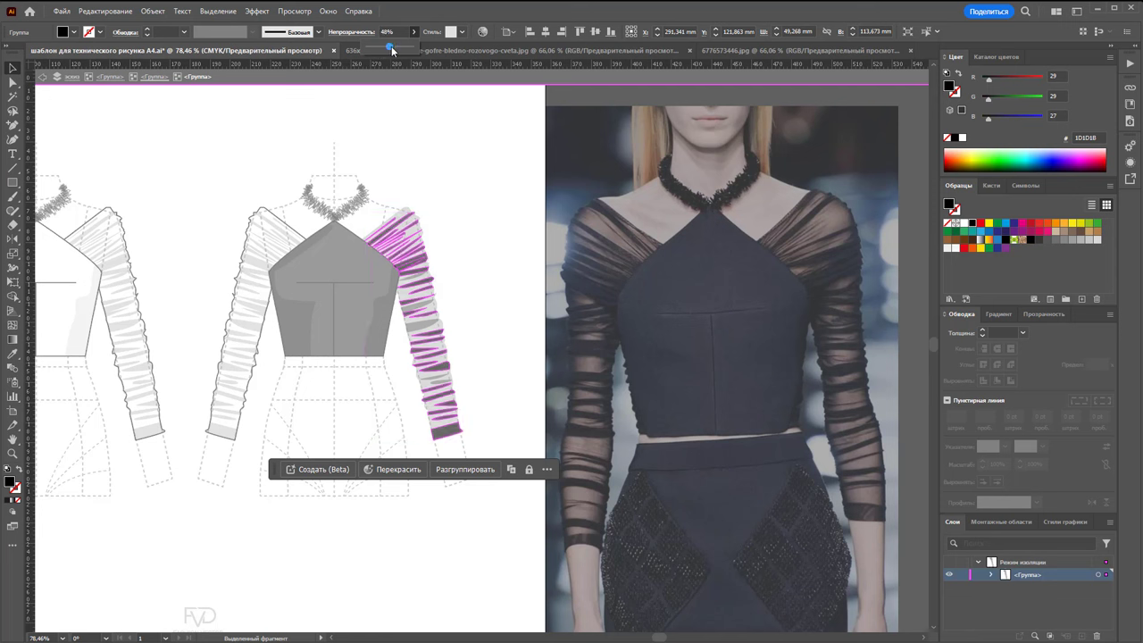
drag(377, 49, 385, 48)
Darken several ruching pieces on the sleeve to 37% opacity.
click(425, 314)
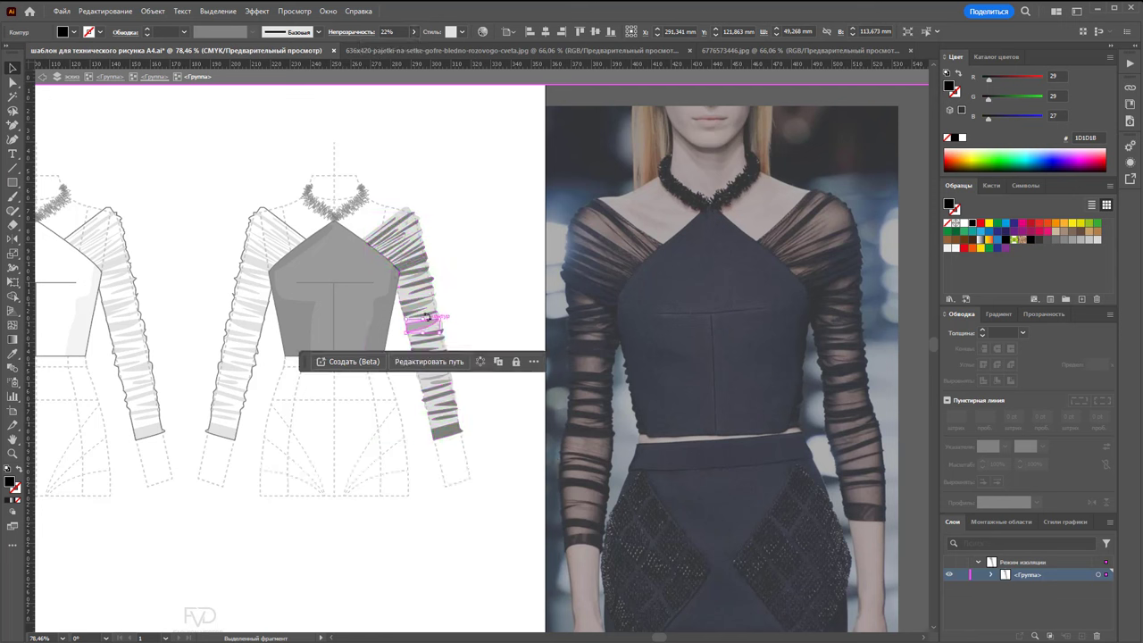
click(452, 350)
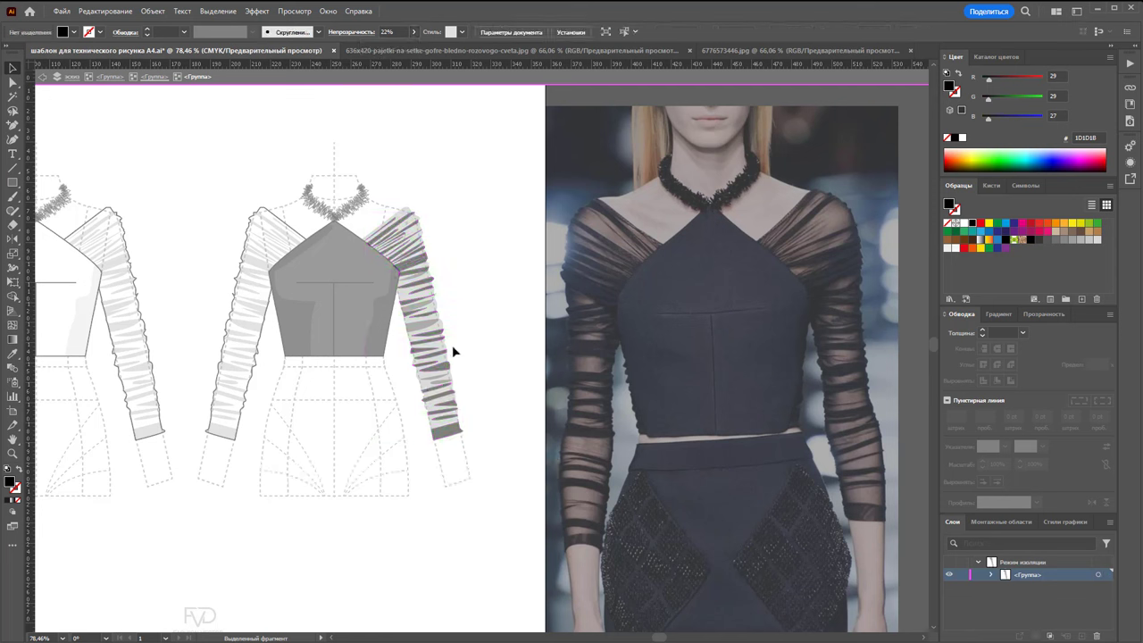
click(431, 382)
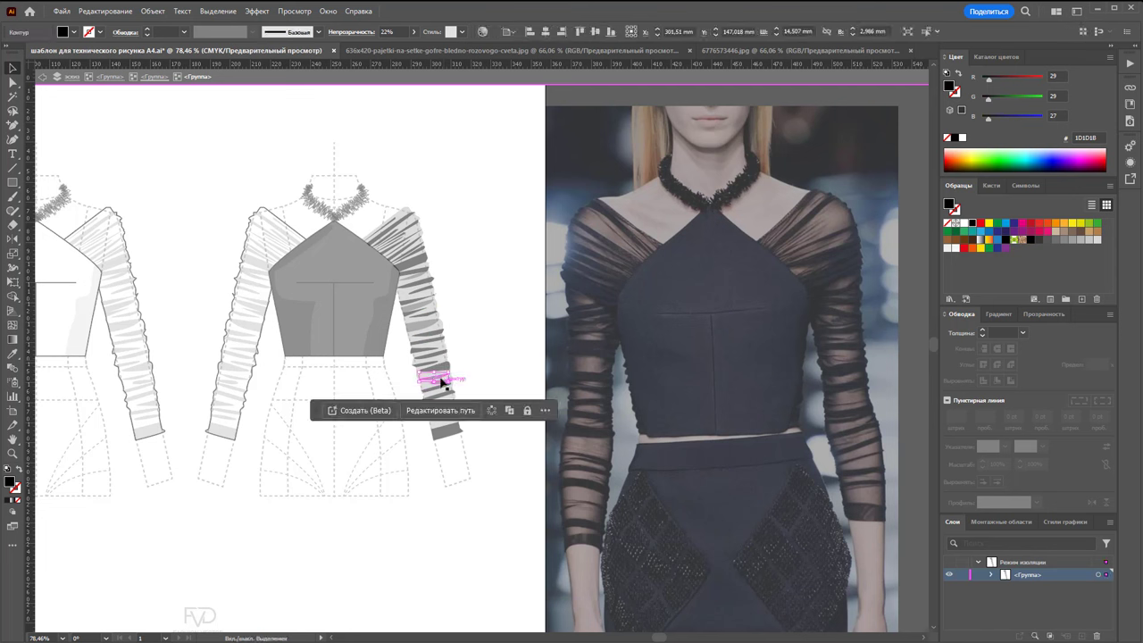
shift+click(437, 329)
shift+click(415, 310)
shift+click(403, 344)
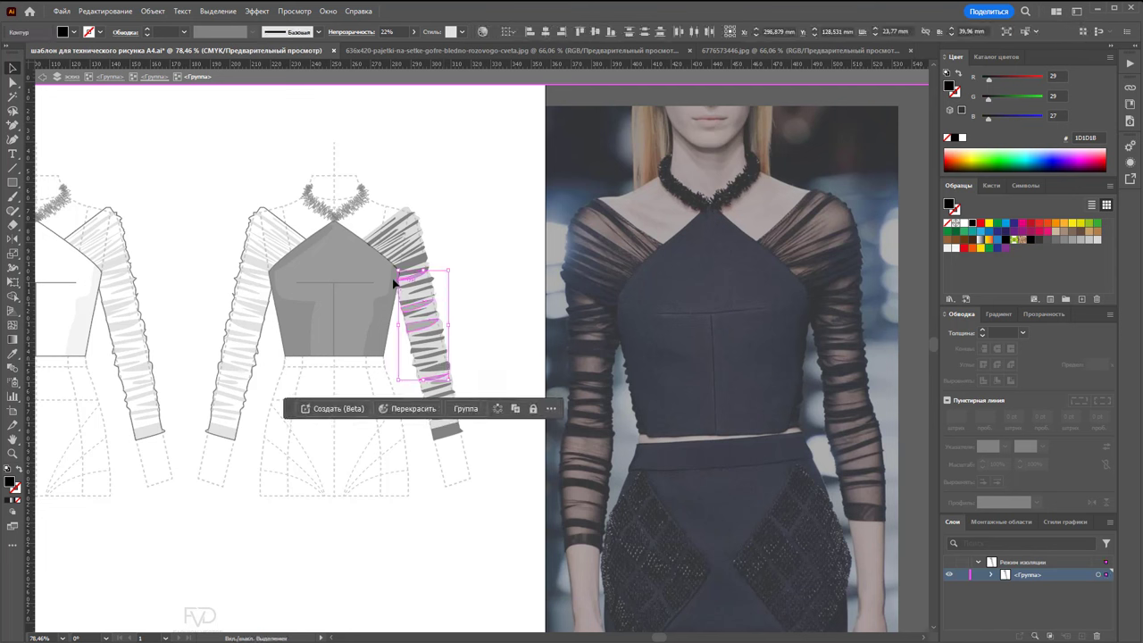
shift+click(421, 284)
click(413, 31)
drag(384, 51, 393, 51)
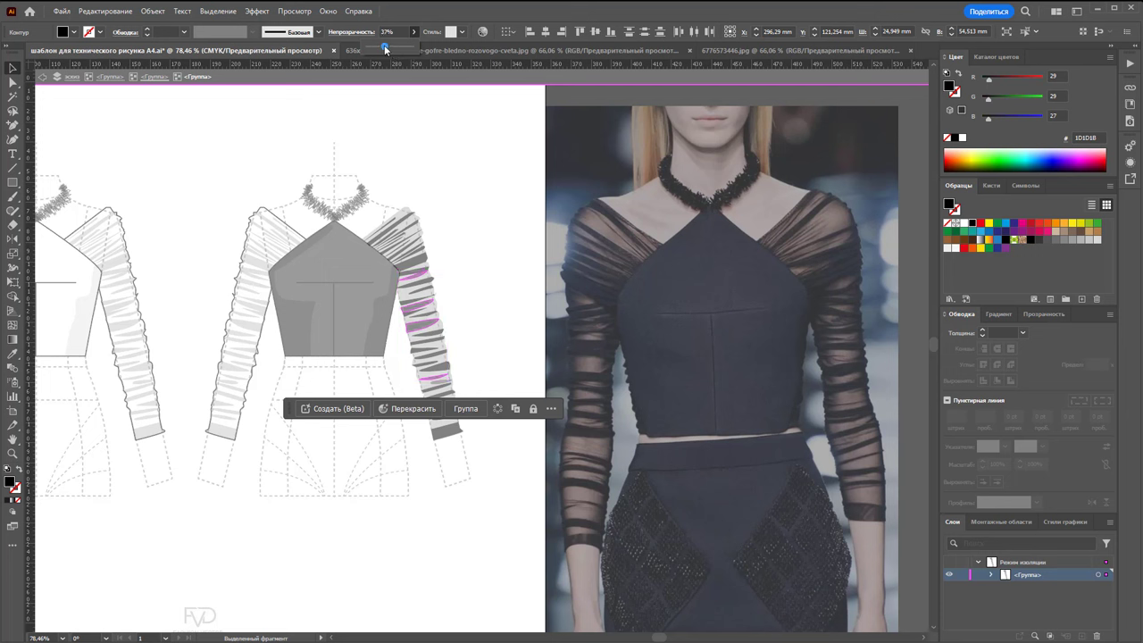
click(461, 354)
Darken one more ruching piece to 57% opacity and leave the isolated sleeve.
click(440, 382)
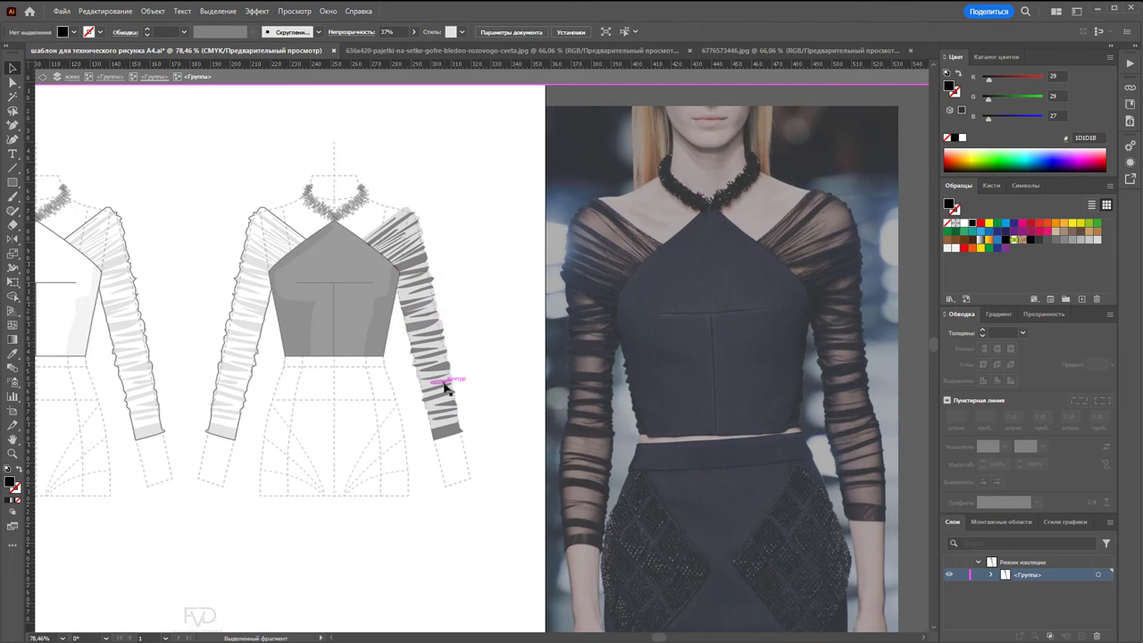
click(413, 31)
drag(382, 46, 394, 46)
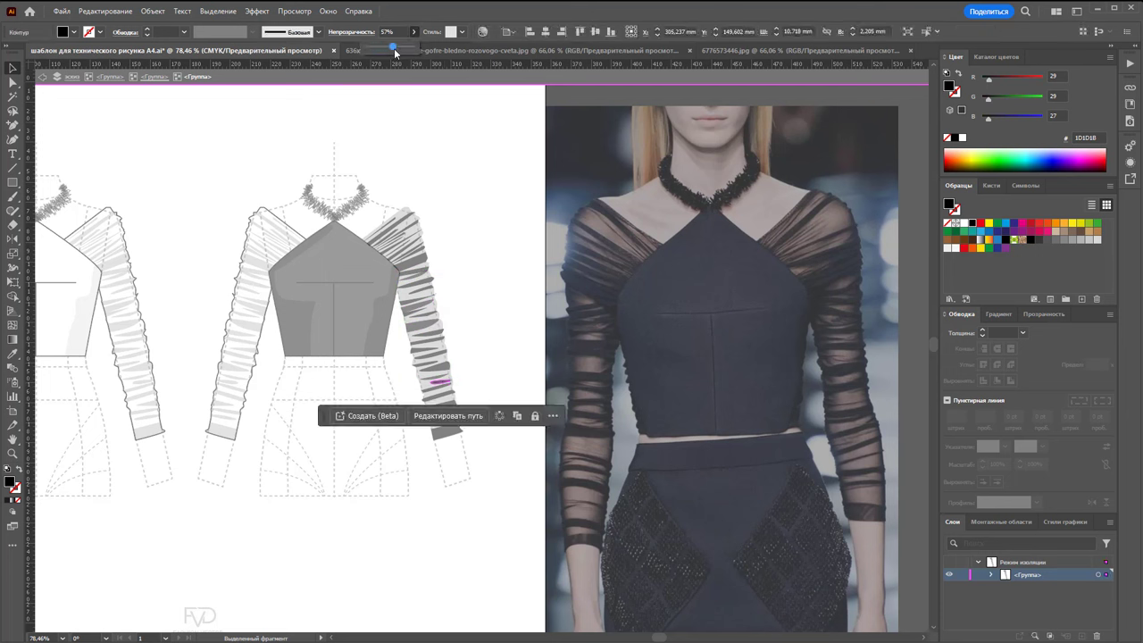
click(497, 217)
double_click(455, 265)
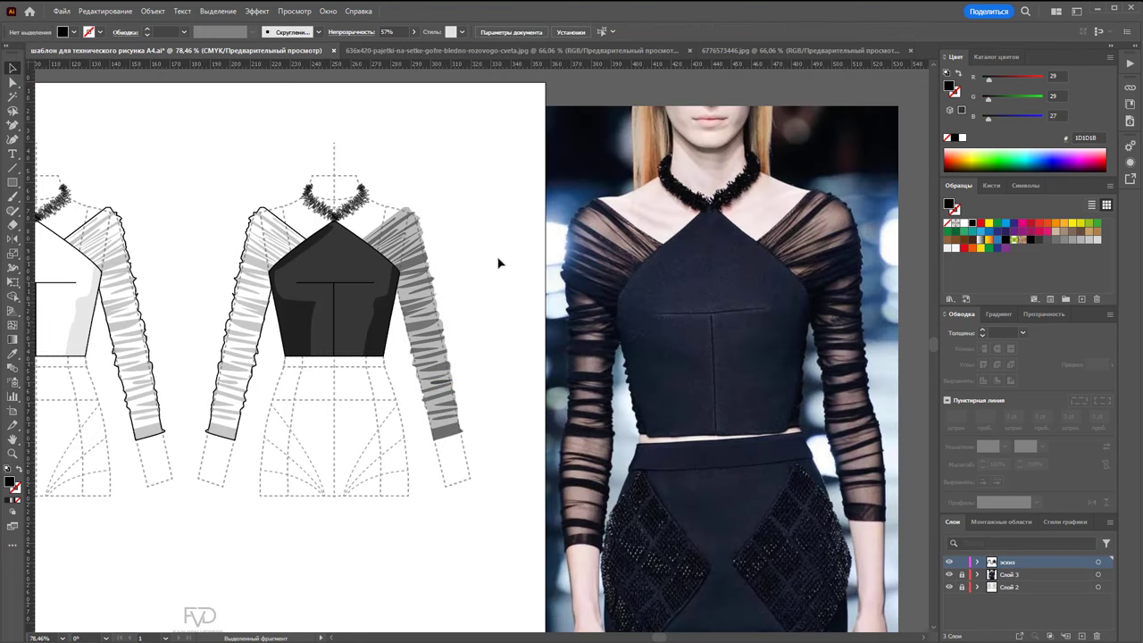
Set the right sleeve outline's fill to None and its opacity back to 100%.
double_click(409, 217)
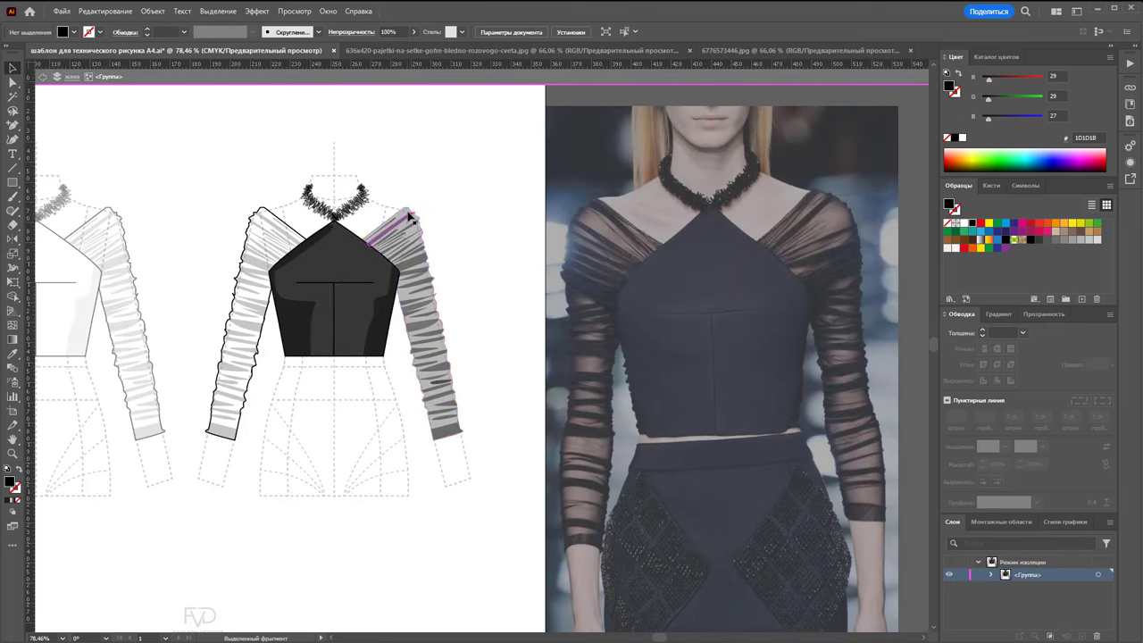
click(407, 214)
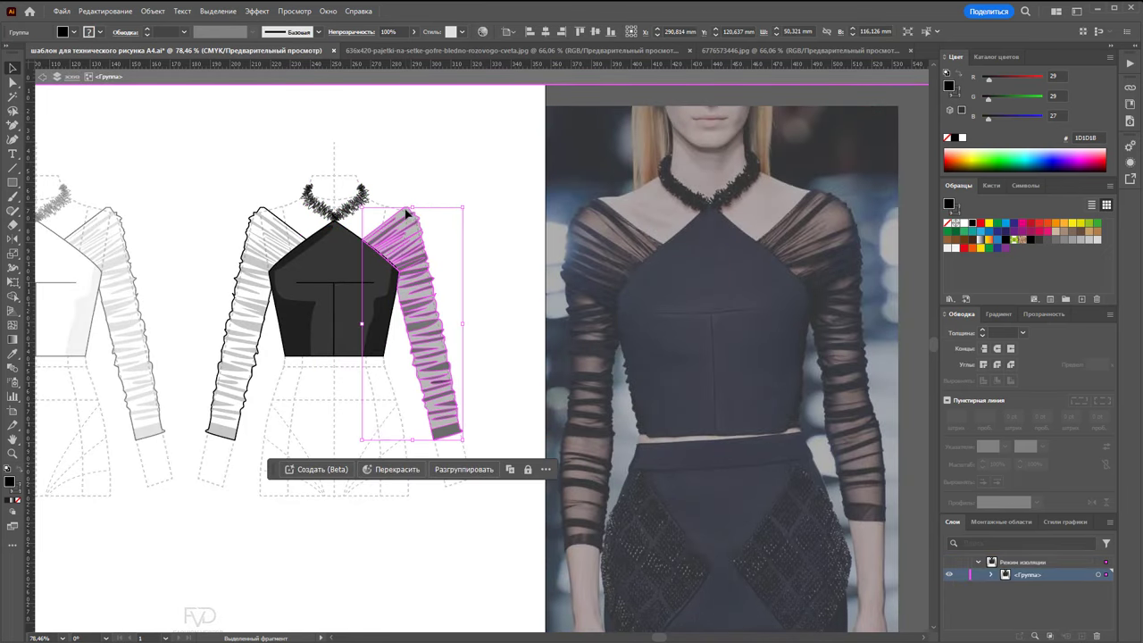
double_click(408, 214)
key(a)
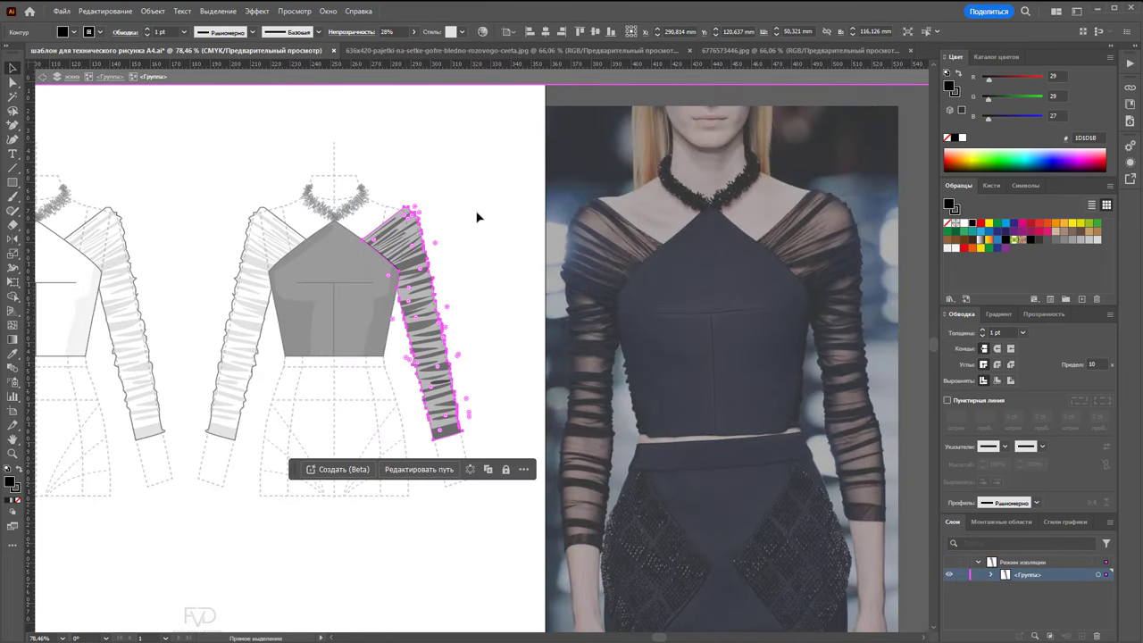
key(v)
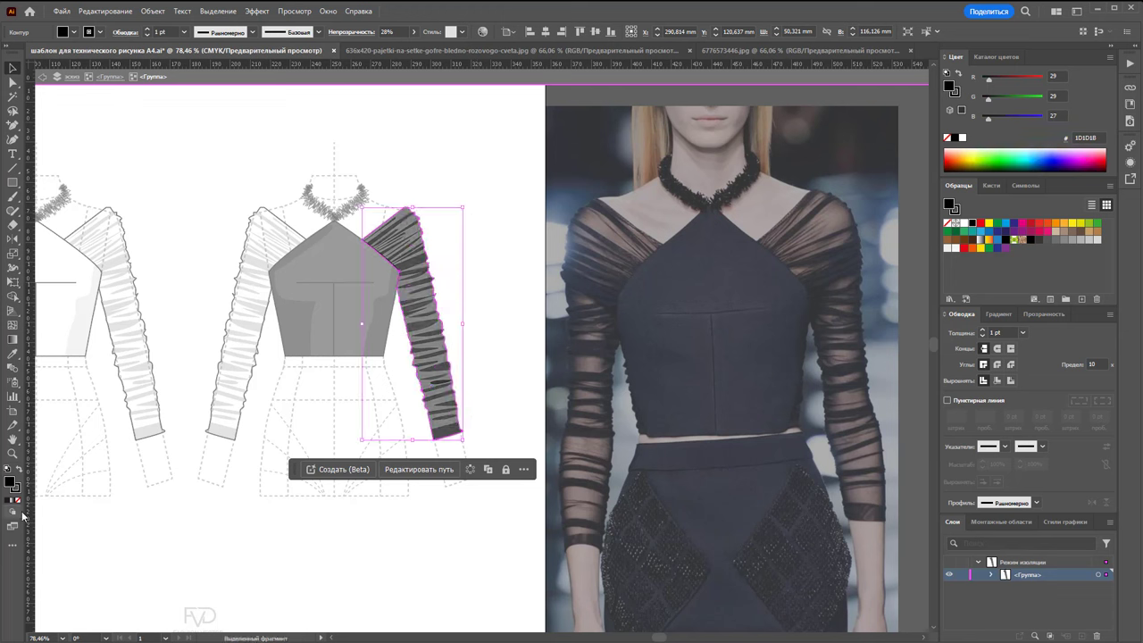
click(17, 500)
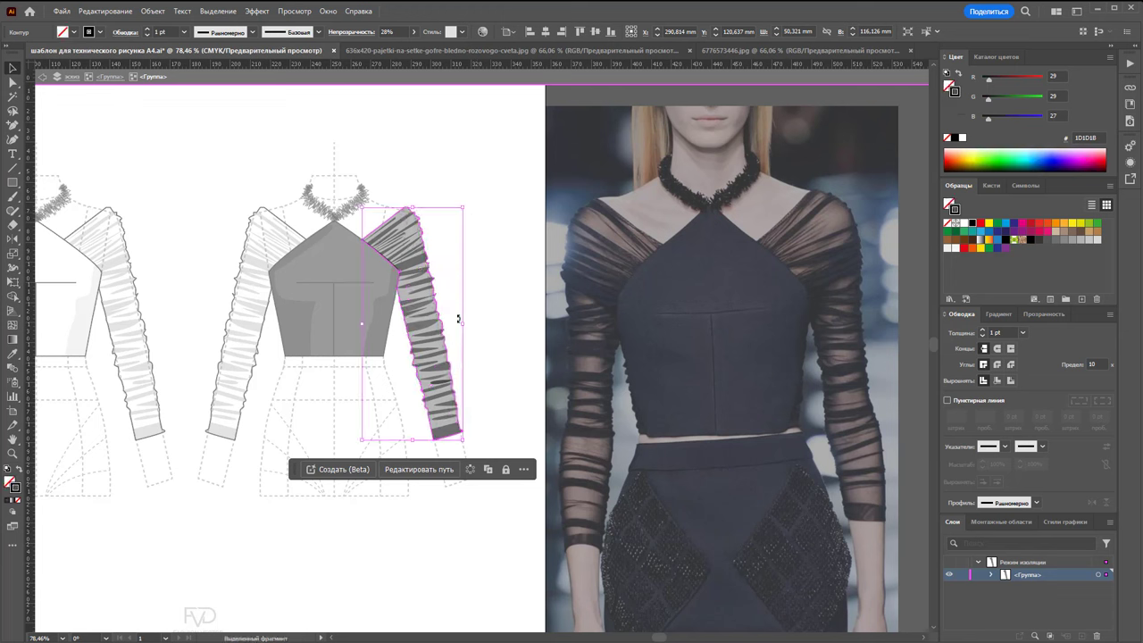
click(413, 31)
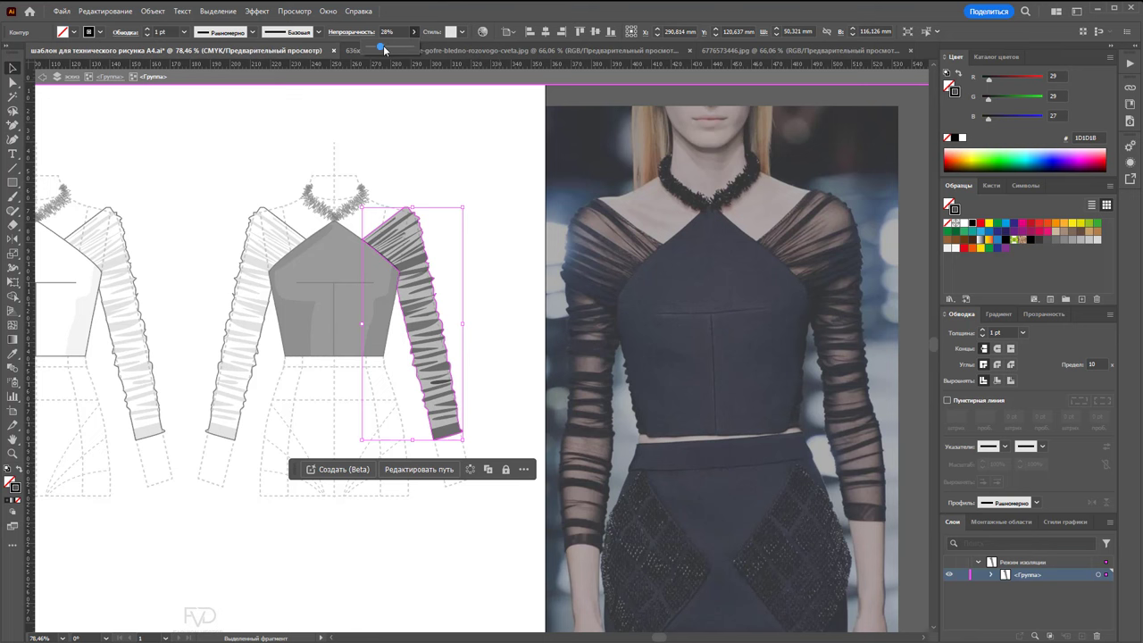
drag(376, 46, 462, 55)
click(499, 190)
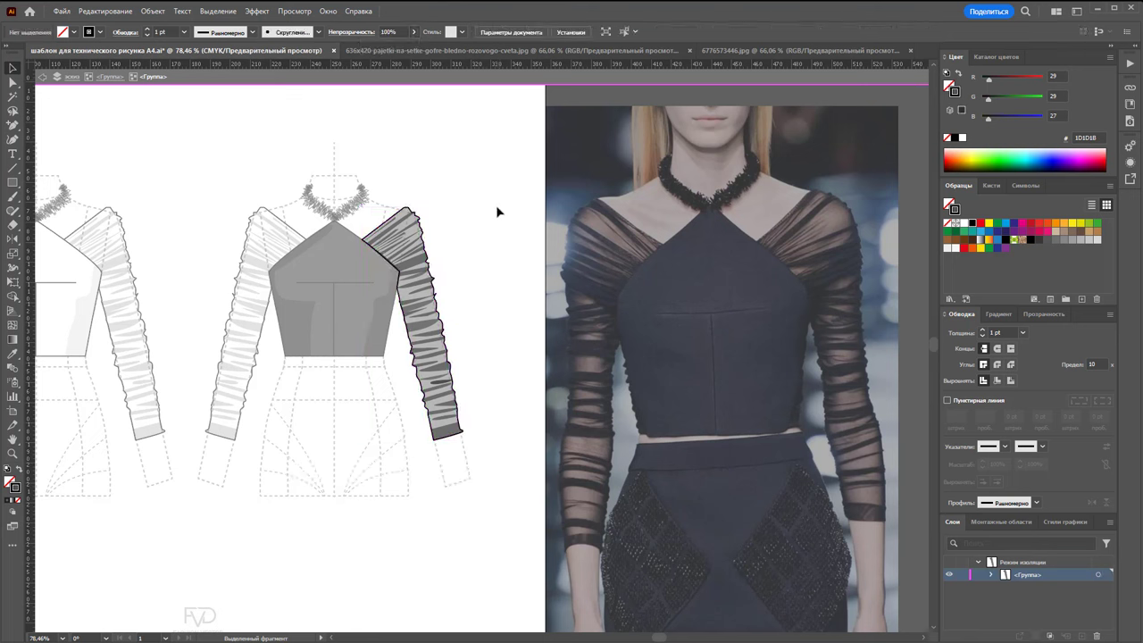
double_click(497, 203)
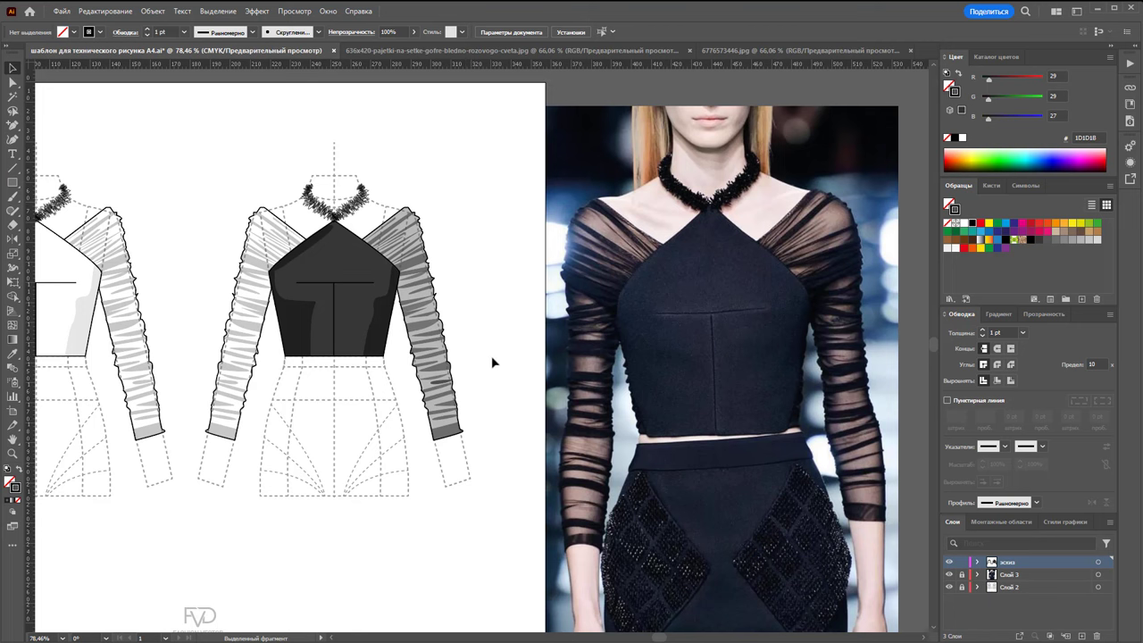
click(416, 262)
Make the isolated right sleeve semi-transparent, ending at 68% opacity.
double_click(419, 265)
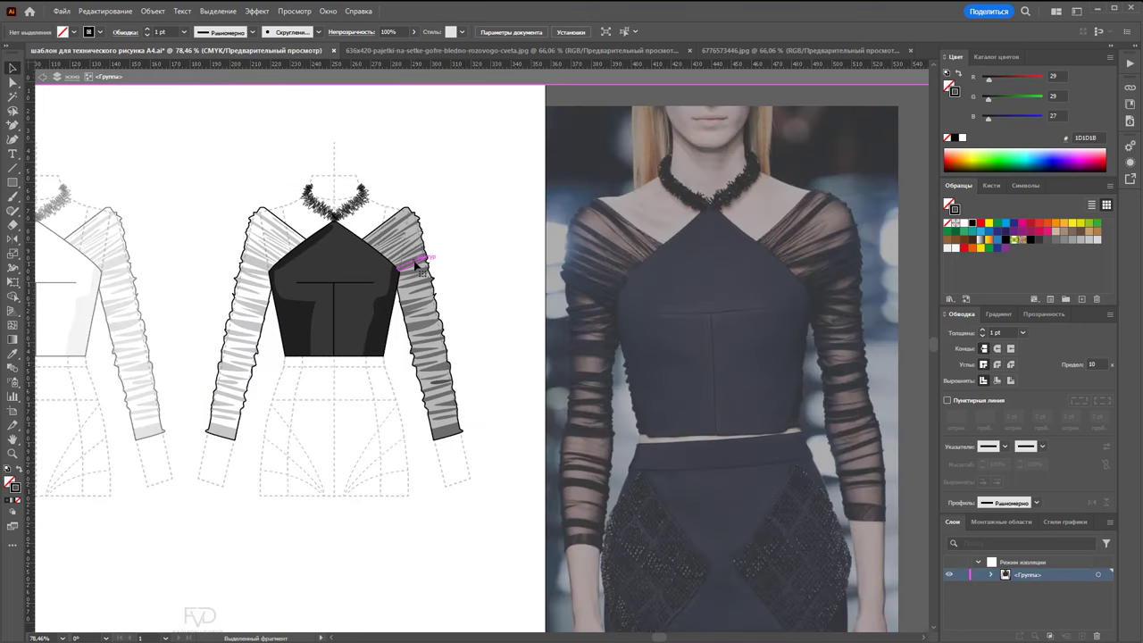
click(414, 264)
double_click(417, 265)
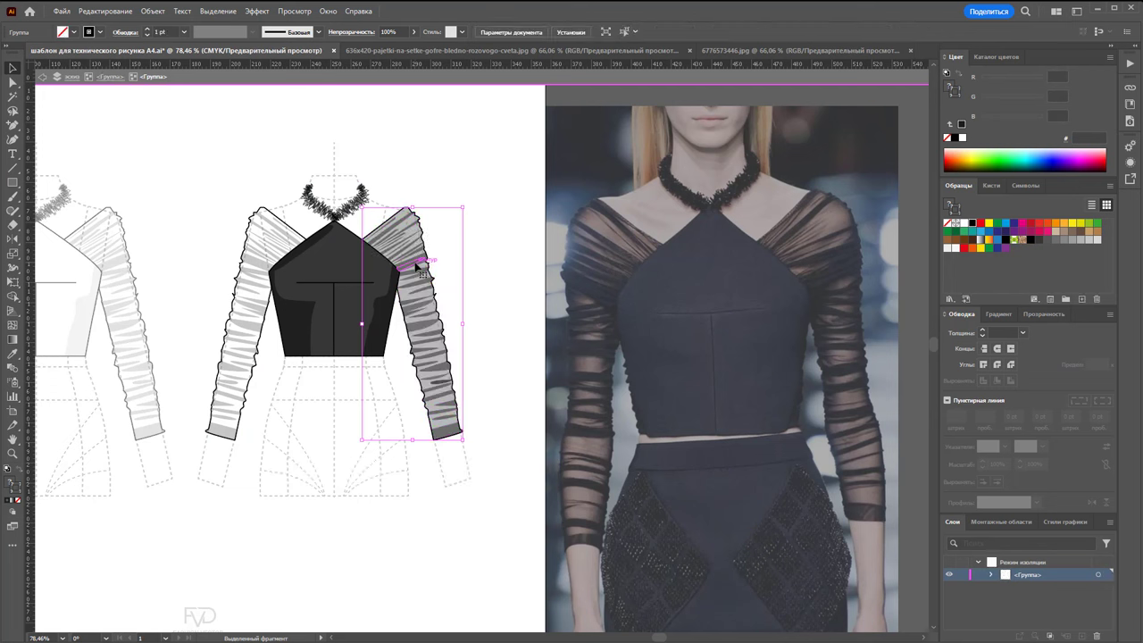
click(416, 265)
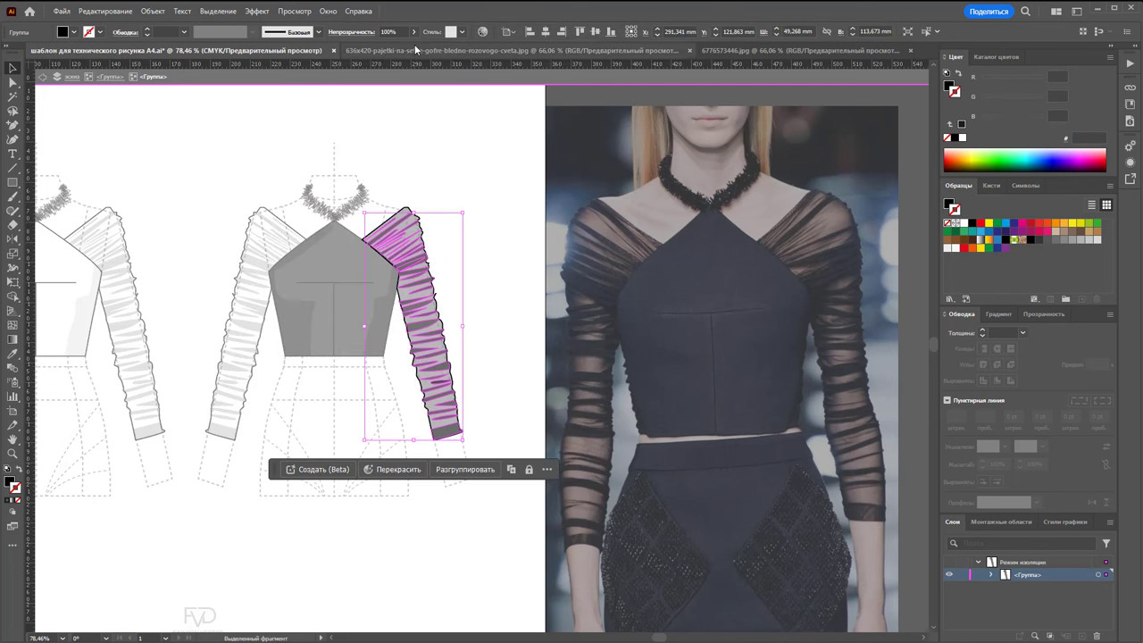
key(4)
key(1)
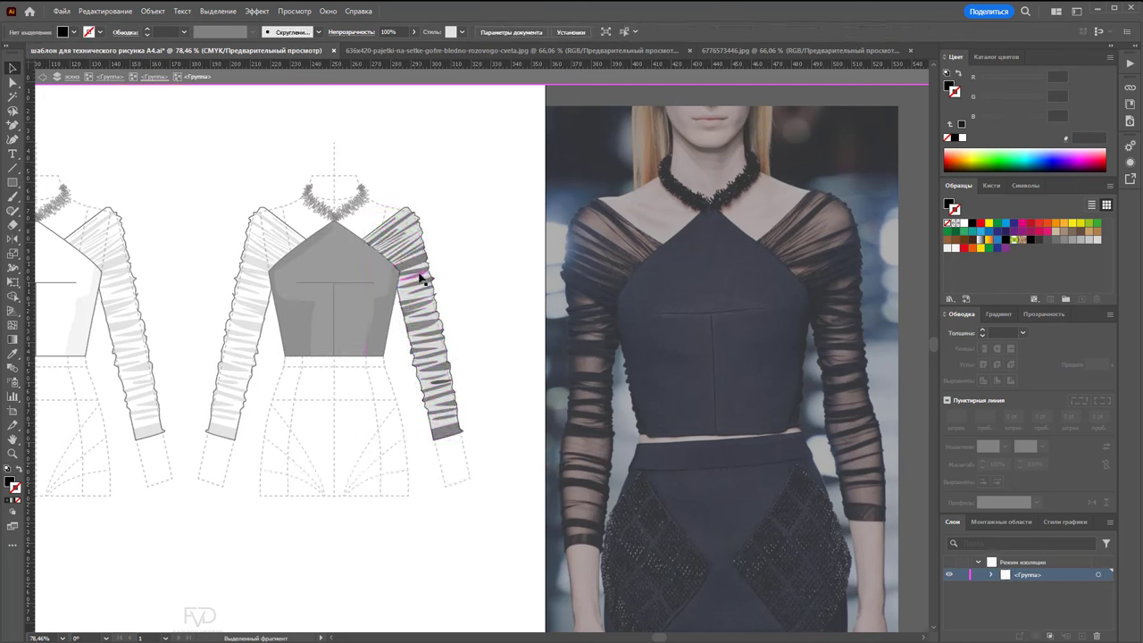
click(414, 31)
drag(386, 49, 394, 53)
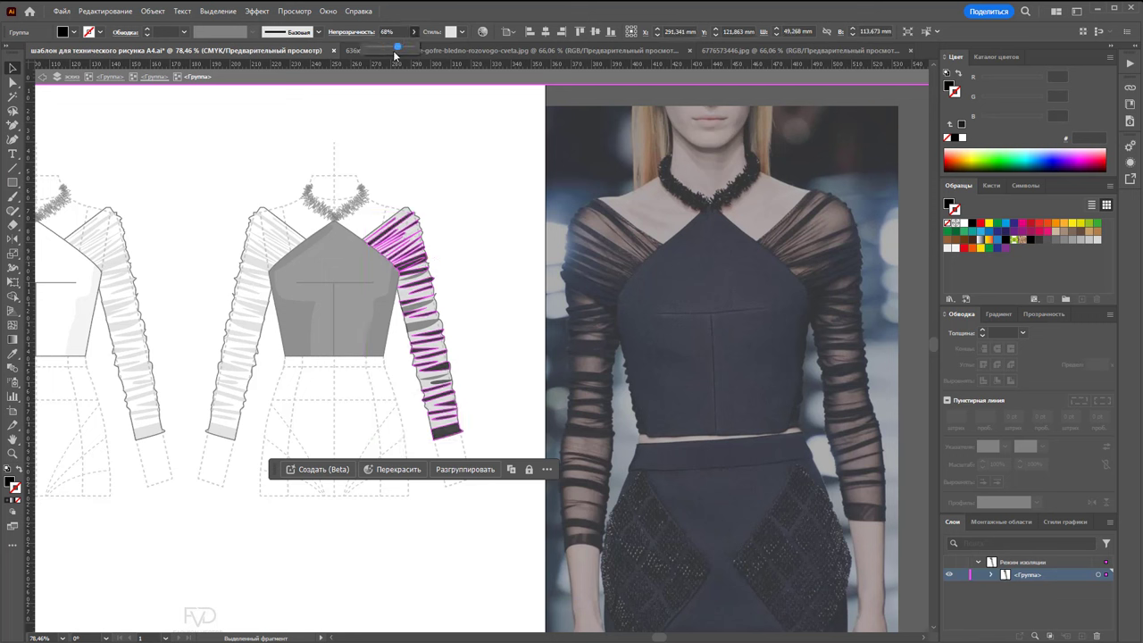
Set the sleeve's three gather paths to 55% opacity and exit isolation.
click(417, 279)
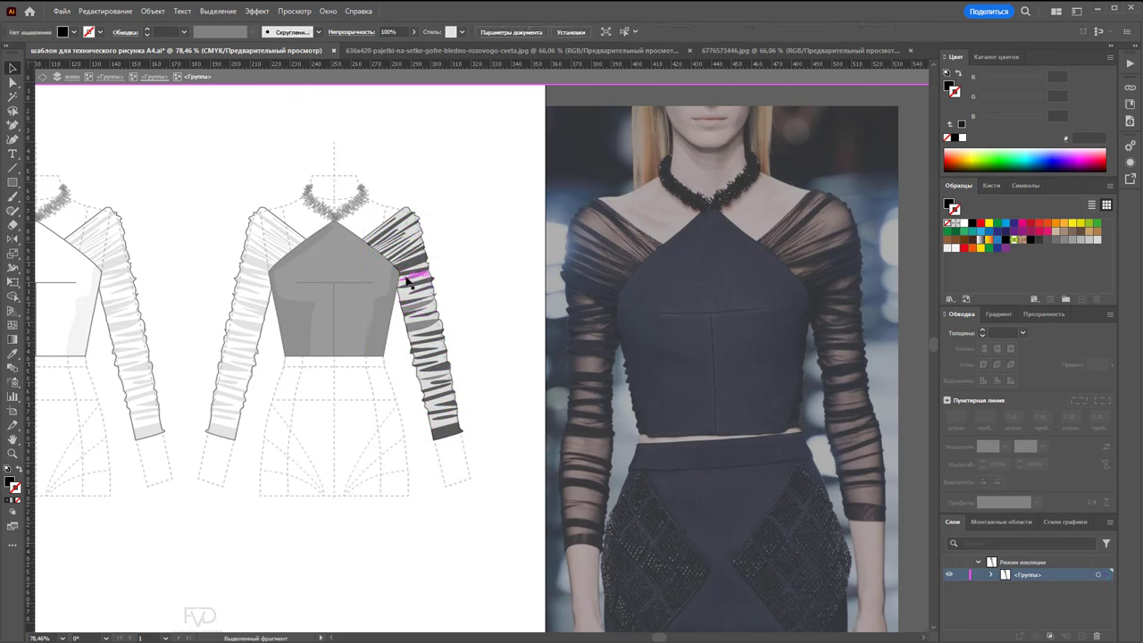
shift+click(424, 328)
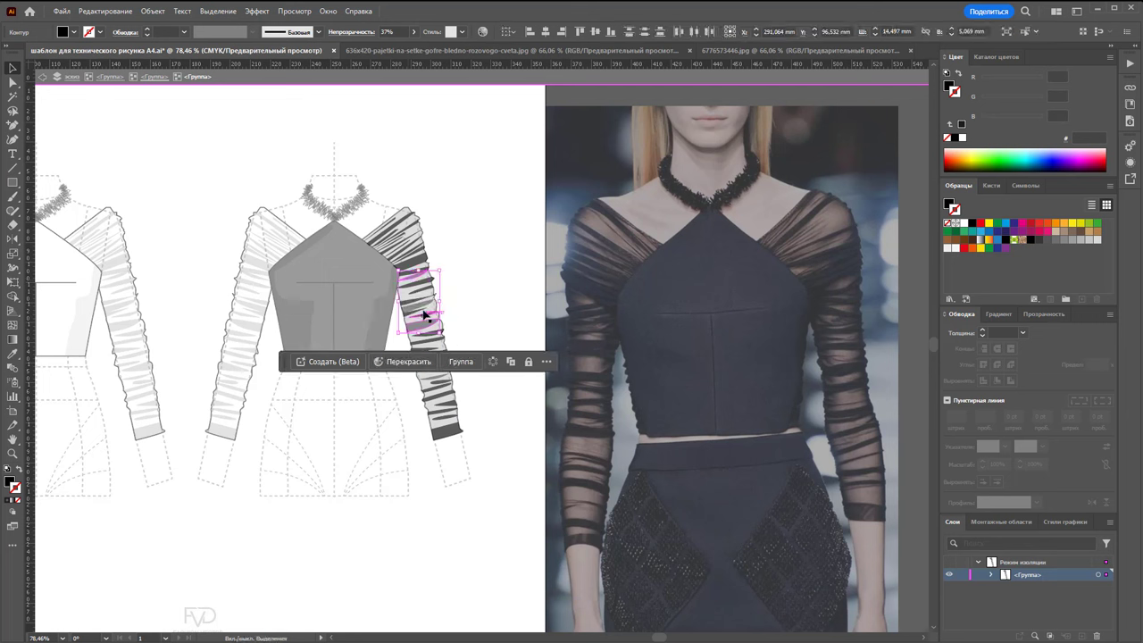
shift+click(428, 382)
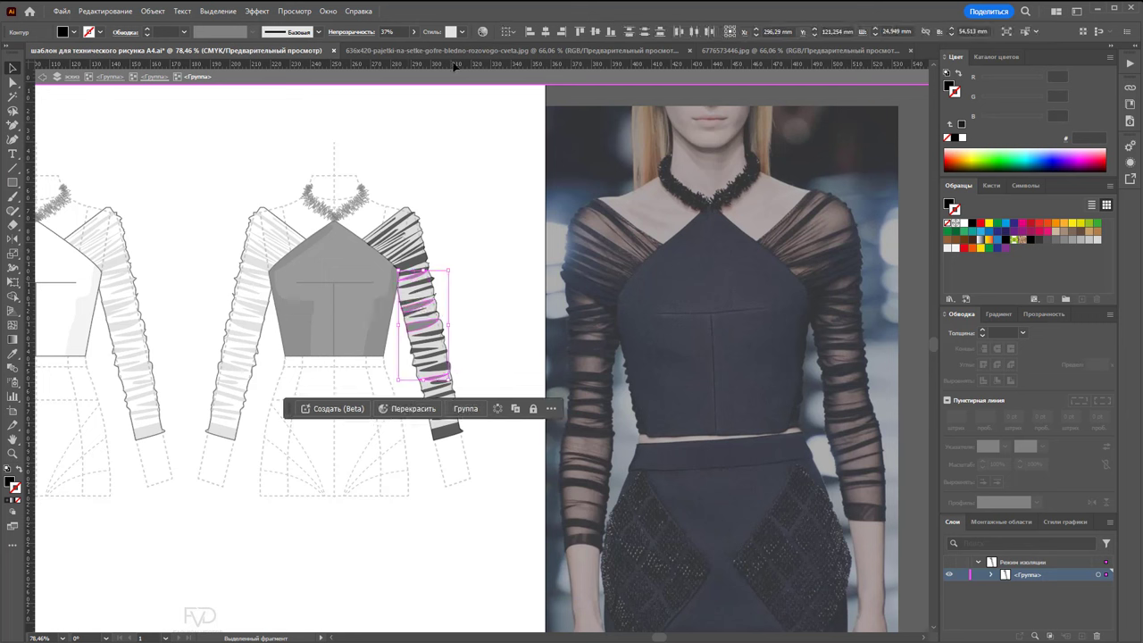
click(413, 31)
drag(386, 50, 394, 50)
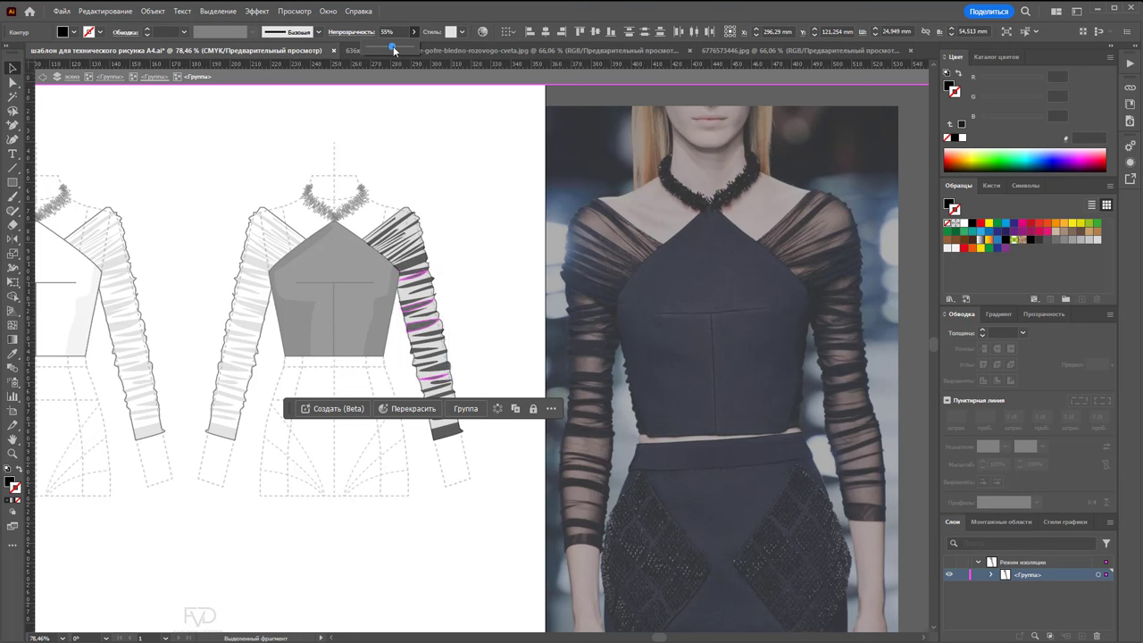
double_click(472, 174)
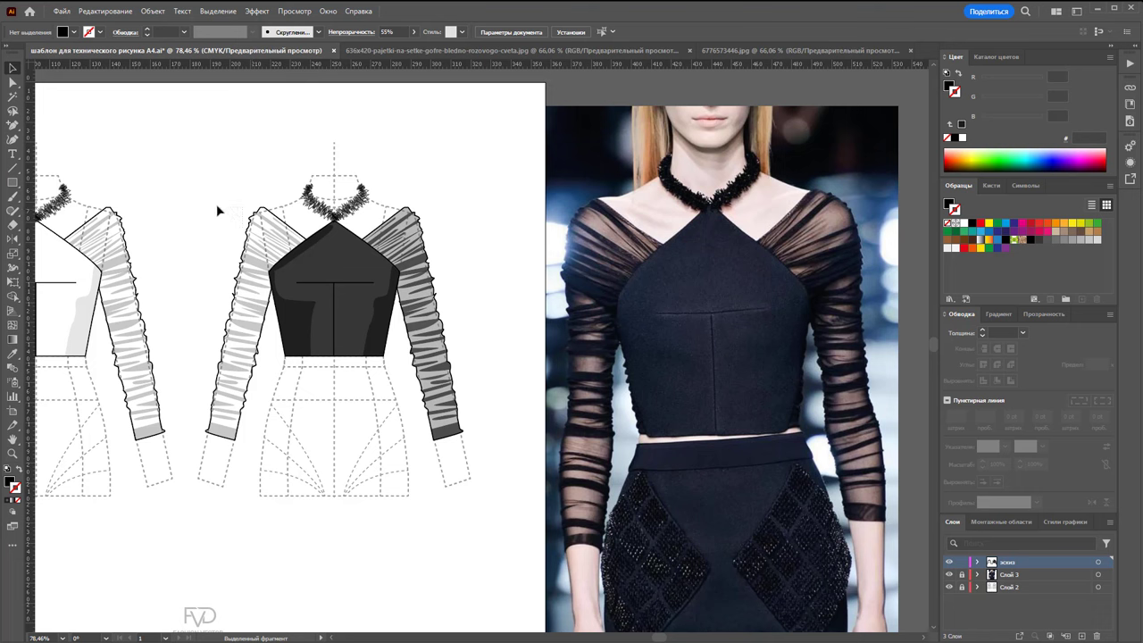
click(323, 284)
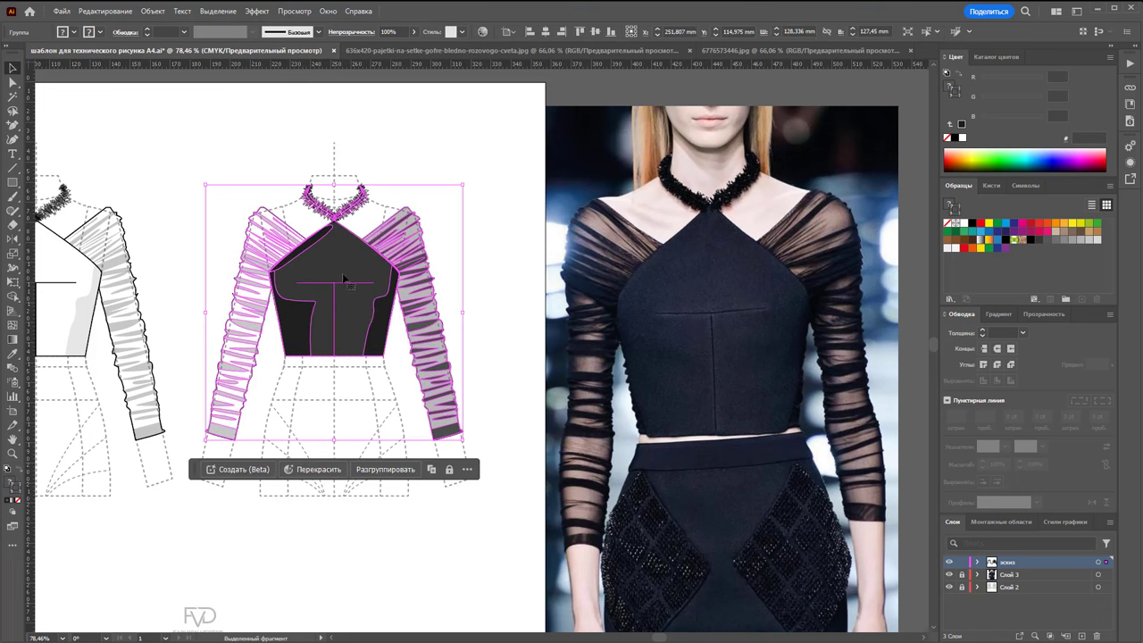
Delete the old left sleeve and reflect a copy of the sheer right sleeve across the neckline.
double_click(345, 279)
click(256, 234)
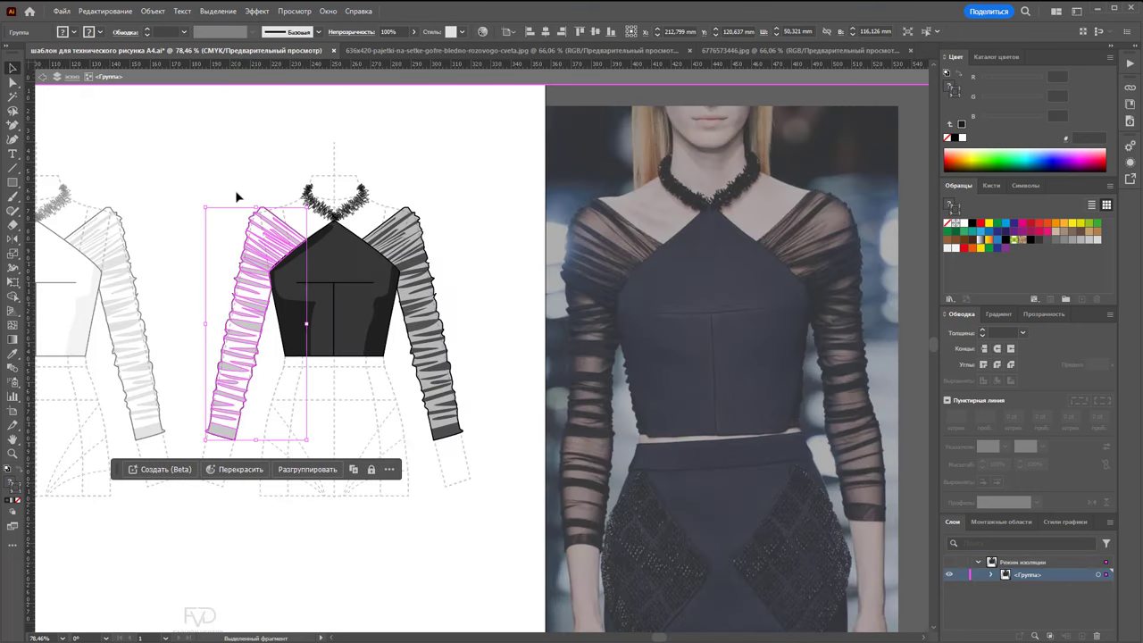
key(Delete)
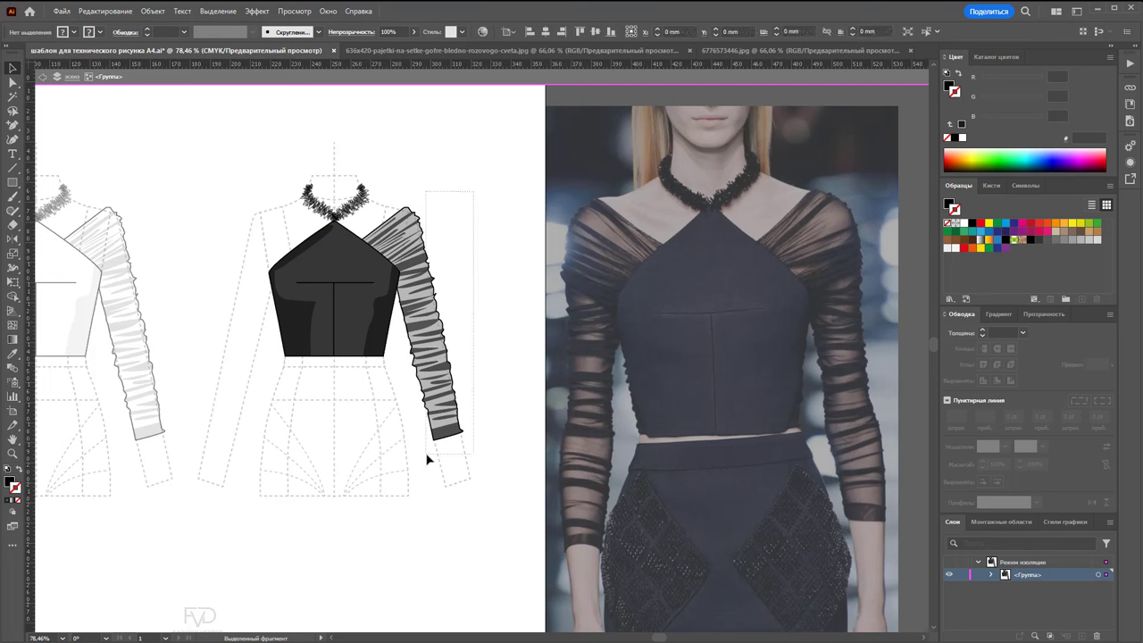
click(436, 422)
click(13, 241)
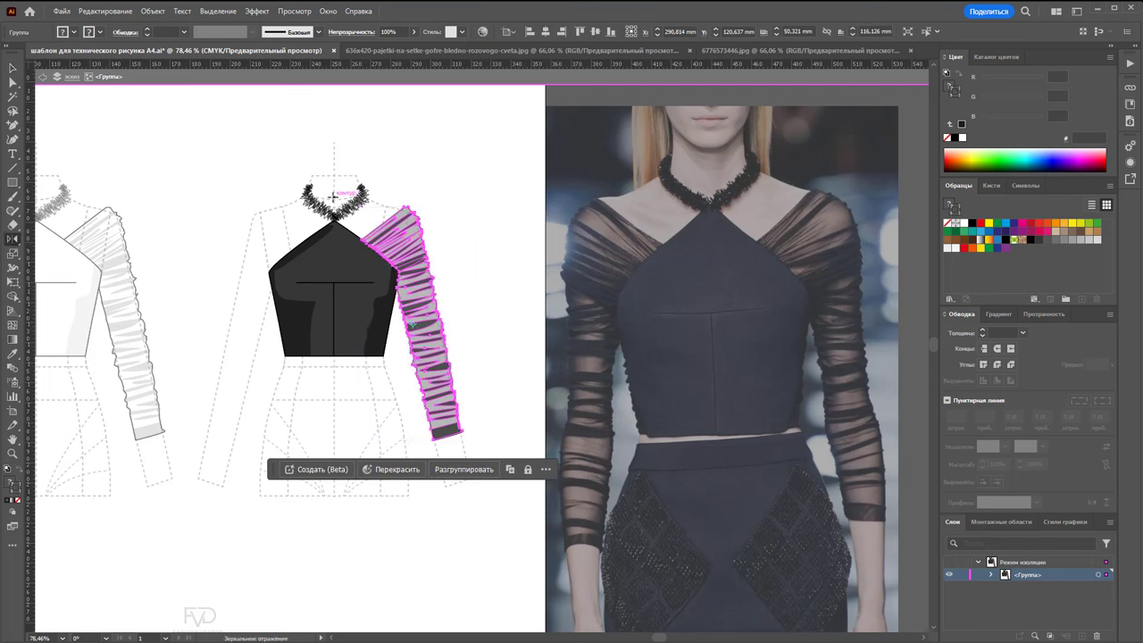
click(334, 195)
drag(411, 326, 96, 326)
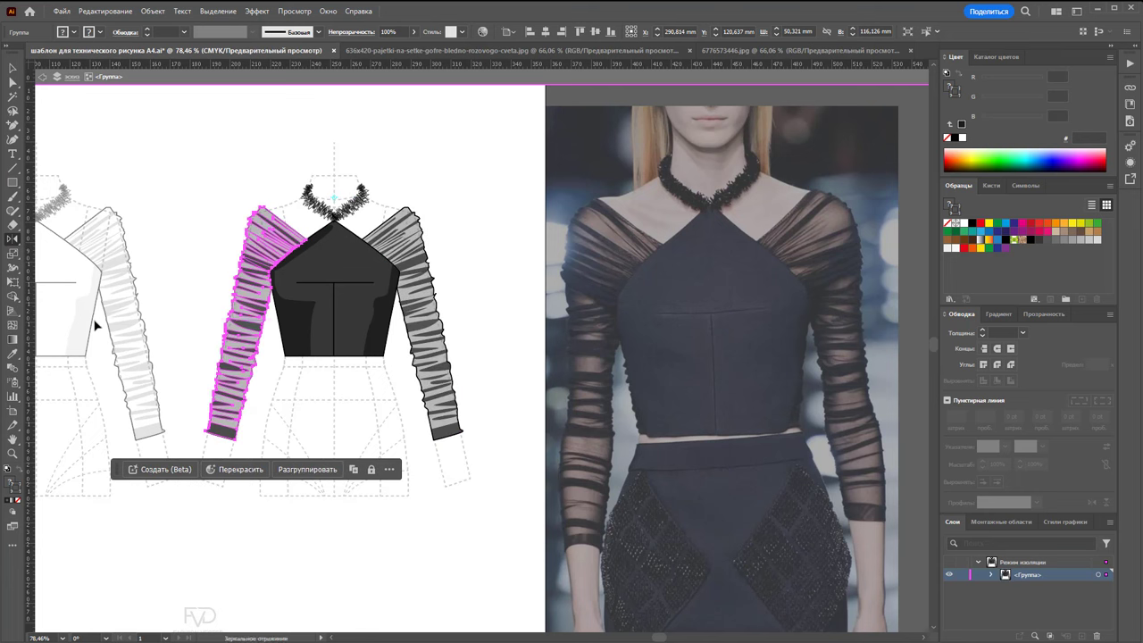
click(14, 68)
click(396, 149)
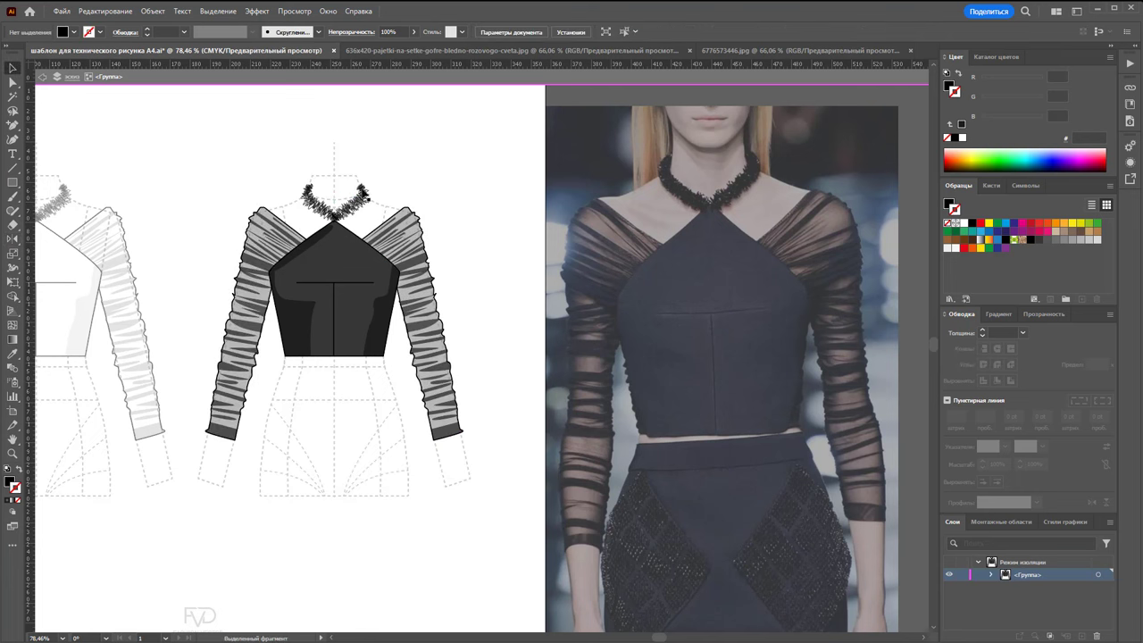
click(363, 195)
Fill the right and left necklace halves with black, then exit isolation mode.
click(369, 170)
click(355, 214)
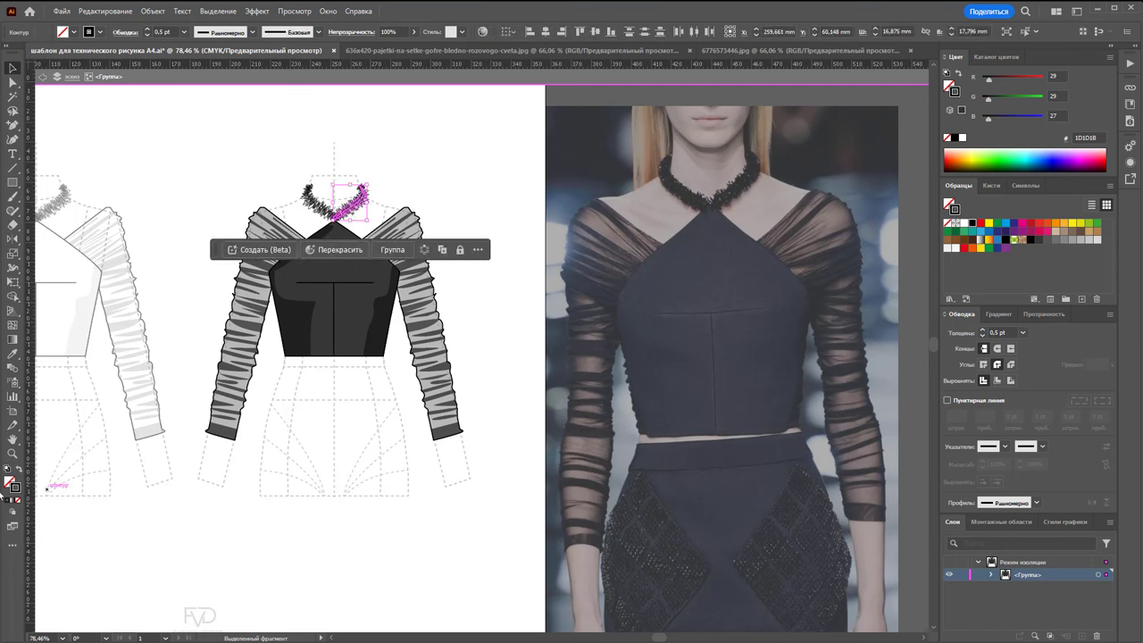
click(971, 224)
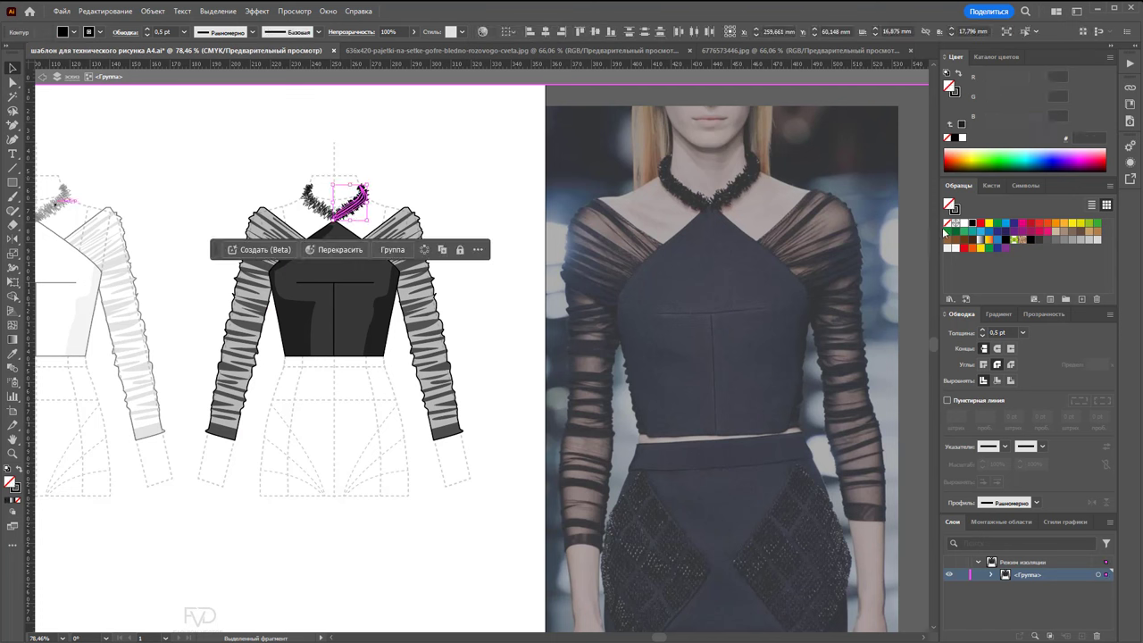
click(479, 158)
click(317, 201)
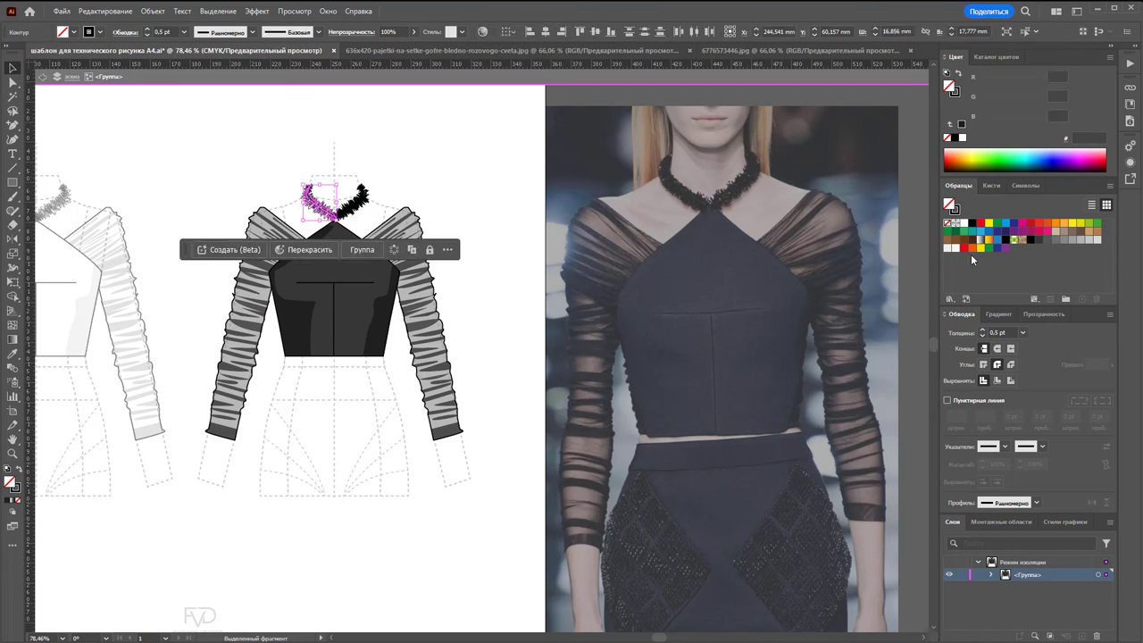
click(972, 224)
click(457, 158)
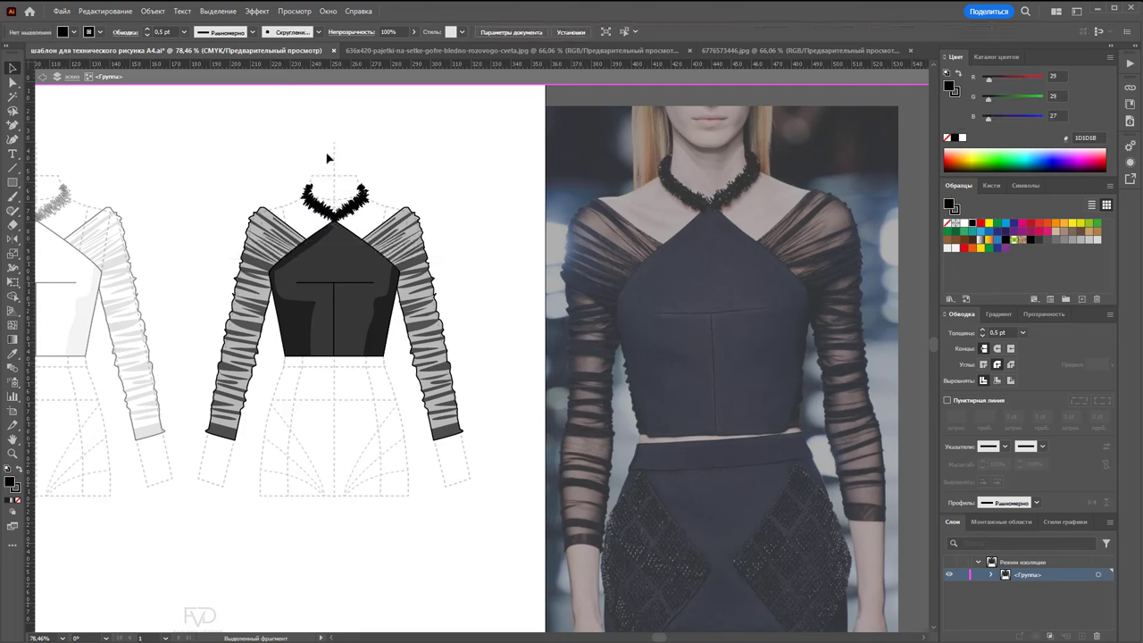
double_click(526, 217)
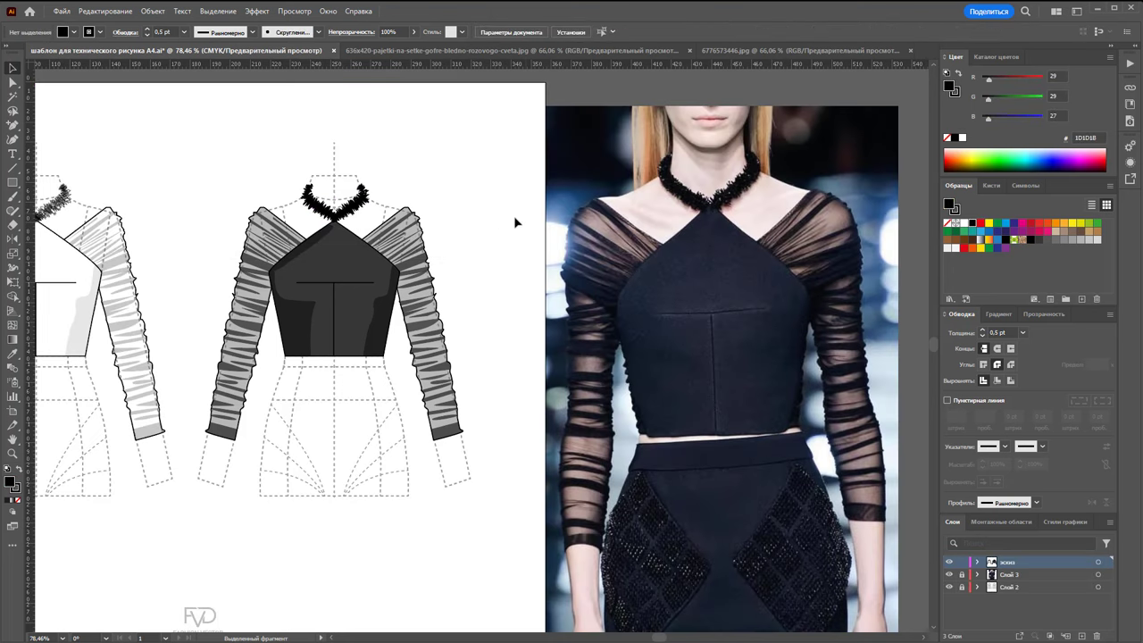
scroll(661, 639, left, 1)
scroll(662, 639, left, 1)
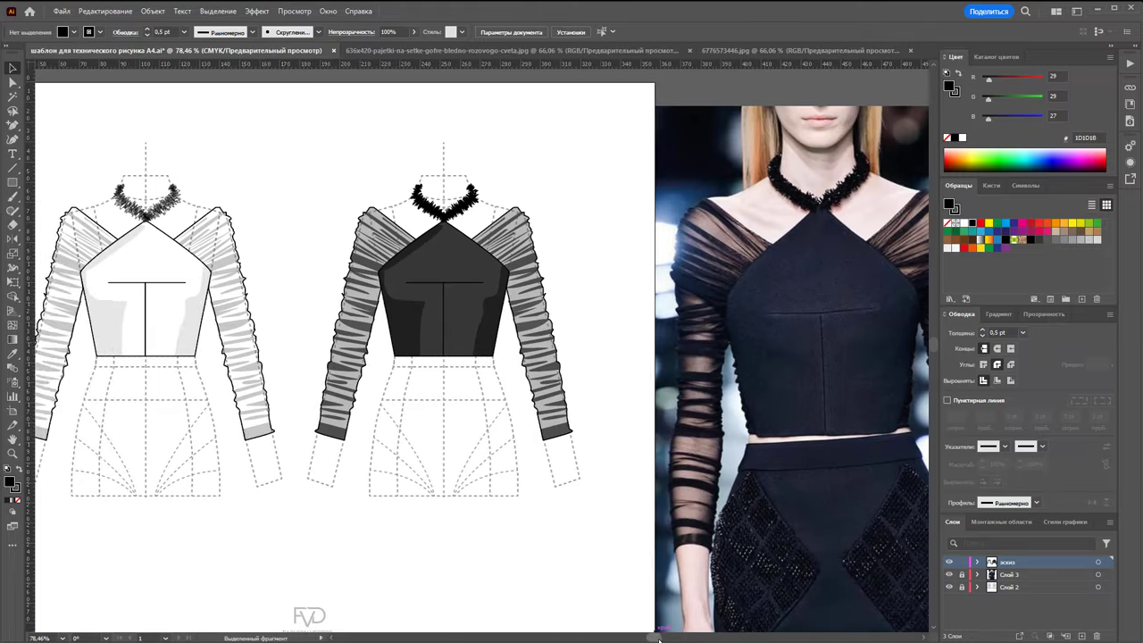
scroll(662, 639, left, 2)
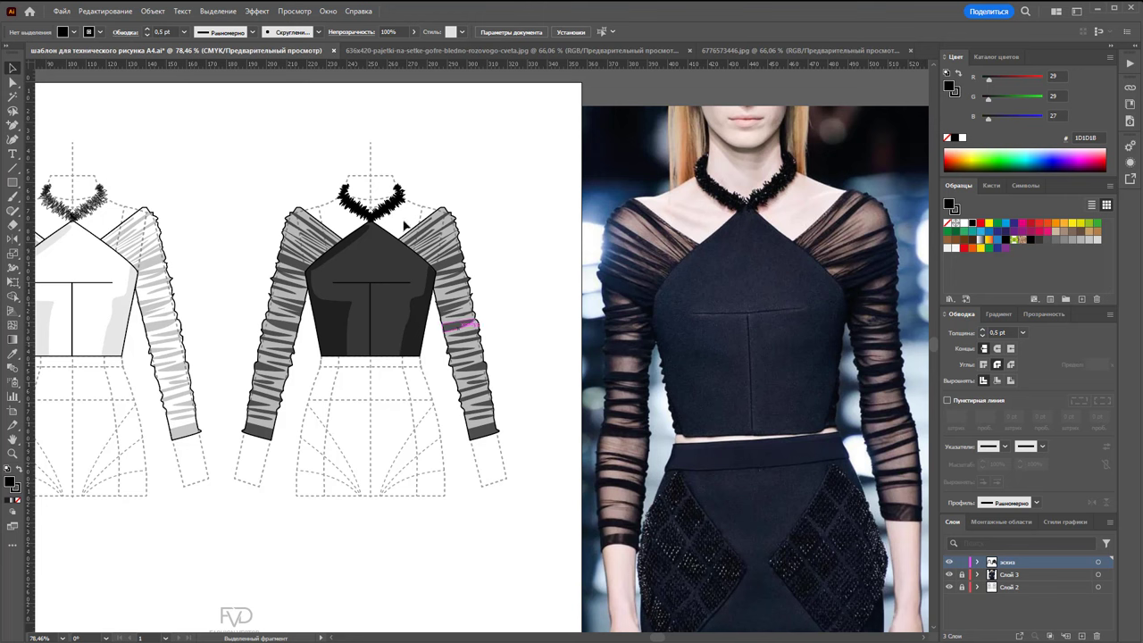
click(408, 305)
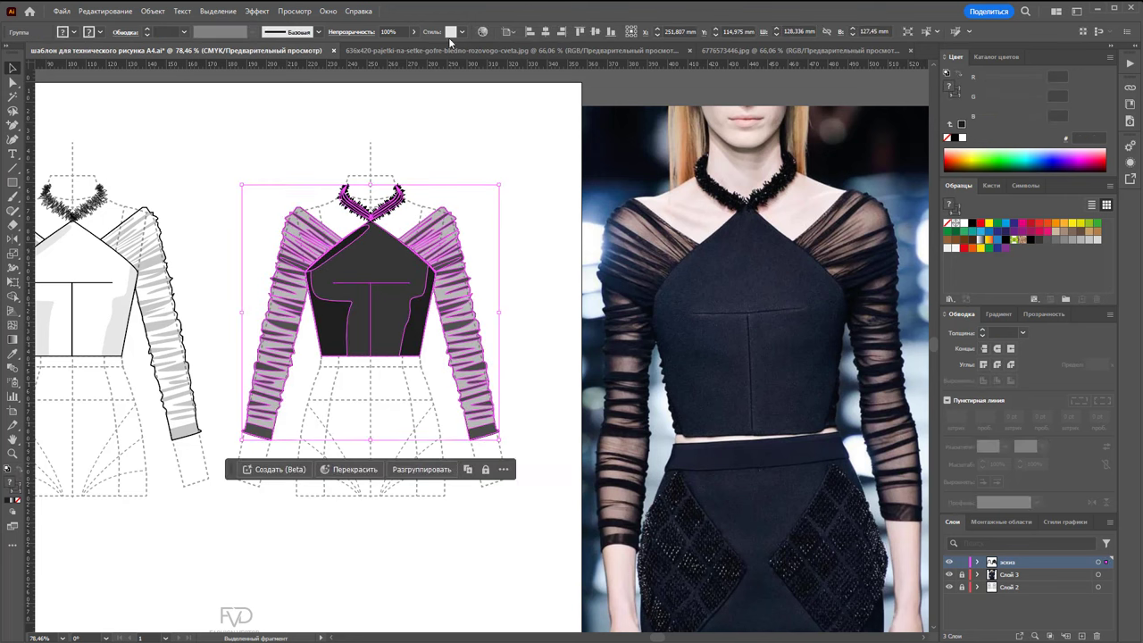
Recolour the garment's dark grey to a slightly bluish, lightly saturated dark grey via Recolor Artwork.
click(482, 32)
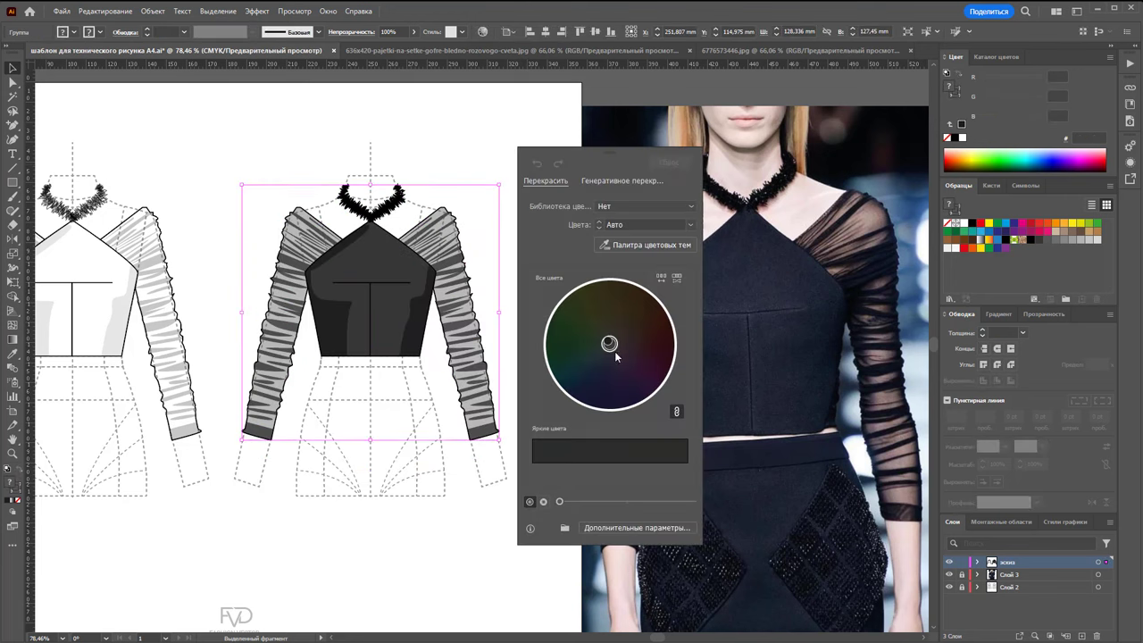
click(720, 325)
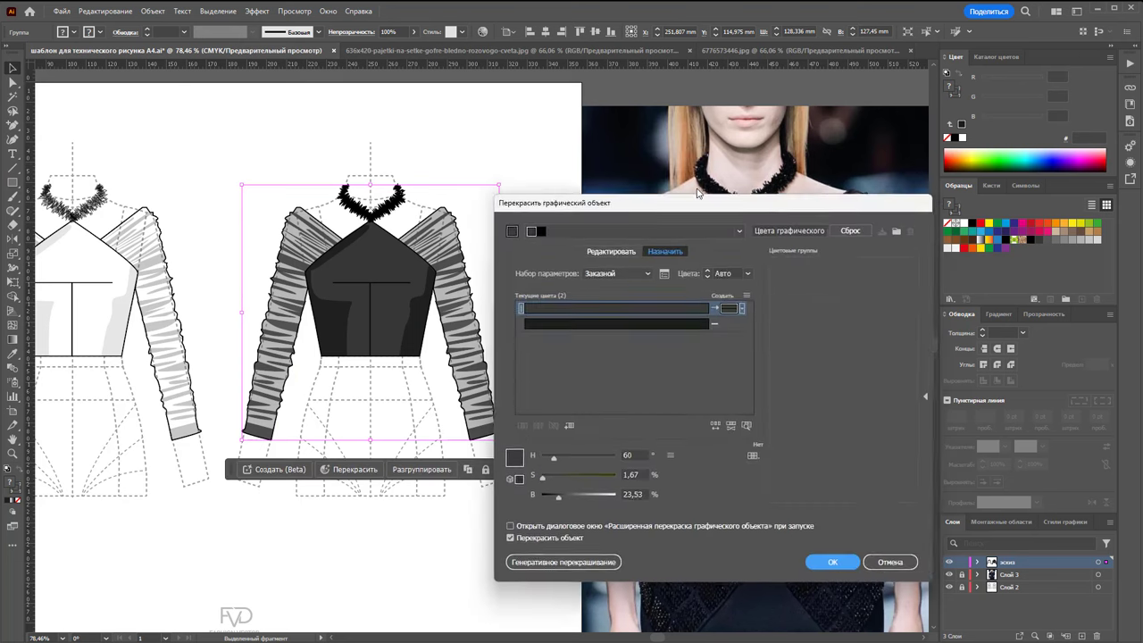
drag(705, 199, 712, 189)
double_click(739, 300)
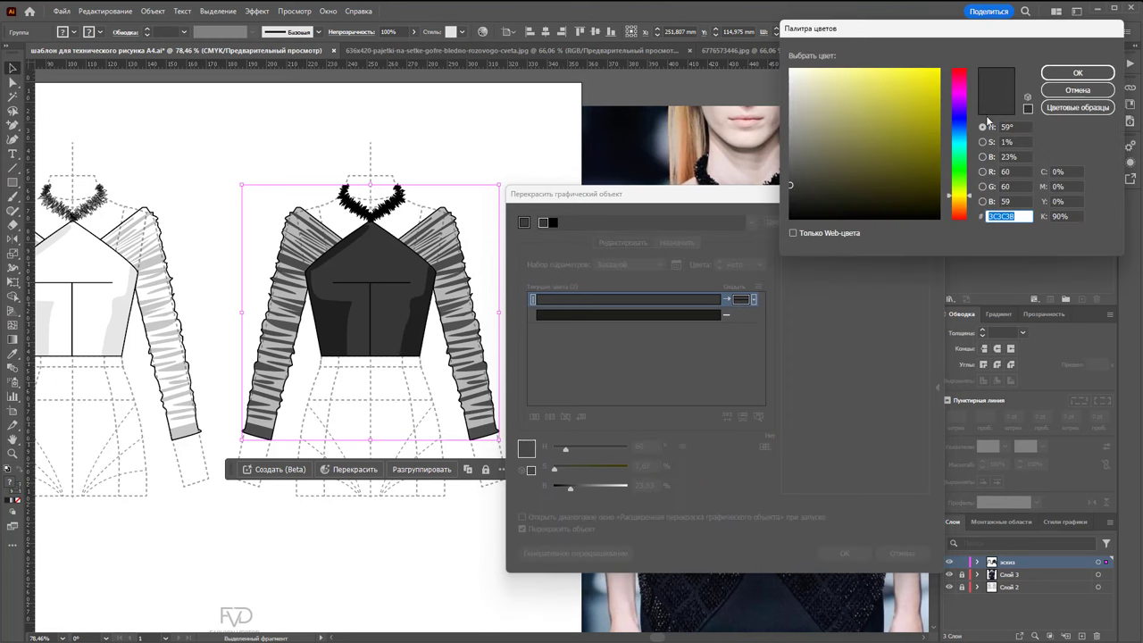
drag(973, 204, 981, 127)
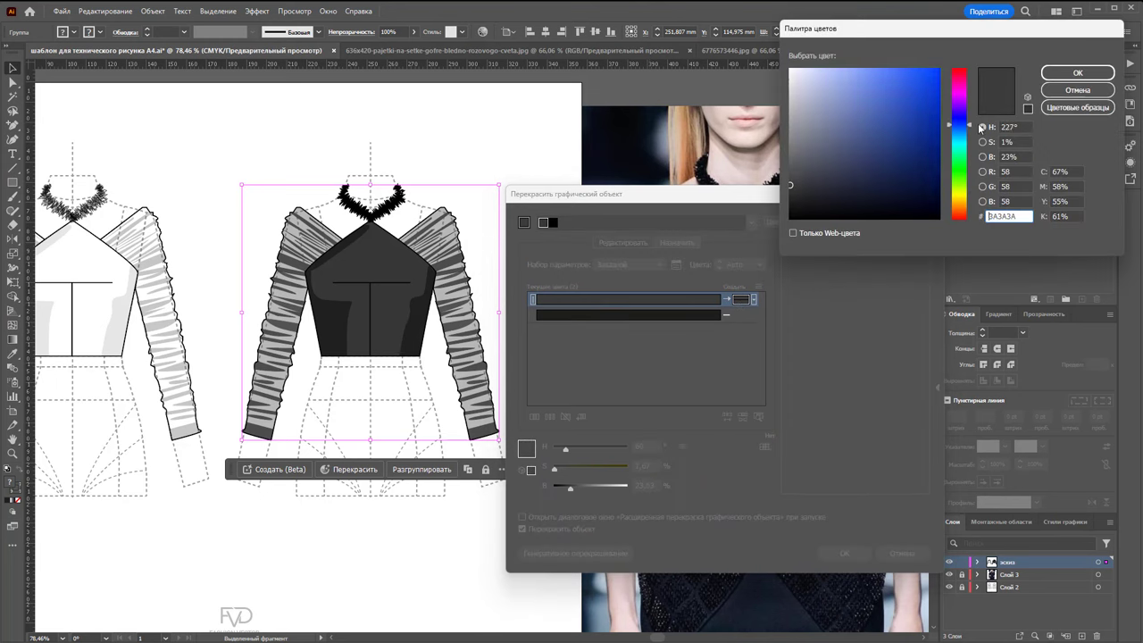
drag(792, 185, 797, 183)
click(1052, 73)
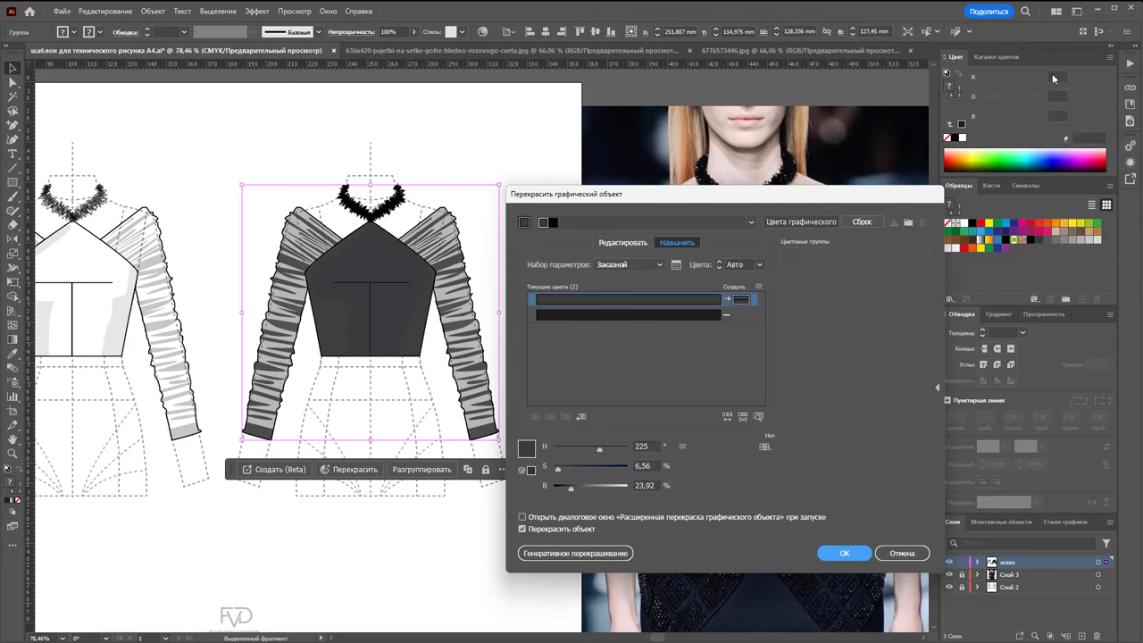
click(922, 552)
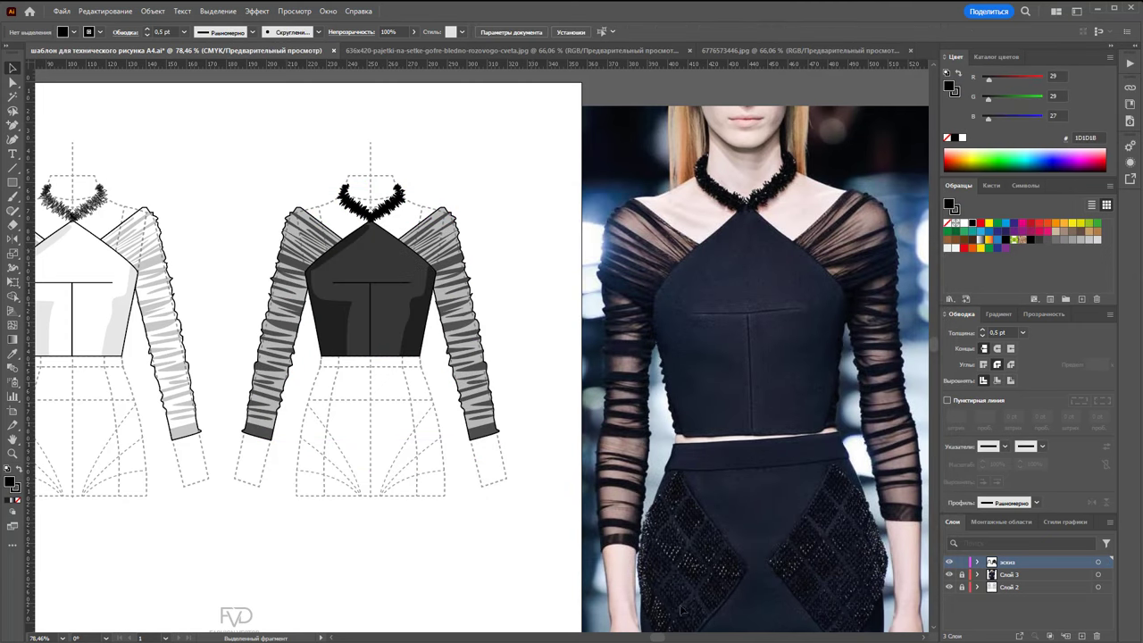
key(z)
key(ctrl+minus)
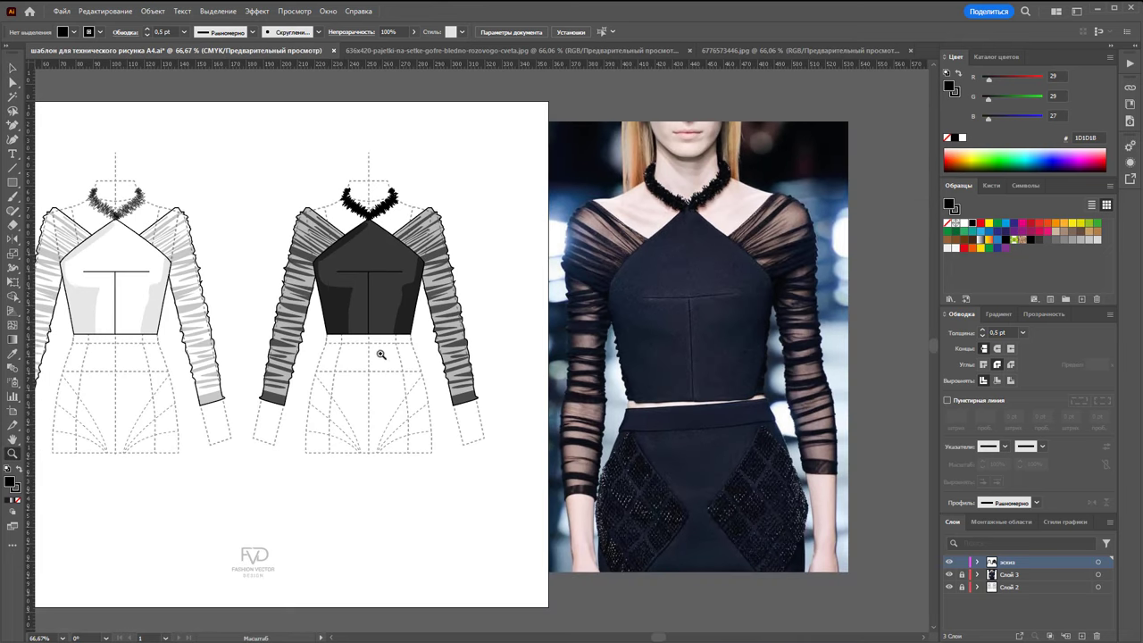
scroll(429, 402, up, 1)
scroll(651, 640, left, 3)
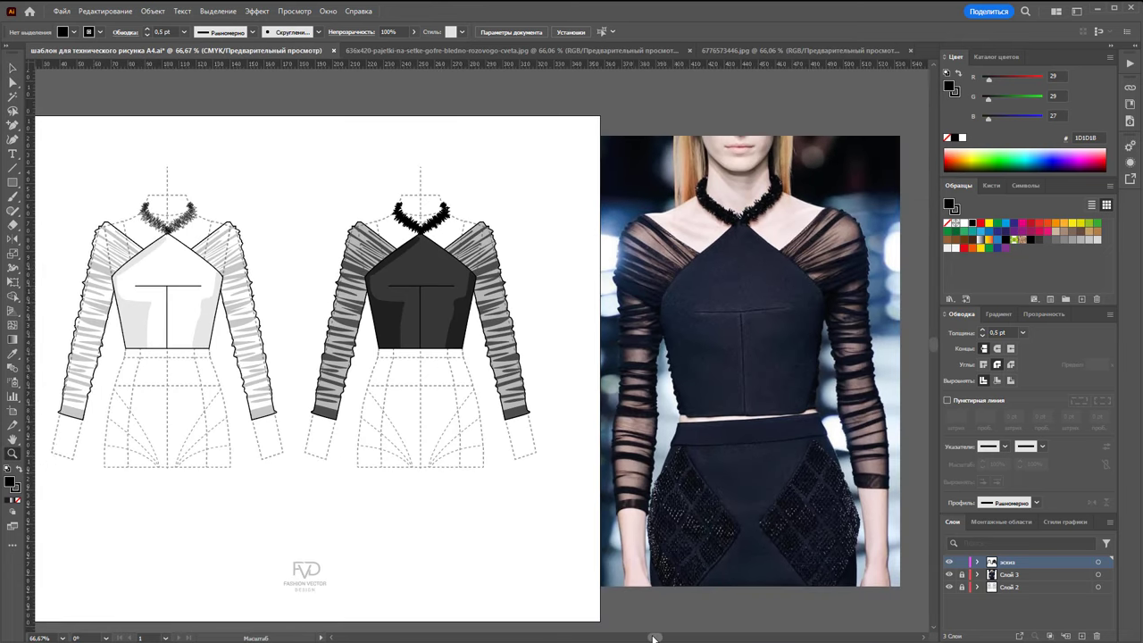